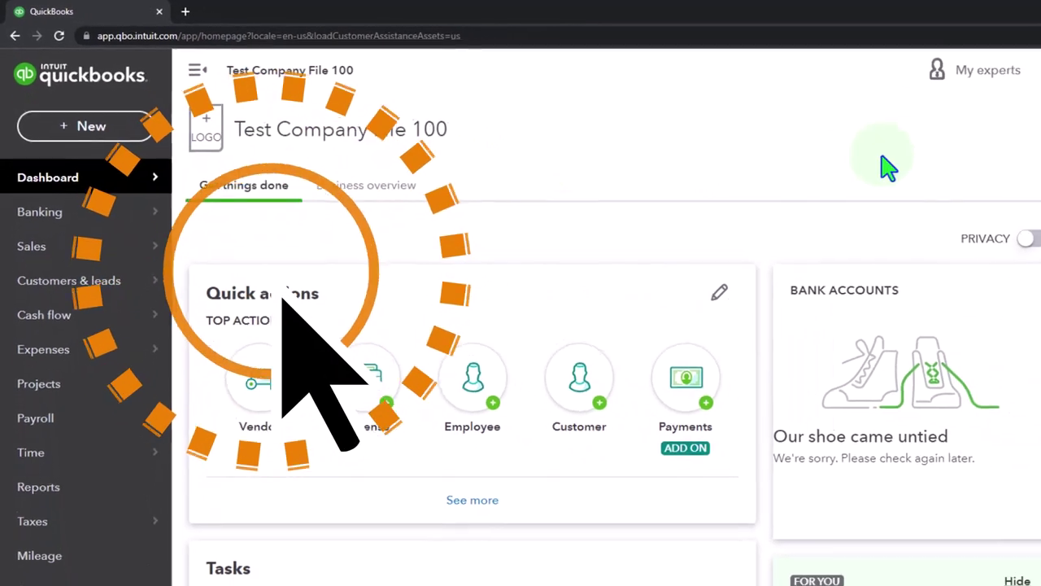
# Step: Check in the company settings whether the accountant or business view is in use
pyautogui.click(976, 54)
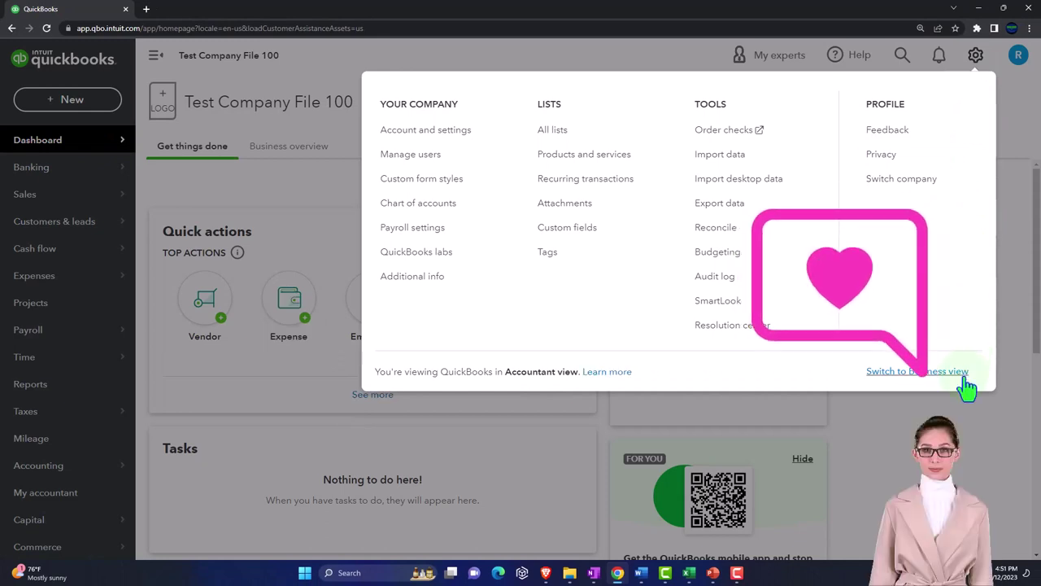
pyautogui.click(968, 429)
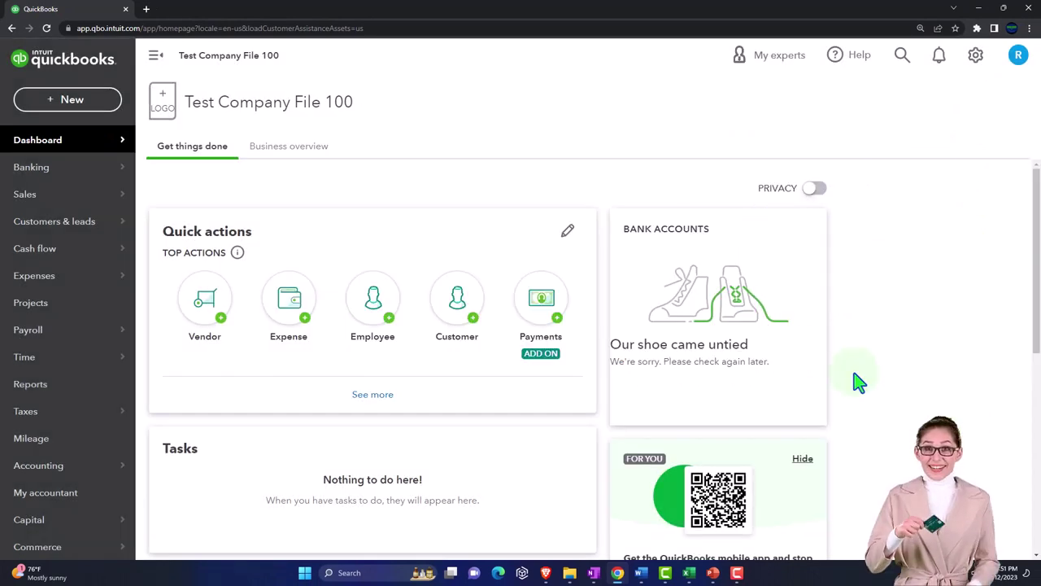
# Step: Duplicate the QuickBooks browser tab twice to have three tabs of Test Company File 100
pyautogui.rightClick(106, 16)
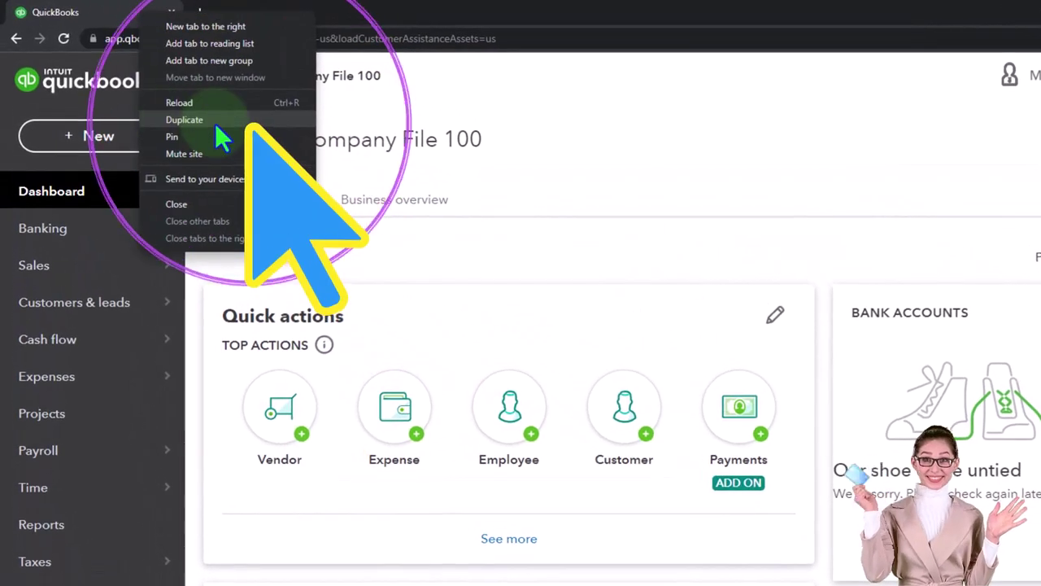
pyautogui.click(214, 123)
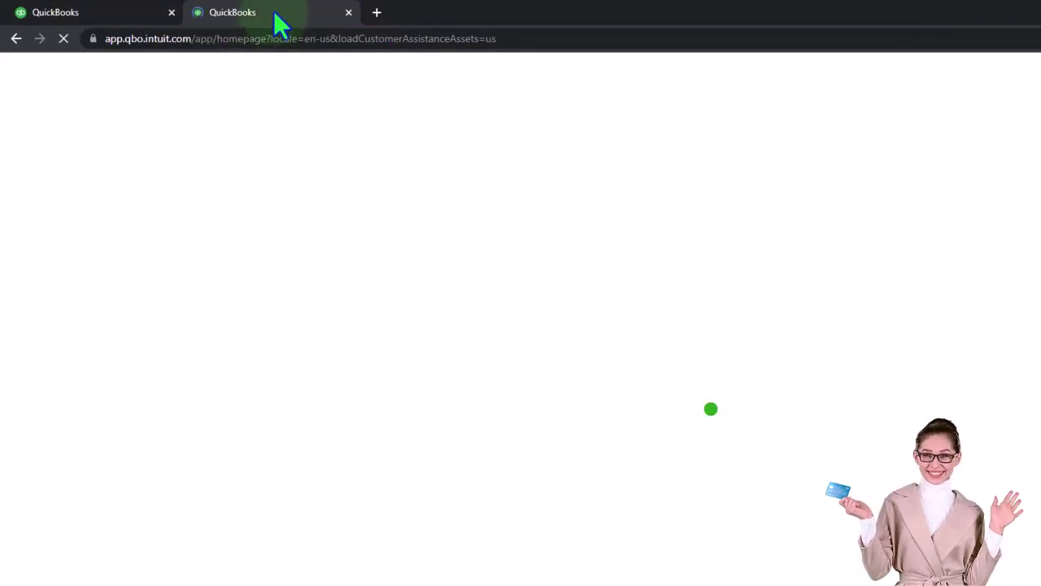
pyautogui.rightClick(274, 11)
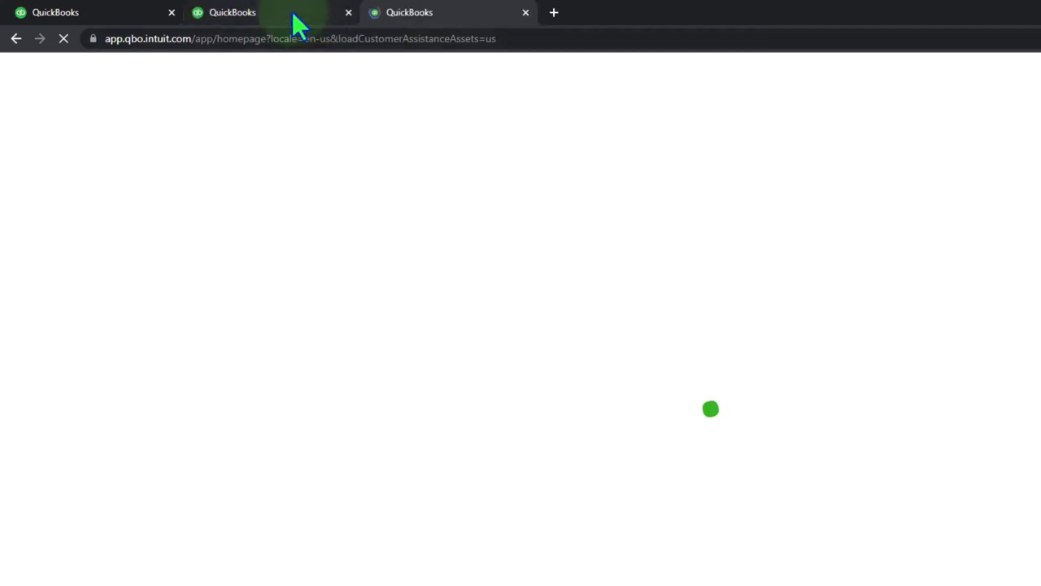
# Step: Open the Balance Sheet report in the second tab and the Profit and Loss report in the third tab
pyautogui.click(291, 12)
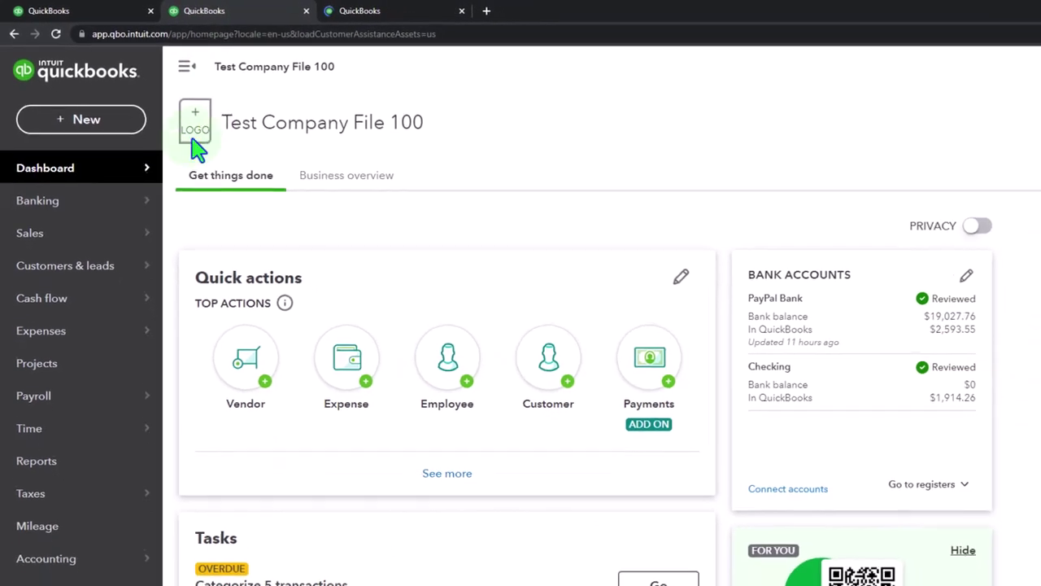
pyautogui.click(64, 418)
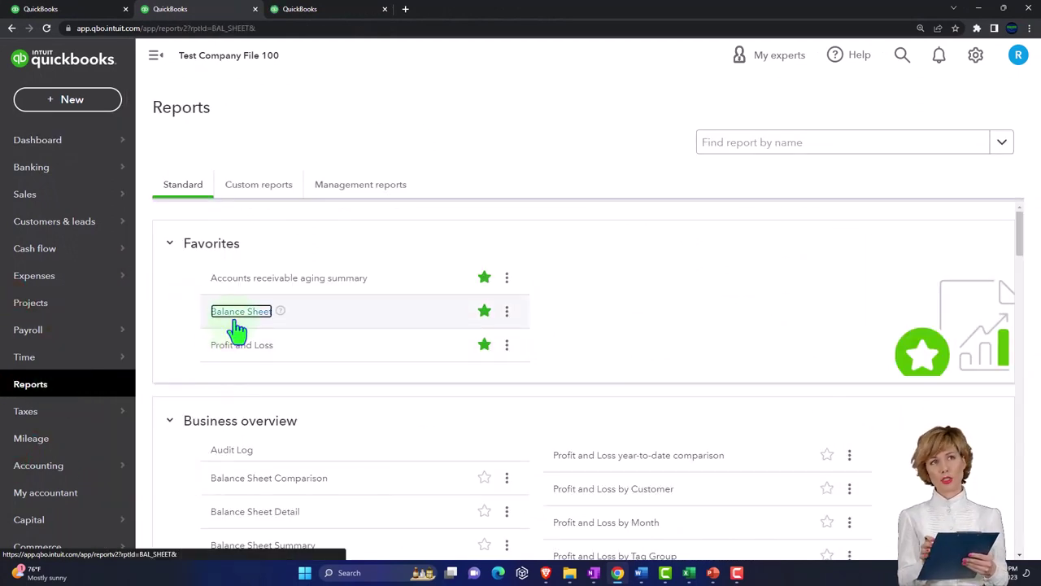
pyautogui.click(348, 12)
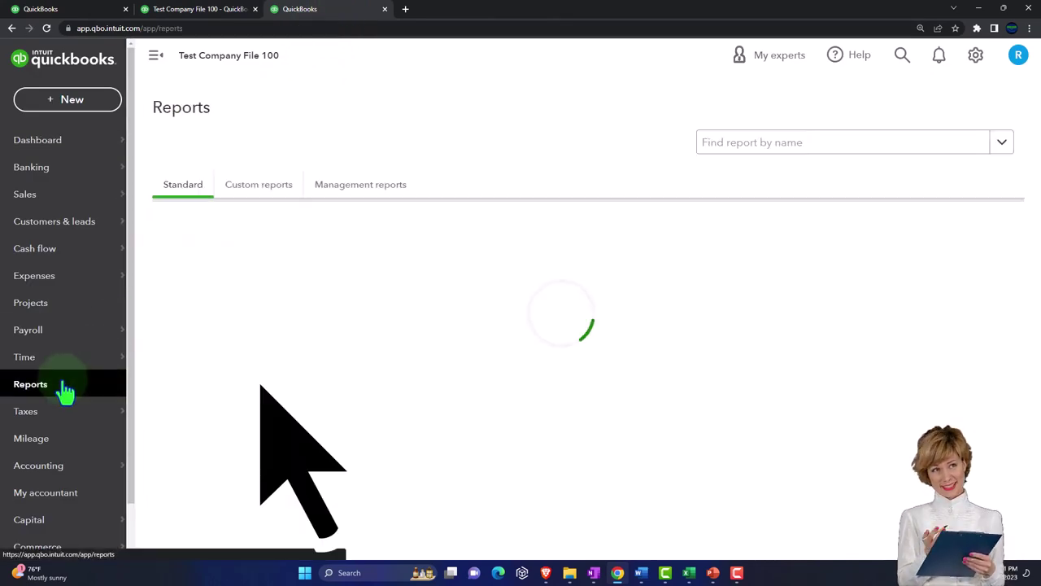
pyautogui.click(244, 350)
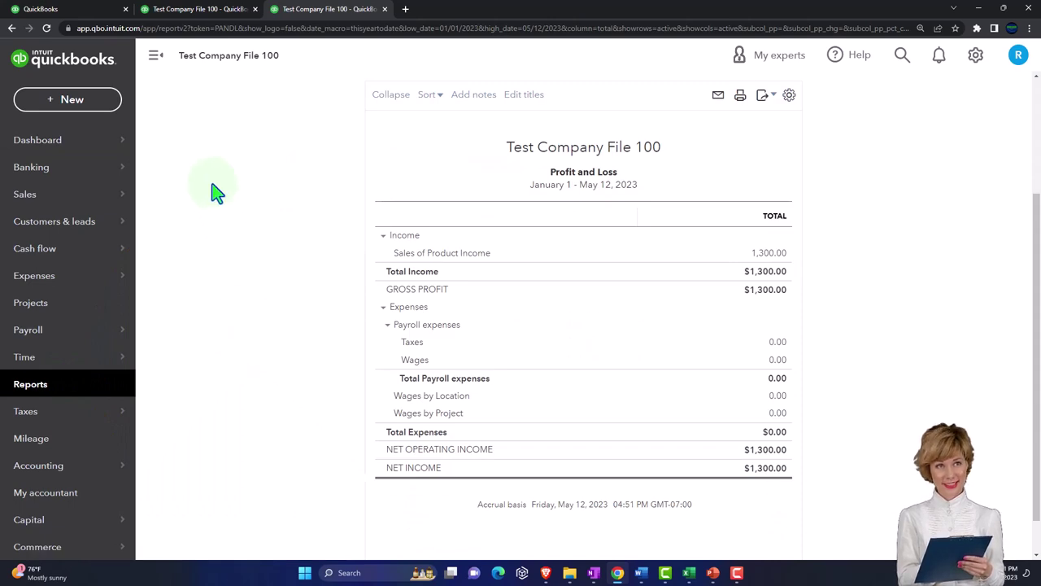
# Step: Collapse the navigation and run the Profit and Loss report for 09/01/2025 to 09/30/2025
pyautogui.click(157, 57)
pyautogui.scroll(3, 163, 233)
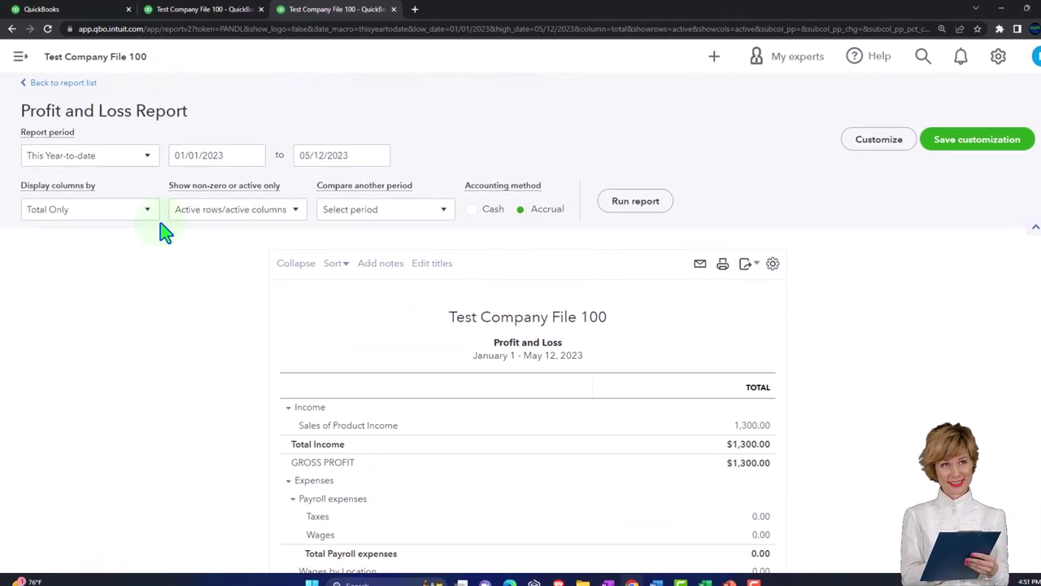
pyautogui.click(221, 144)
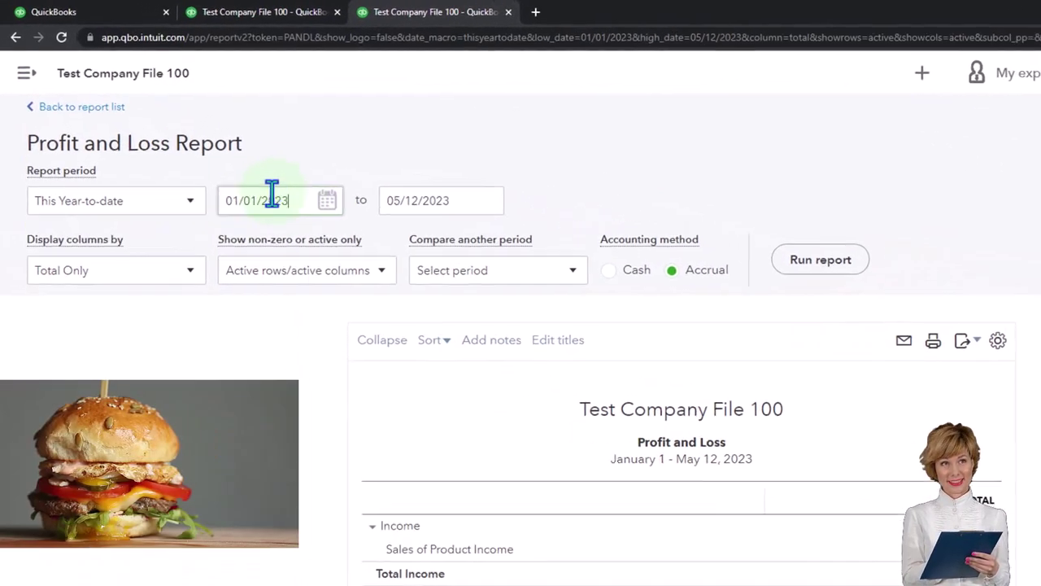
pyautogui.tripleClick(271, 199)
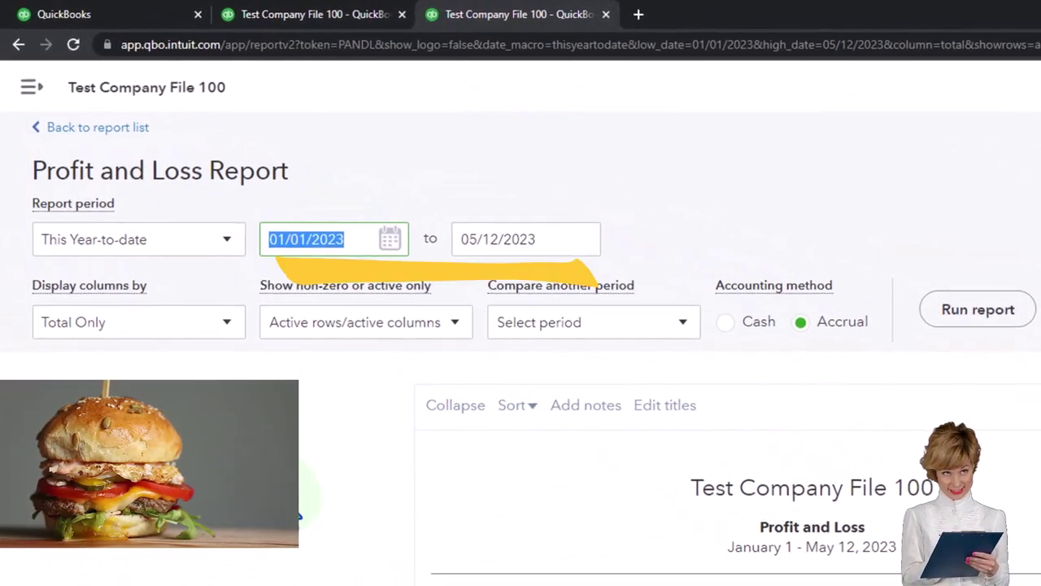
pyautogui.write('09')
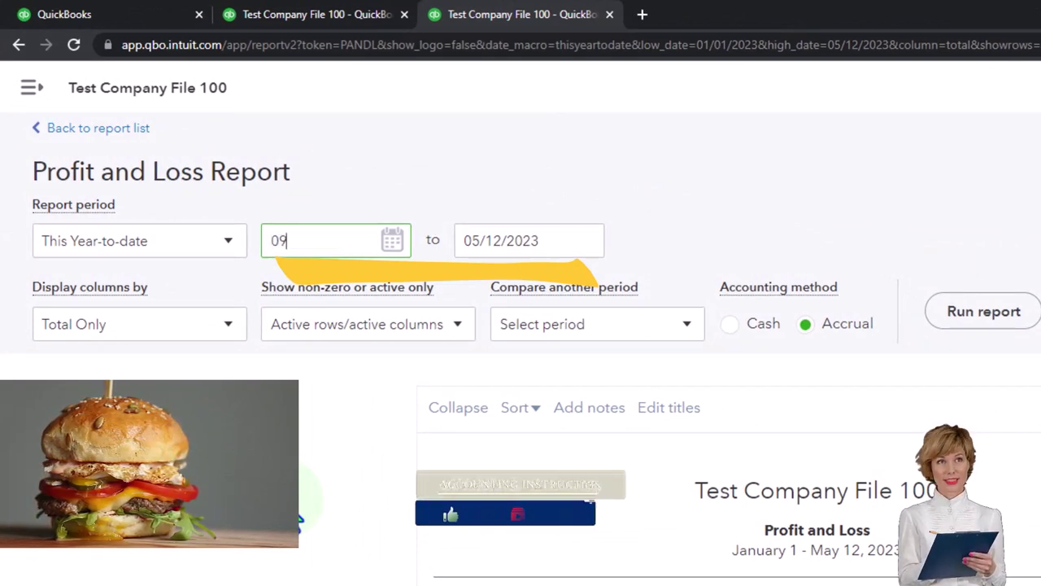
pyautogui.write('/01/2025')
pyautogui.press('Tab')
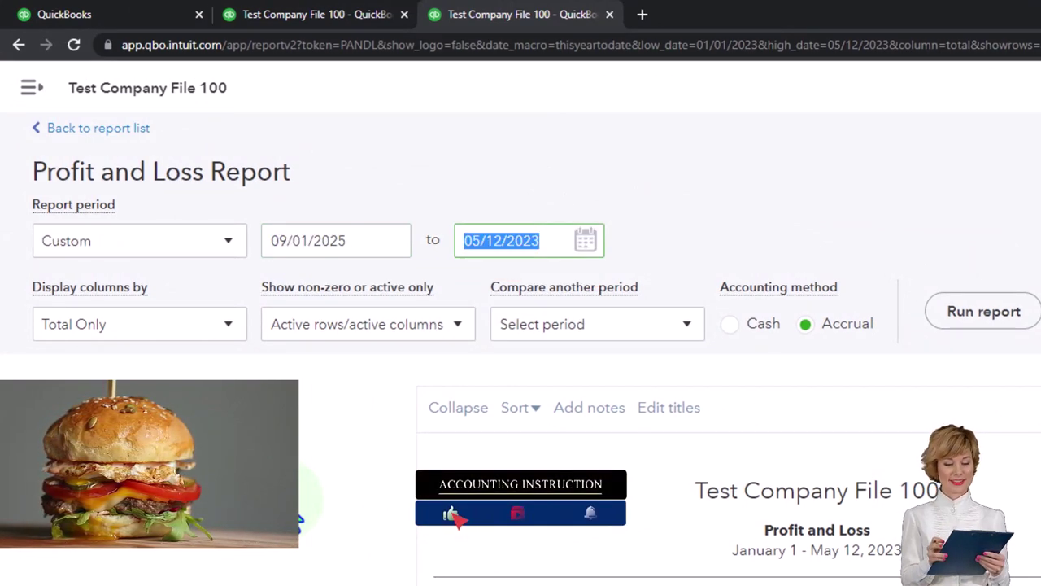
pyautogui.write('09/30/2025')
pyautogui.press('Tab')
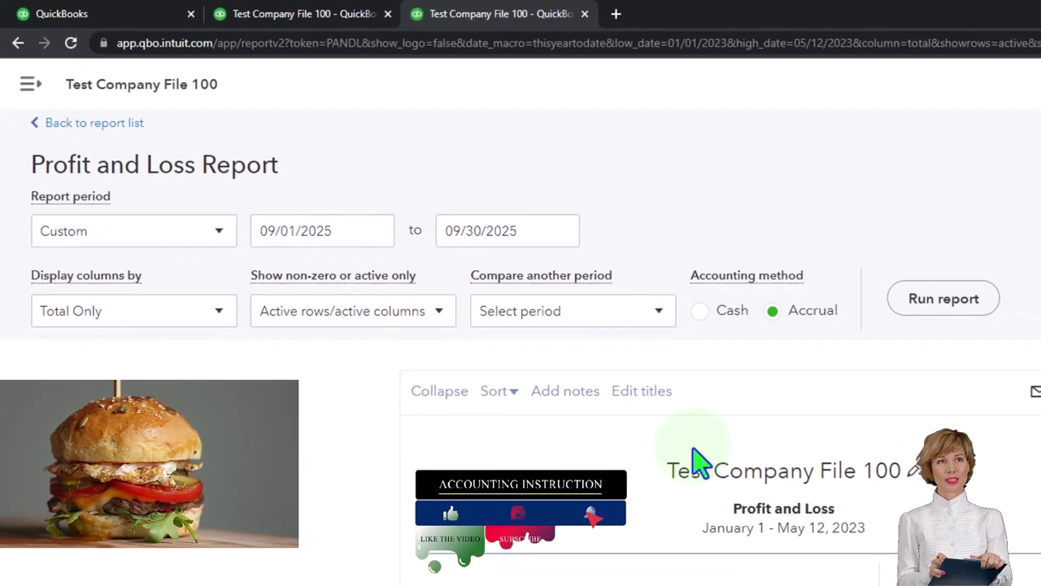
pyautogui.click(944, 298)
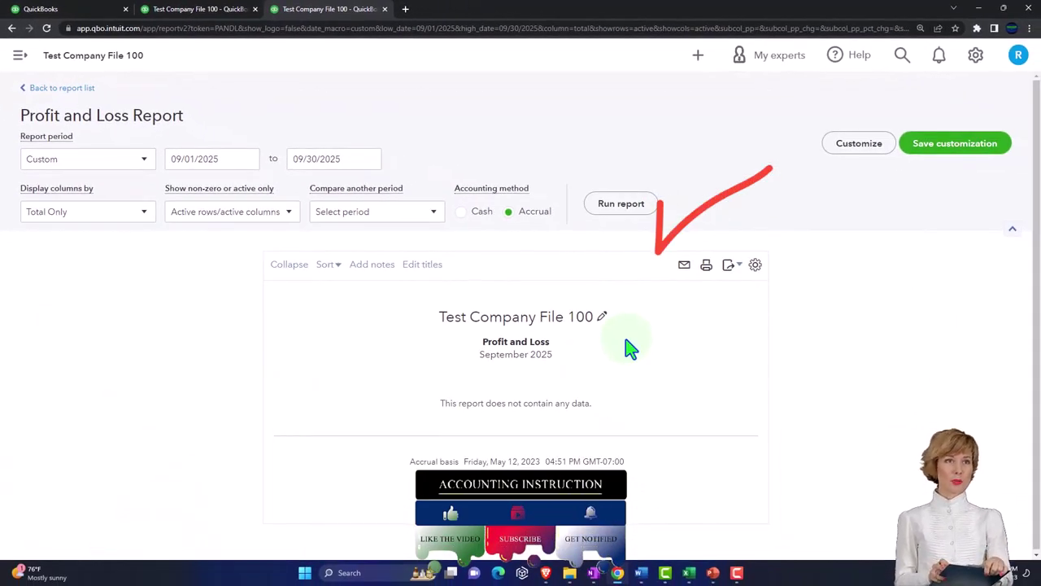
# Step: Run the Balance Sheet report for 09/01/2025 to 09/30/2025 with the navigation collapsed, and return to the QuickBooks dashboard tab
pyautogui.click(215, 12)
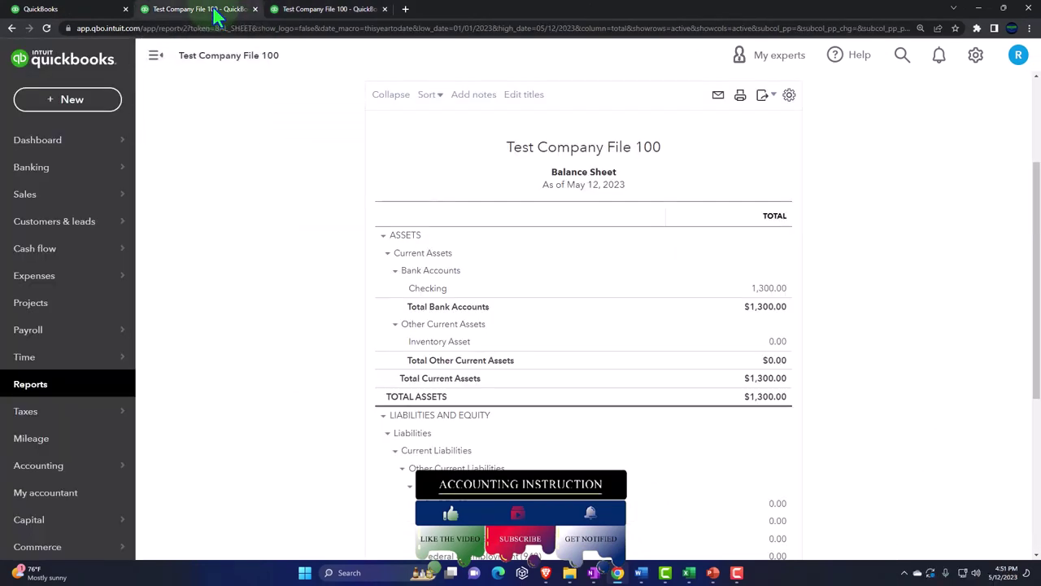
pyautogui.click(163, 61)
pyautogui.scroll(3, 147, 231)
pyautogui.click(225, 161)
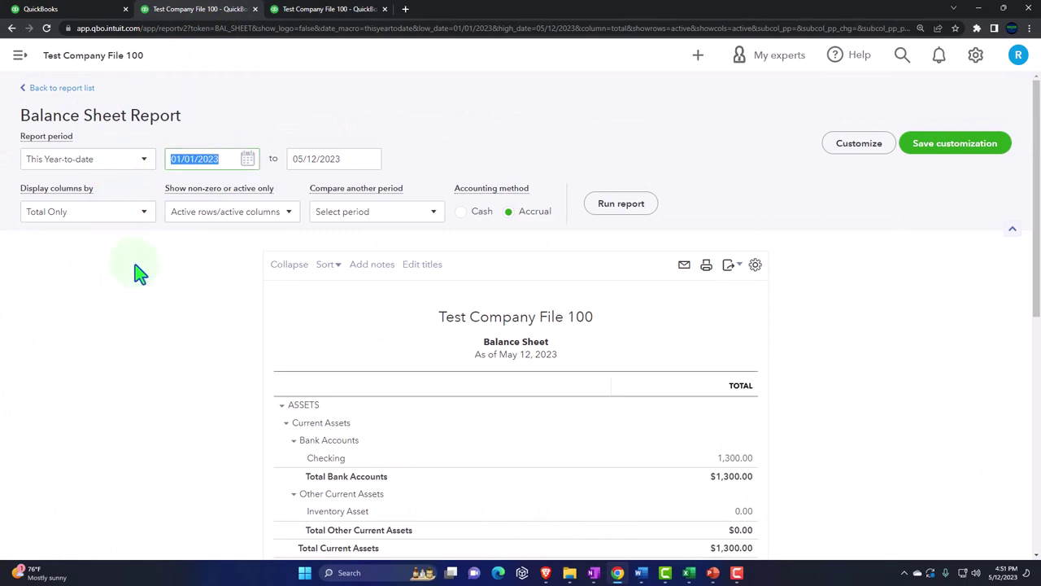
pyautogui.write('090')
pyautogui.write('1')
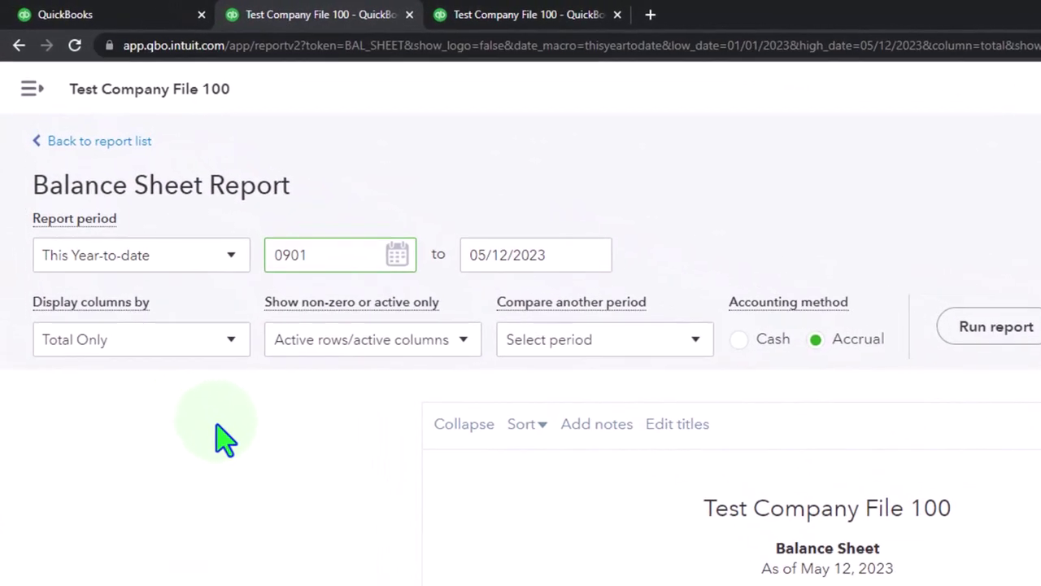
pyautogui.write('09')
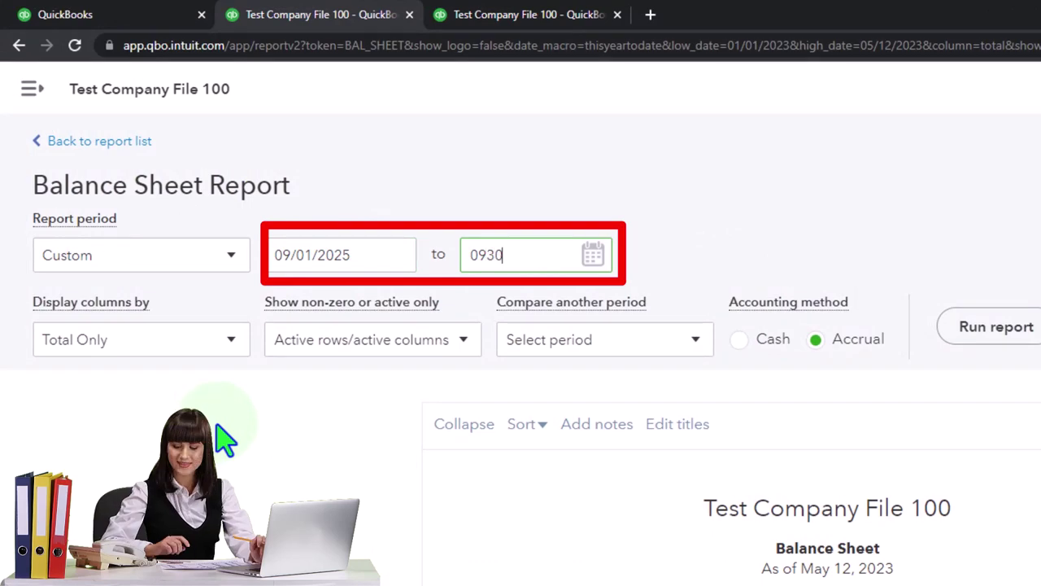
pyautogui.write('30')
pyautogui.write('2025')
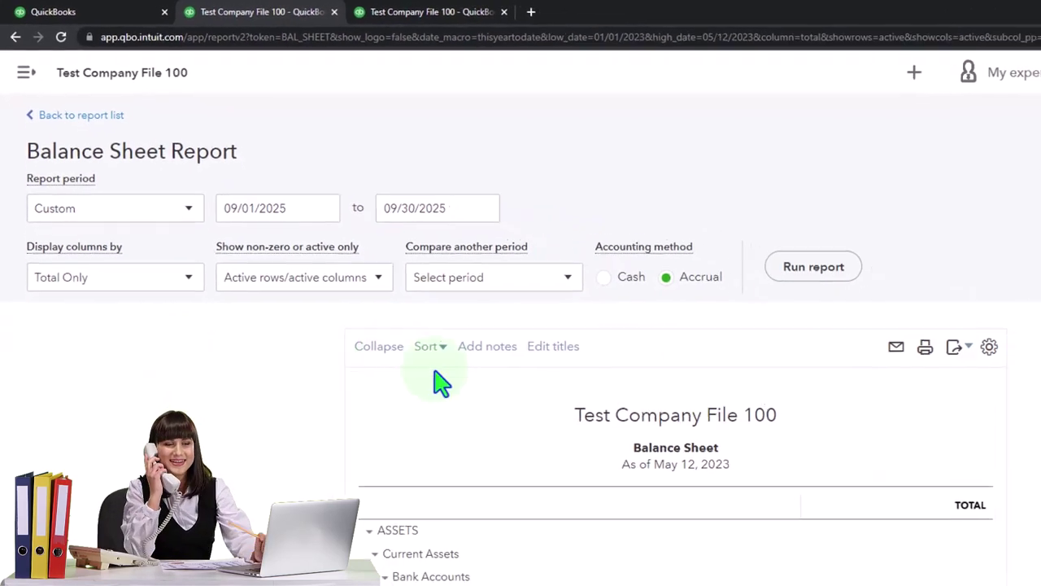
pyautogui.click(696, 231)
pyautogui.scroll(-2, 700, 243)
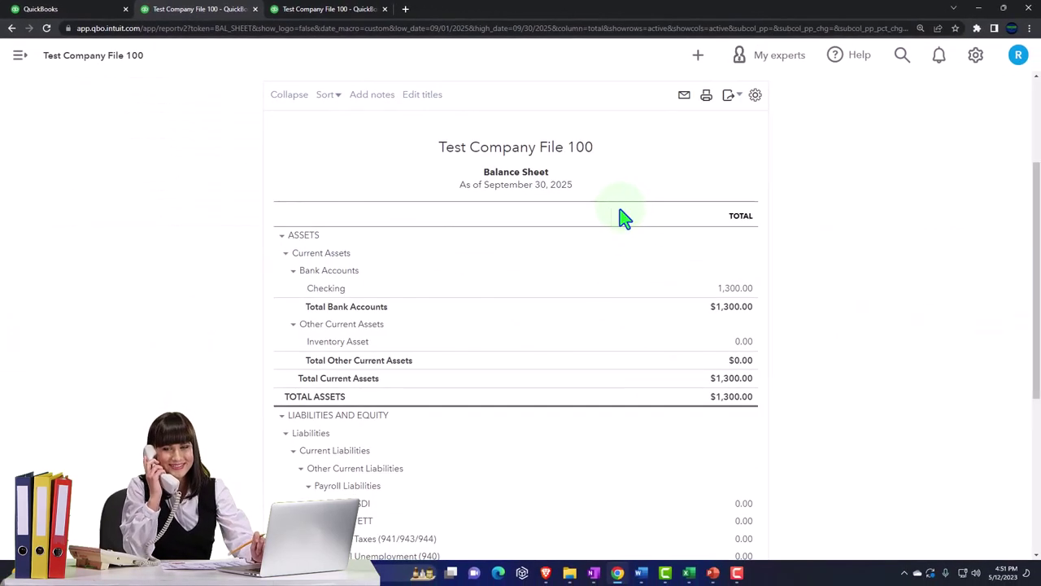
pyautogui.click(99, 8)
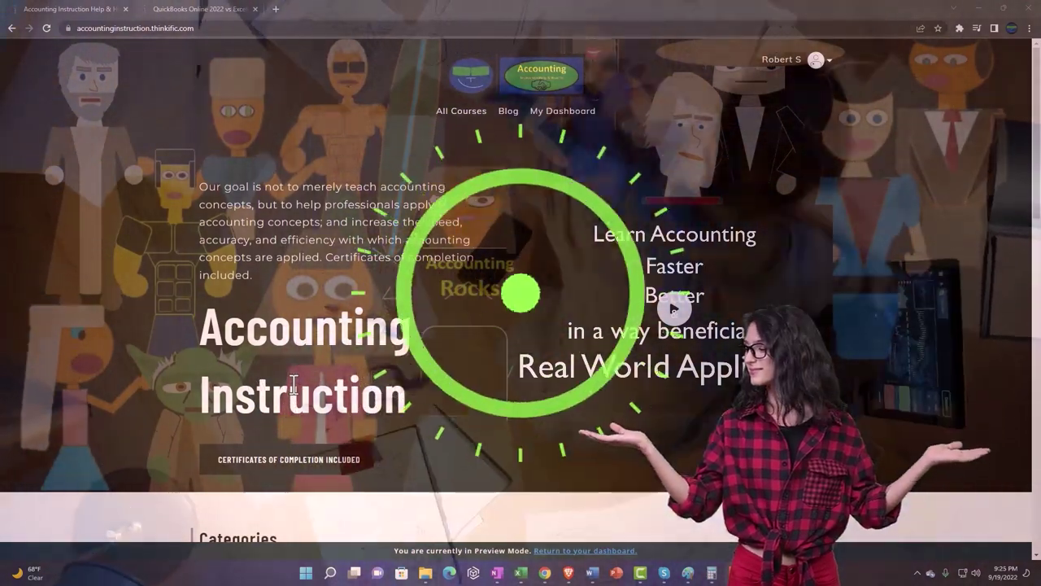
# Step: Browse the course categories on the Accounting Instruction site and the OneNote - Getting Started 2022 section of the QuickBooks Online course
pyautogui.scroll(-1, 147, 454)
pyautogui.scroll(-8, 144, 446)
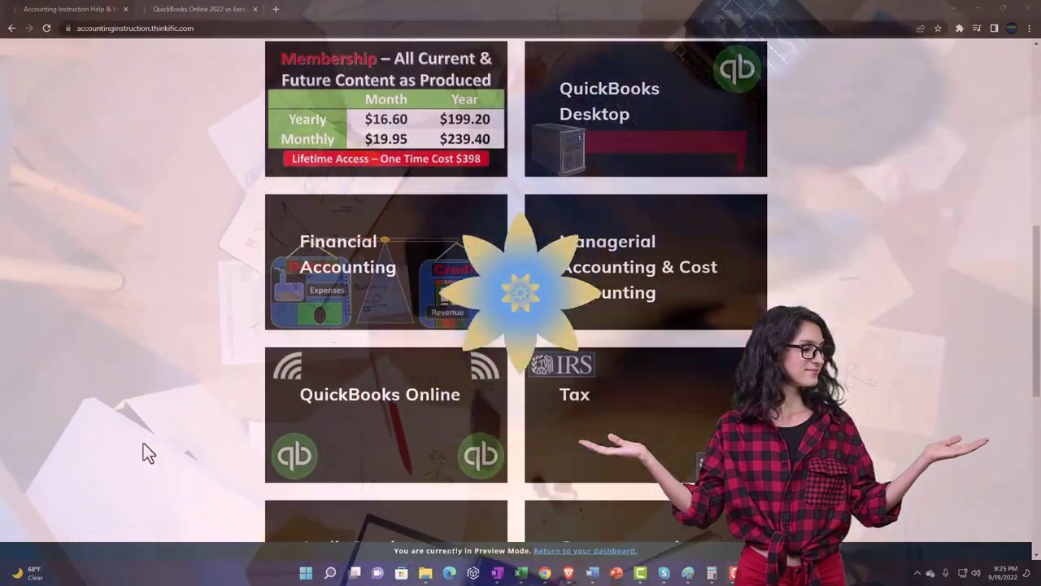
pyautogui.scroll(-5, 143, 445)
pyautogui.scroll(-1, 144, 454)
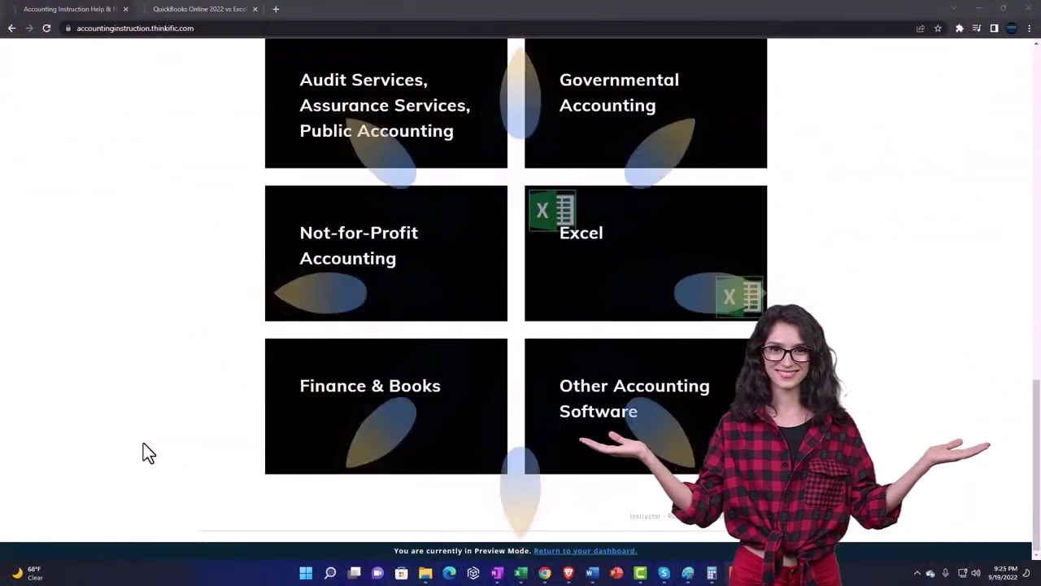
pyautogui.click(185, 9)
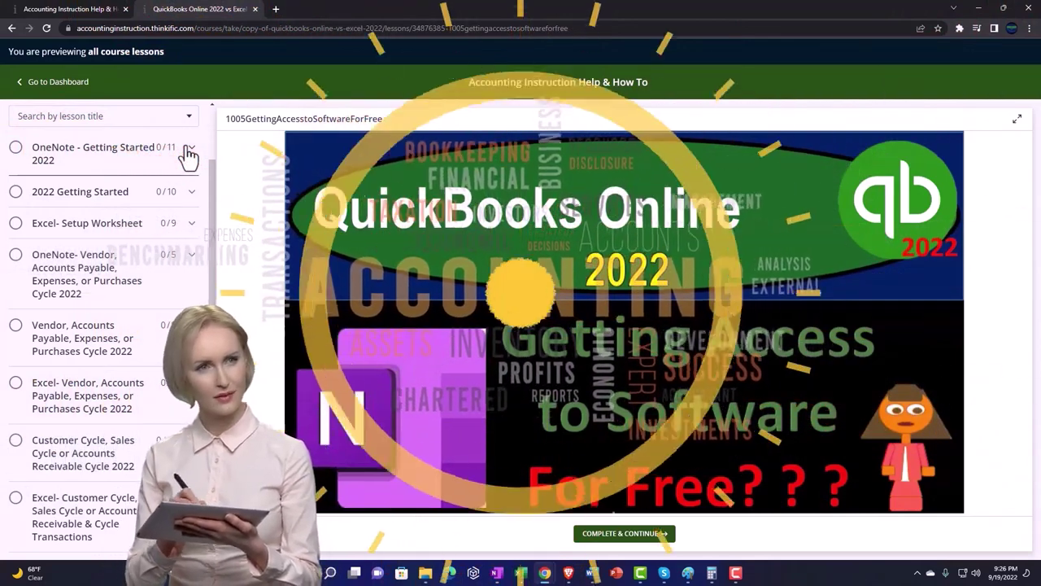
pyautogui.click(189, 153)
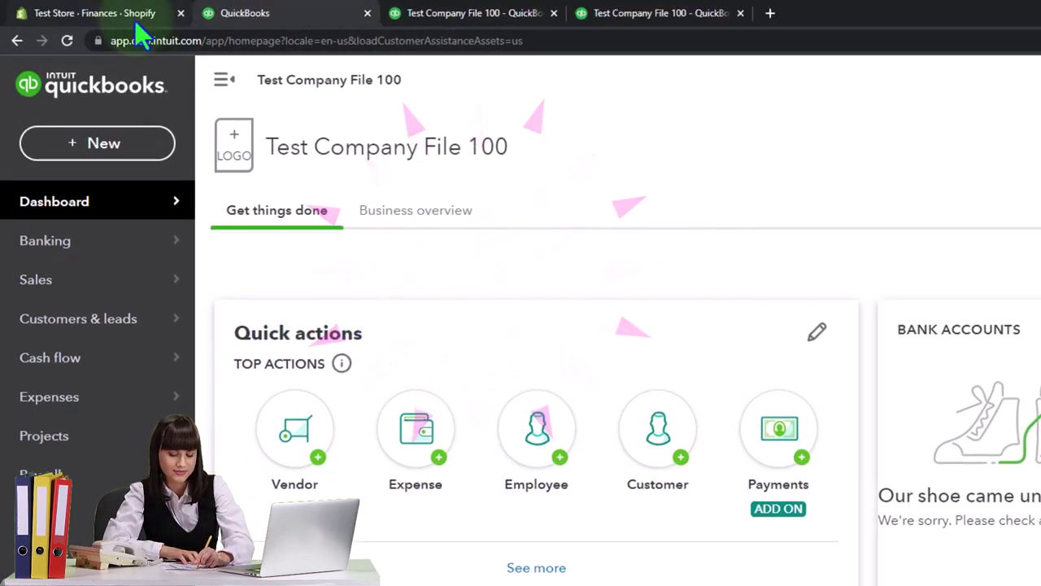
# Step: Switch to PowerPoint and review the slide on methods to get sales data into QBO
pyautogui.moveTo(135, 24)
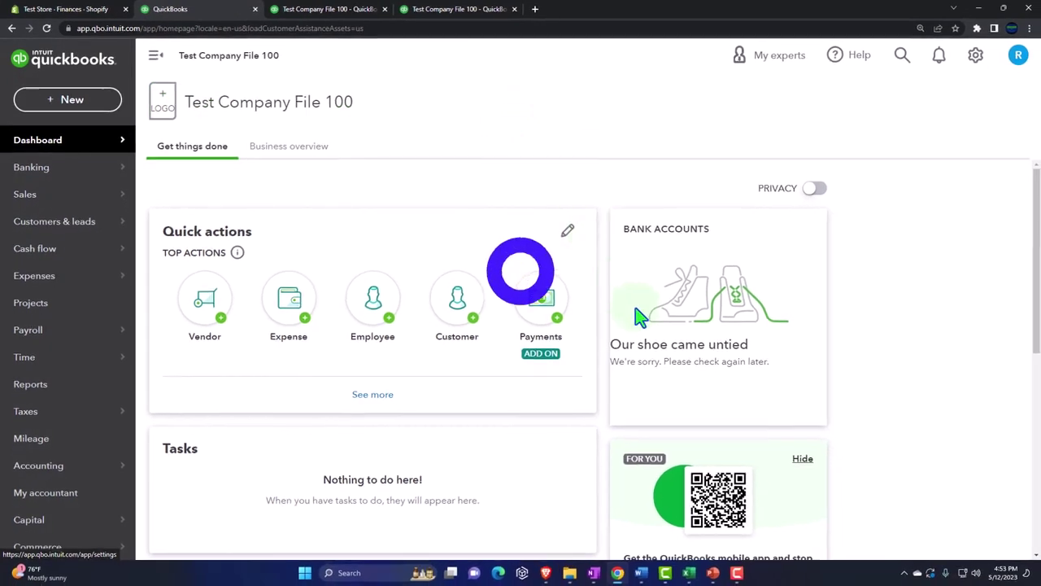
pyautogui.click(714, 574)
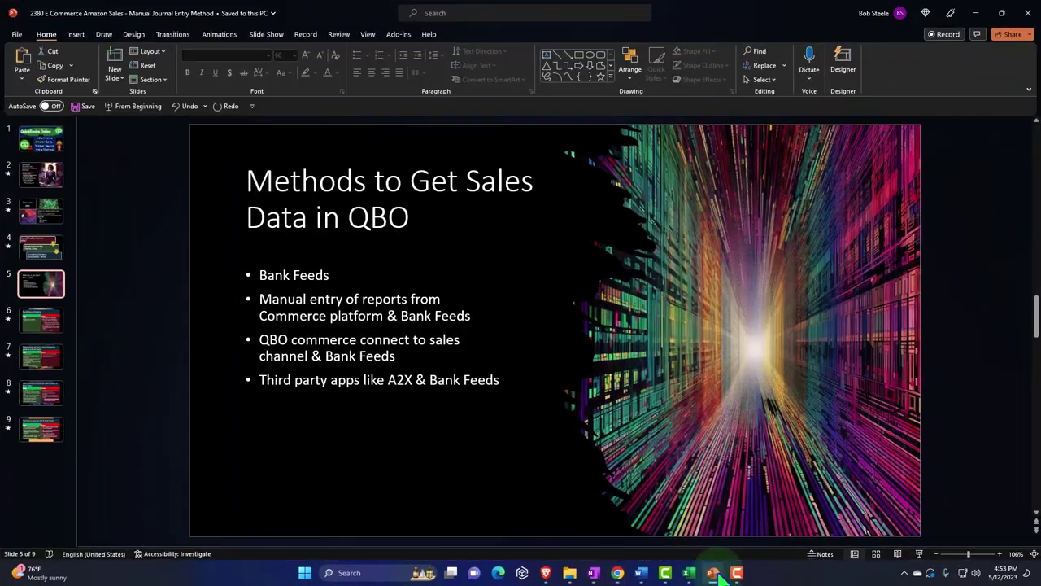
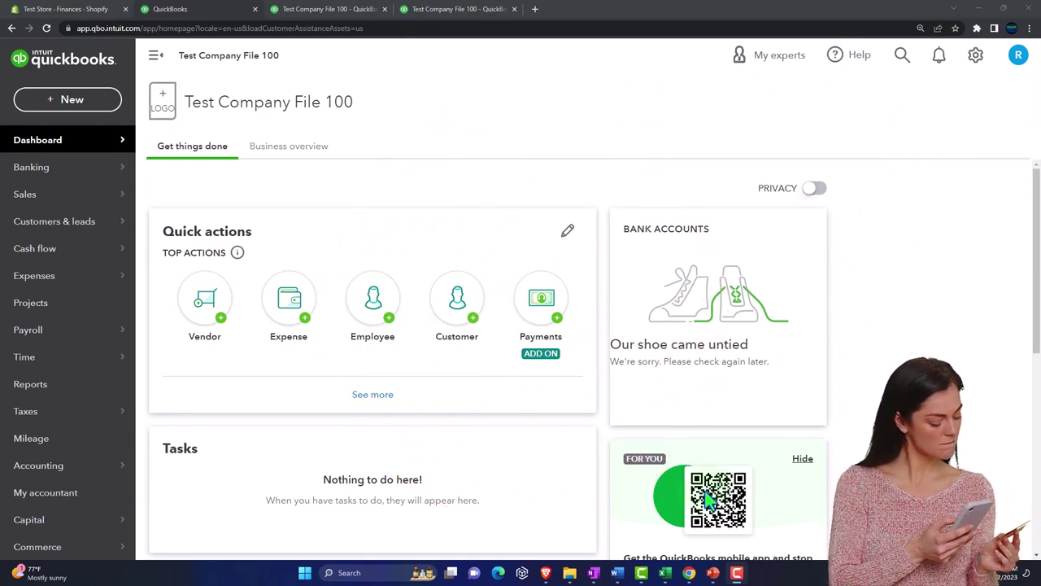
# Step: Switch to the Excel Amazon payout example and examine the bank deposit and the deposit detail lines with their amounts
pyautogui.moveTo(665, 573)
pyautogui.click(606, 511)
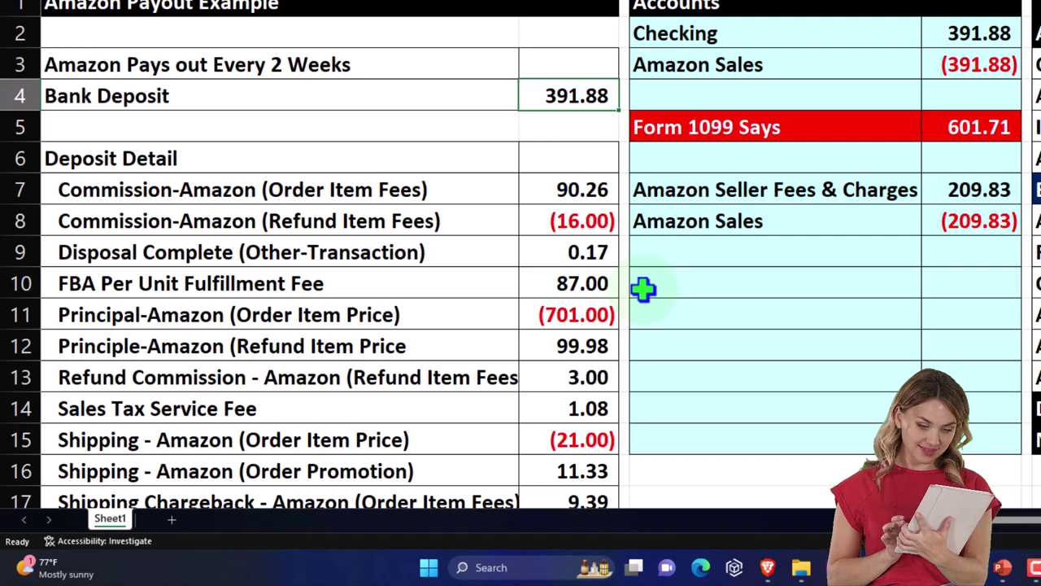
pyautogui.scroll(-1, 644, 288)
pyautogui.moveTo(361, 98); pyautogui.dragTo(331, 458)
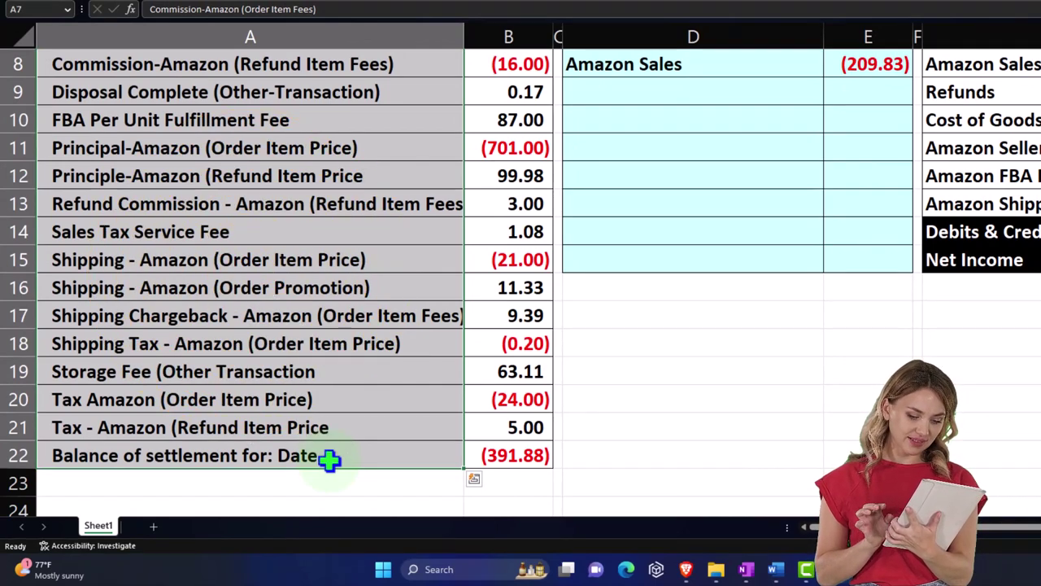
pyautogui.scroll(3, 328, 459)
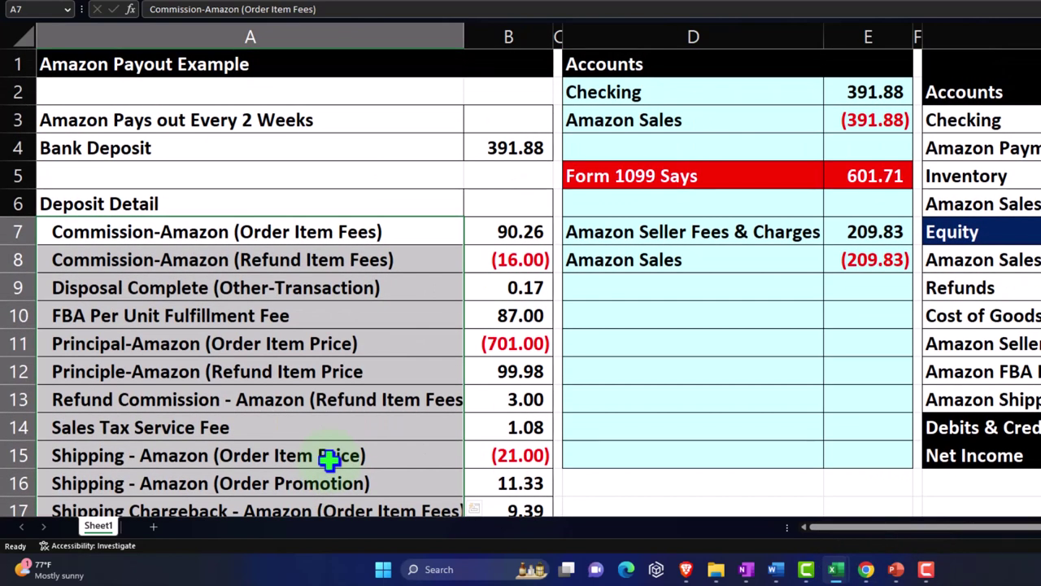
pyautogui.click(296, 148)
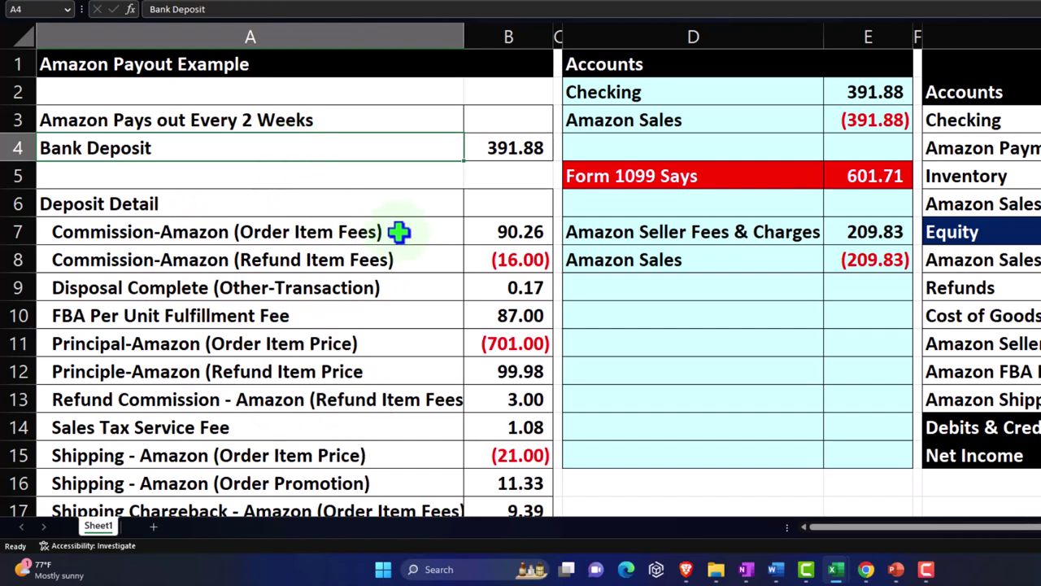
pyautogui.moveTo(484, 227); pyautogui.dragTo(492, 449)
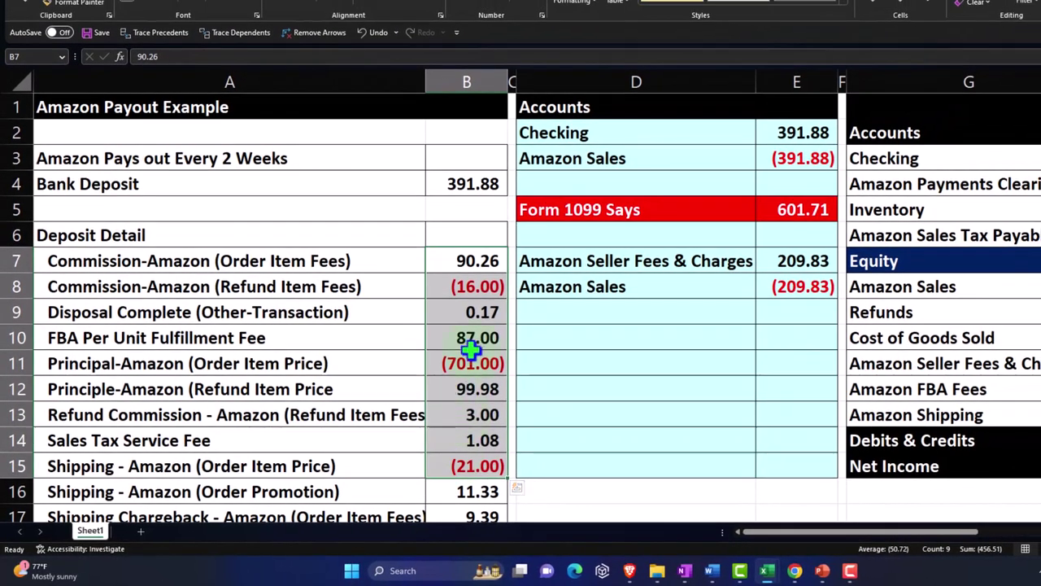
# Step: Examine the bank deposit, the simple Checking and Amazon Sales entries, and the first trial balance beside them
pyautogui.click(468, 183)
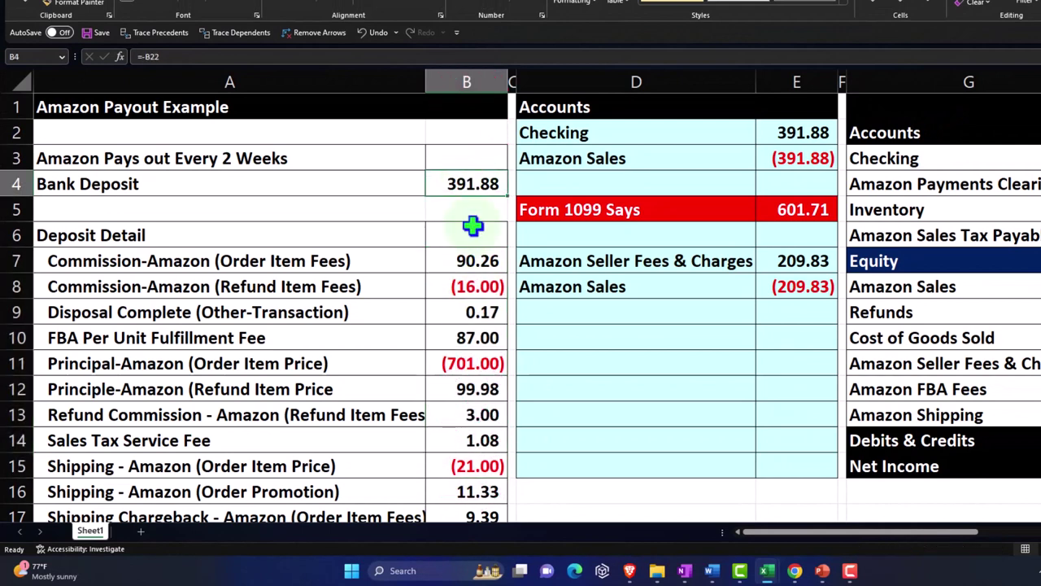
pyautogui.press('Right')
pyautogui.press('Right')
pyautogui.press('Right')
pyautogui.press('Up')
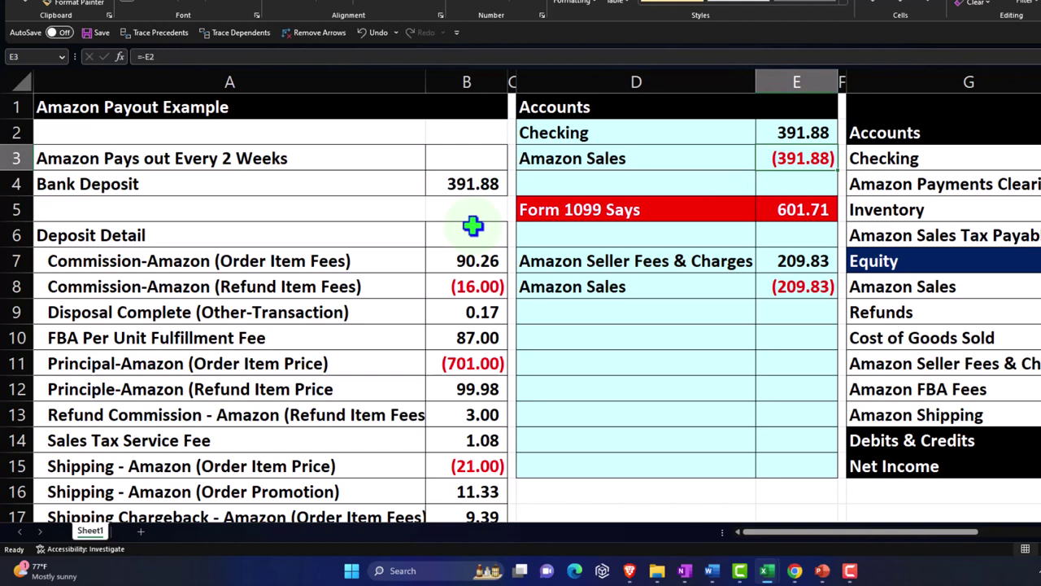
pyautogui.press('Right')
pyautogui.press('Right')
pyautogui.press('Right')
pyautogui.press('Right')
pyautogui.press('Right')
pyautogui.press('Right')
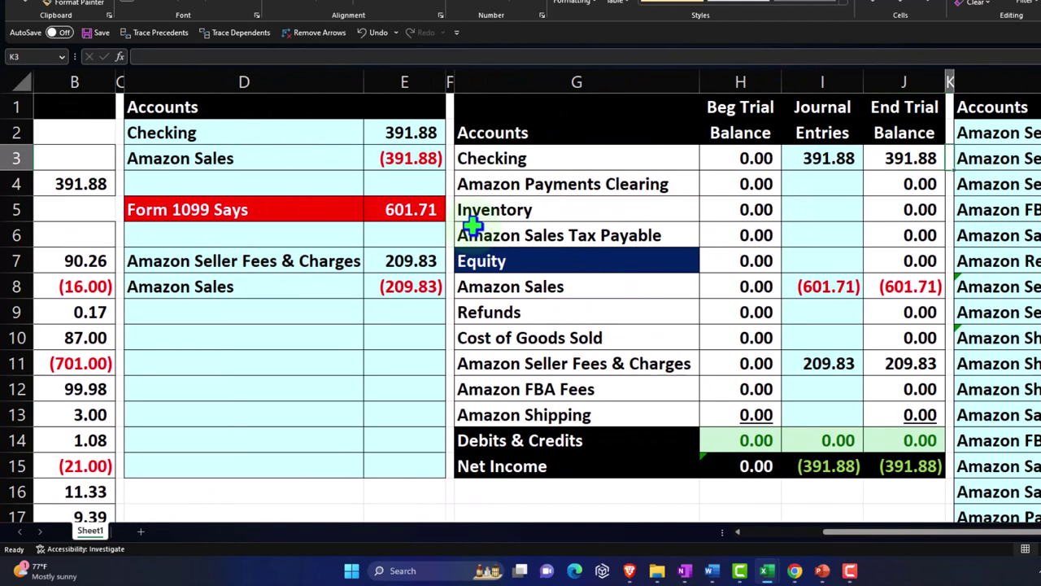
# Step: Examine the detailed Amazon journal entry with its payments clearing lines and second trial balance, and return to the payout detail column
pyautogui.press('Right')
pyautogui.press('Right')
pyautogui.press('Right')
pyautogui.press('Right')
pyautogui.press('Right')
pyautogui.press('Right')
pyautogui.press('Right')
pyautogui.press('Right')
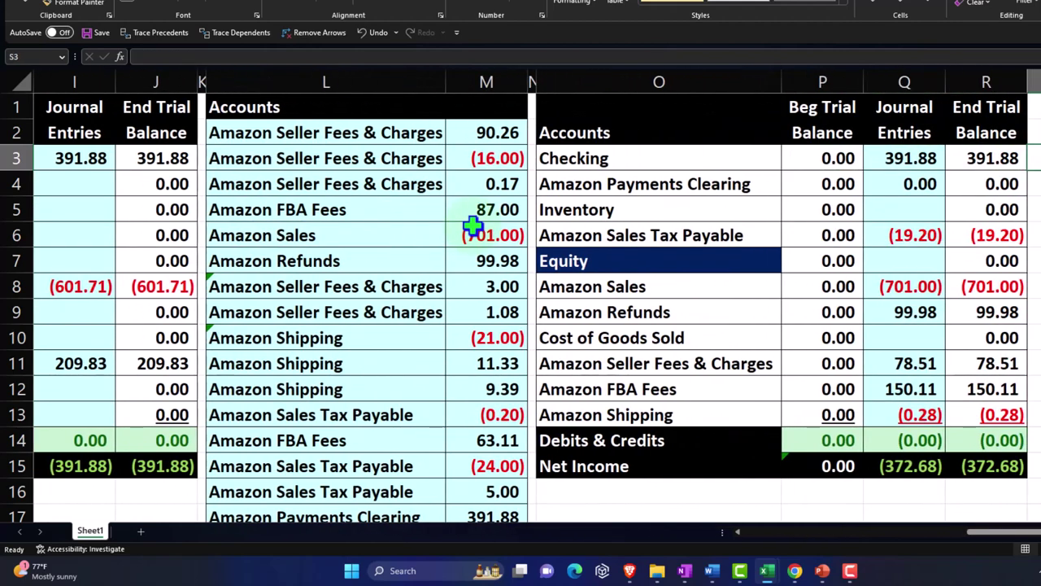
pyautogui.scroll(-2, 472, 226)
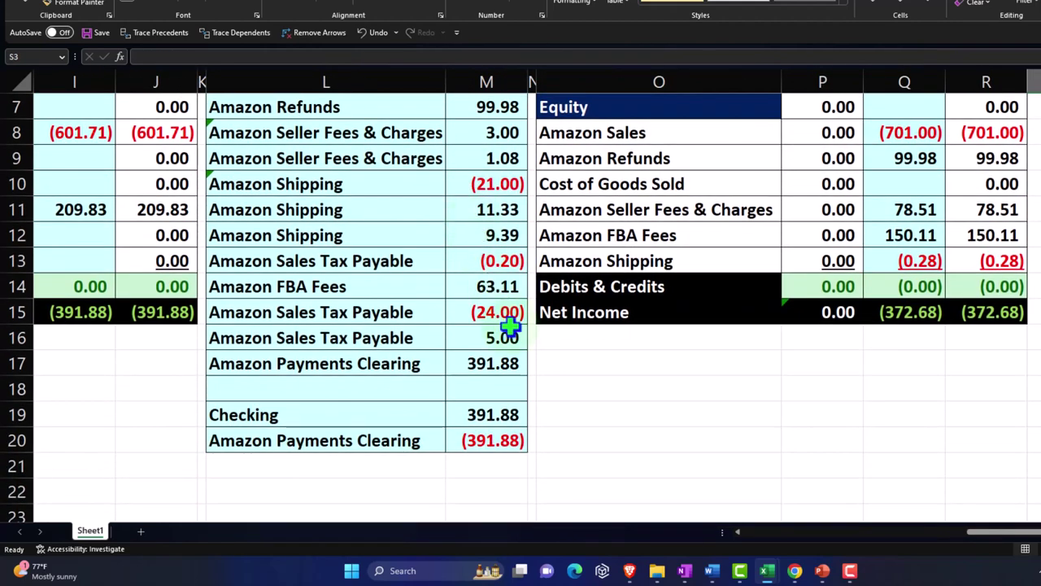
pyautogui.click(510, 354)
pyautogui.scroll(2, 509, 355)
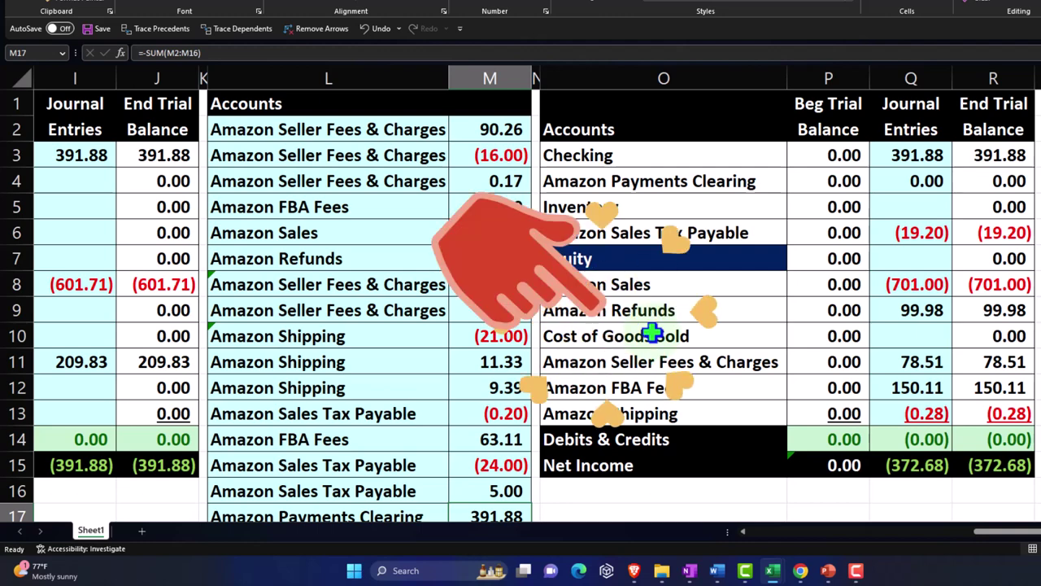
pyautogui.click(453, 314)
pyautogui.press('Left')
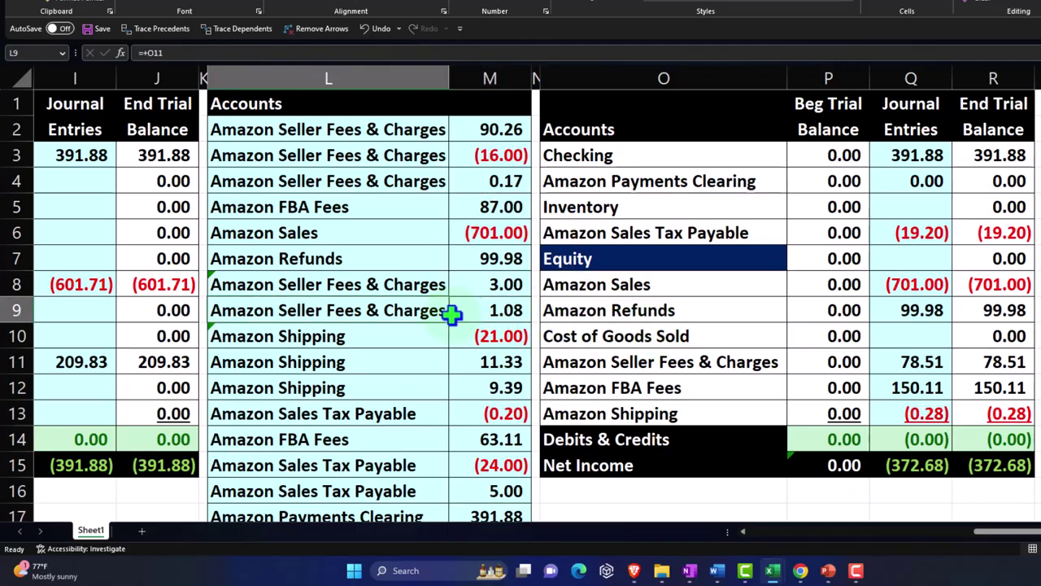
pyautogui.press('Left')
pyautogui.press('Home')
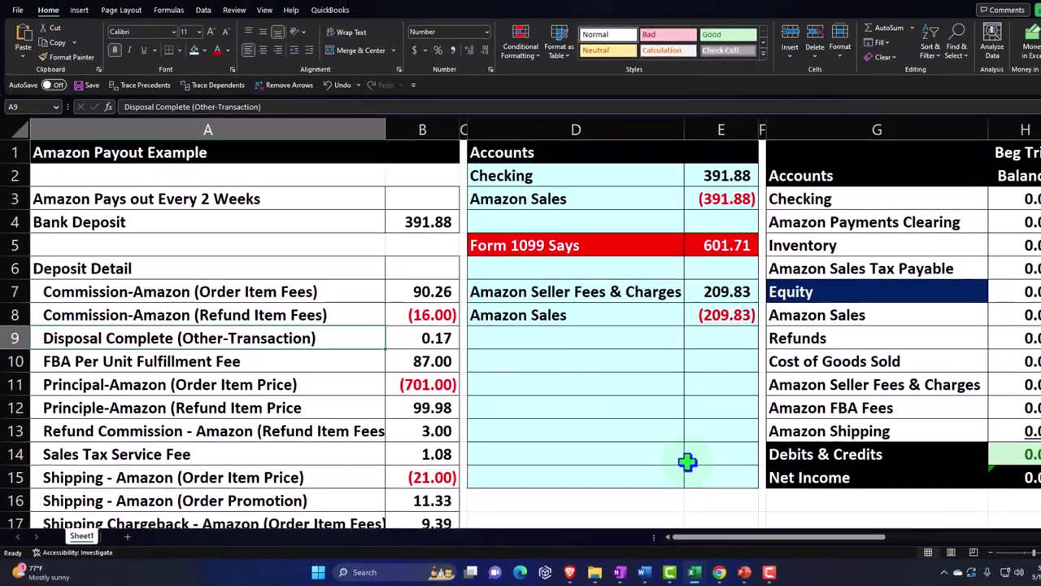
# Step: Switch to the Checking Account Bank Feed 1 workbook and examine its date, amount and bank memo columns
pyautogui.moveTo(665, 573)
pyautogui.click(687, 535)
pyautogui.click(298, 334)
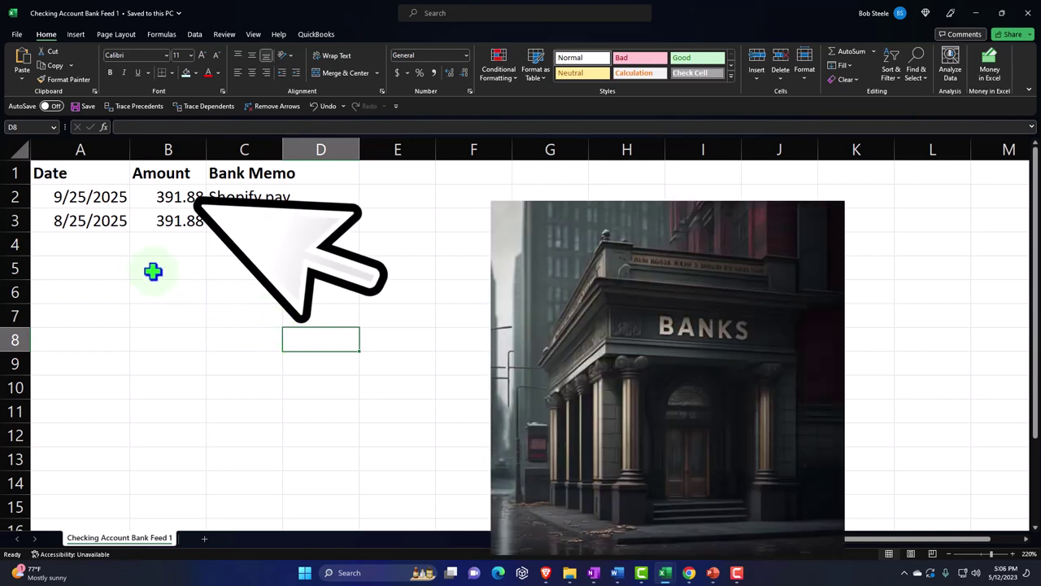
pyautogui.click(98, 197)
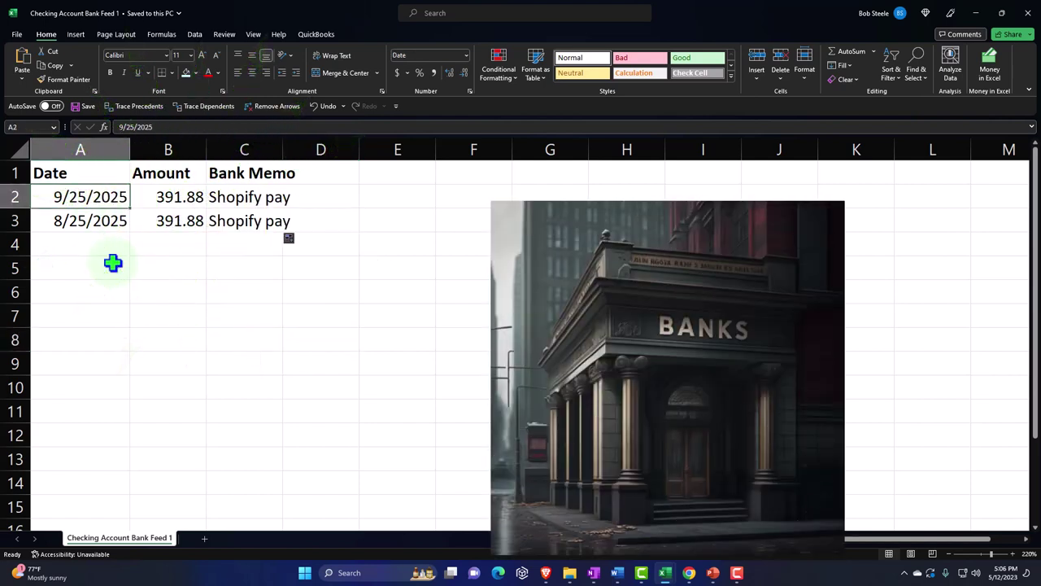
pyautogui.press('Up')
pyautogui.press('Right')
pyautogui.press('Right')
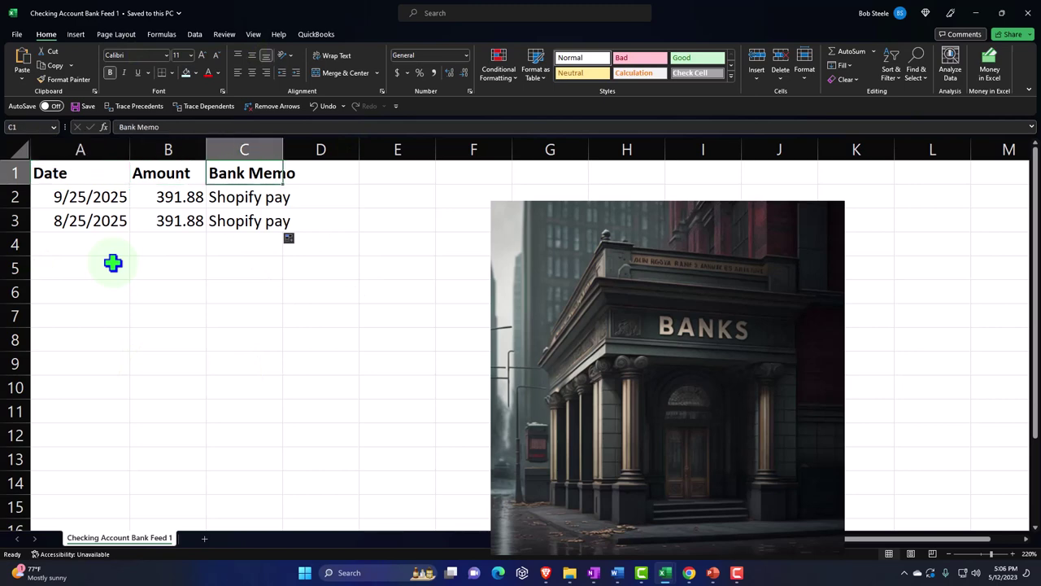
pyautogui.press('Down')
pyautogui.press('Left')
pyautogui.press('Left')
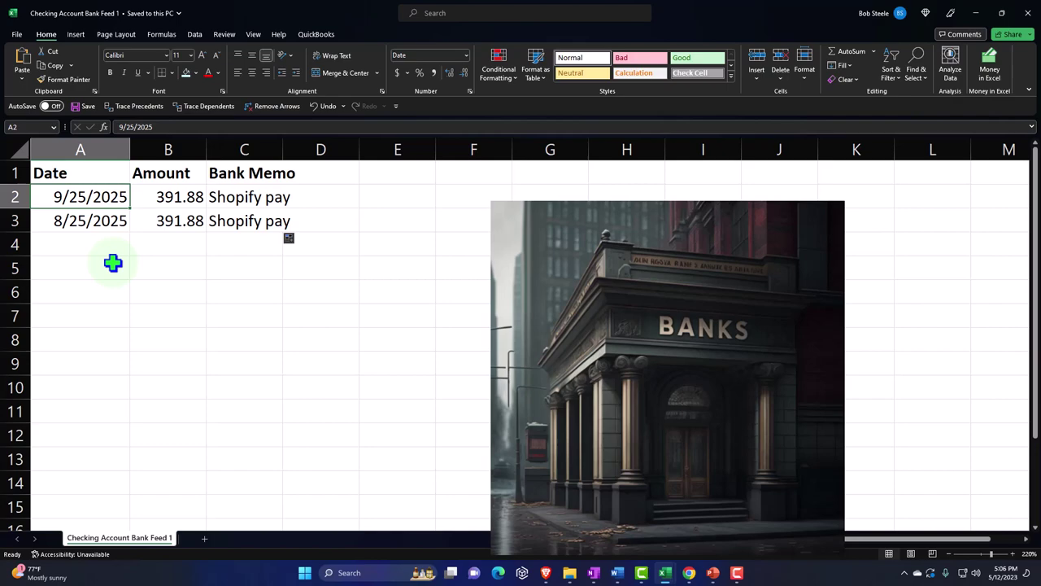
pyautogui.press('Down')
pyautogui.press('Up')
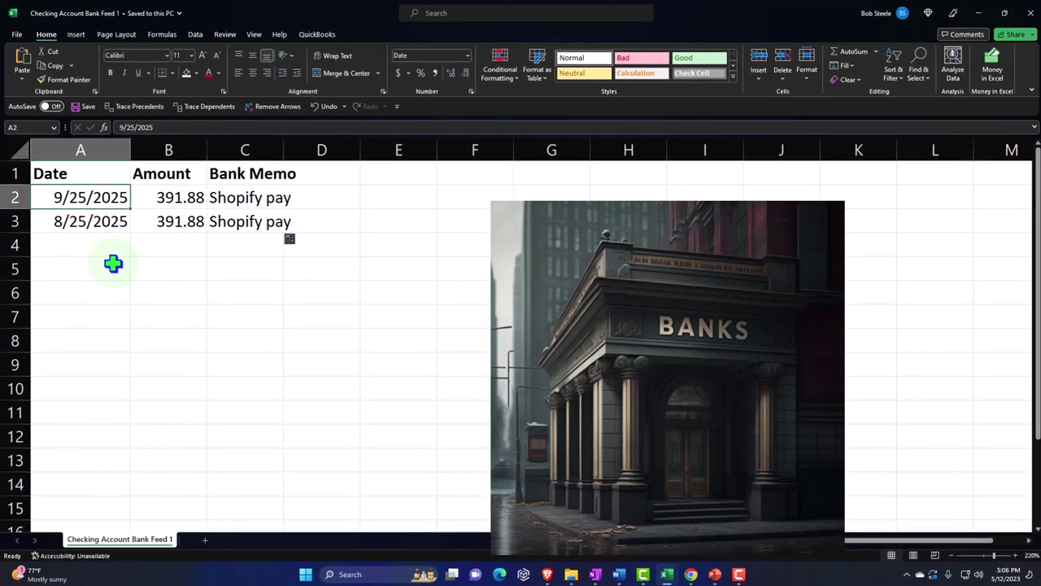
pyautogui.press('Right')
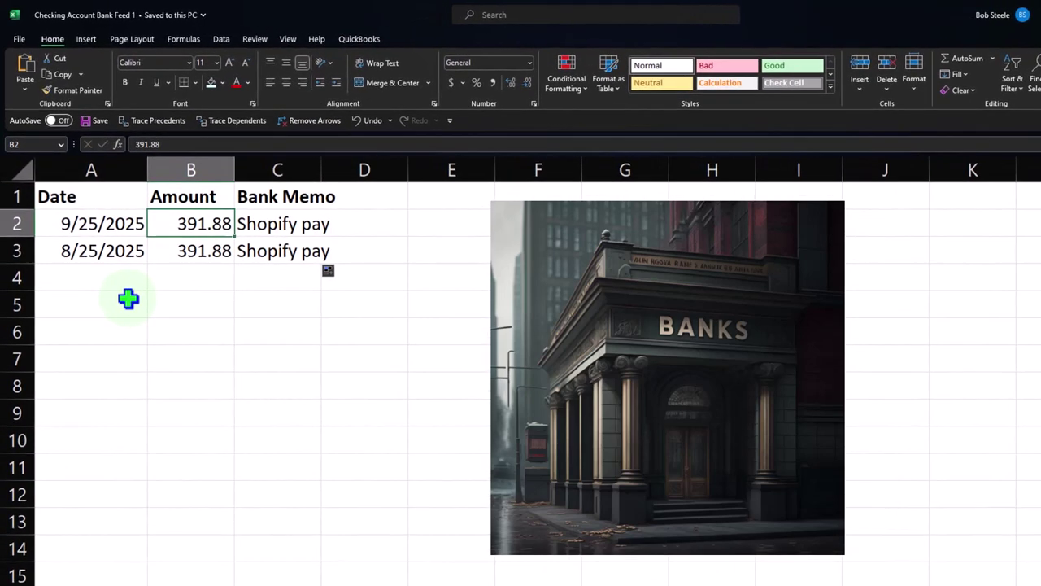
pyautogui.click(178, 270)
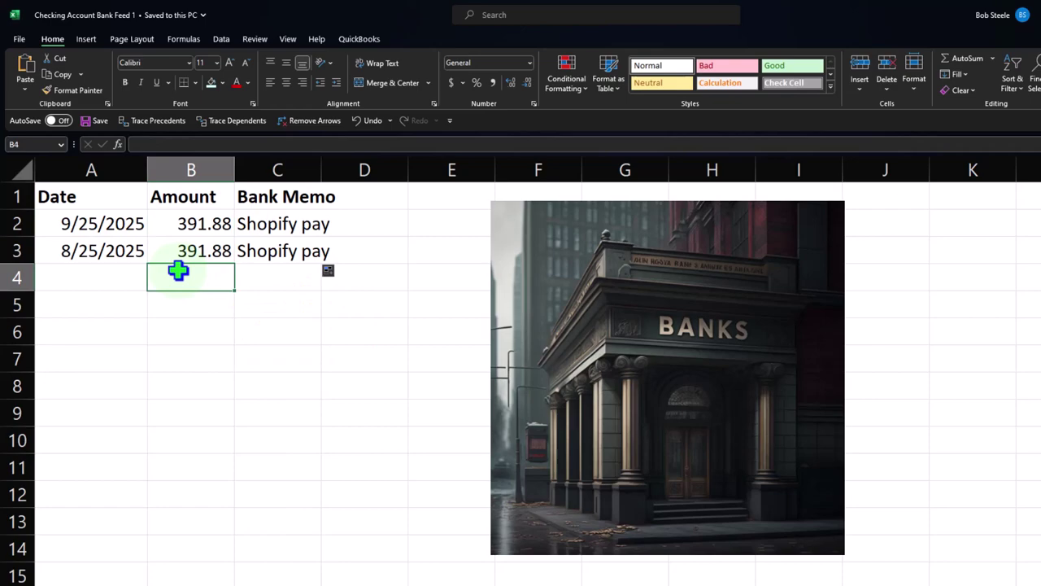
# Step: Save a copy of the bank feed in the Bank Feeds folder as Checking Account Bank Feed 3 in CSV UTF-8 (Comma delimited) format
pyautogui.click(20, 40)
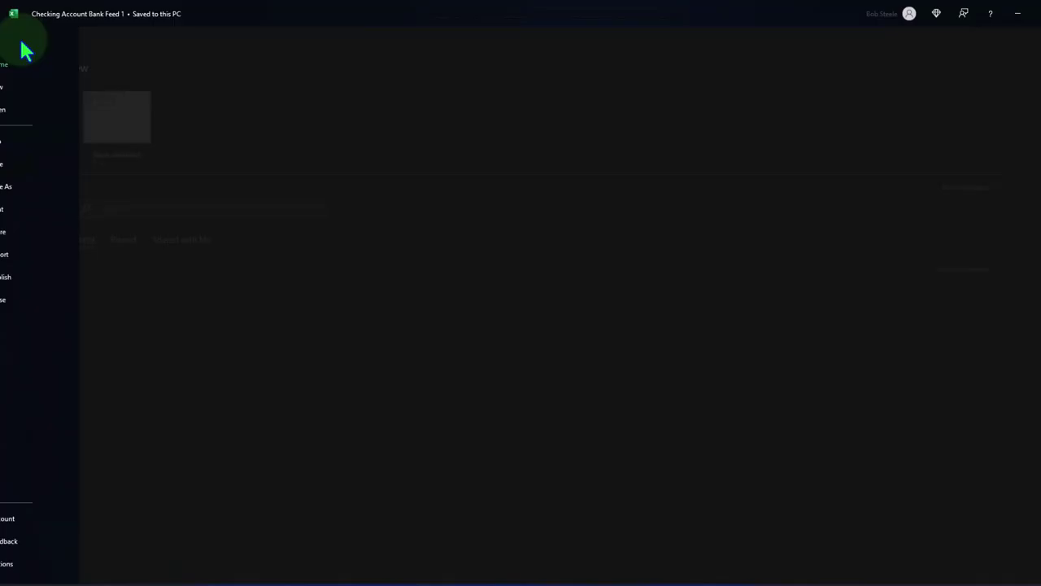
pyautogui.click(45, 180)
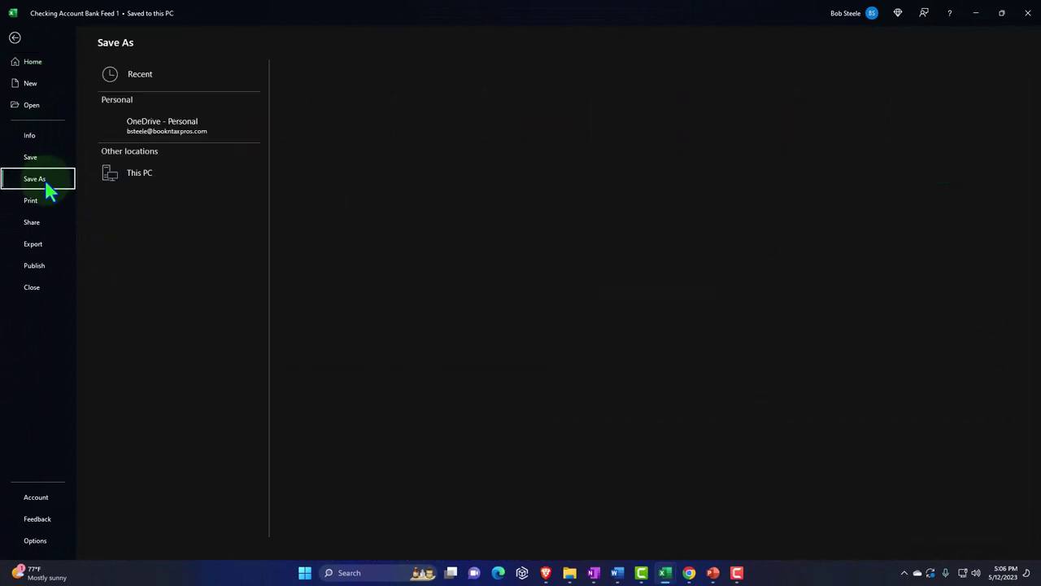
pyautogui.click(129, 226)
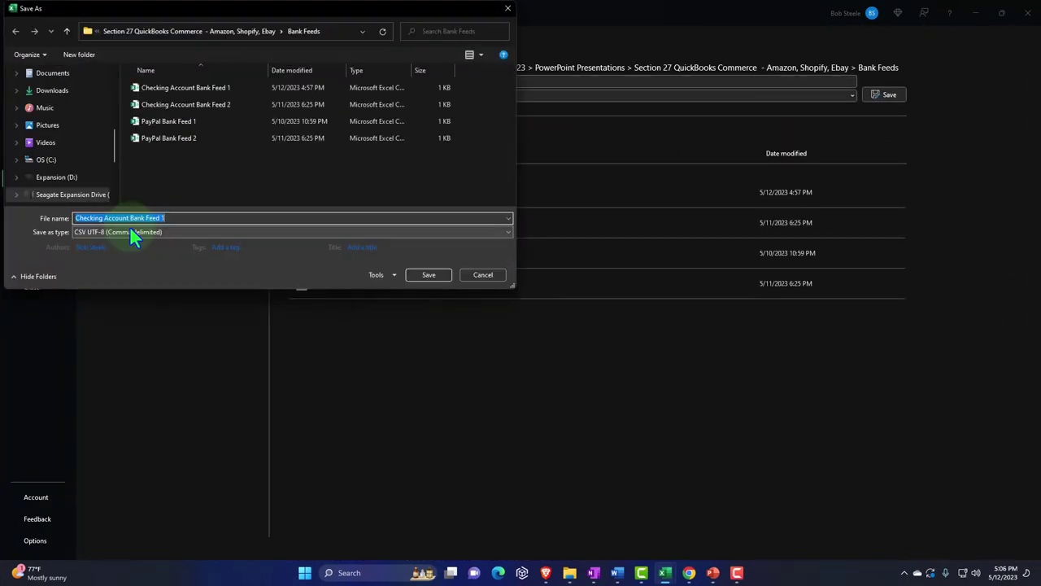
pyautogui.click(247, 232)
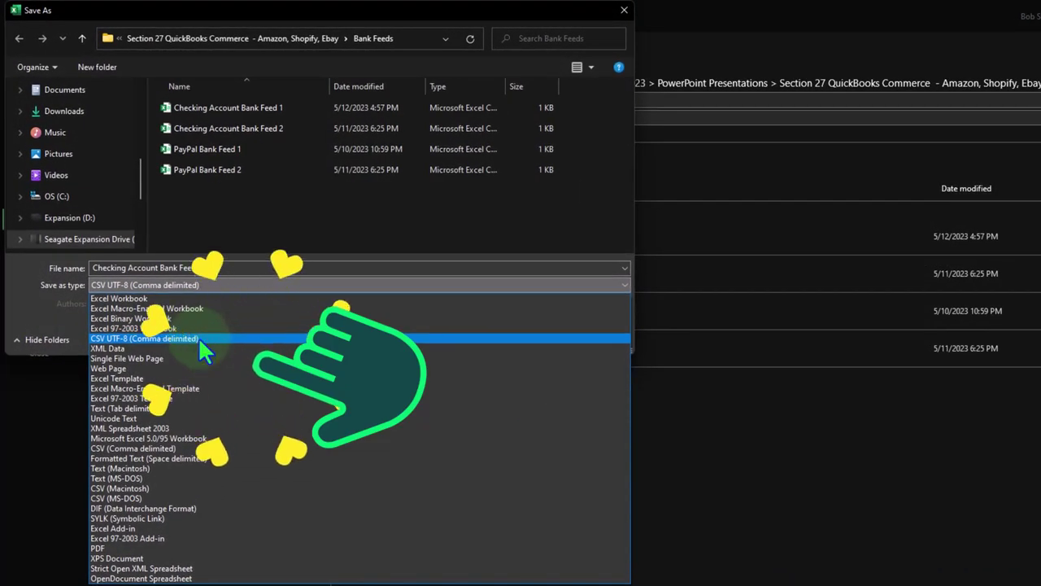
pyautogui.click(198, 336)
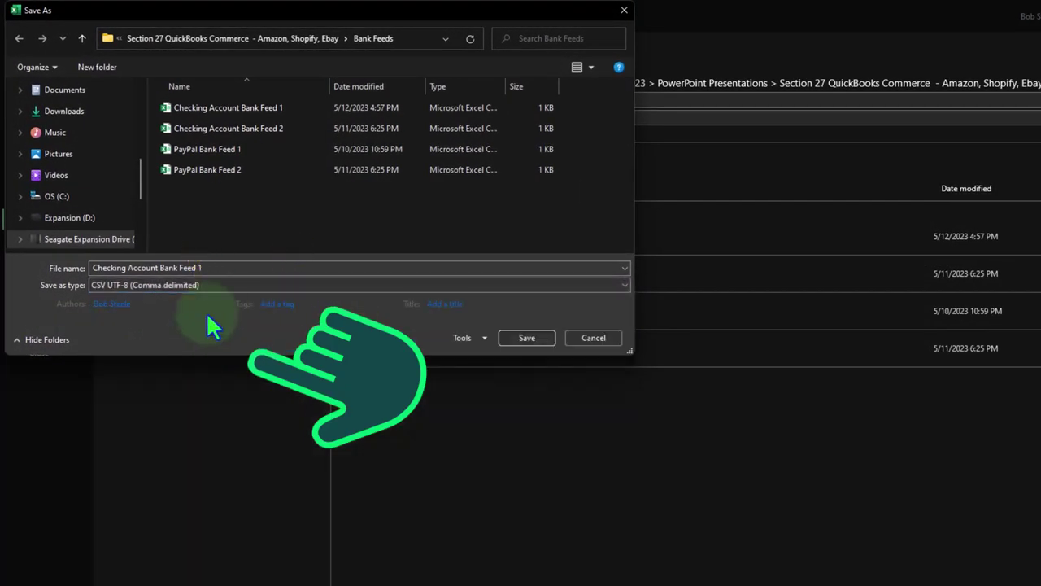
pyautogui.click(213, 268)
pyautogui.click(213, 267)
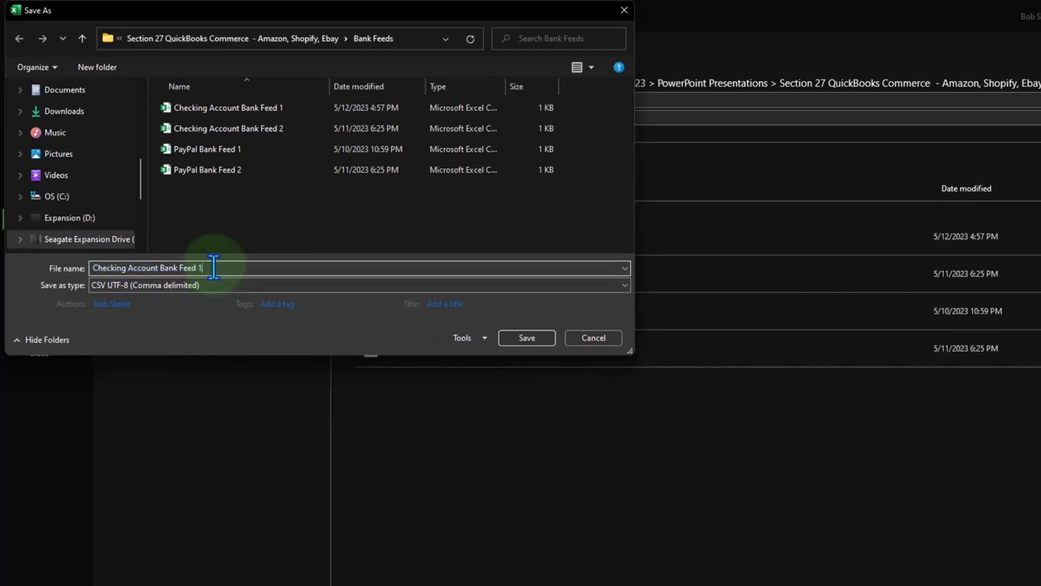
pyautogui.press('BackSpace')
pyautogui.write('3')
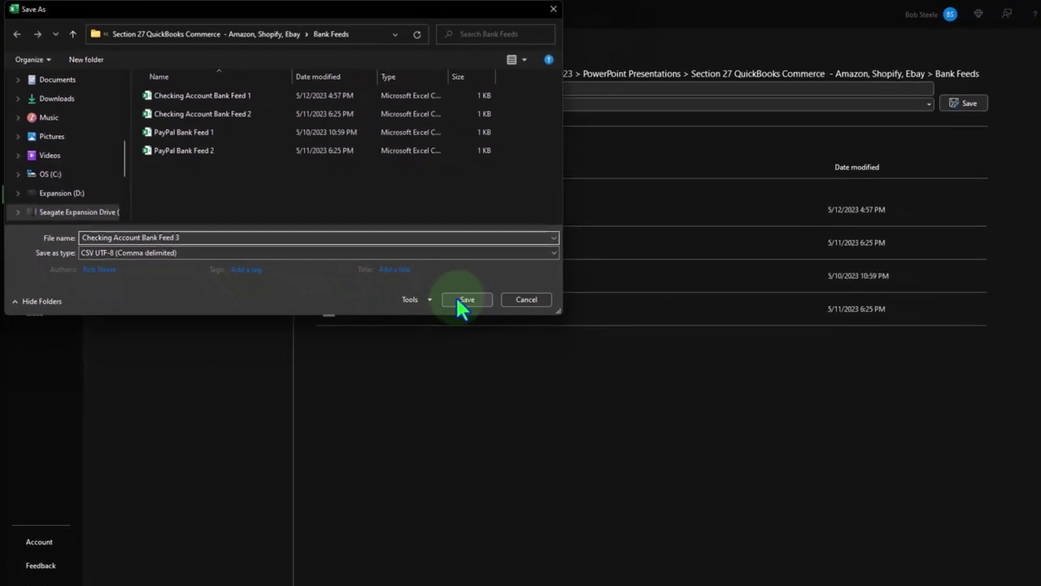
pyautogui.click(438, 282)
# Step: Show the Bank Feeds folder in File Explorer with extra large icons, and open Checking Account Bank Feed 3 from it and close that workbook
pyautogui.moveTo(569, 573)
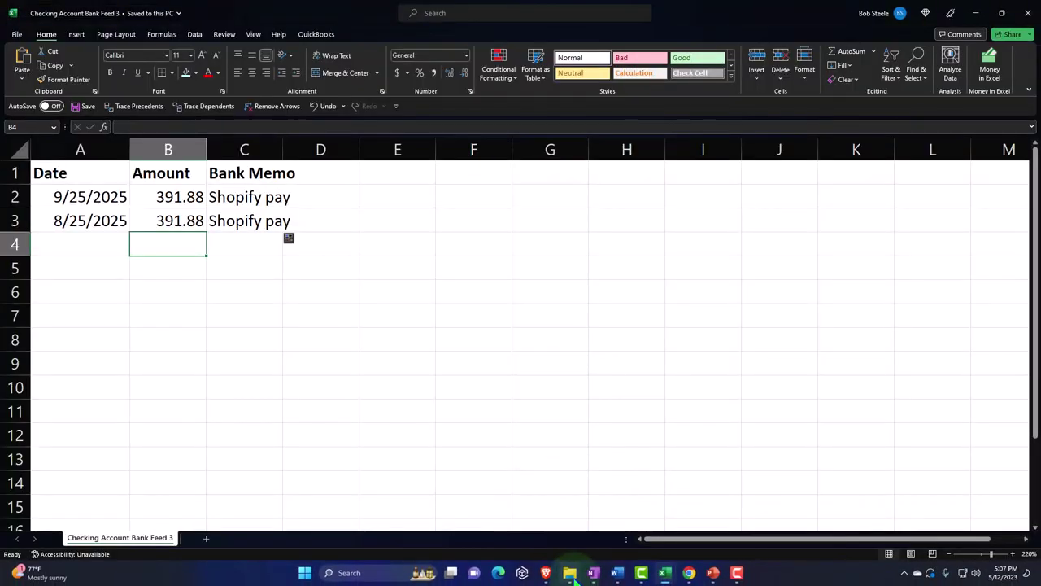
pyautogui.click(533, 505)
pyautogui.click(295, 27)
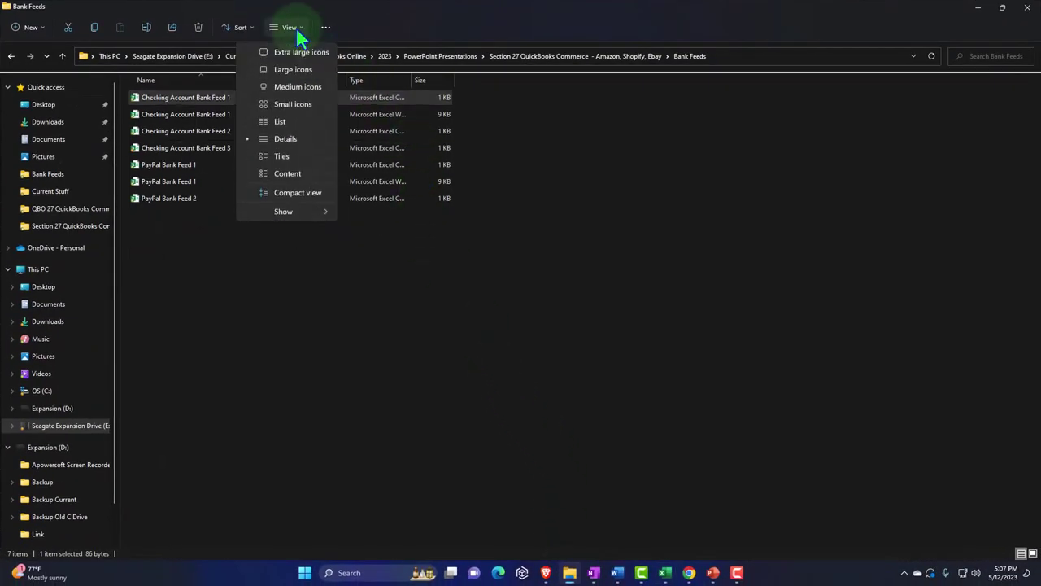
pyautogui.click(285, 54)
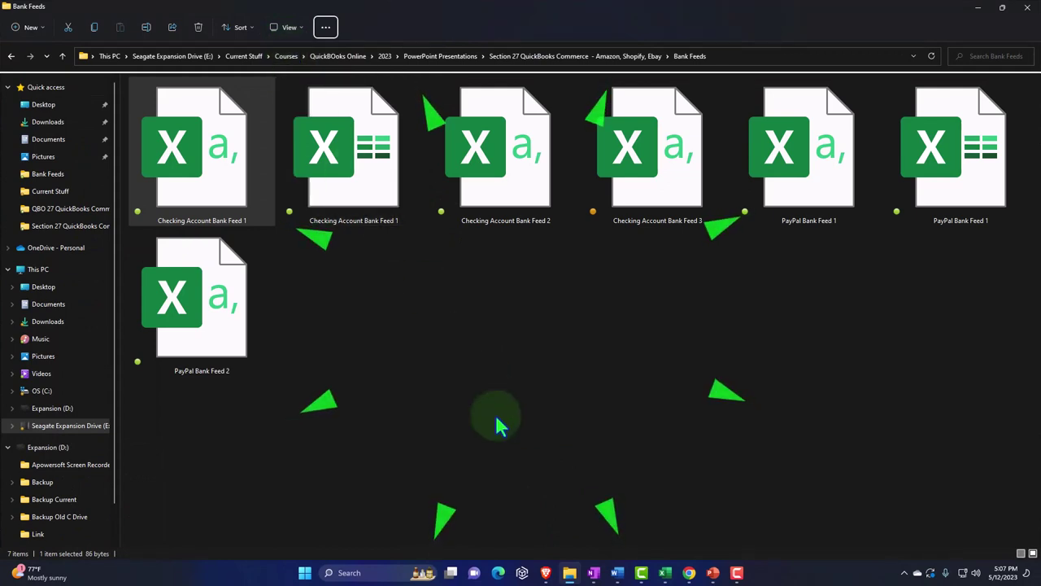
pyautogui.doubleClick(654, 190)
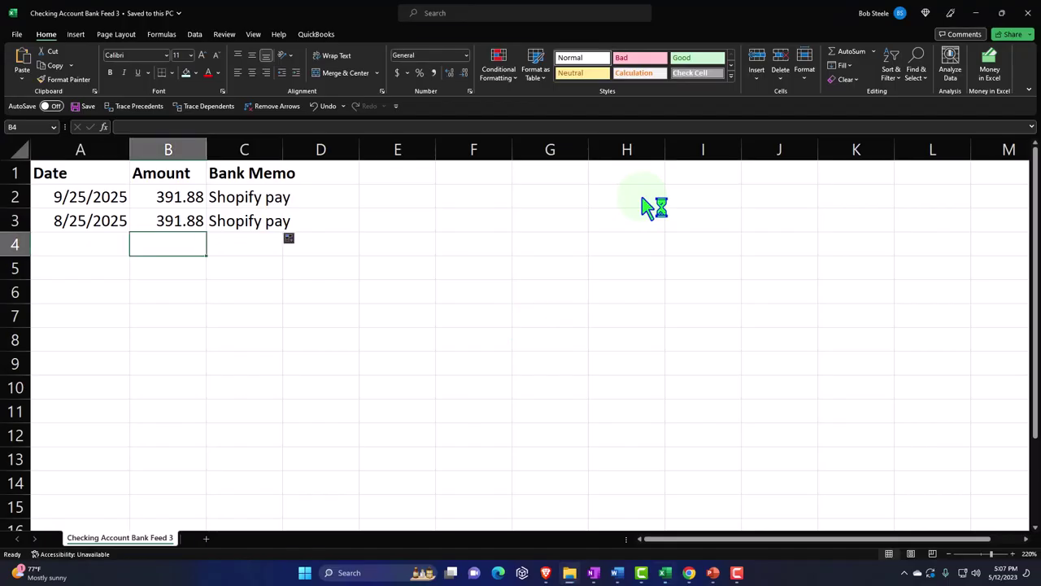
pyautogui.click(1025, 13)
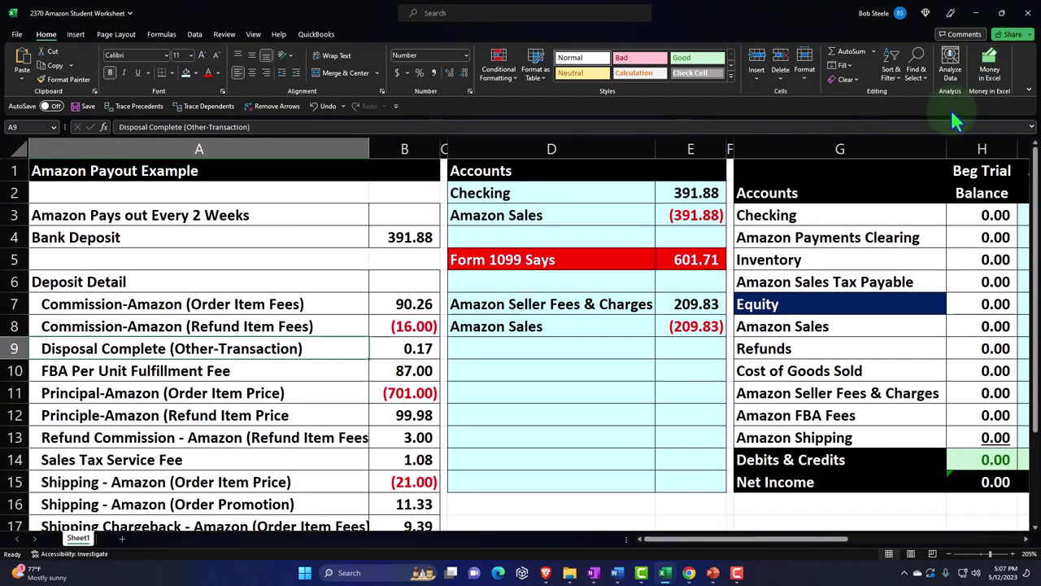
# Step: Switch to QuickBooks Online in Chrome and start a manual bank transaction upload from file on the Banking page, opening the file selection dialog
pyautogui.click(689, 573)
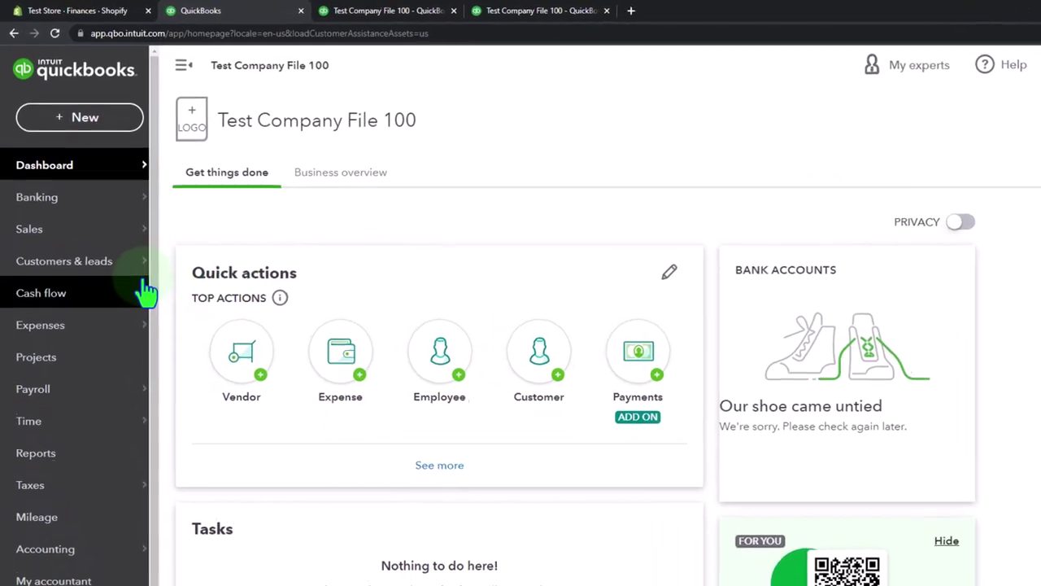
pyautogui.click(47, 203)
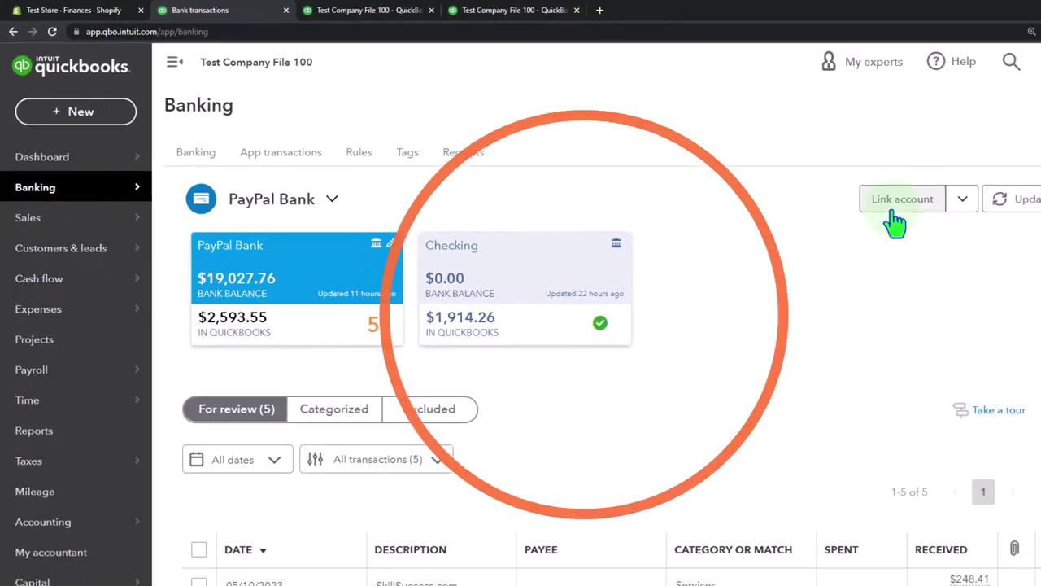
pyautogui.click(879, 179)
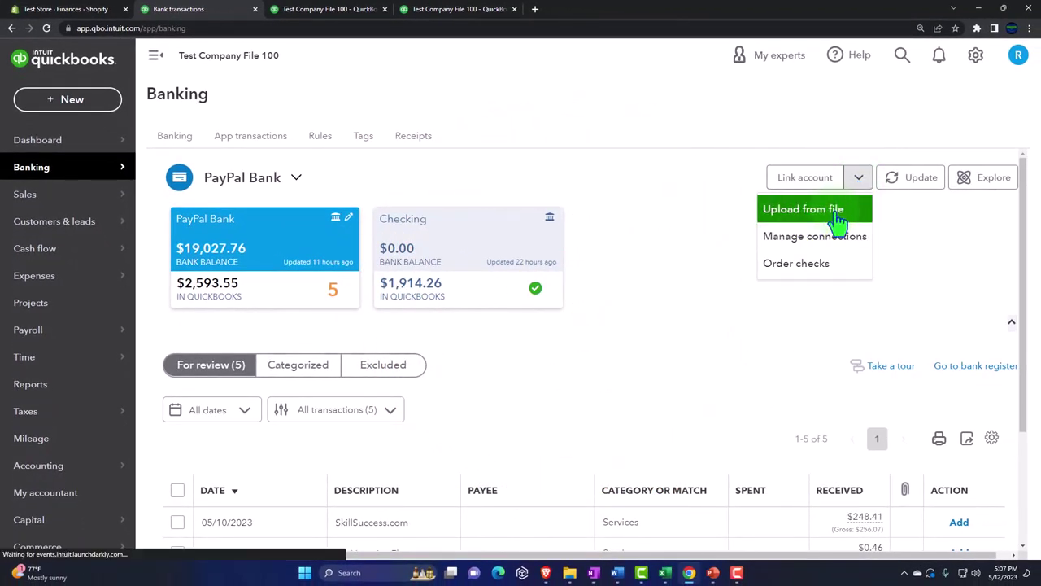
pyautogui.click(837, 214)
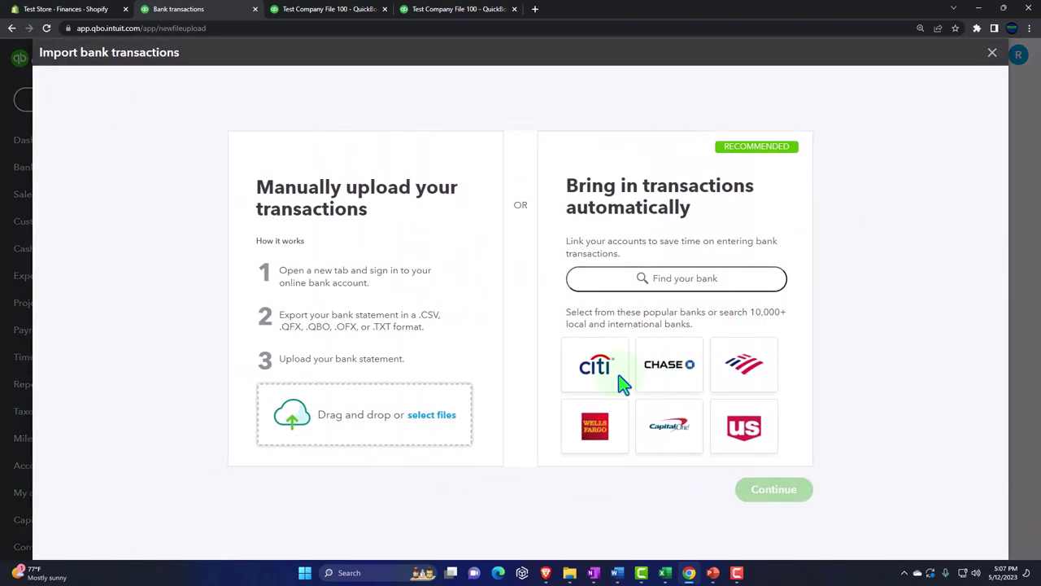
pyautogui.click(446, 419)
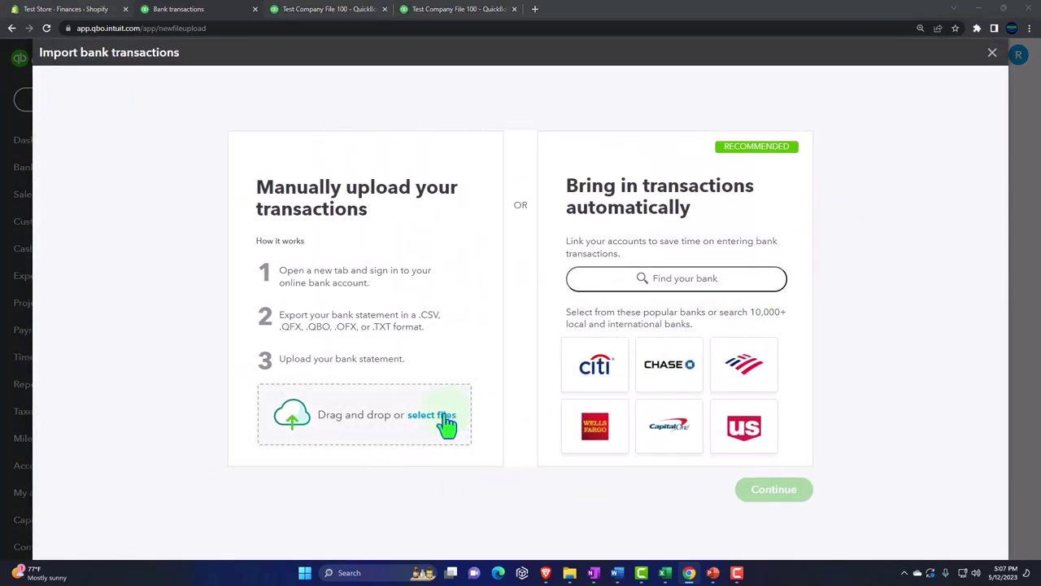
# Step: Copy the Bank Feeds folder path from File Explorer and go to that folder in the upload's file selection dialog
pyautogui.click(570, 572)
pyautogui.click(729, 63)
pyautogui.hotkey('ctrl', 'c')
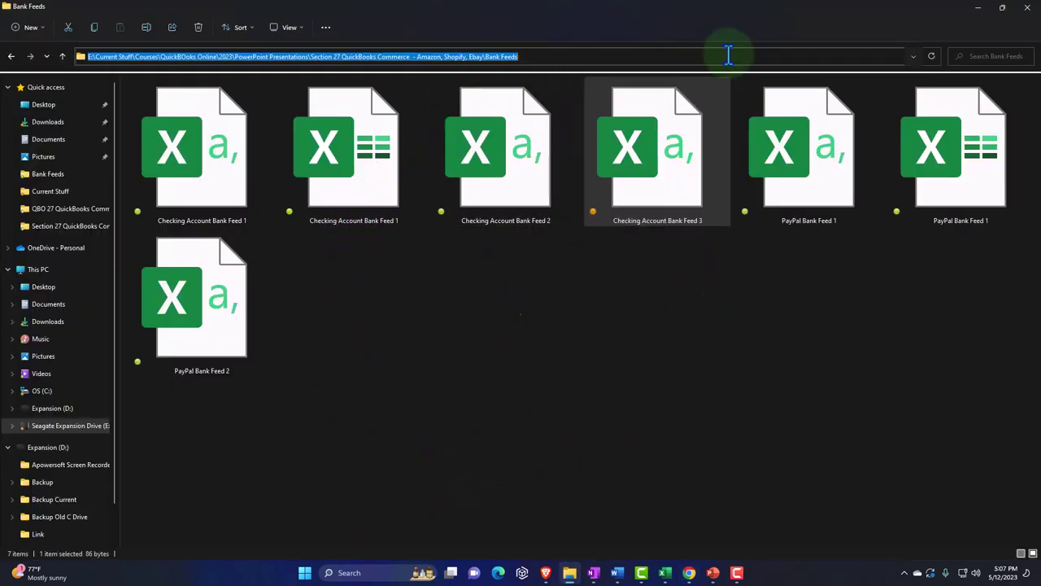
pyautogui.click(1001, 8)
pyautogui.click(990, 10)
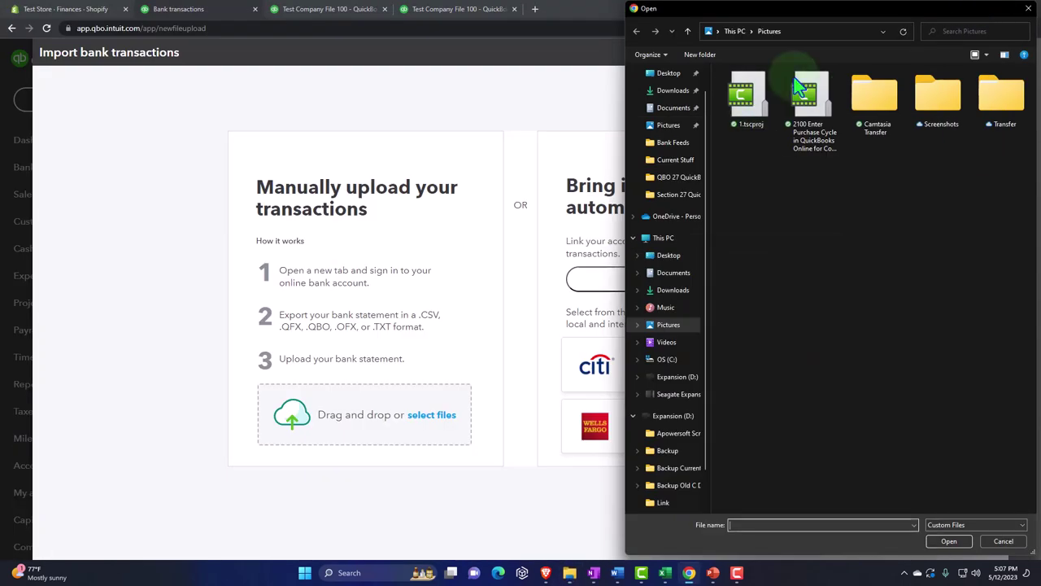
pyautogui.click(800, 31)
pyautogui.hotkey('ctrl', 'v')
pyautogui.press('Return')
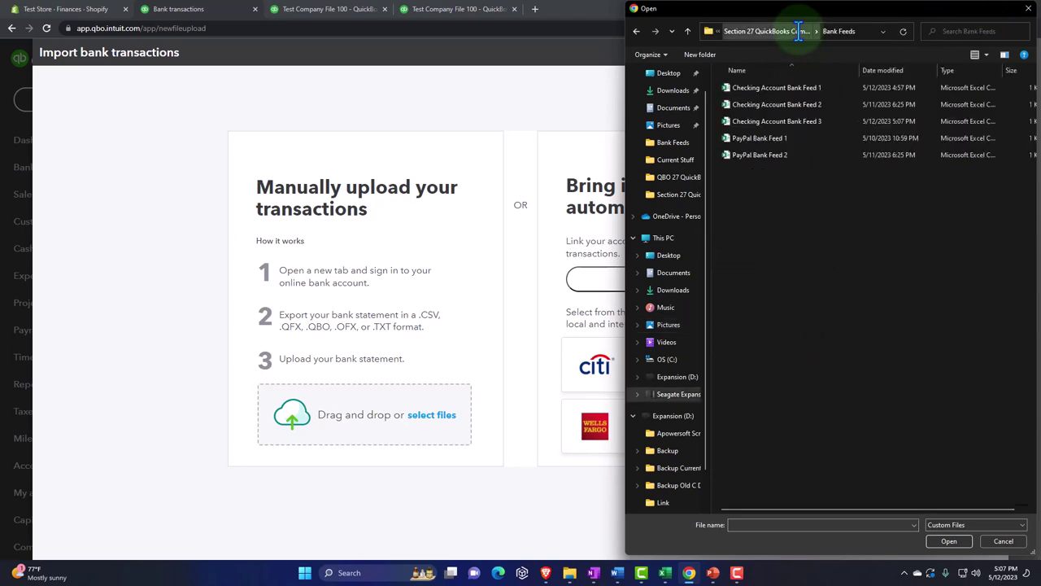
# Step: Choose Checking Account Bank Feed 3 as the upload file, assign it to the Checking account, and continue to the file setup
pyautogui.doubleClick(801, 120)
pyautogui.click(793, 481)
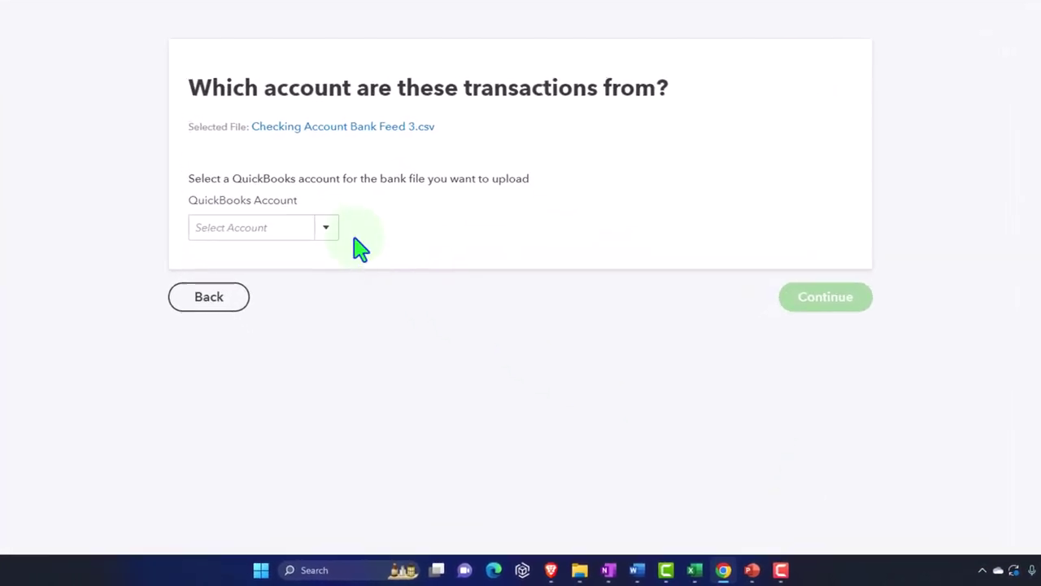
pyautogui.click(326, 228)
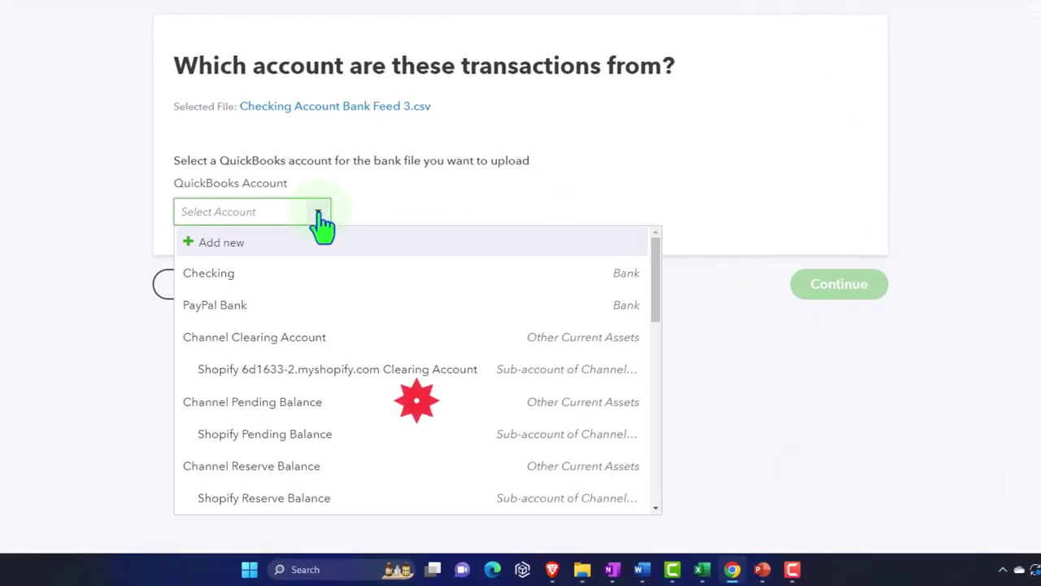
pyautogui.click(235, 283)
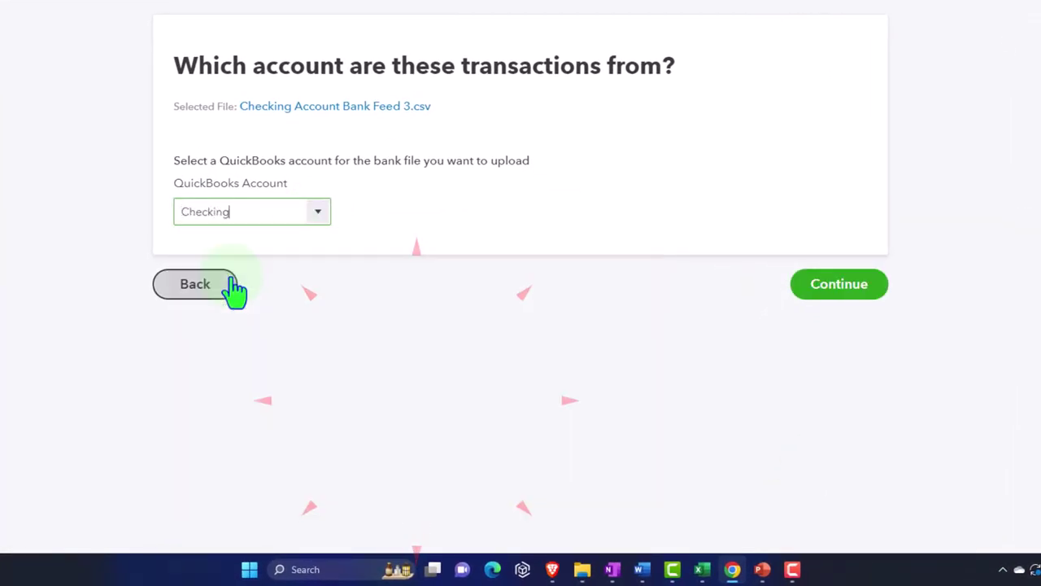
pyautogui.click(827, 294)
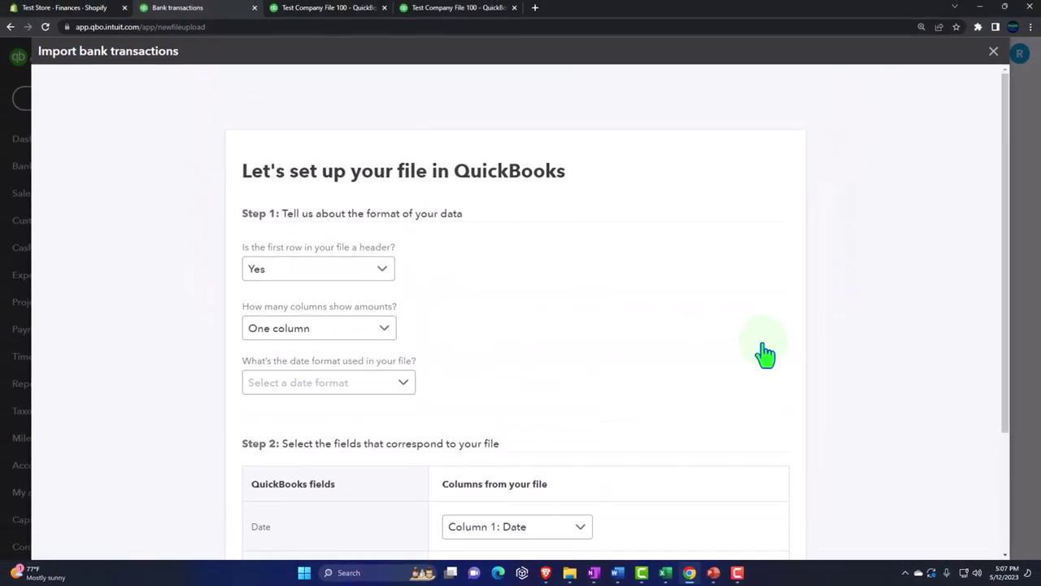
# Step: Set up the import with one amount column, date format MM/dd/yyyy and Column 3: Bank Memo as the description, and continue
pyautogui.click(389, 330)
pyautogui.click(446, 324)
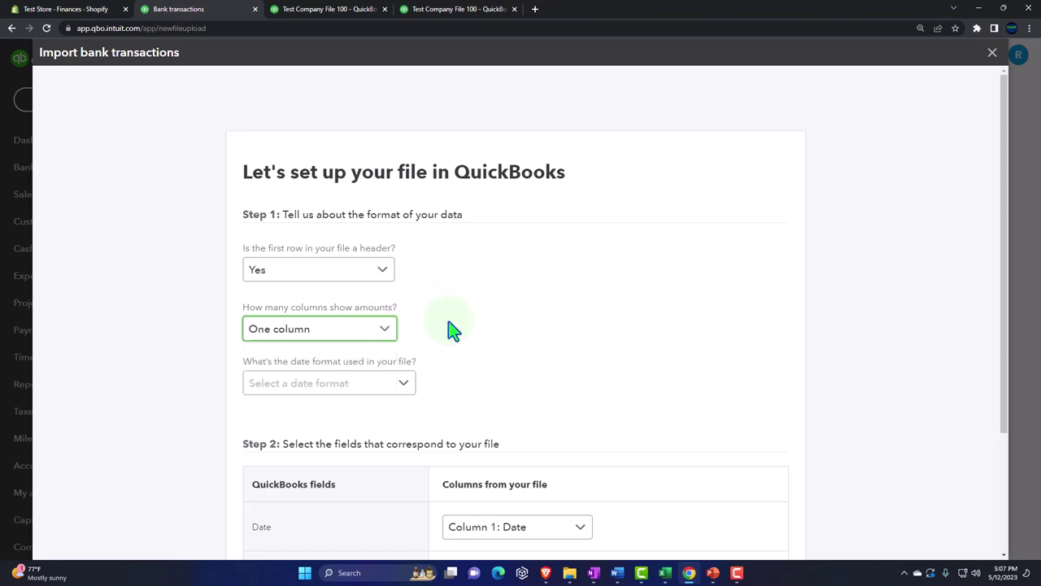
pyautogui.scroll(-1, 430, 337)
pyautogui.click(405, 334)
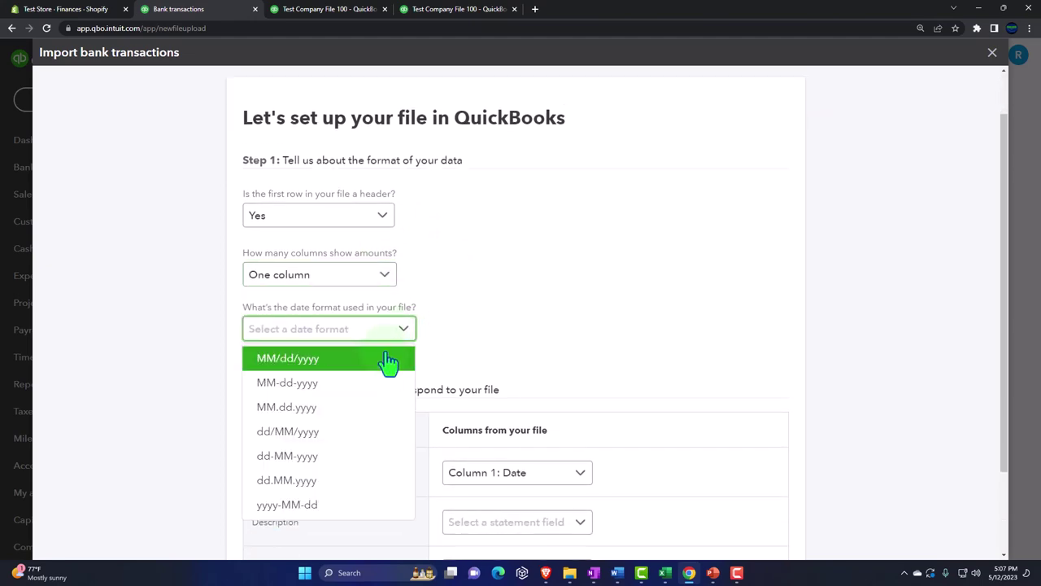
pyautogui.click(384, 363)
pyautogui.scroll(-2, 232, 376)
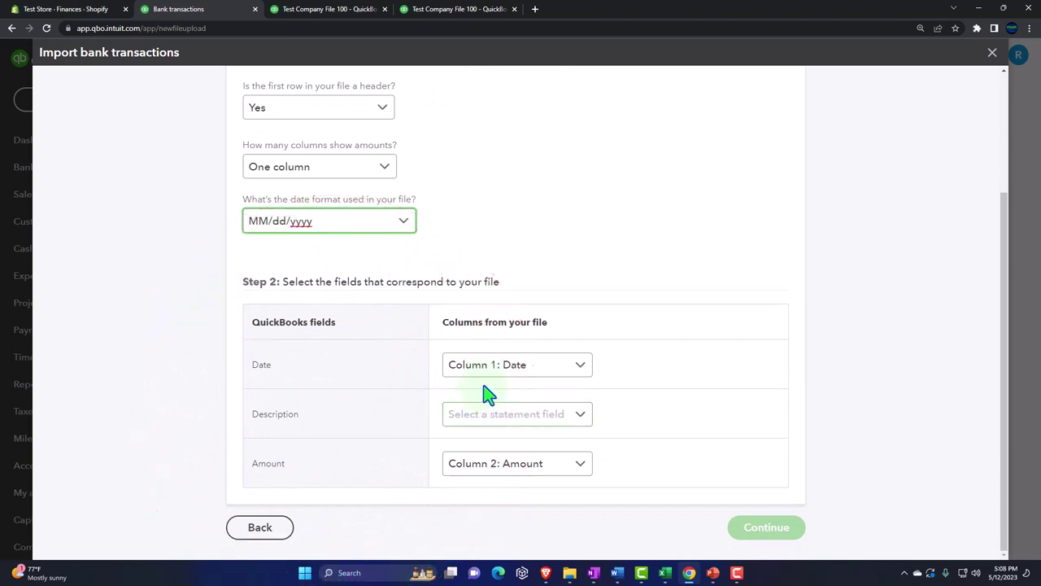
pyautogui.click(581, 422)
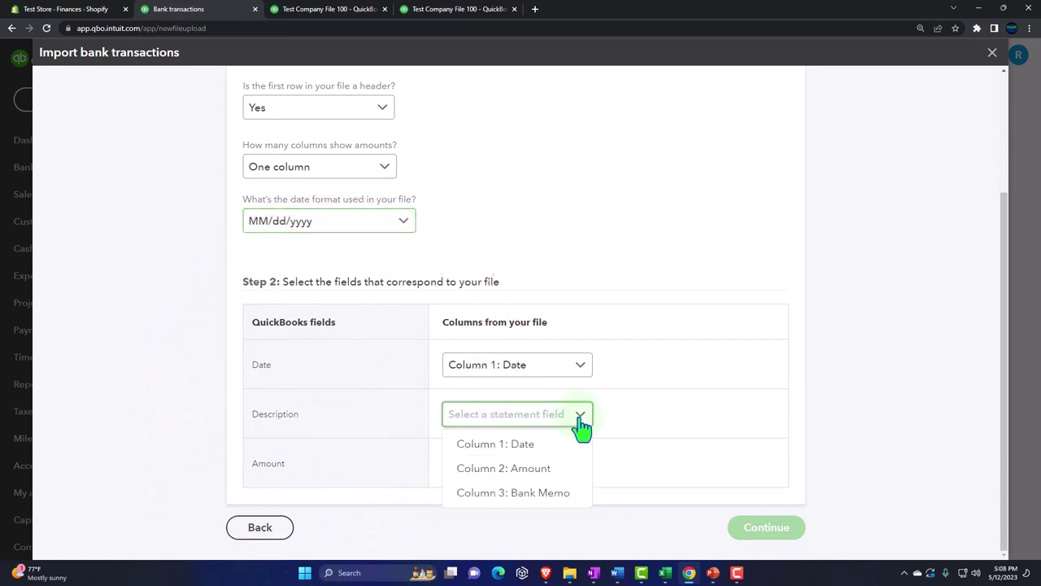
pyautogui.click(554, 492)
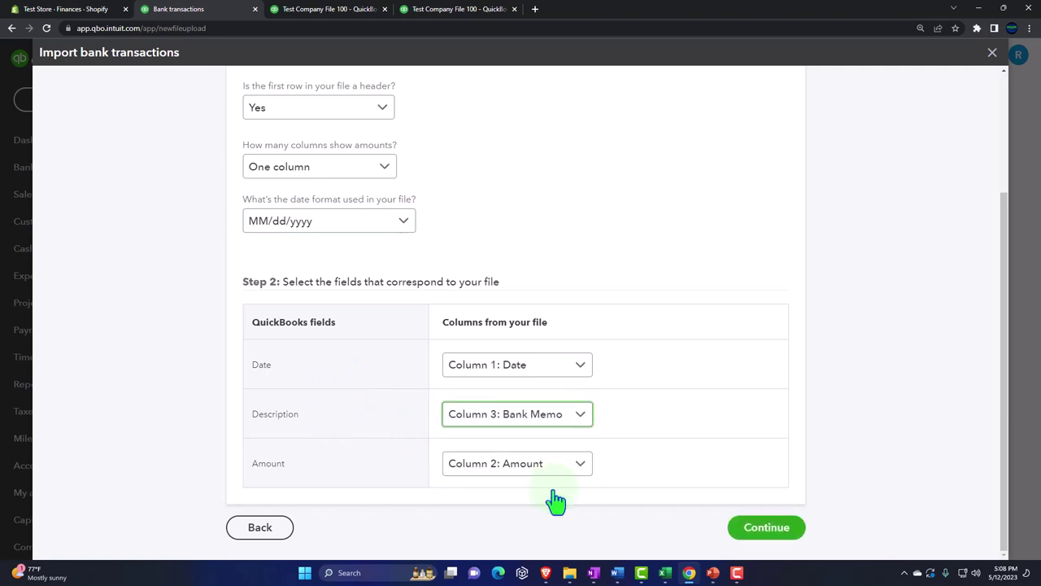
pyautogui.click(758, 528)
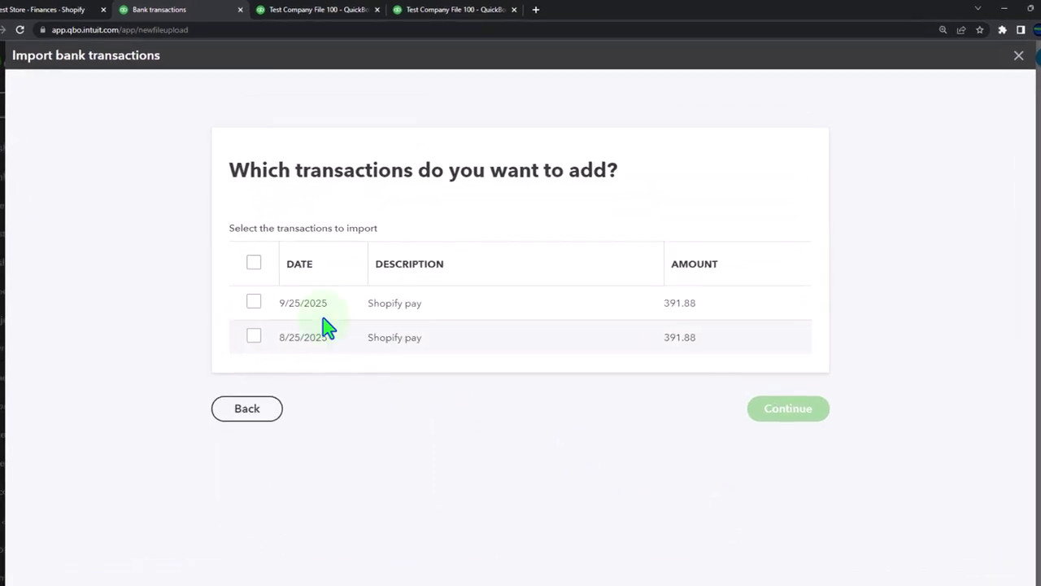
# Step: Import both Shopify pay transactions, finish the import, and show the Checking account's transactions for review
pyautogui.click(229, 291)
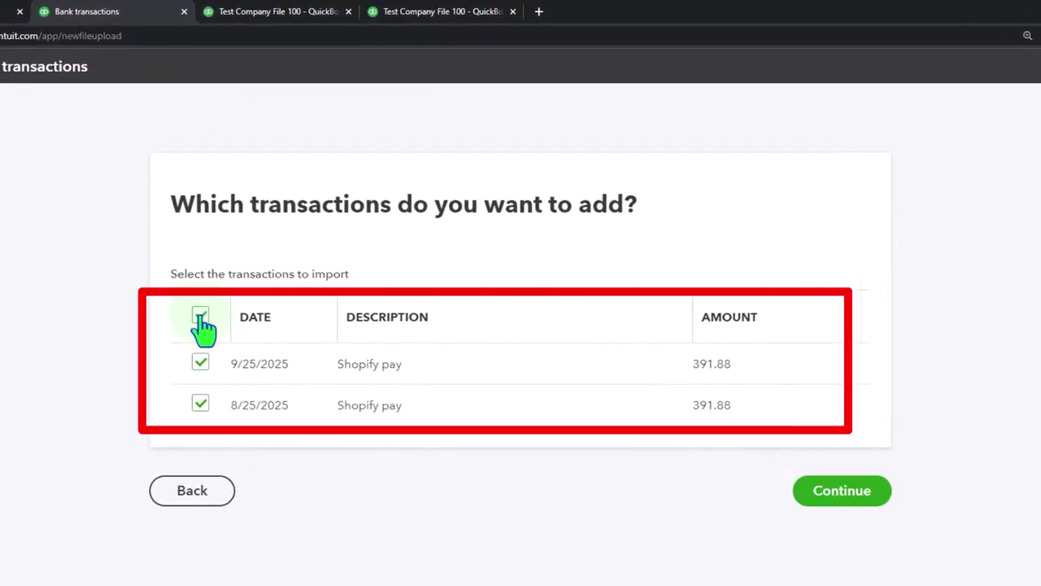
pyautogui.click(849, 506)
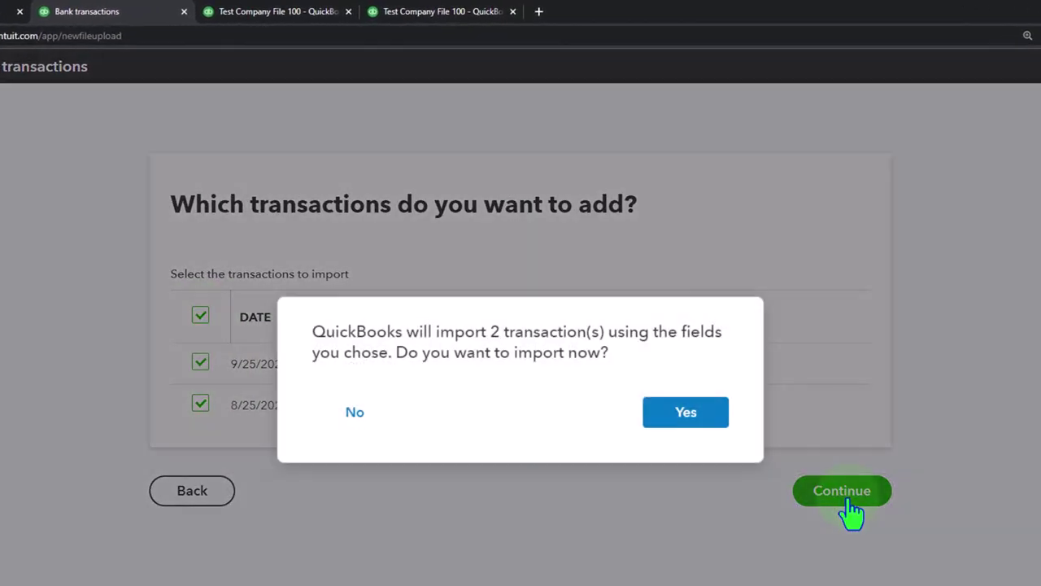
pyautogui.click(675, 419)
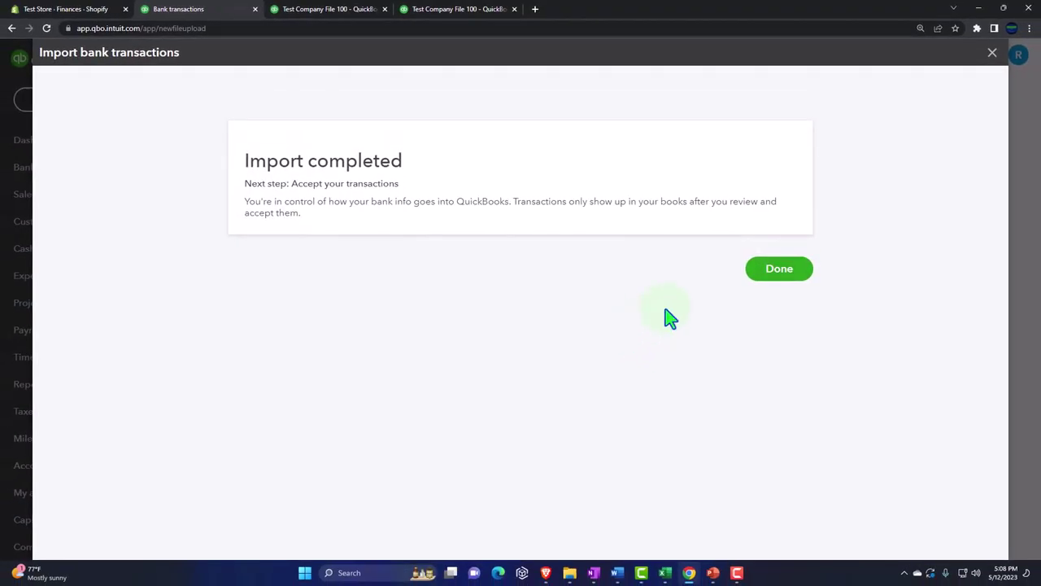
pyautogui.click(758, 278)
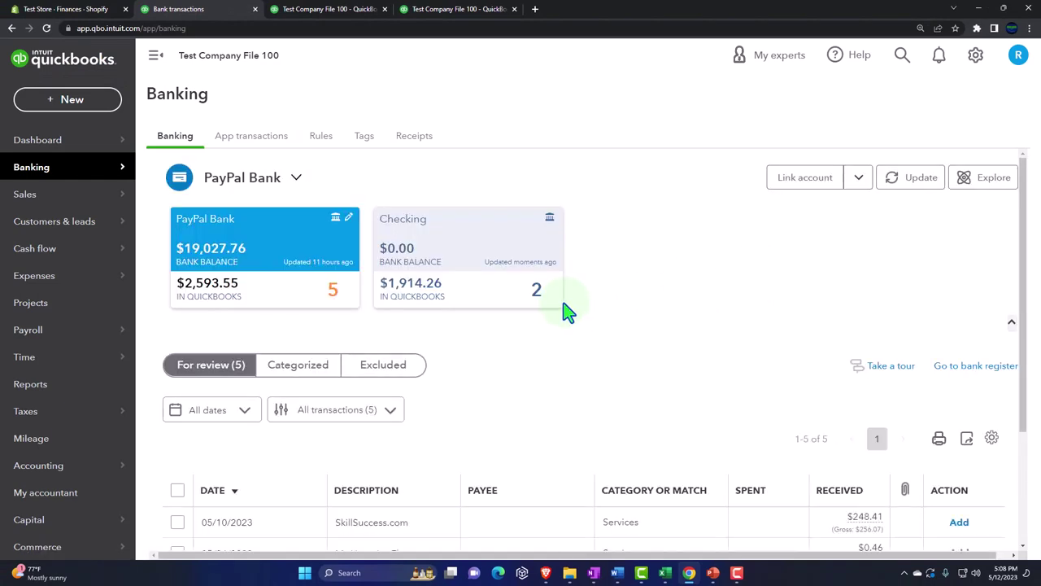
pyautogui.click(479, 290)
pyautogui.scroll(-1, 481, 288)
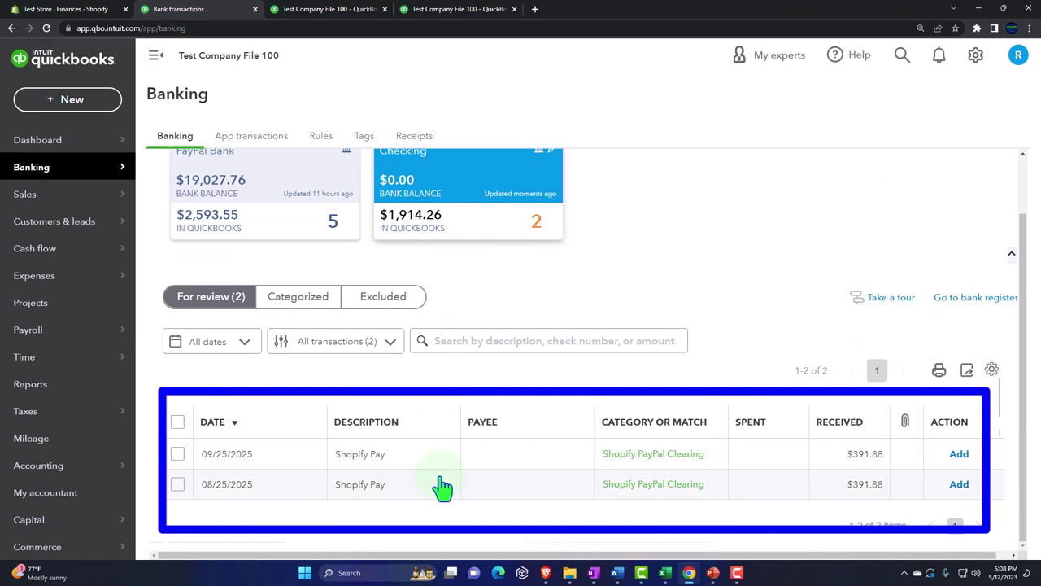
# Step: Switch to the Amazon worksheet in Excel and review the Checking and Amazon Sales entry under Accounts
pyautogui.click(665, 573)
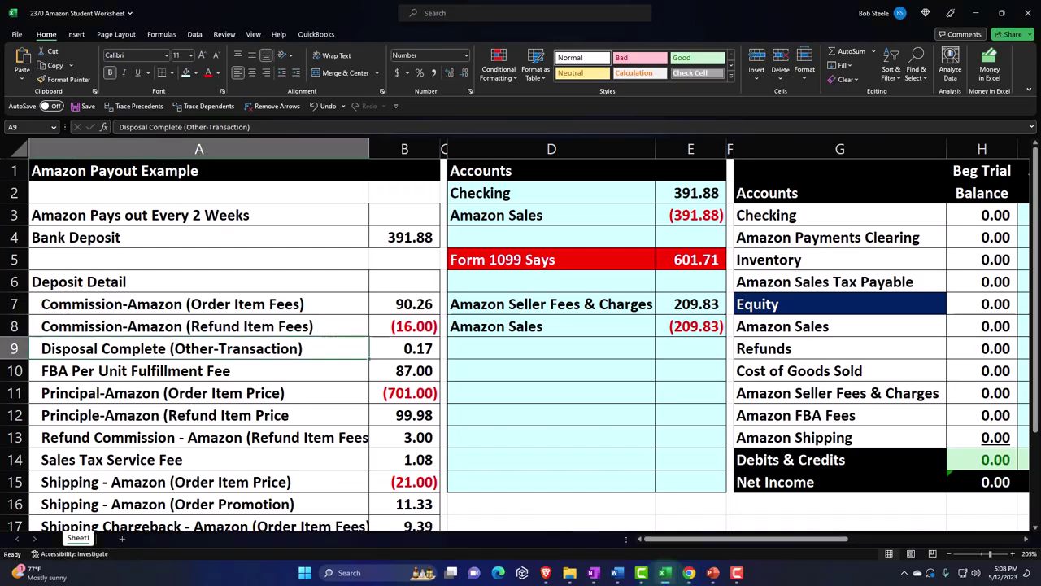
pyautogui.click(596, 393)
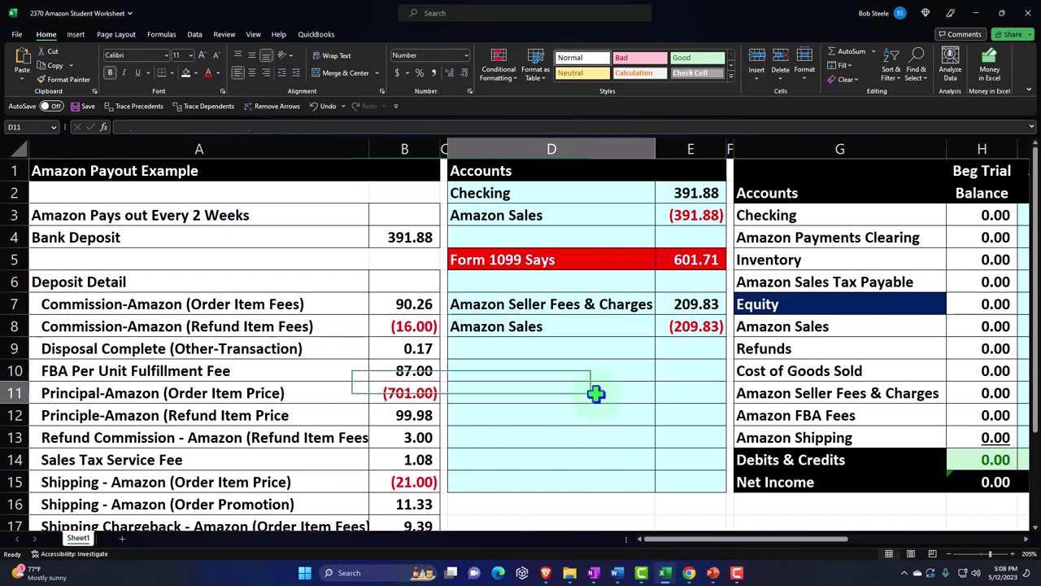
pyautogui.click(539, 200)
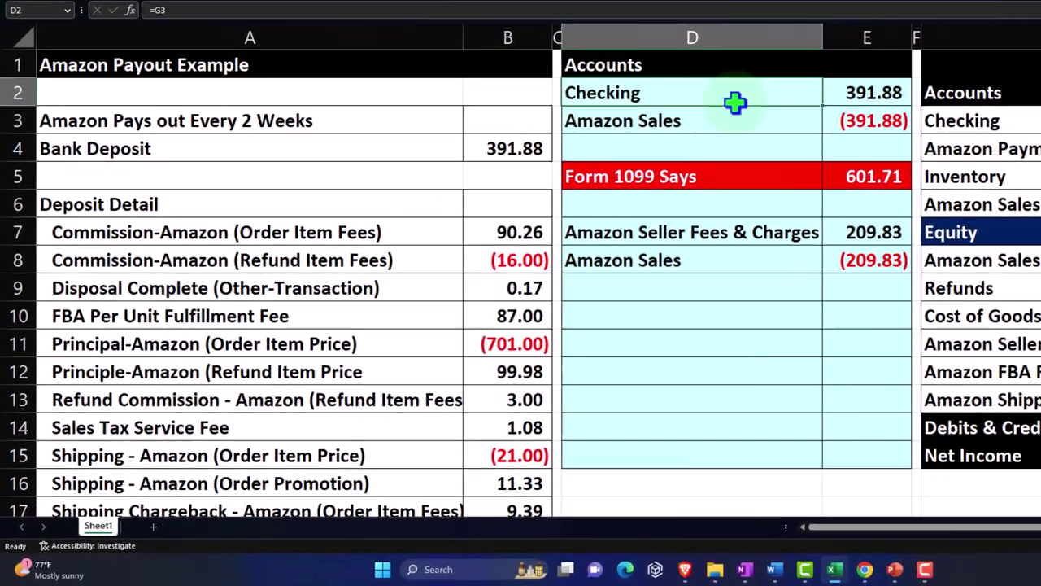
pyautogui.moveTo(736, 114); pyautogui.dragTo(844, 115)
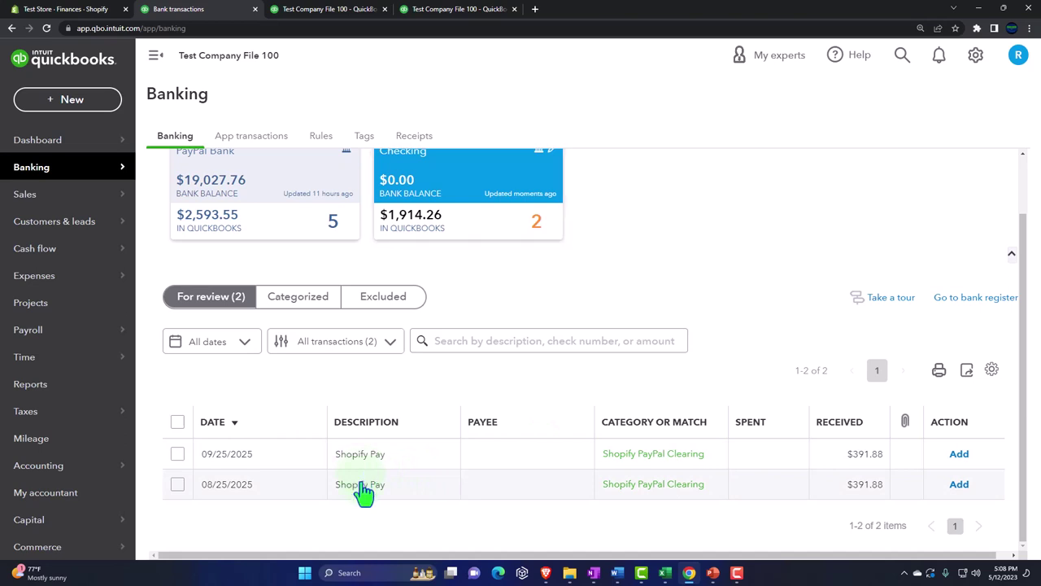
# Step: Back in QuickBooks Online, expand the 08/25/2025 Shopify Pay transaction and replace its memo with Amazon
pyautogui.click(364, 489)
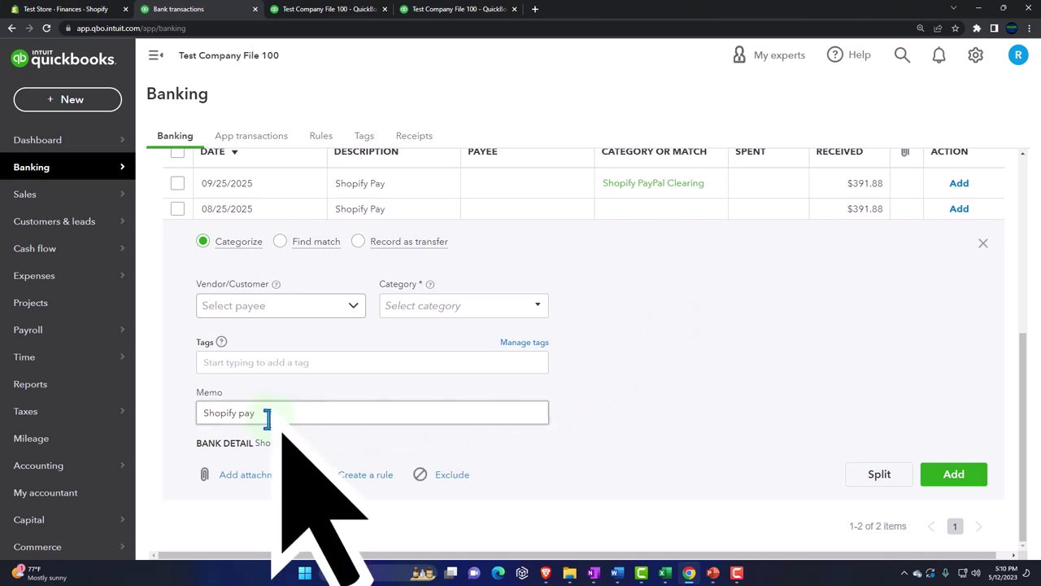
pyautogui.moveTo(266, 415); pyautogui.dragTo(198, 411)
pyautogui.write('A')
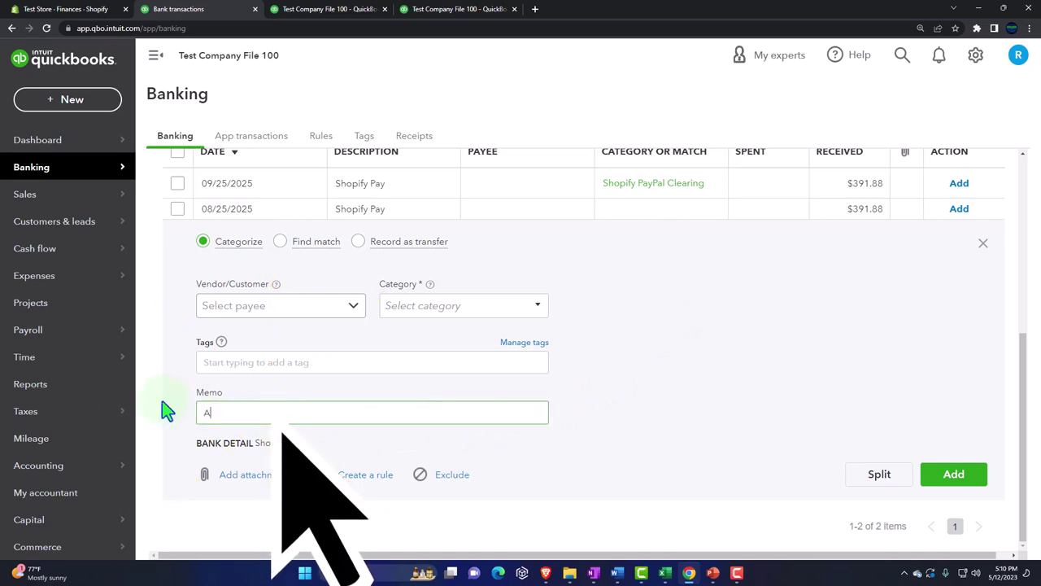
pyautogui.write('mazon')
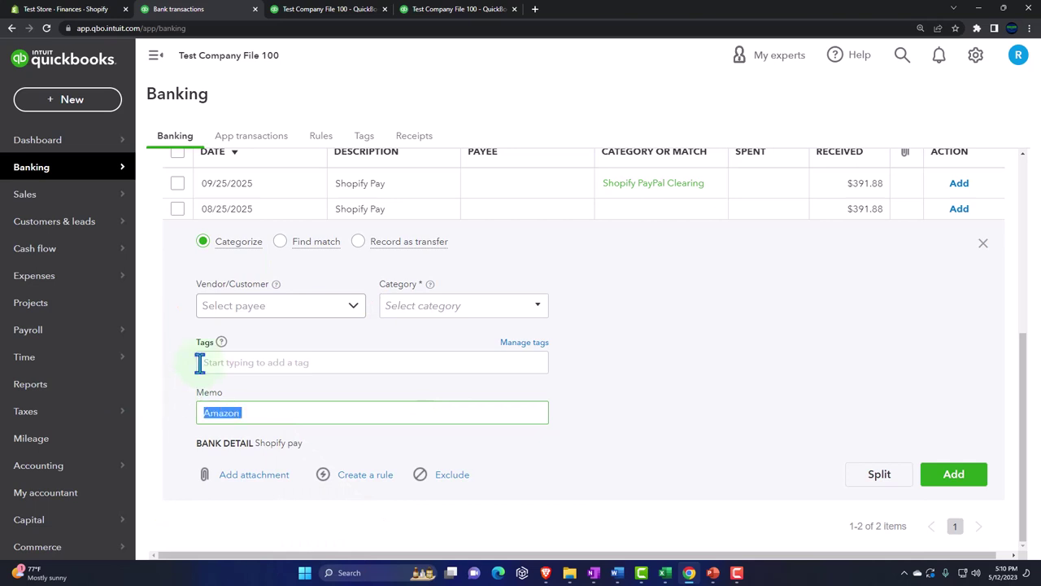
# Step: Add Amazon as a new customer for the transaction's payee and save it
pyautogui.click(211, 308)
pyautogui.write('Amazon')
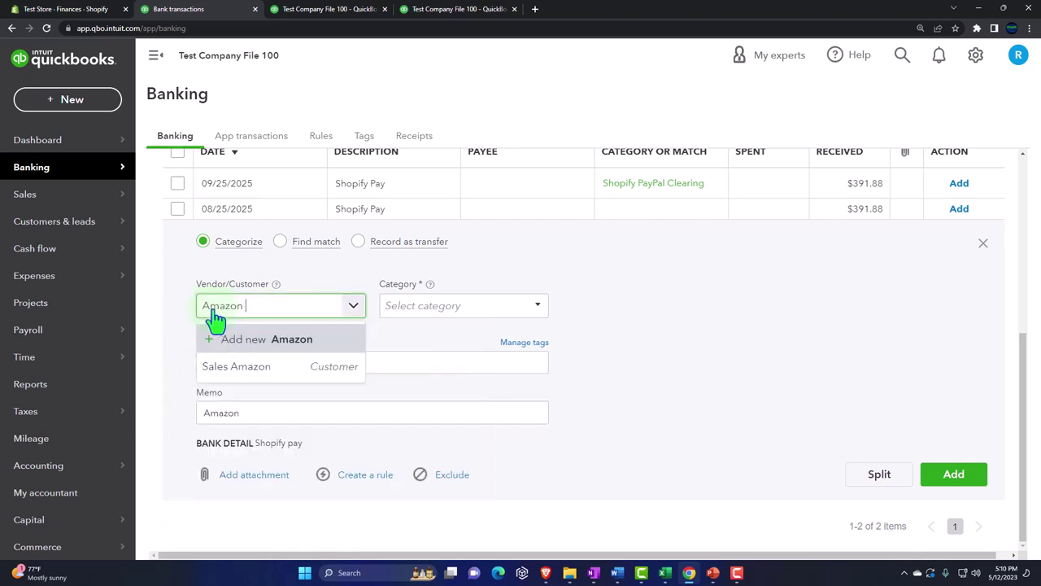
pyautogui.click(244, 342)
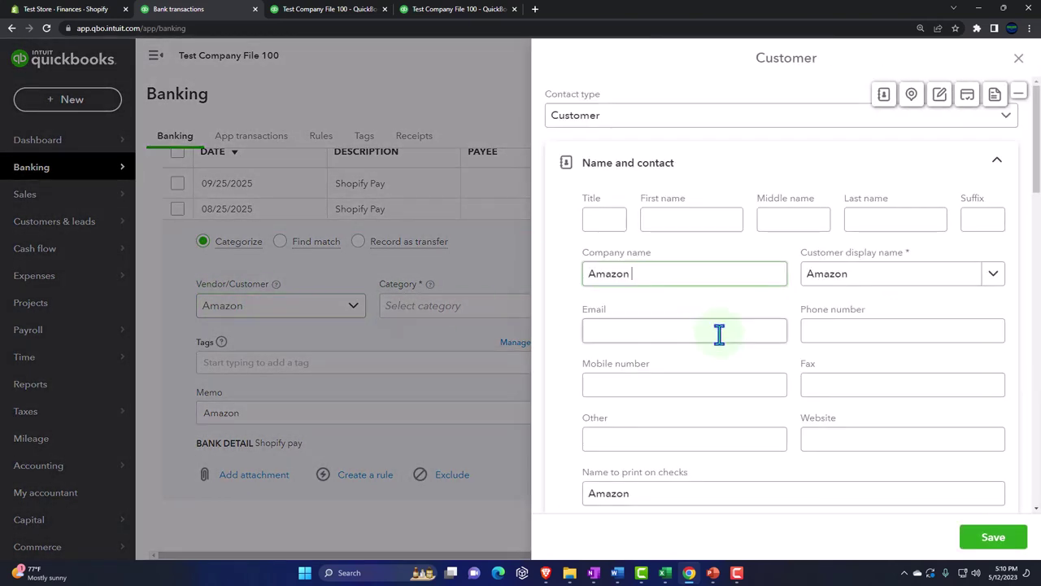
pyautogui.click(972, 539)
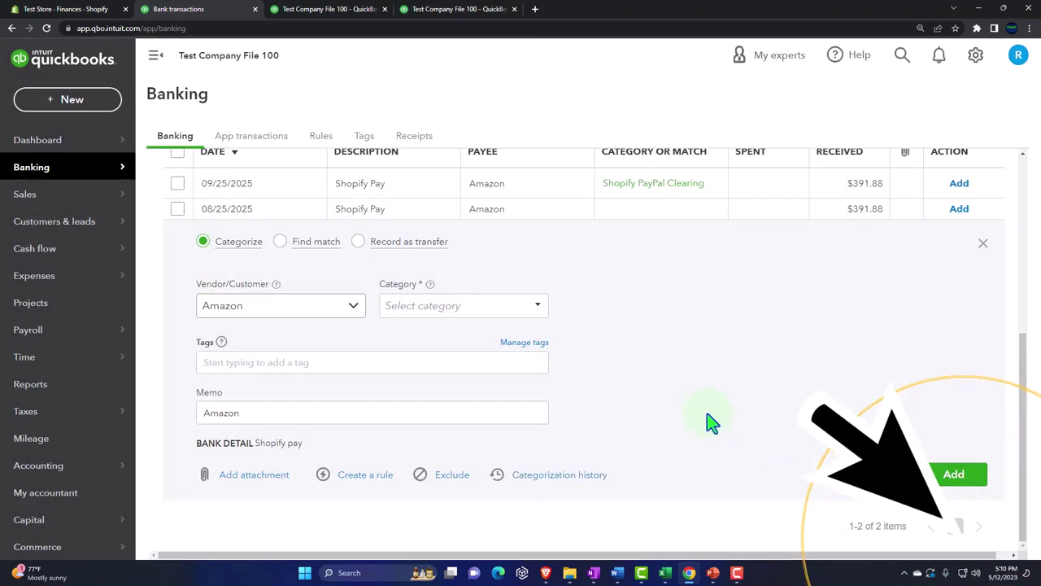
# Step: Start adding a new account named Sales Amazon as the transaction's category
pyautogui.click(537, 313)
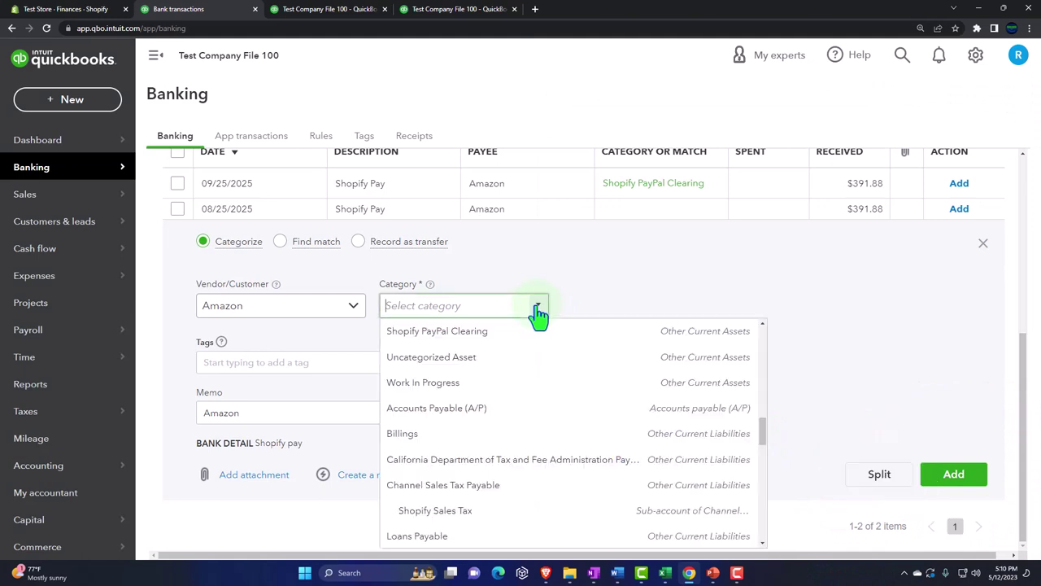
pyautogui.write('sale')
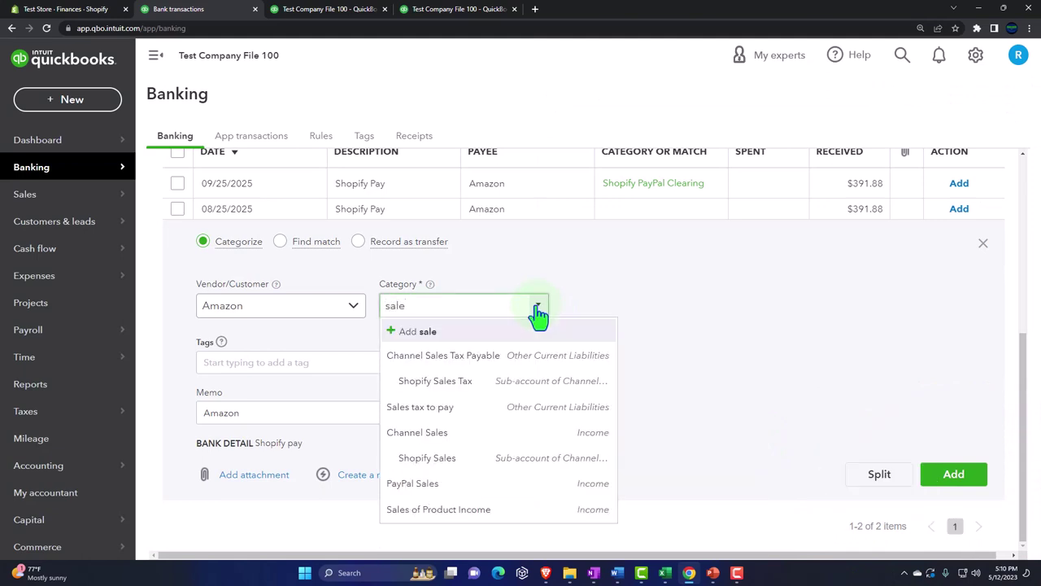
pyautogui.write('Ama')
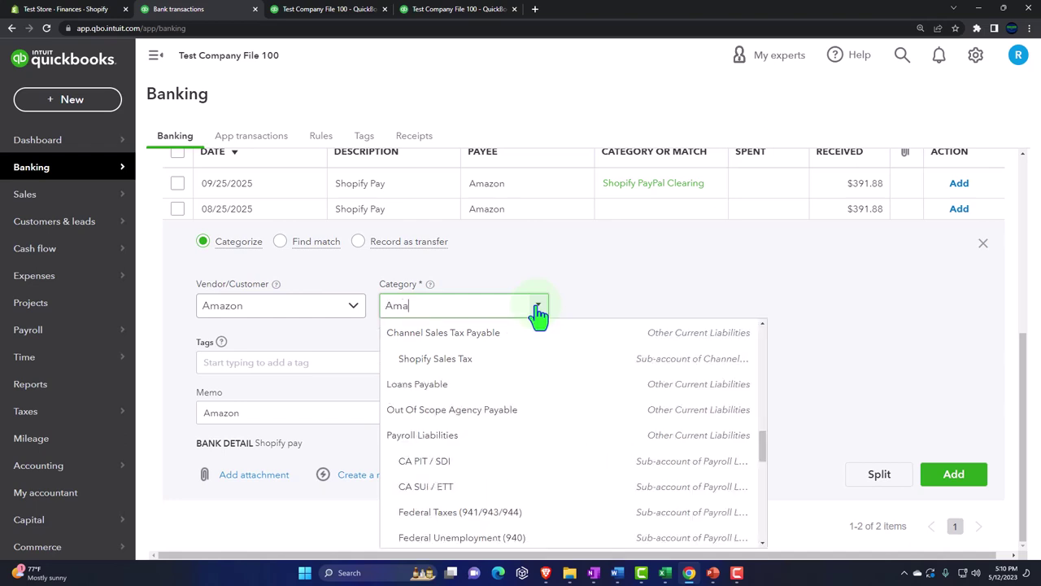
pyautogui.write('zS')
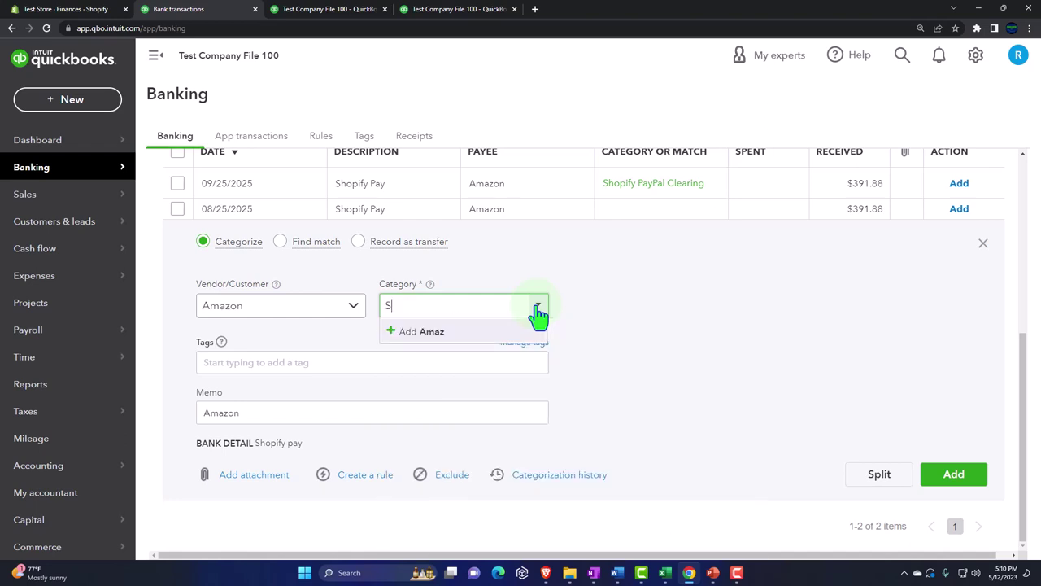
pyautogui.write('ales Ama')
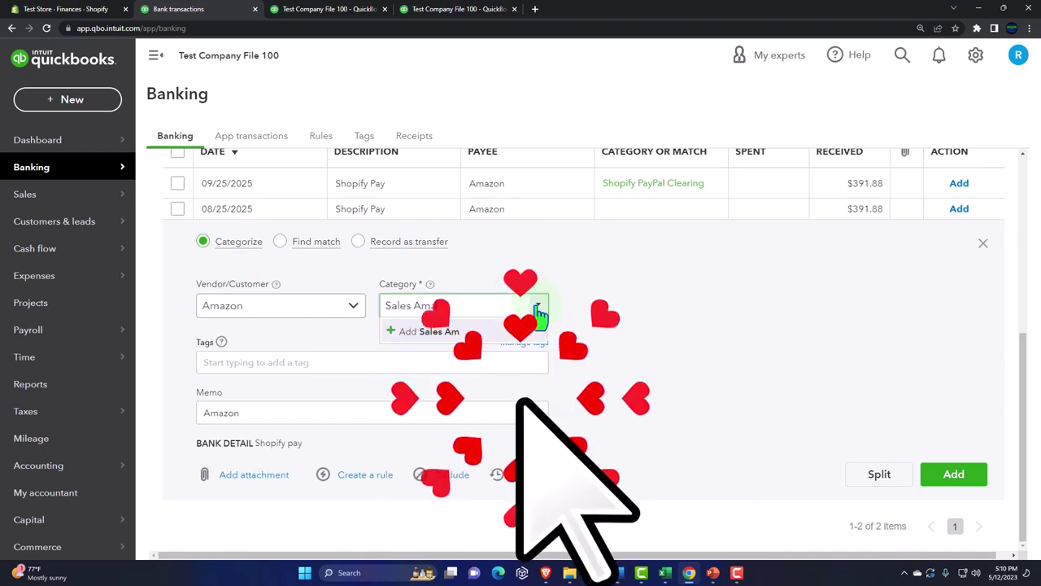
pyautogui.write('zon')
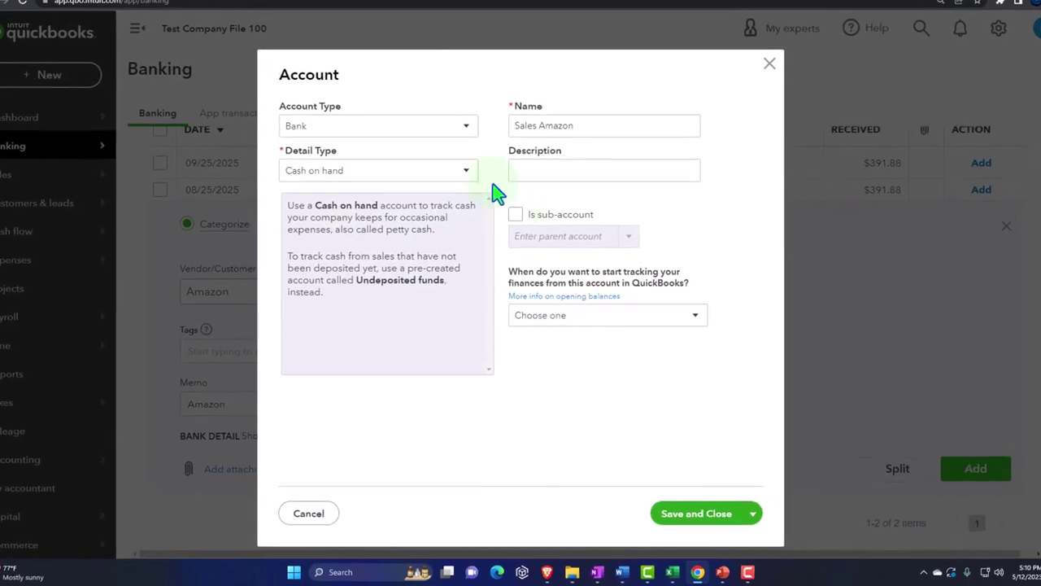
# Step: Save the Sales Amazon account as Income with detail type Other Primary Income, and add the 08/25/2025 Shopify Pay deposit to the books
pyautogui.click(464, 144)
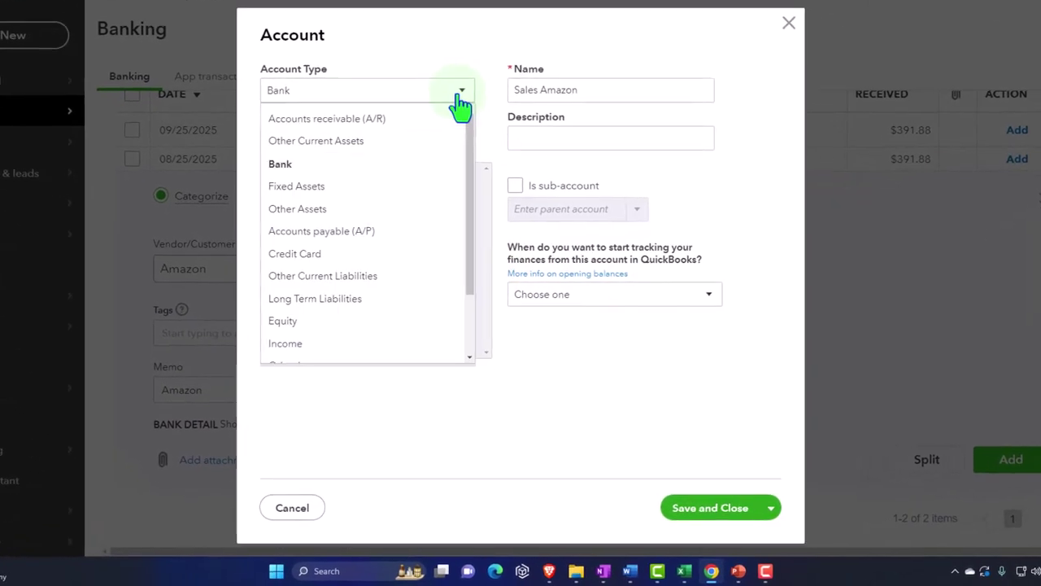
pyautogui.scroll(-1, 399, 200)
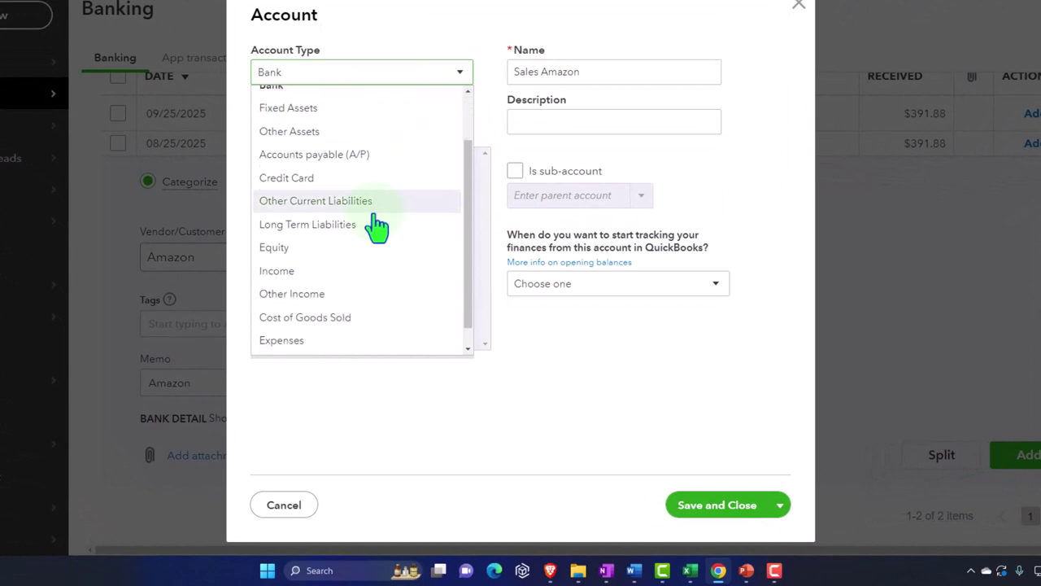
pyautogui.click(326, 275)
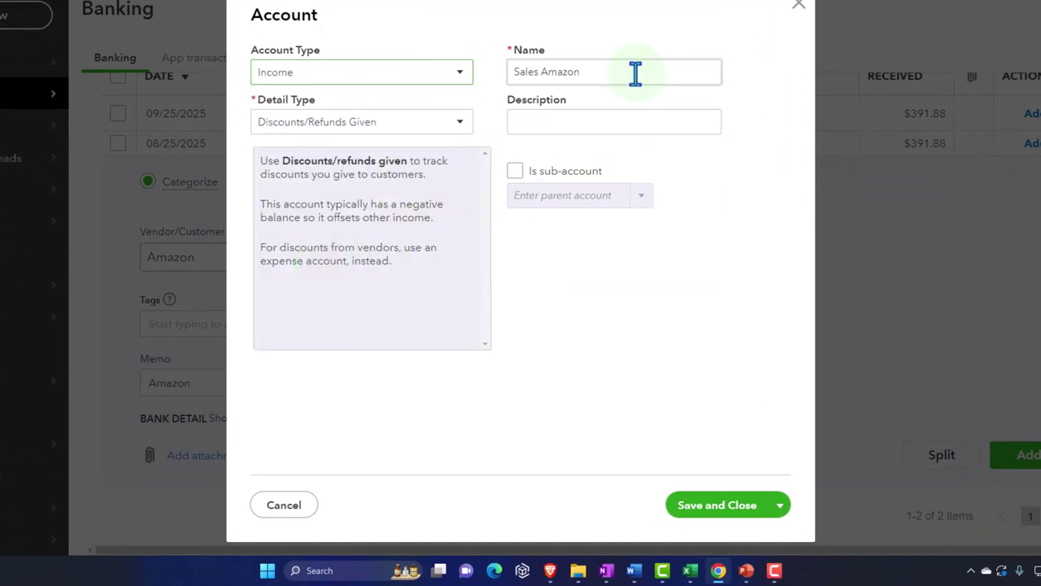
pyautogui.click(391, 124)
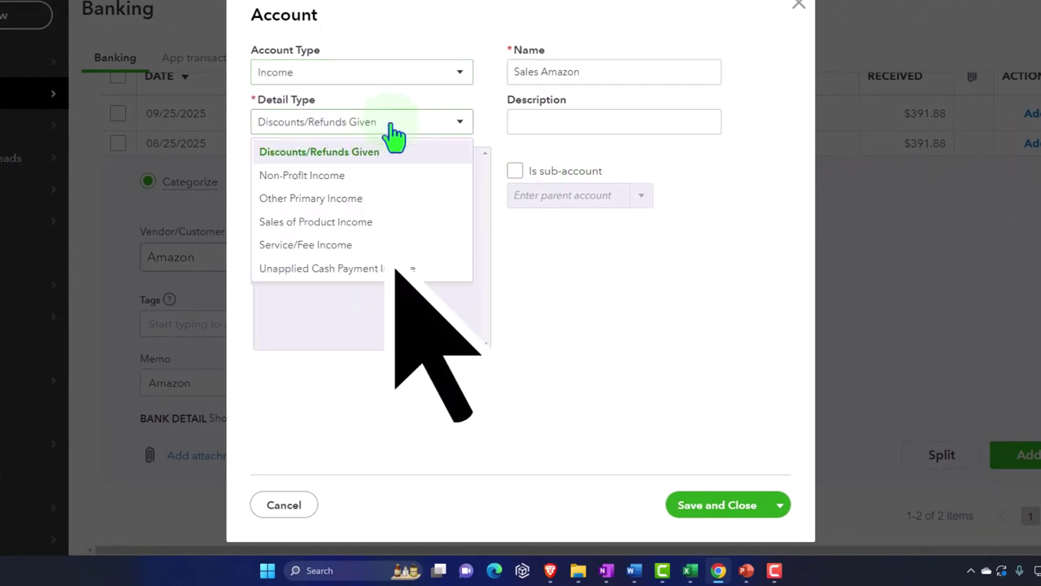
pyautogui.click(366, 199)
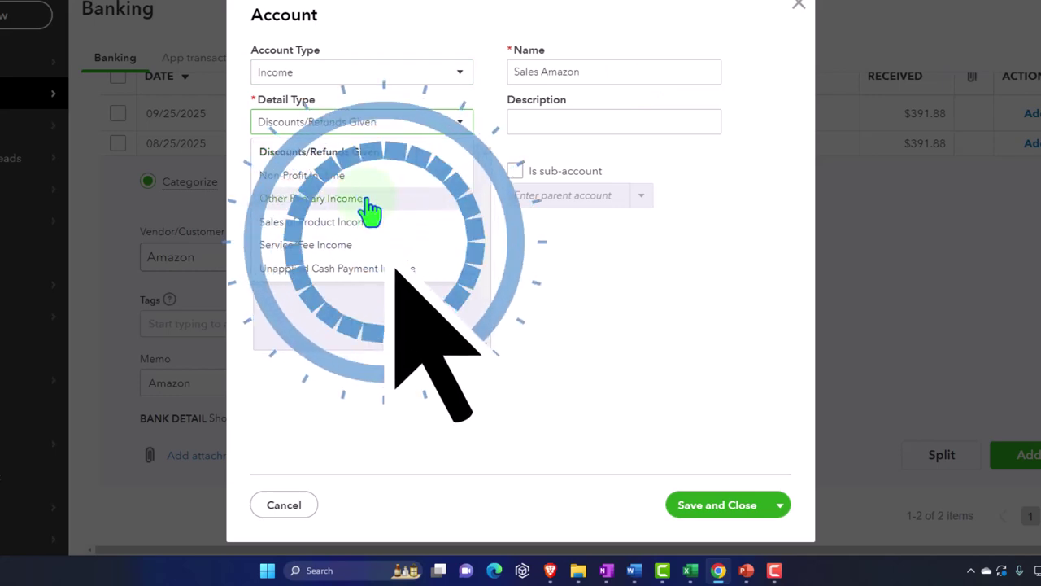
pyautogui.click(712, 505)
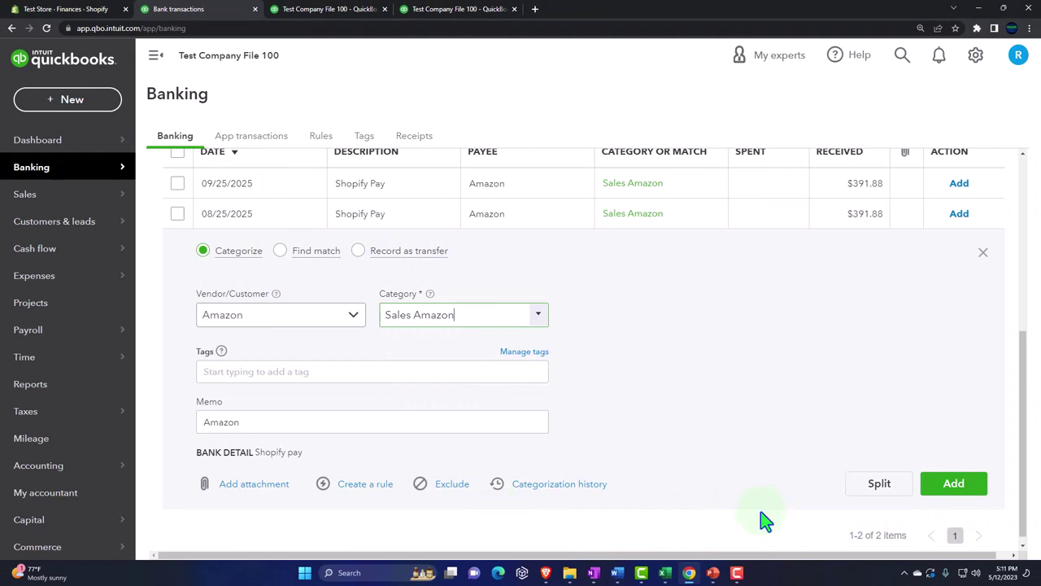
pyautogui.click(948, 488)
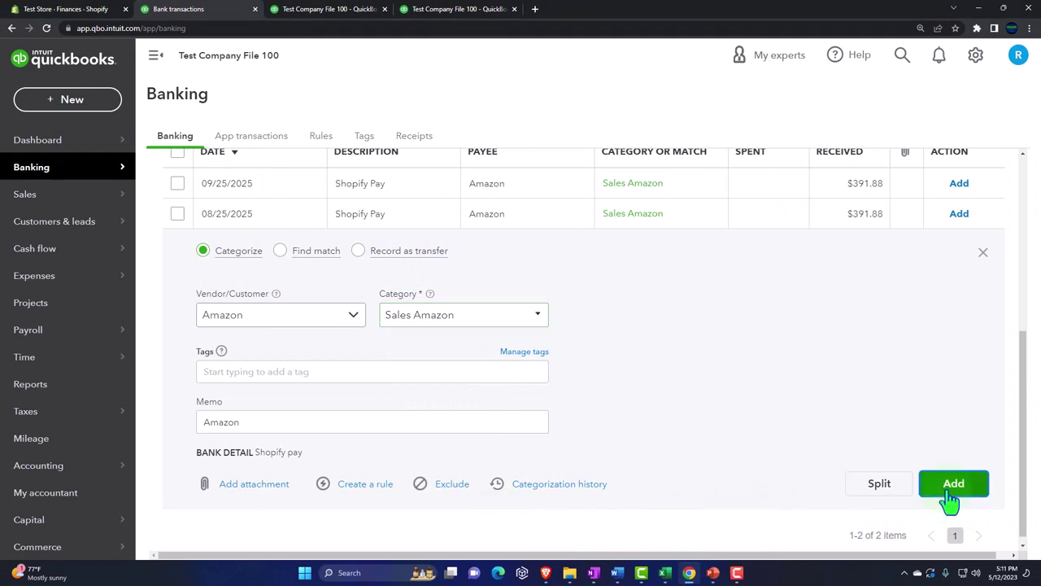
# Step: Refresh the September 2025 Balance Sheet, examine the Checking account's transaction detail, and return to the report without saving
pyautogui.click(324, 12)
pyautogui.scroll(3, 657, 216)
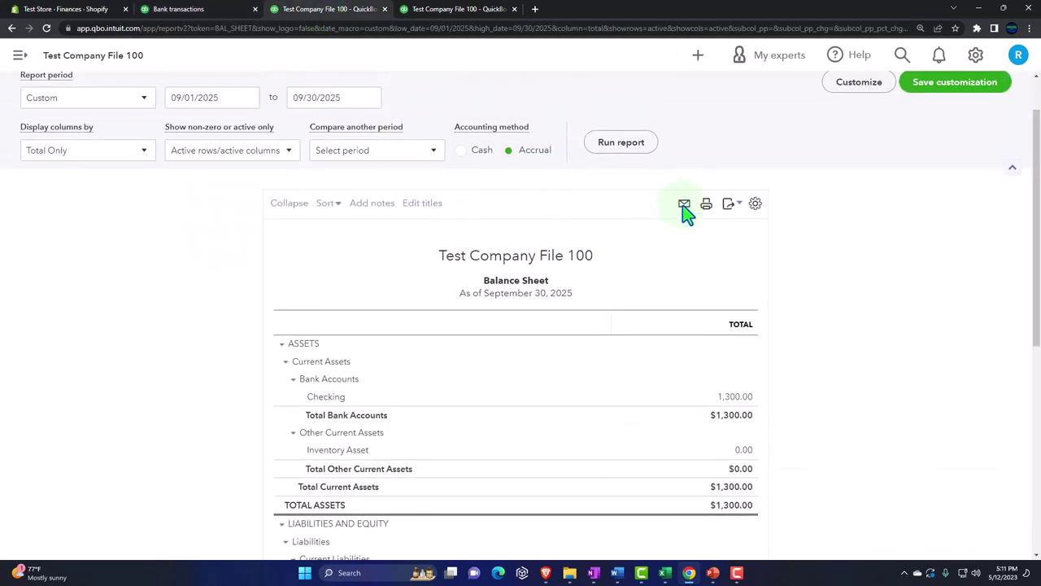
pyautogui.click(632, 154)
pyautogui.scroll(-1, 693, 353)
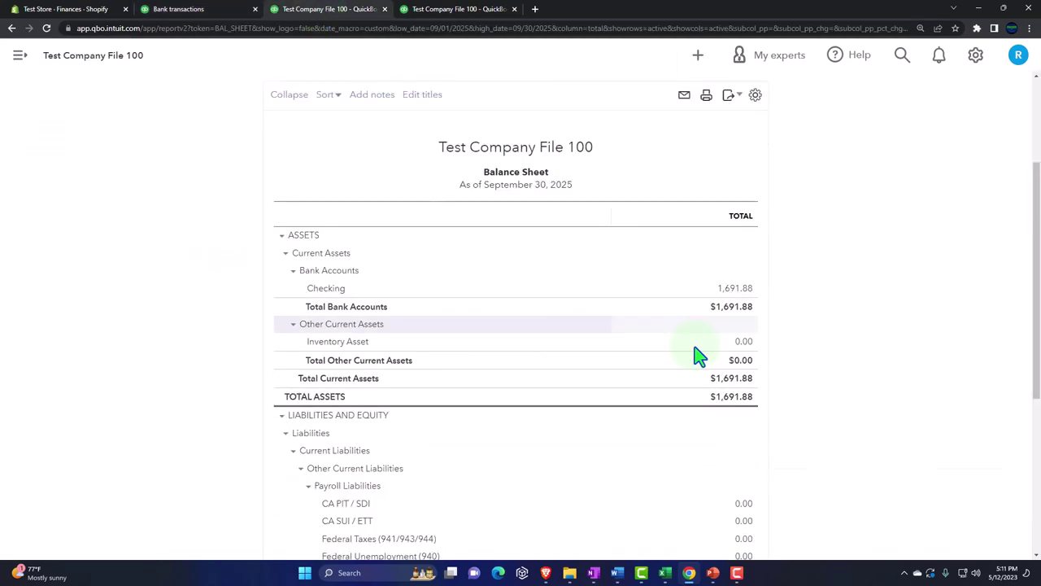
pyautogui.click(736, 290)
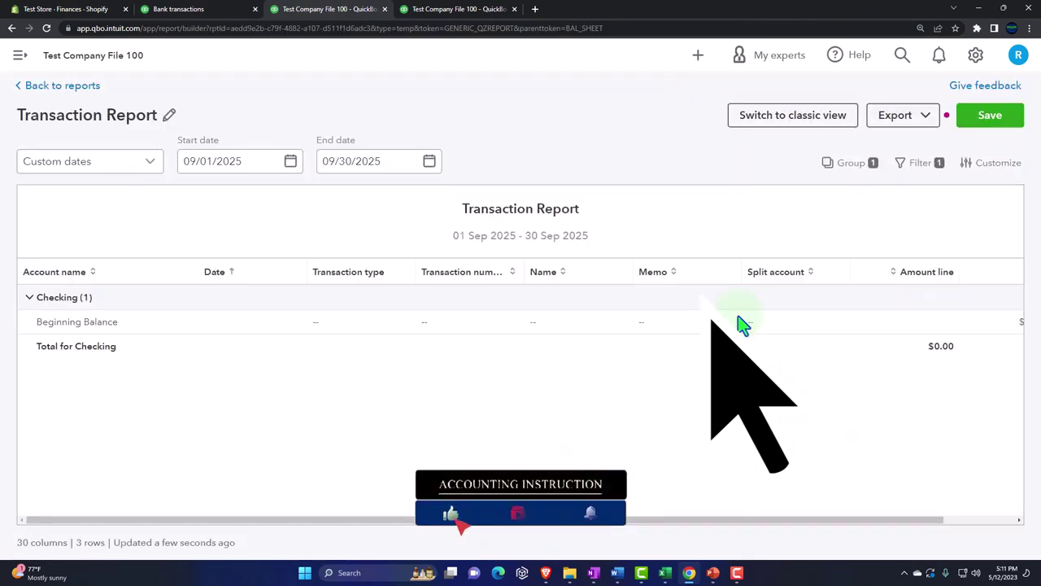
pyautogui.hotkey('ctrl', '-')
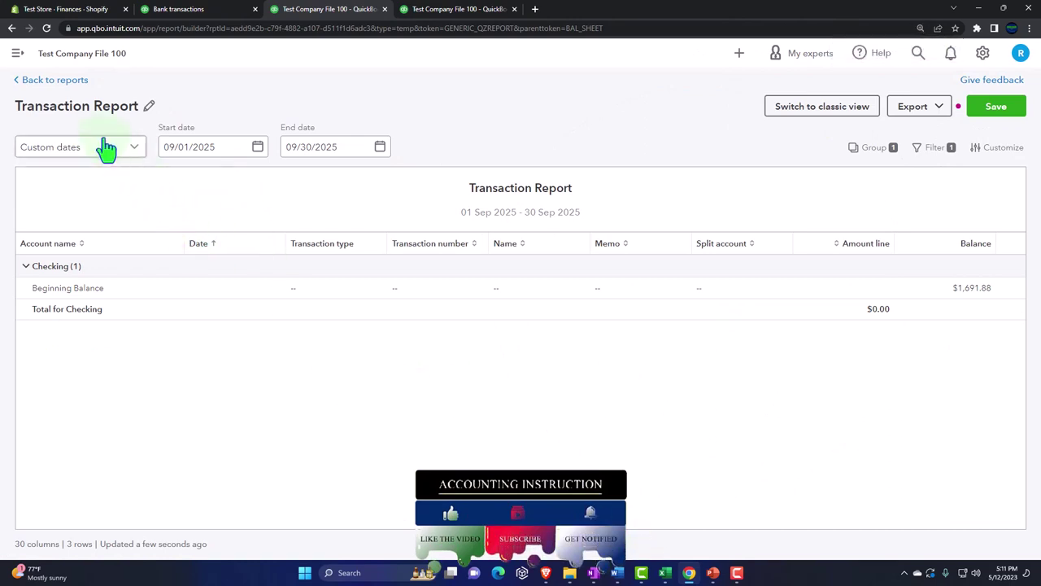
pyautogui.click(55, 82)
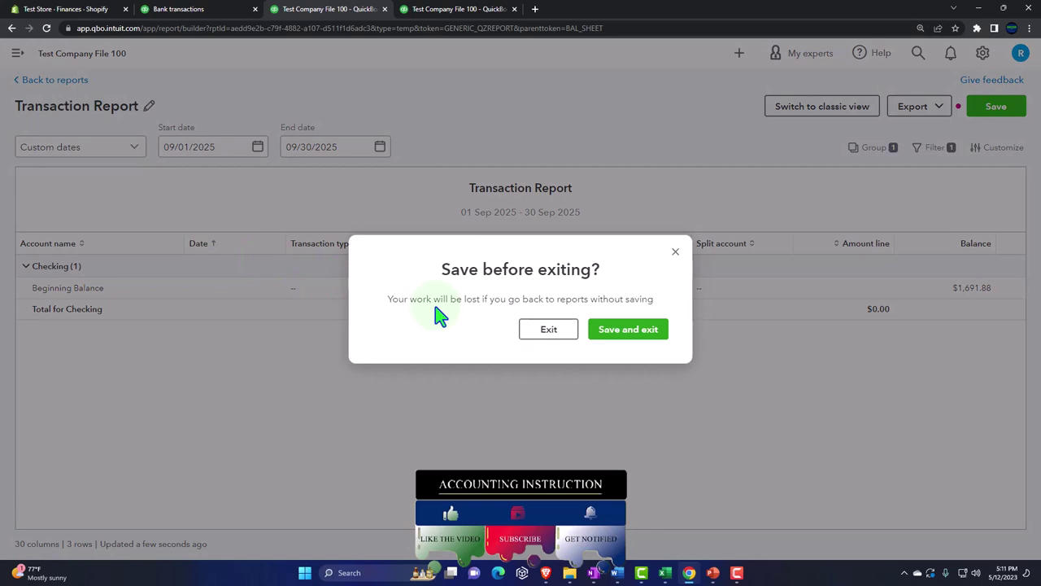
pyautogui.click(552, 333)
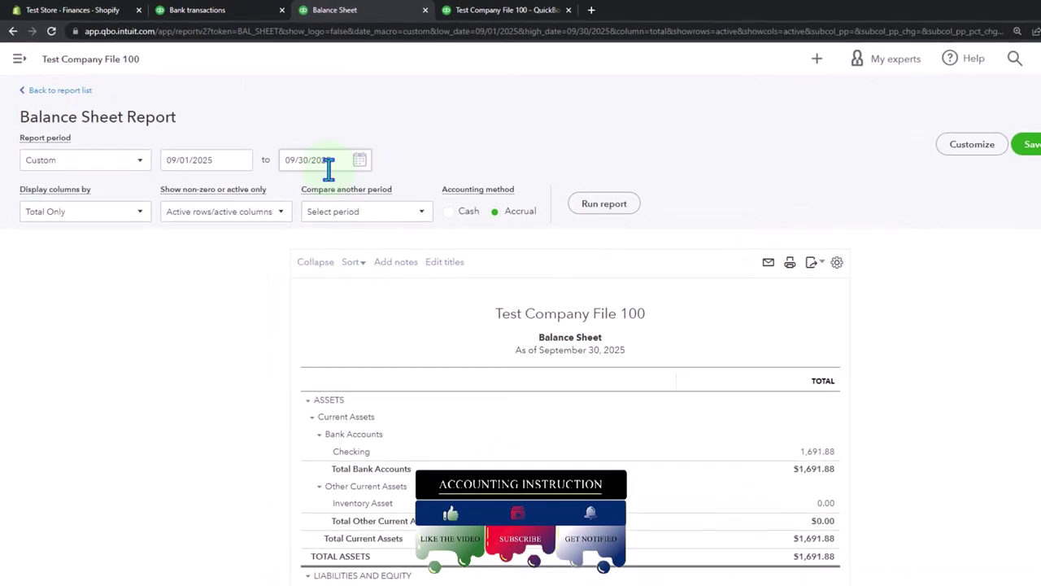
# Step: Set the Balance Sheet's report period to 08/01/2025 through 08/30/2025 and rerun it
pyautogui.click(200, 145)
pyautogui.write('08/01/2025')
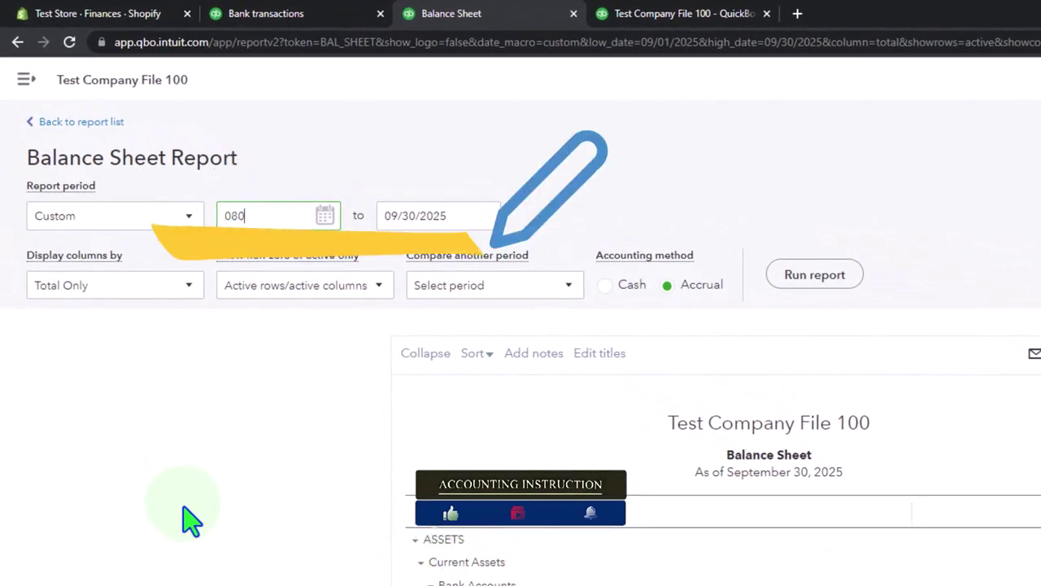
pyautogui.press('Tab')
pyautogui.write('08/')
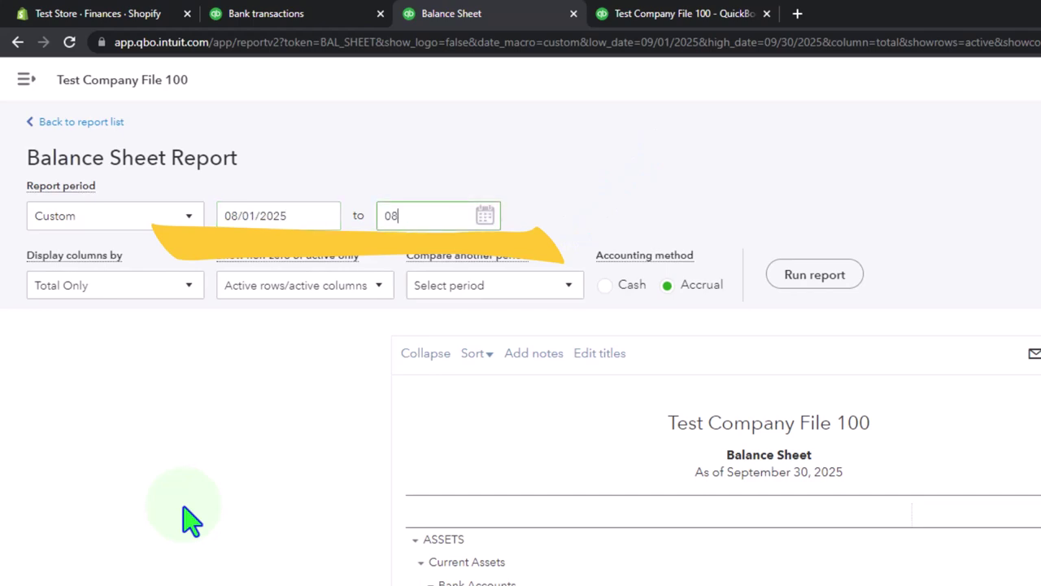
pyautogui.write('30/2025')
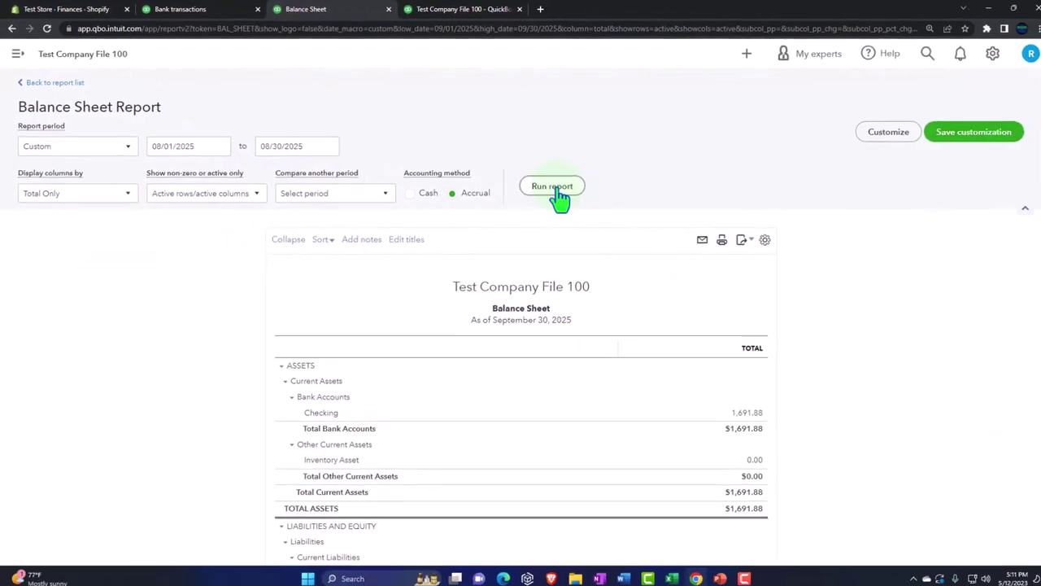
pyautogui.click(560, 194)
# Step: Drill into the Checking balance to check the August Amazon deposit, and exit the transaction report without saving
pyautogui.scroll(-2, 466, 321)
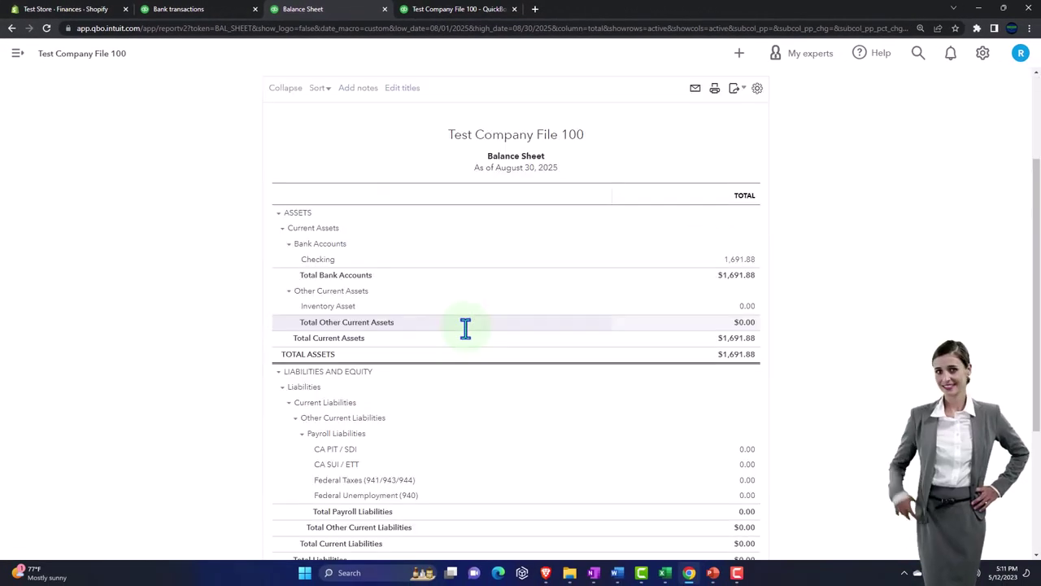
pyautogui.click(731, 263)
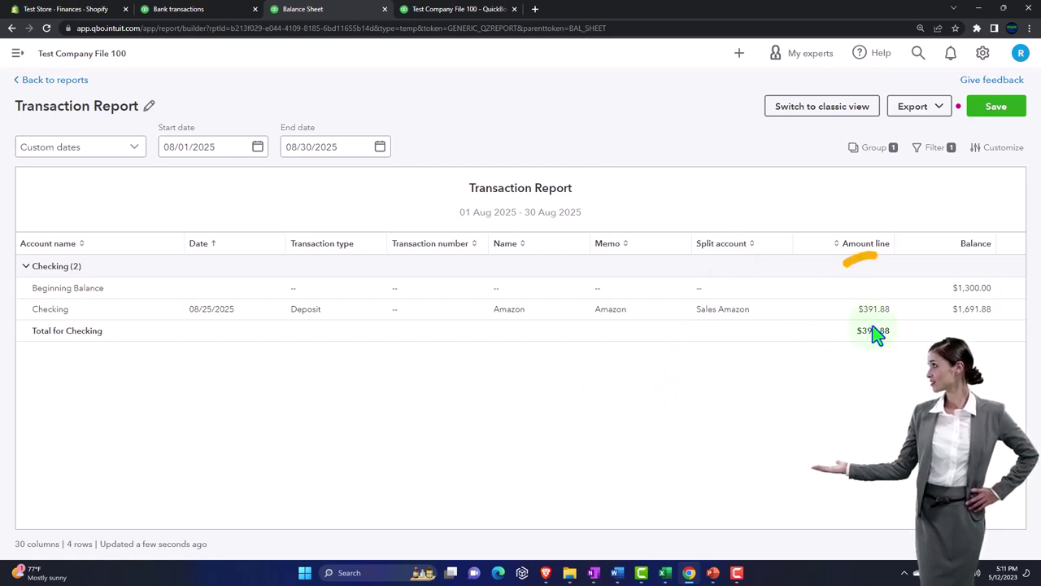
pyautogui.click(37, 81)
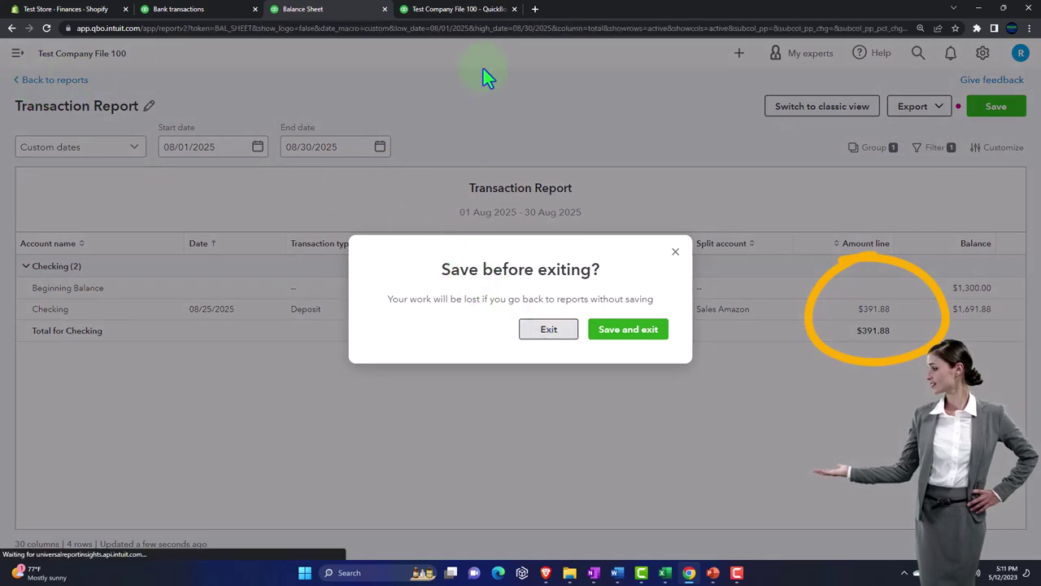
# Step: Run the Profit and Loss report for 08/01/2025 through 08/30/2025 and view the Sales Amazon income
pyautogui.click(468, 9)
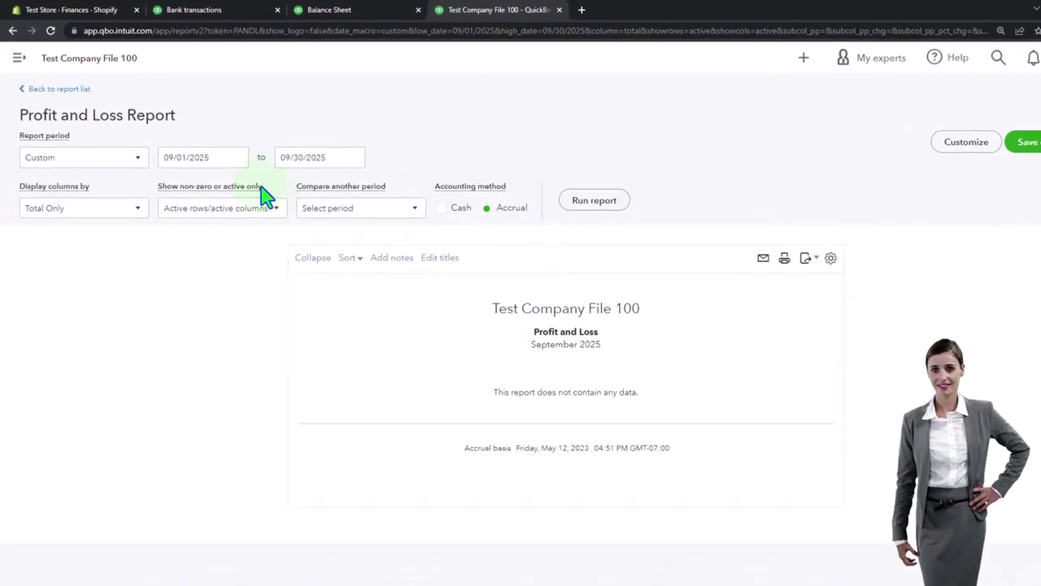
pyautogui.click(163, 145)
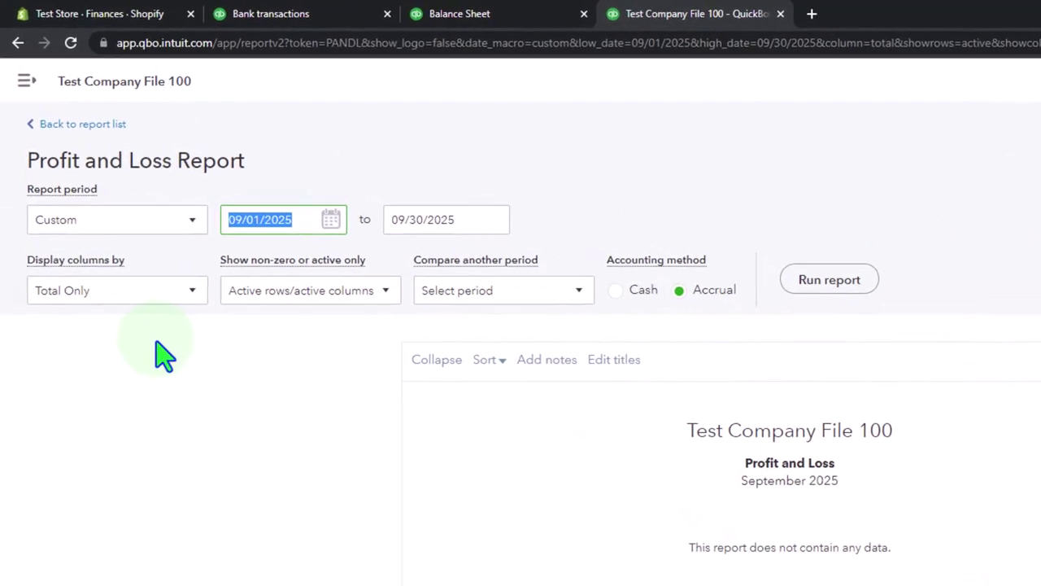
pyautogui.write('0')
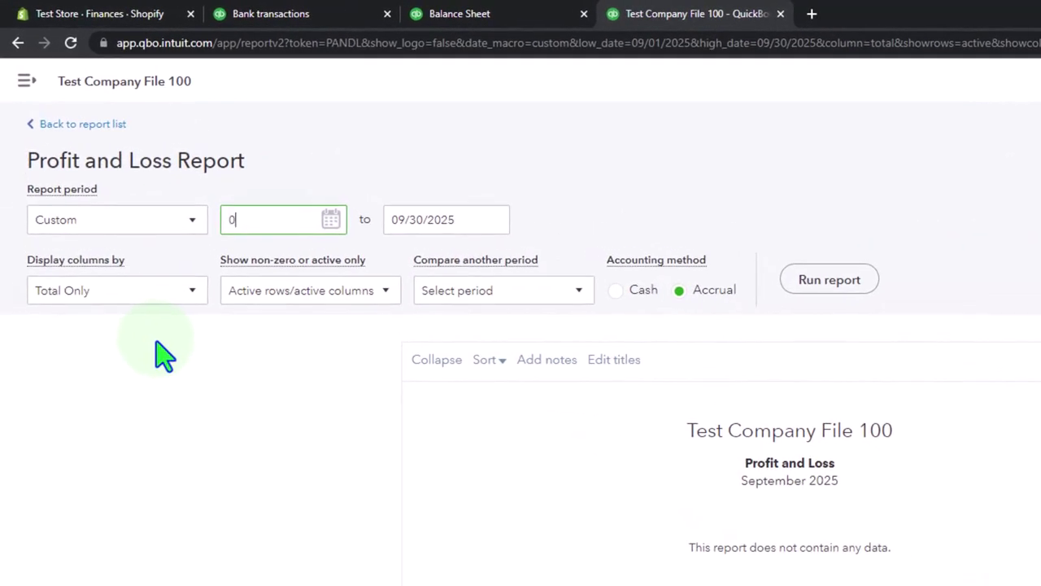
pyautogui.write('8/01/2025')
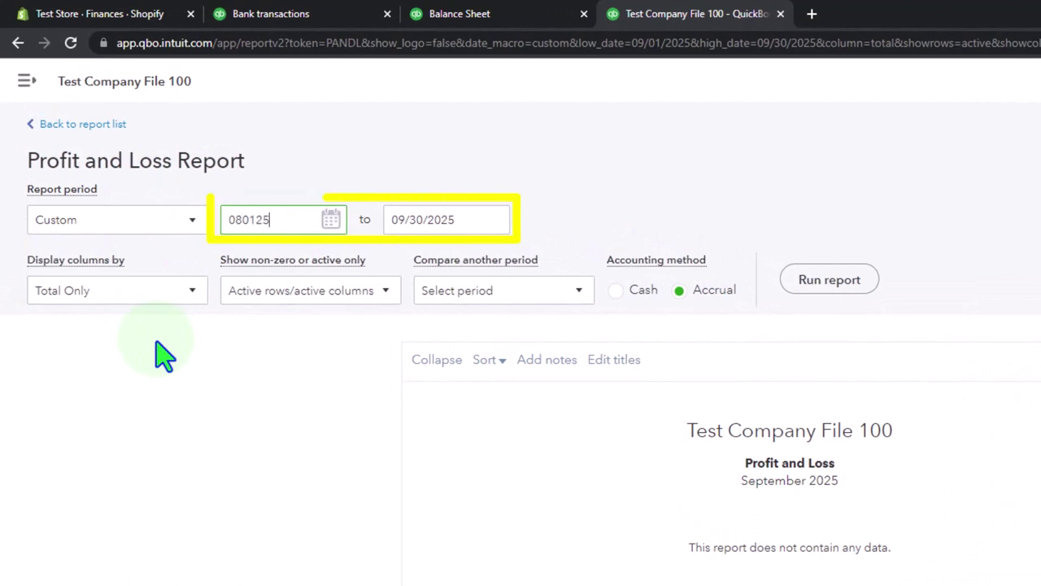
pyautogui.press('Tab')
pyautogui.write('0')
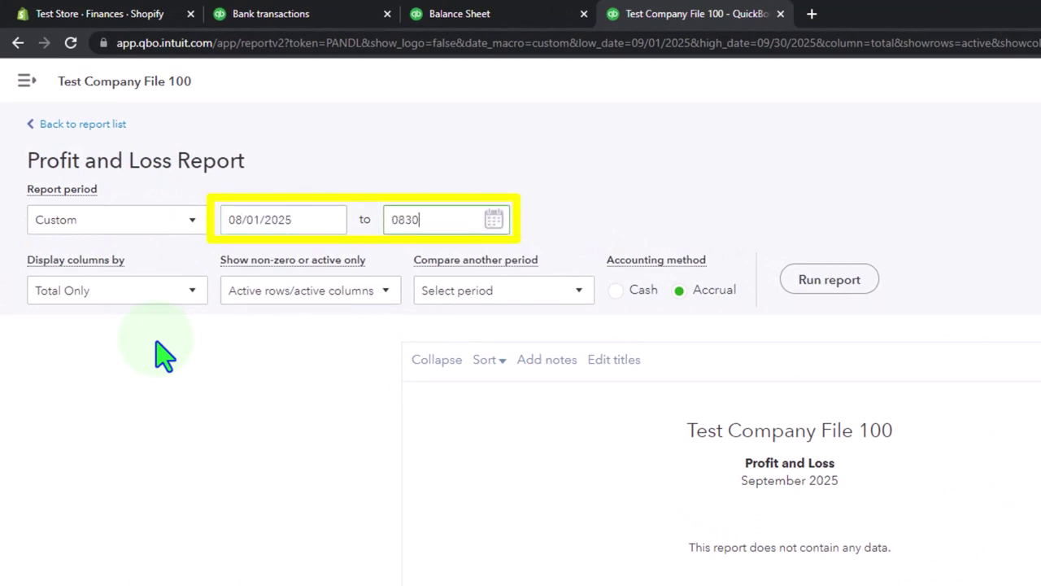
pyautogui.write('8/30/2025')
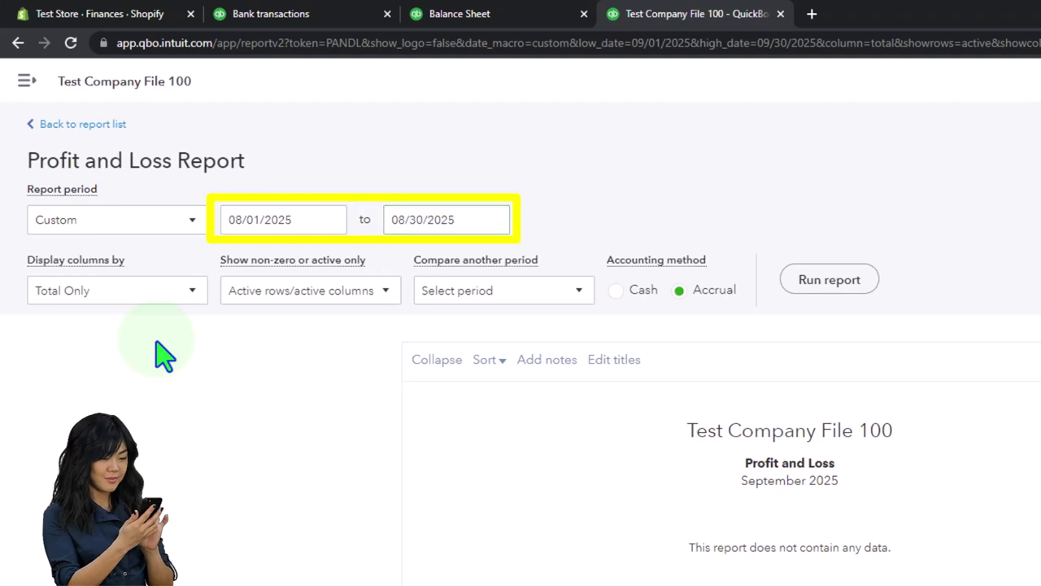
pyautogui.click(817, 288)
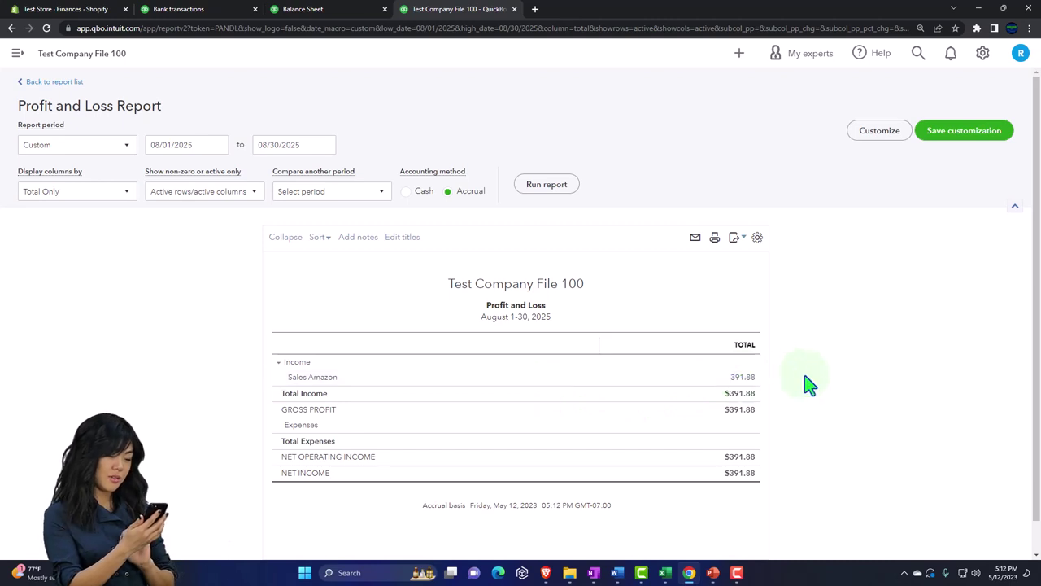
pyautogui.hotkey('ctrl', '+')
pyautogui.scroll(-1, 808, 385)
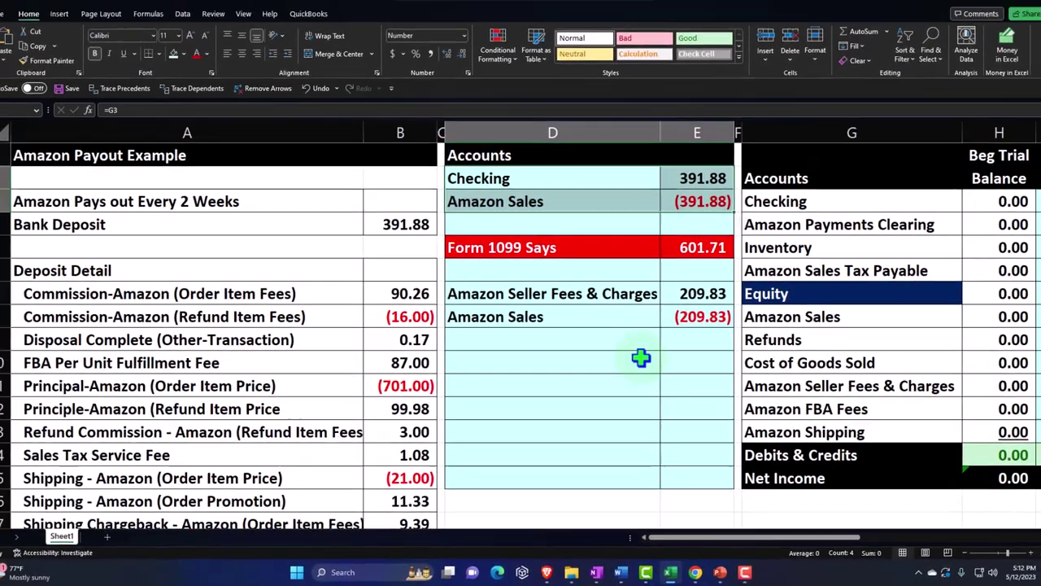
# Step: Switch to the Amazon worksheet in Excel and examine the Form 1099 amount and the formula behind Amazon Seller Fees & Charges
pyautogui.click(641, 359)
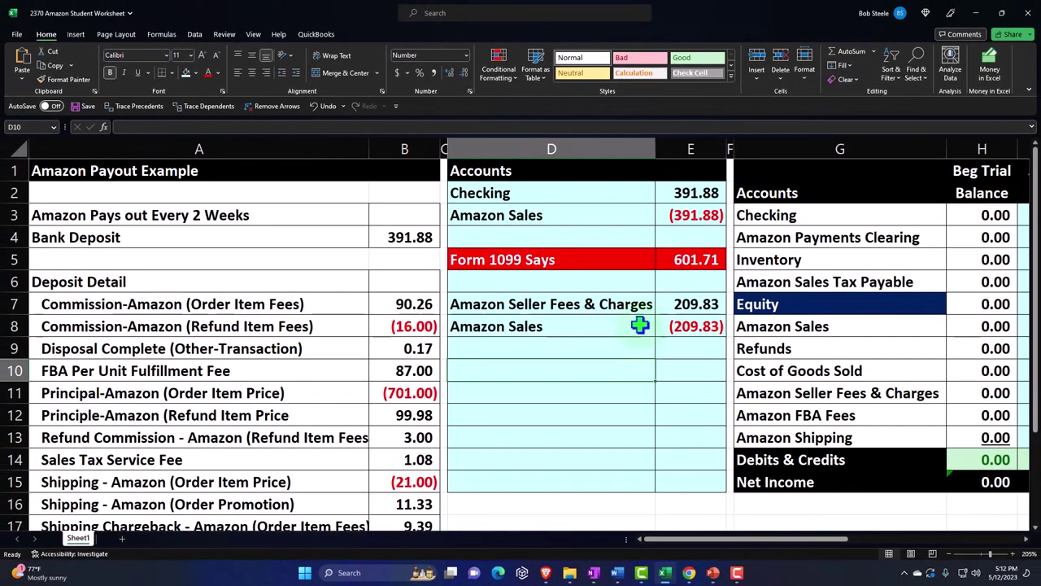
pyautogui.click(691, 262)
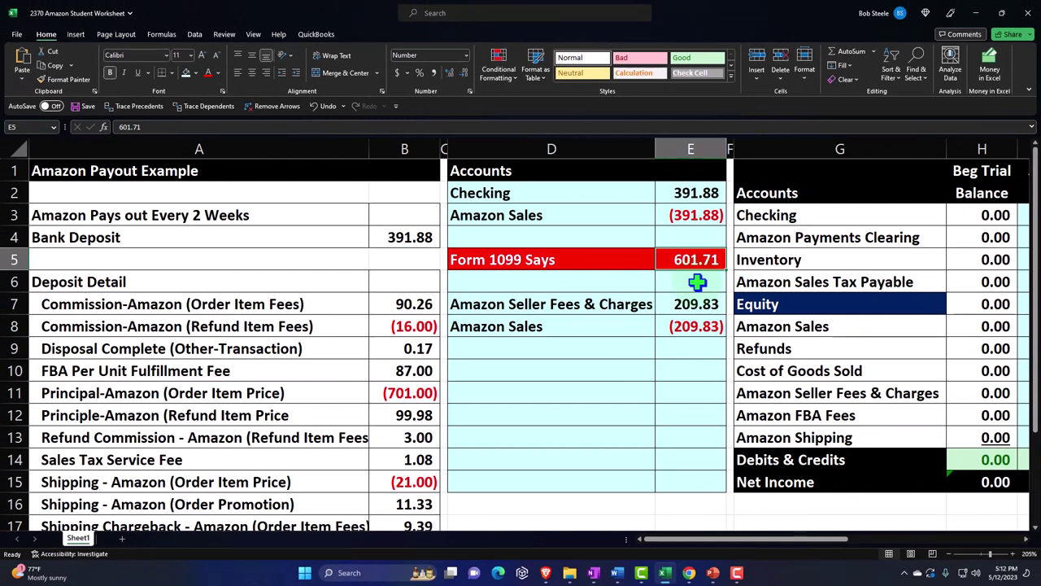
pyautogui.doubleClick(691, 304)
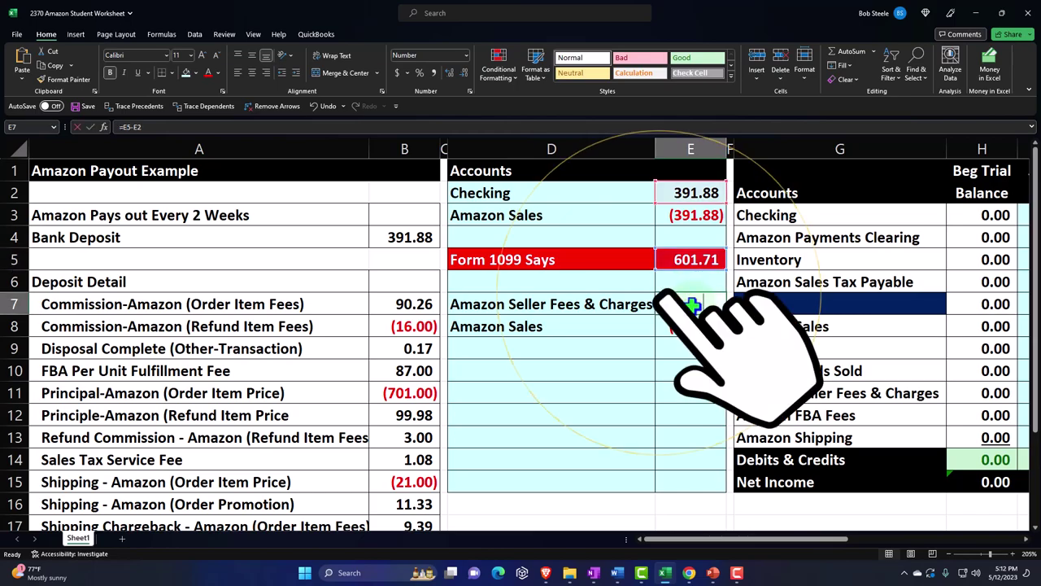
pyautogui.press('Escape')
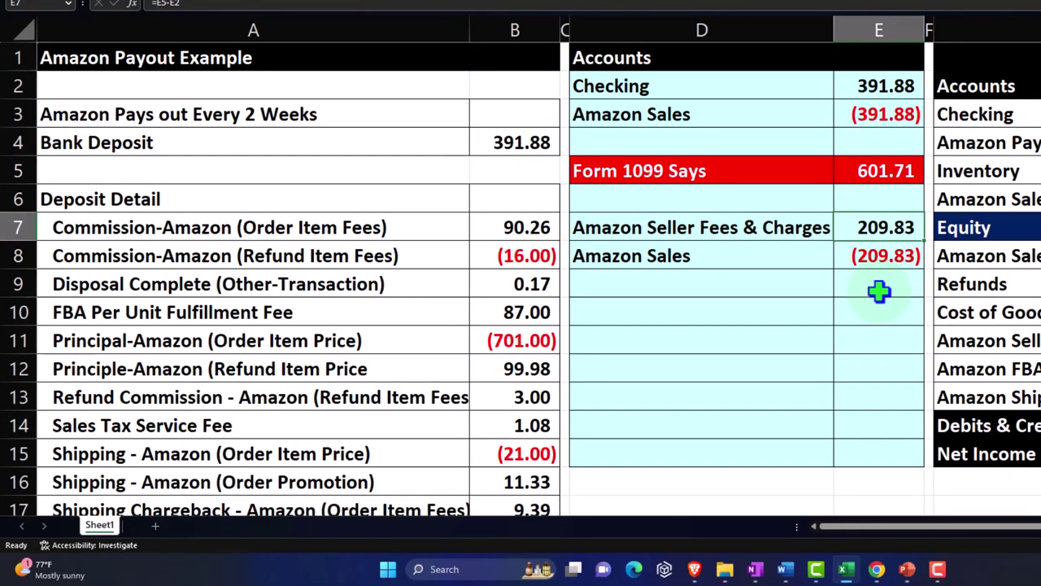
pyautogui.click(871, 311)
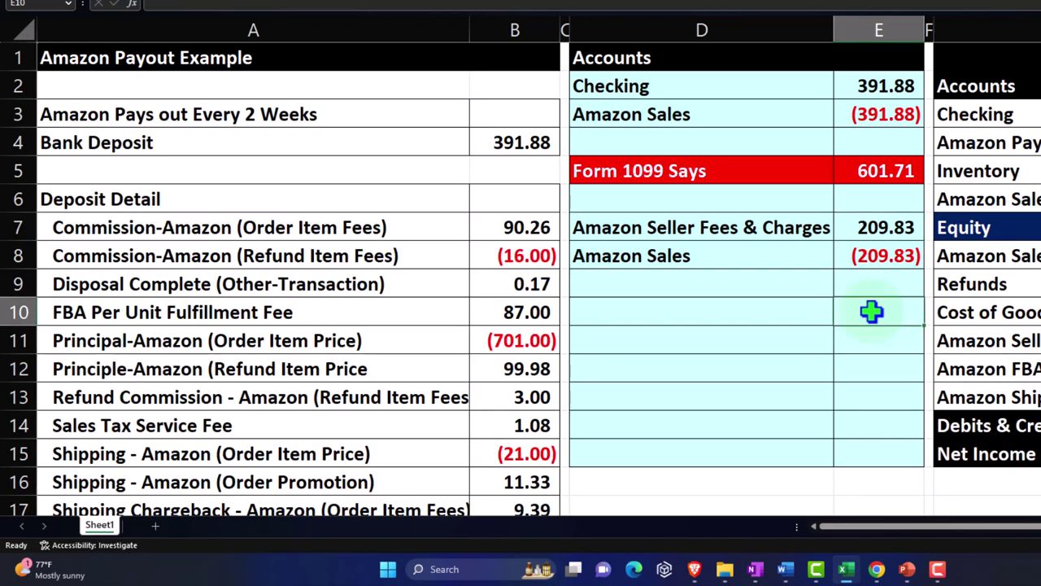
pyautogui.click(872, 311)
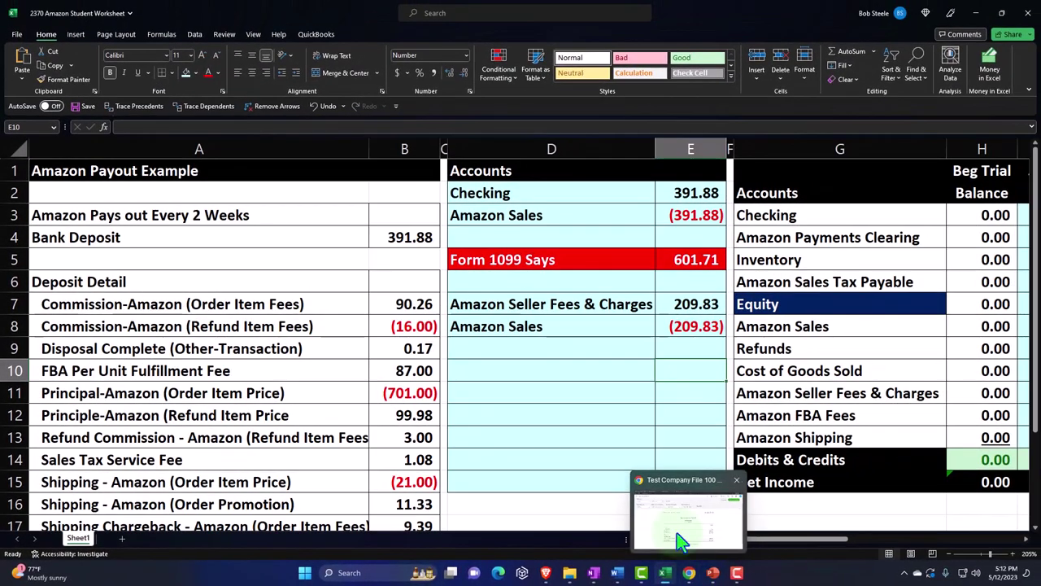
# Step: Switch to the Bank transactions page in QuickBooks and create a new journal entry dated 08/30/2025
pyautogui.click(677, 533)
pyautogui.click(200, 14)
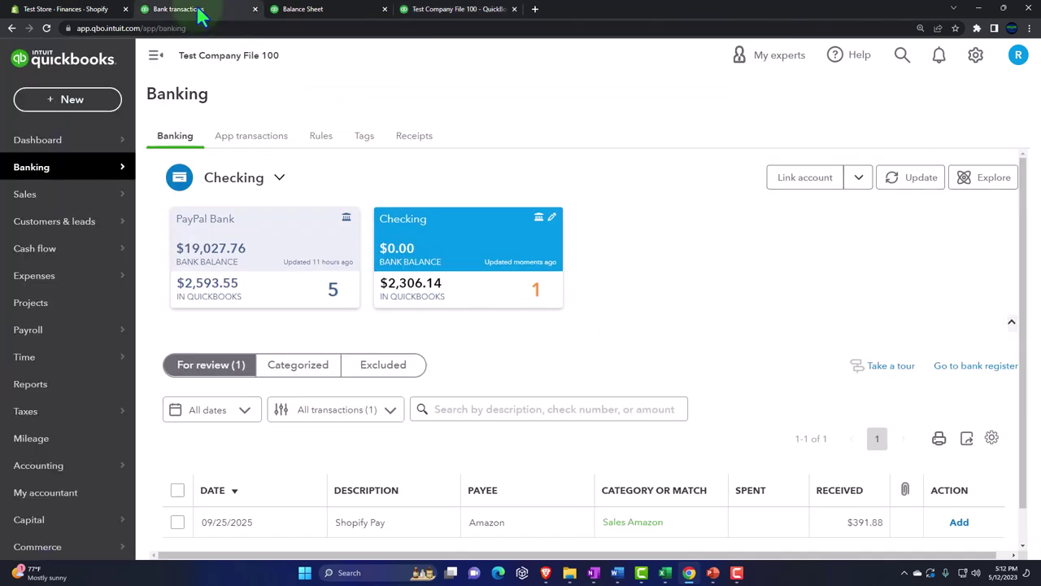
pyautogui.click(69, 102)
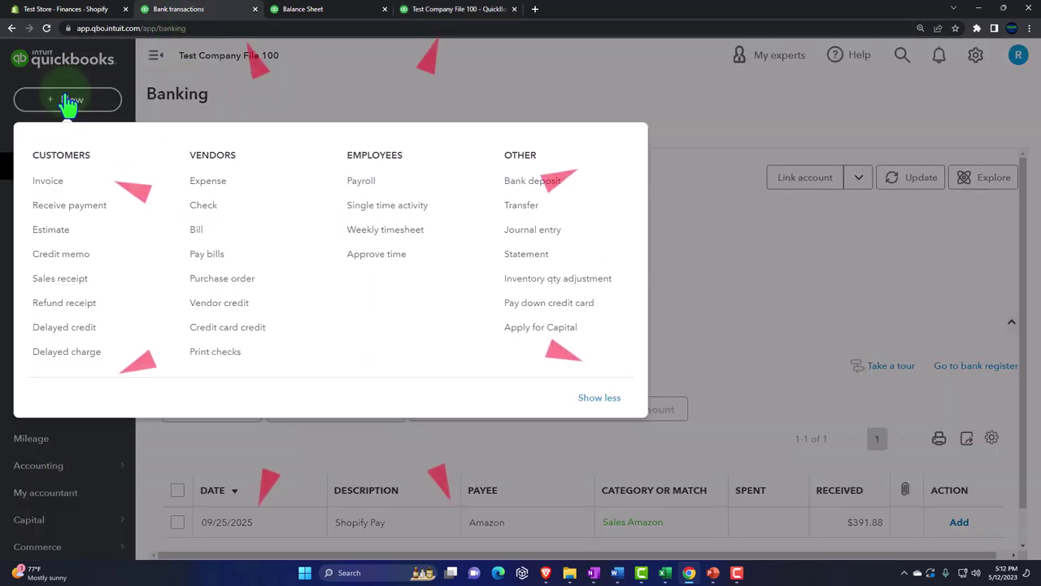
pyautogui.click(521, 231)
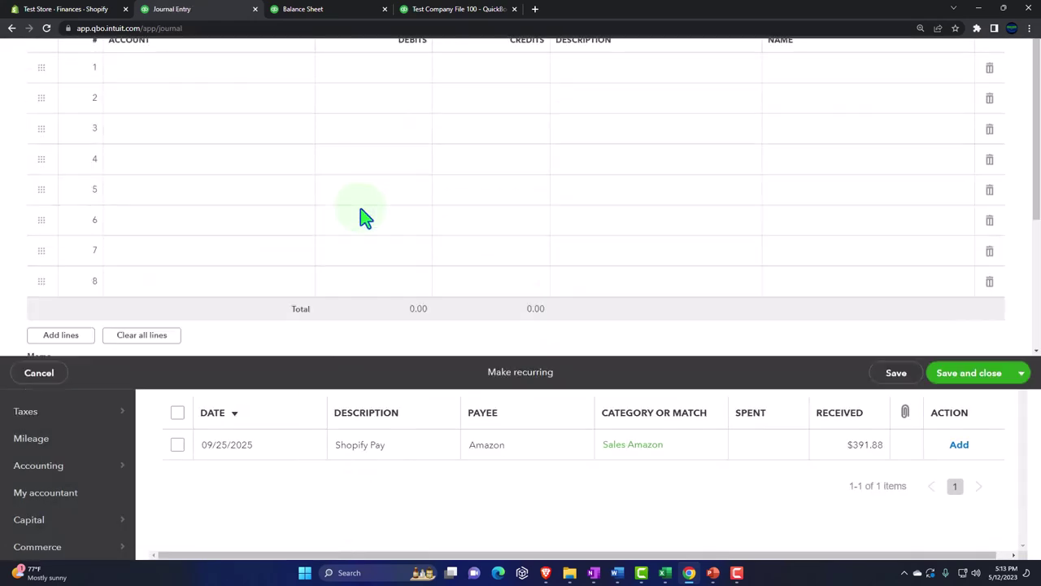
pyautogui.moveTo(26, 155); pyautogui.dragTo(133, 214)
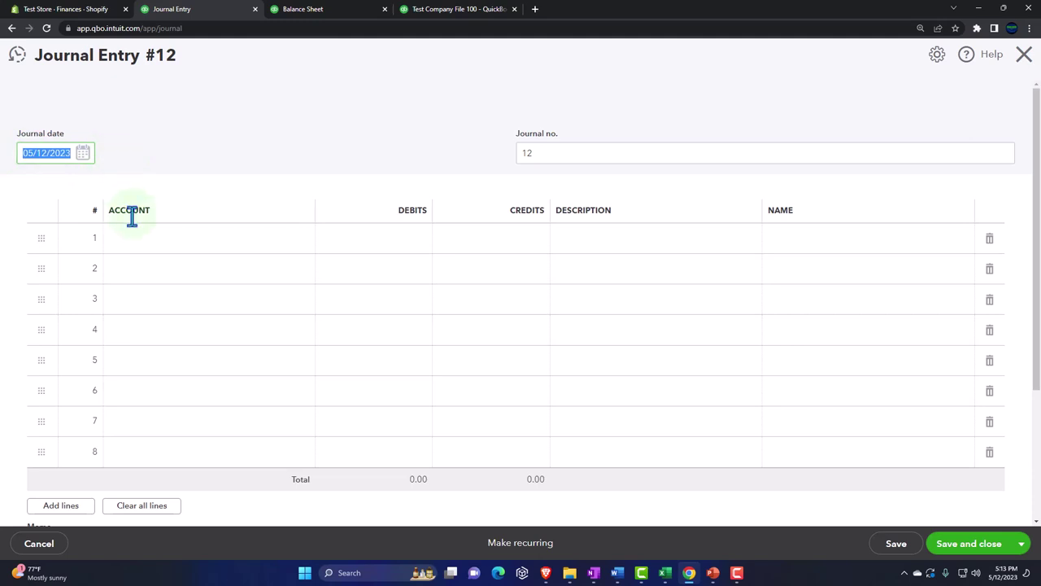
pyautogui.write('0')
pyautogui.write('8/30/2025')
pyautogui.press('Tab')
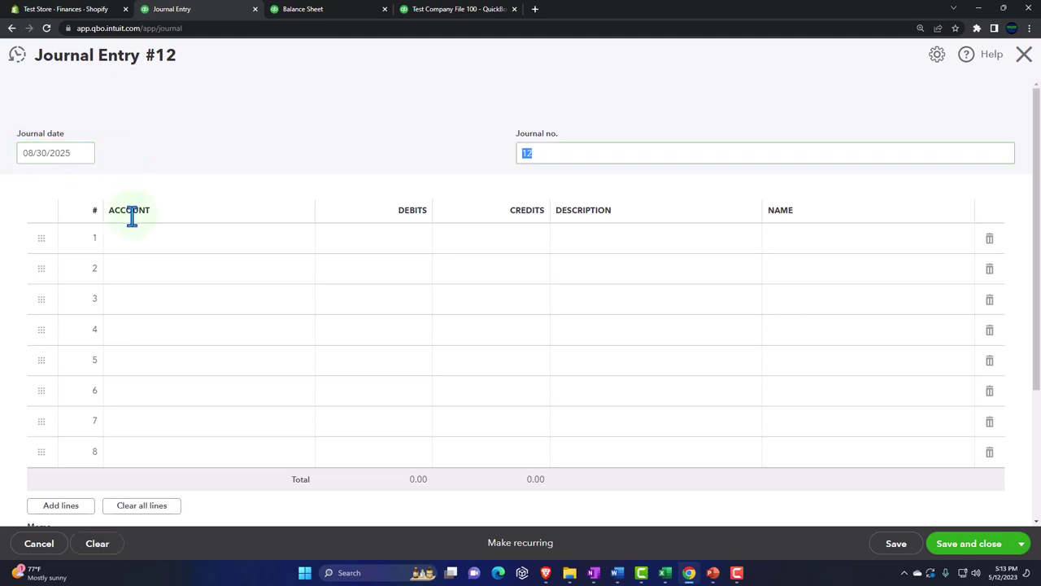
# Step: Check the fee account's name in the Excel worksheet and start adding a new account named Amazon Charges on journal line 1
pyautogui.click(133, 236)
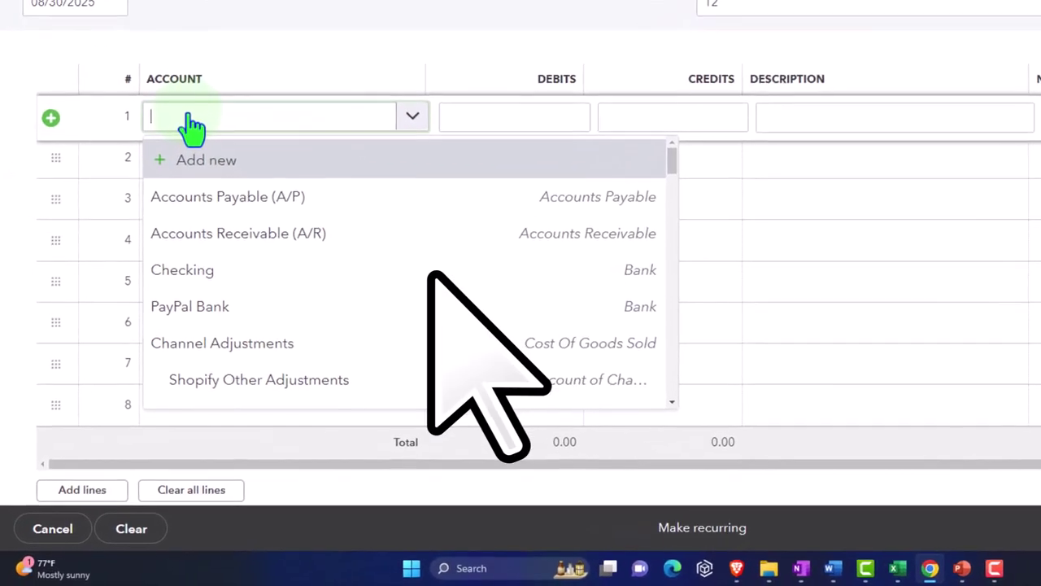
pyautogui.click(897, 568)
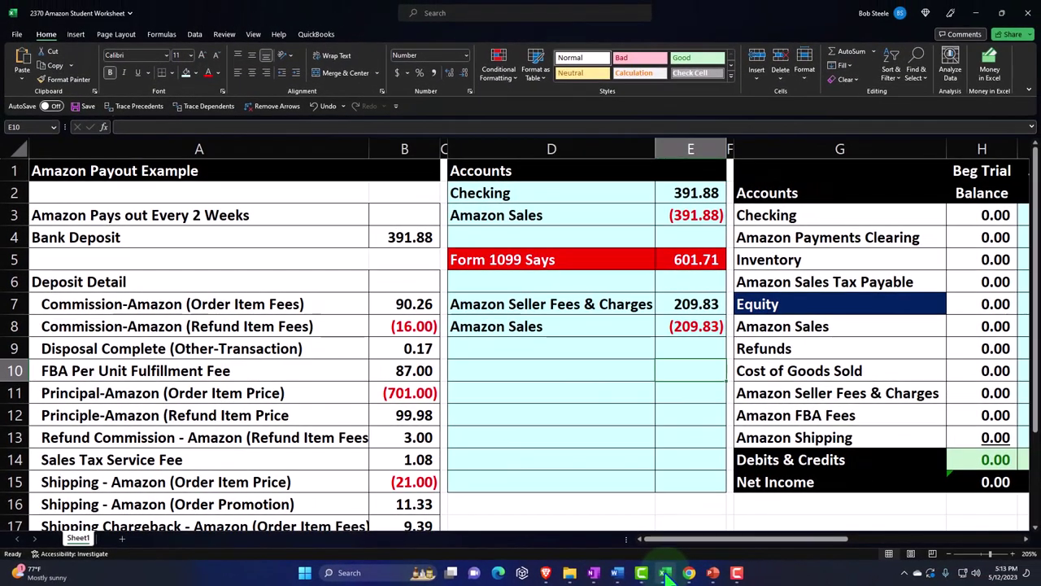
pyautogui.click(665, 573)
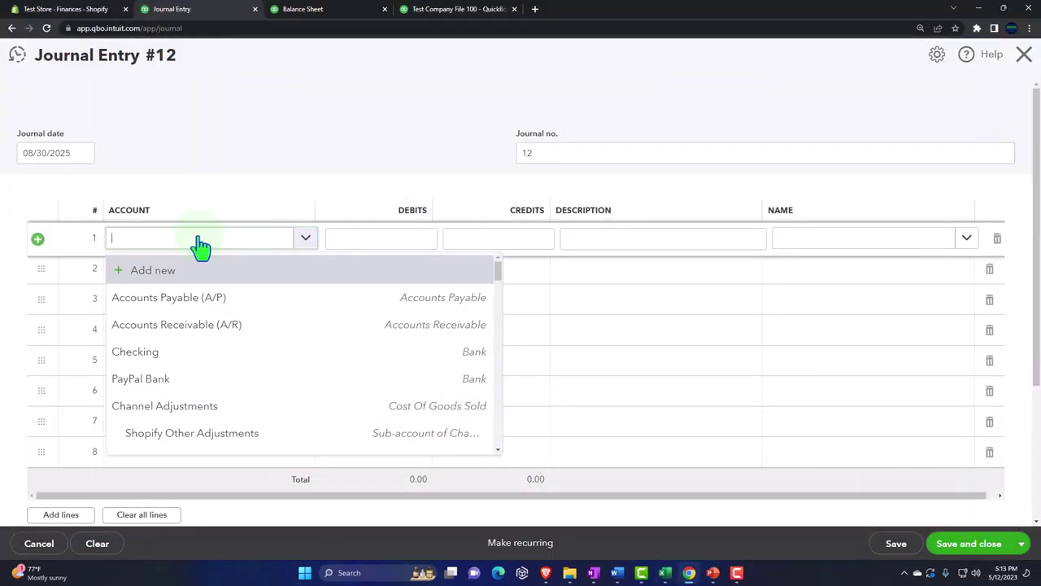
pyautogui.write('Amazo')
pyautogui.press('BackSpace')
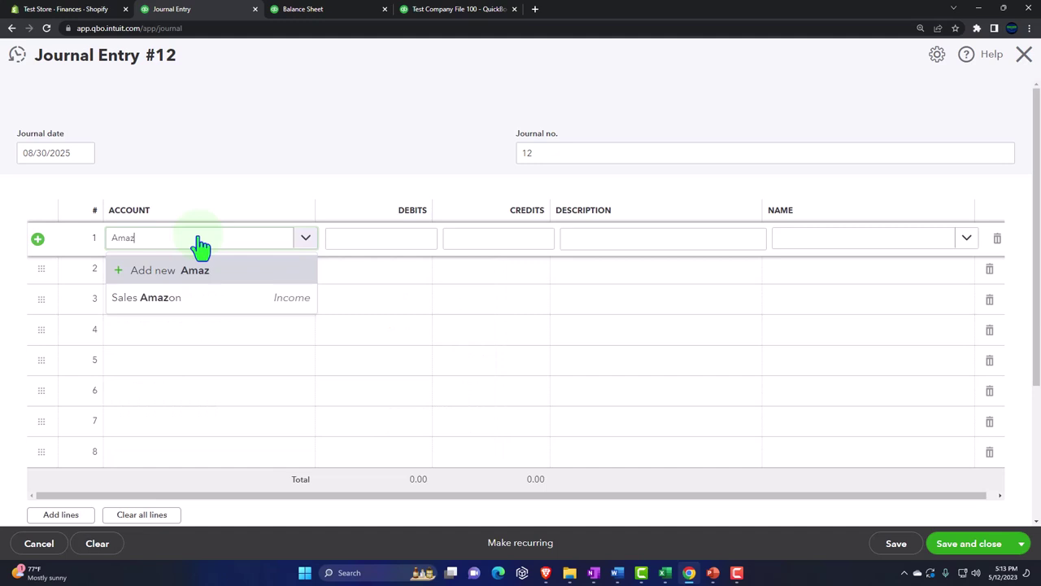
pyautogui.write('on Charges')
pyautogui.press('Return')
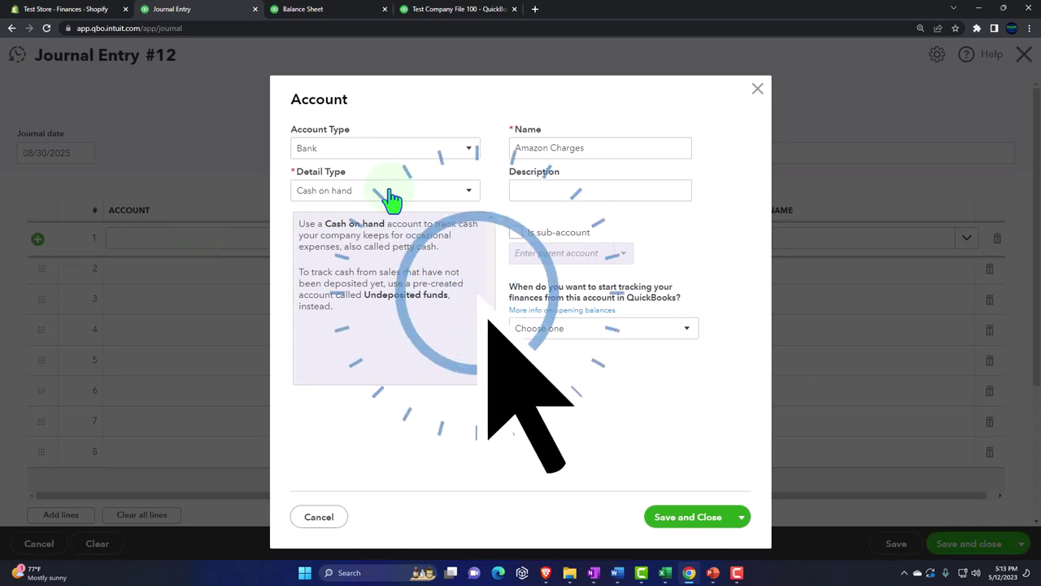
# Step: Give the new Amazon Charges account the type Expenses and detail type Other Business Expenses, and save it
pyautogui.click(455, 155)
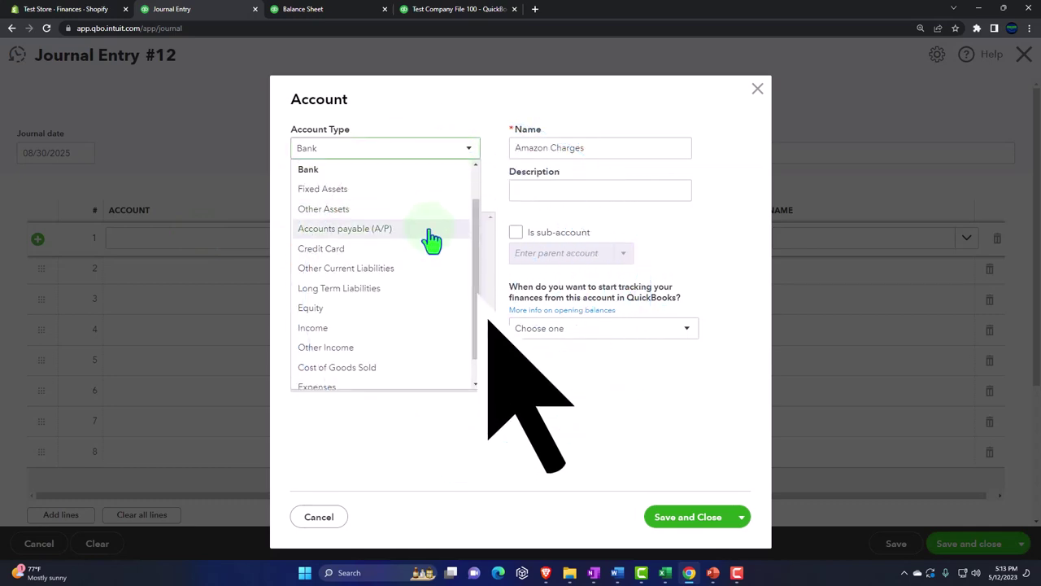
pyautogui.scroll(-1, 430, 239)
pyautogui.click(358, 362)
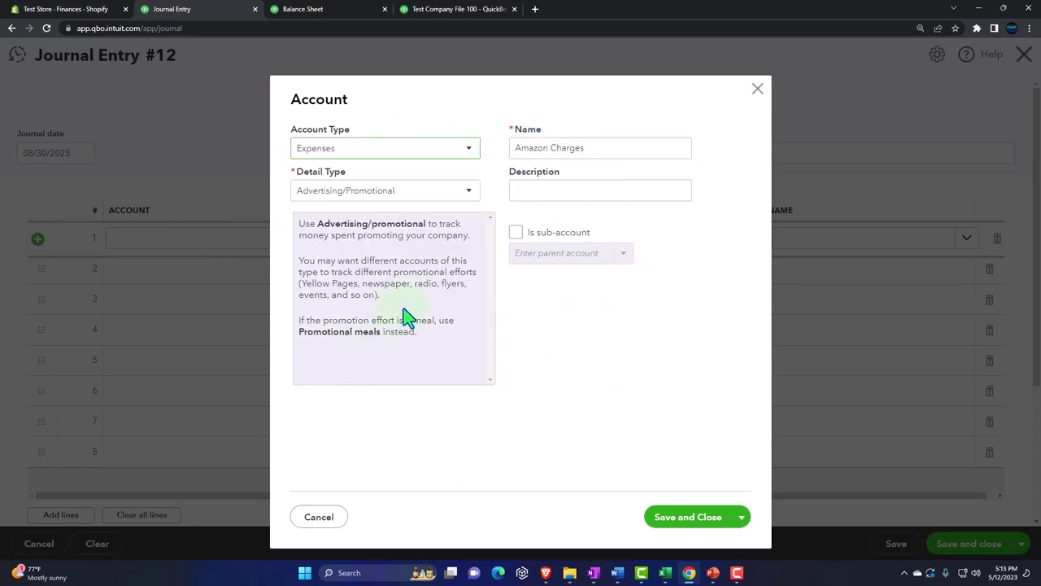
pyautogui.click(468, 192)
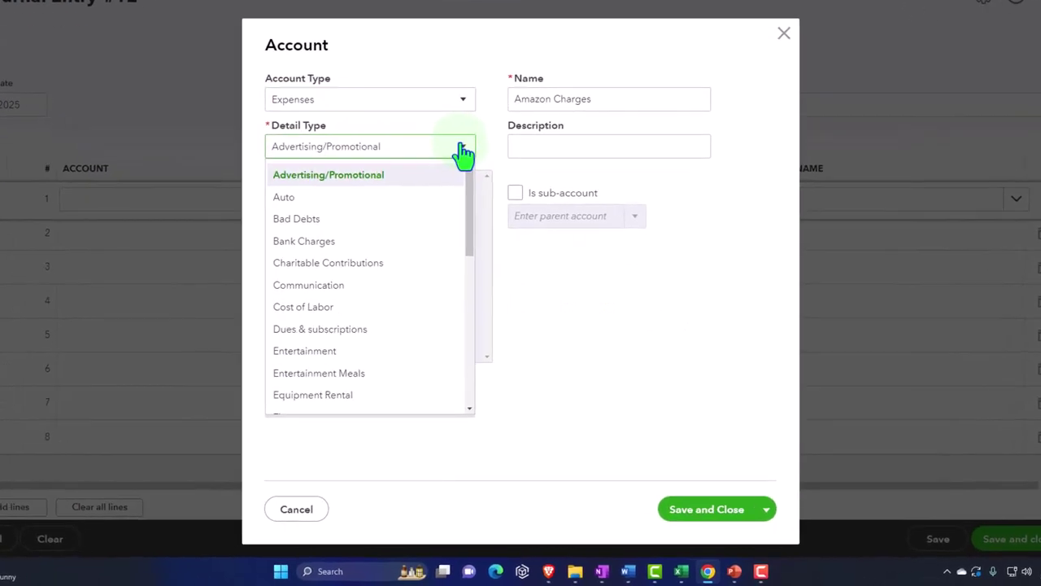
pyautogui.scroll(-3, 444, 214)
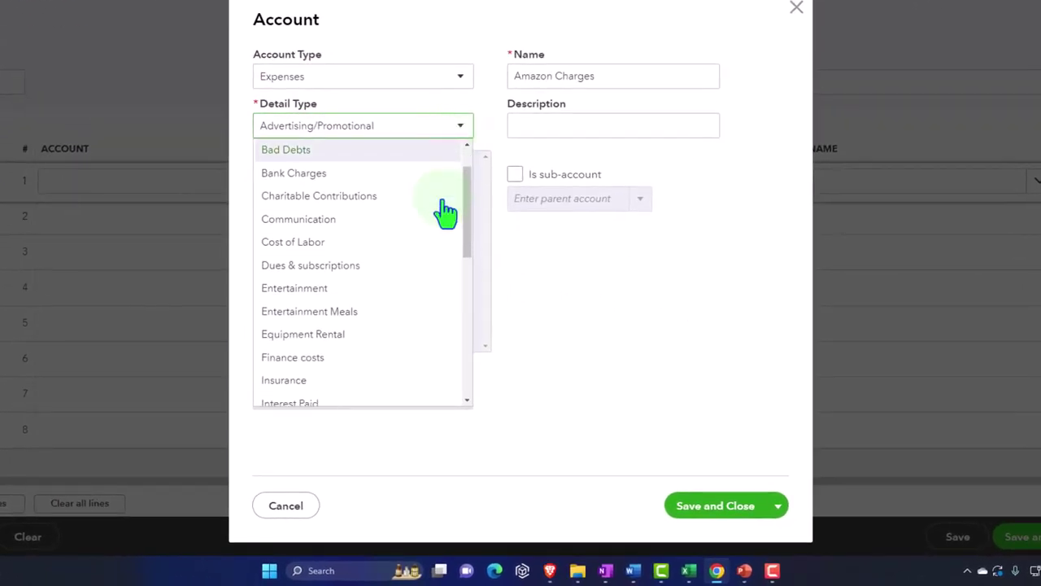
pyautogui.scroll(3, 444, 213)
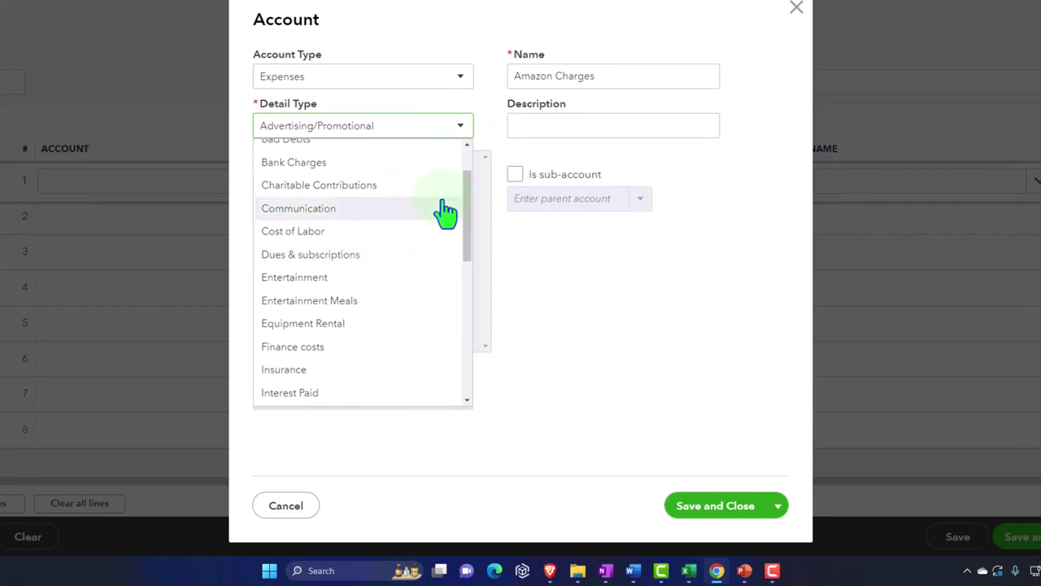
pyautogui.scroll(-5, 444, 213)
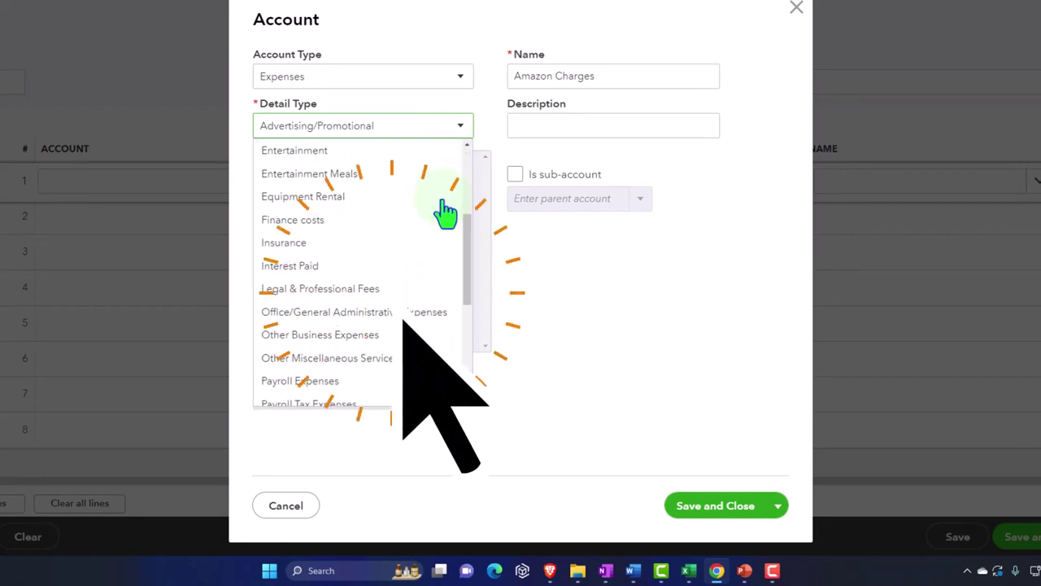
pyautogui.click(388, 335)
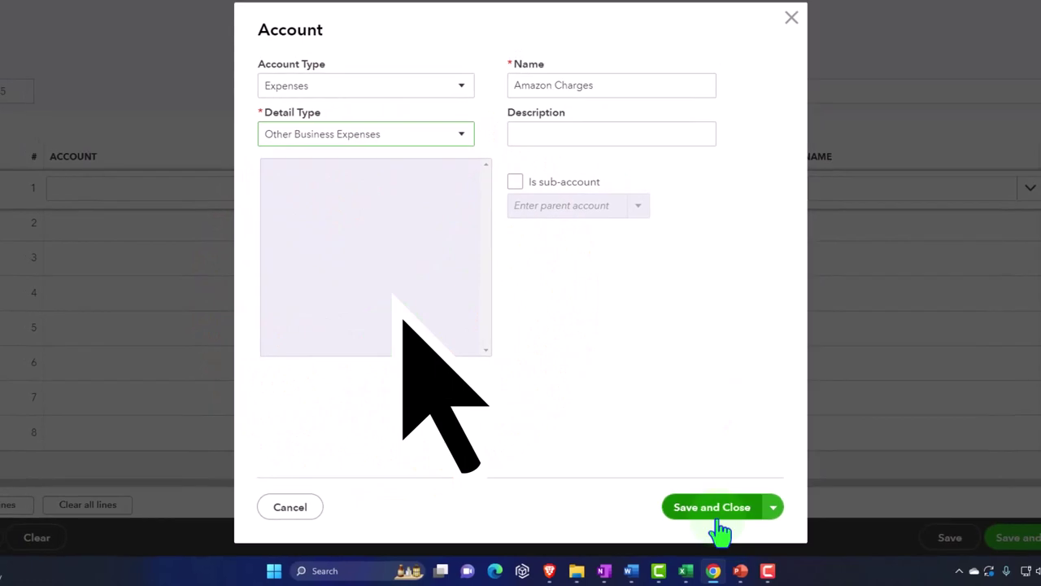
pyautogui.click(719, 521)
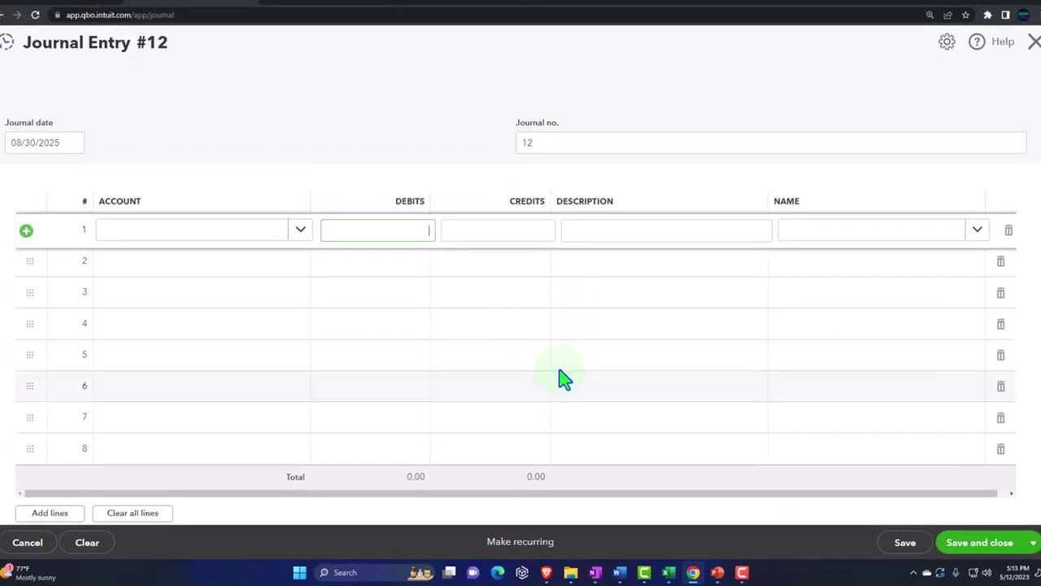
# Step: Look up the seller fees in the Excel worksheet and debit 209.83 to Amazon Charges on journal line 1
pyautogui.click(664, 574)
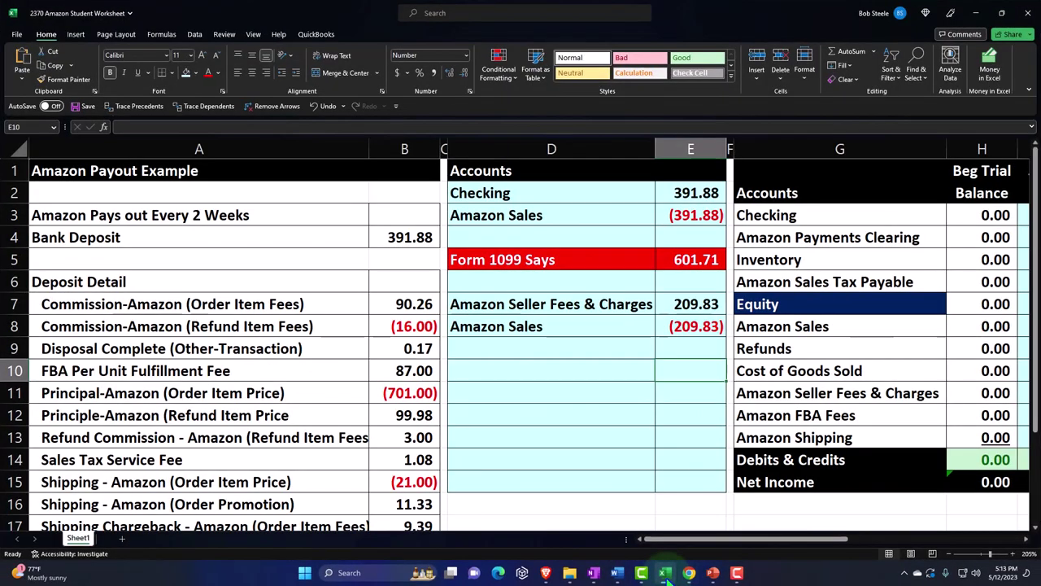
pyautogui.click(664, 573)
pyautogui.write('209.83')
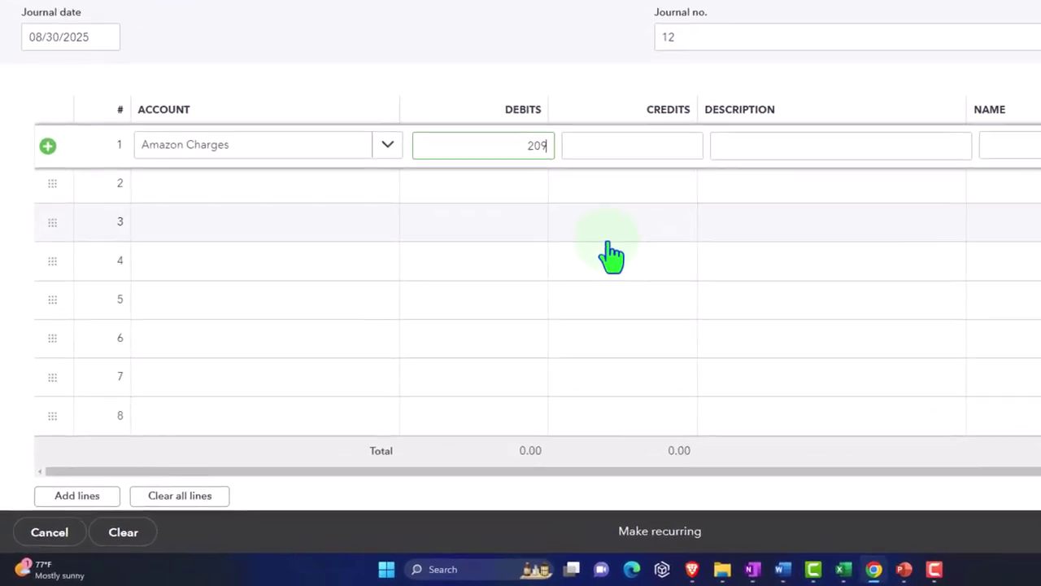
pyautogui.press('Tab')
pyautogui.press('Tab')
pyautogui.press('Tab')
pyautogui.press('Tab')
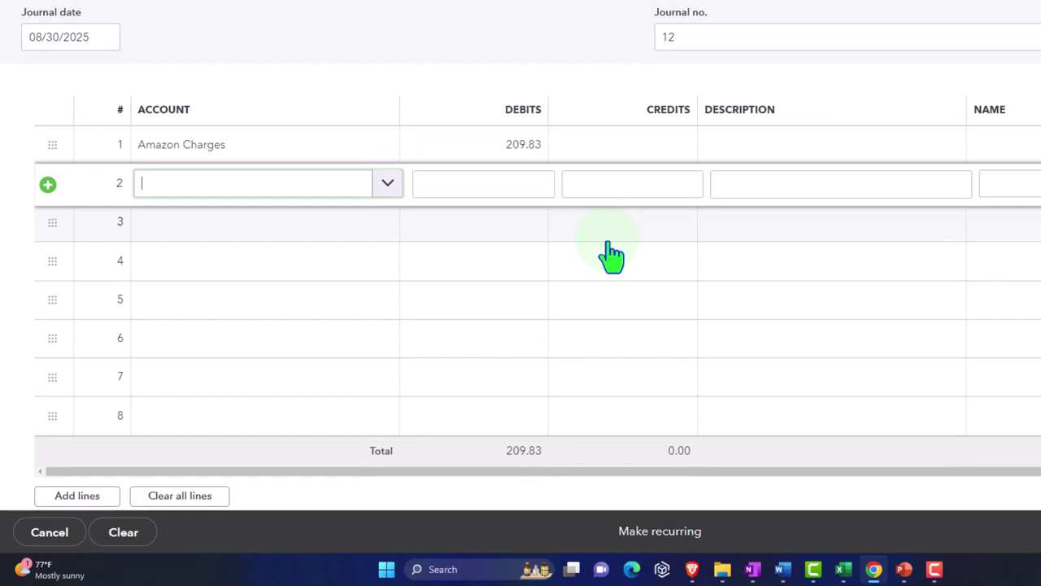
# Step: Assign journal line 2 to the Sales Amazon income account with the balancing credit of 209.83
pyautogui.write('Am')
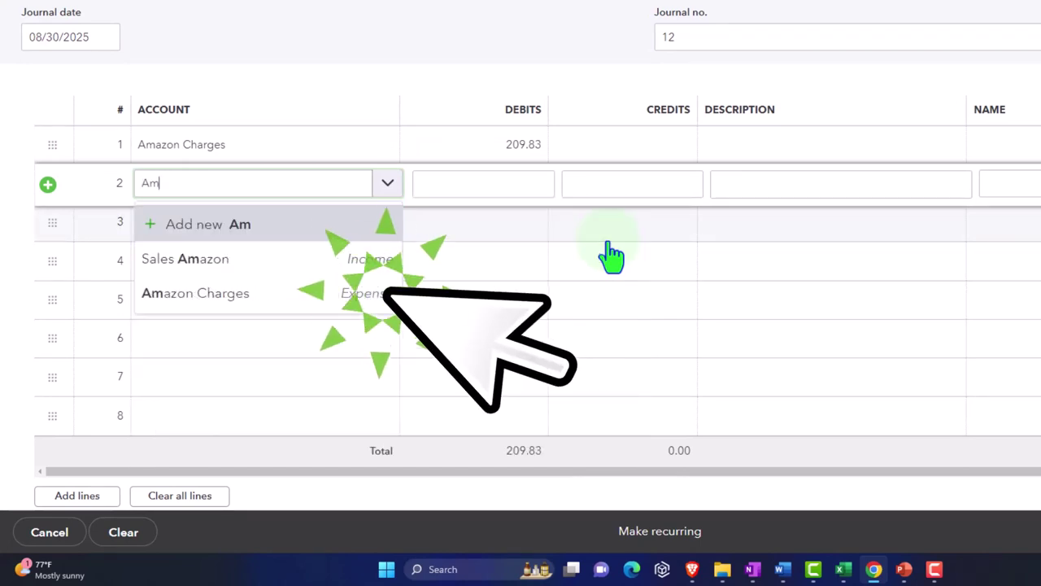
pyautogui.press('Down')
pyautogui.press('Down')
pyautogui.press('Tab')
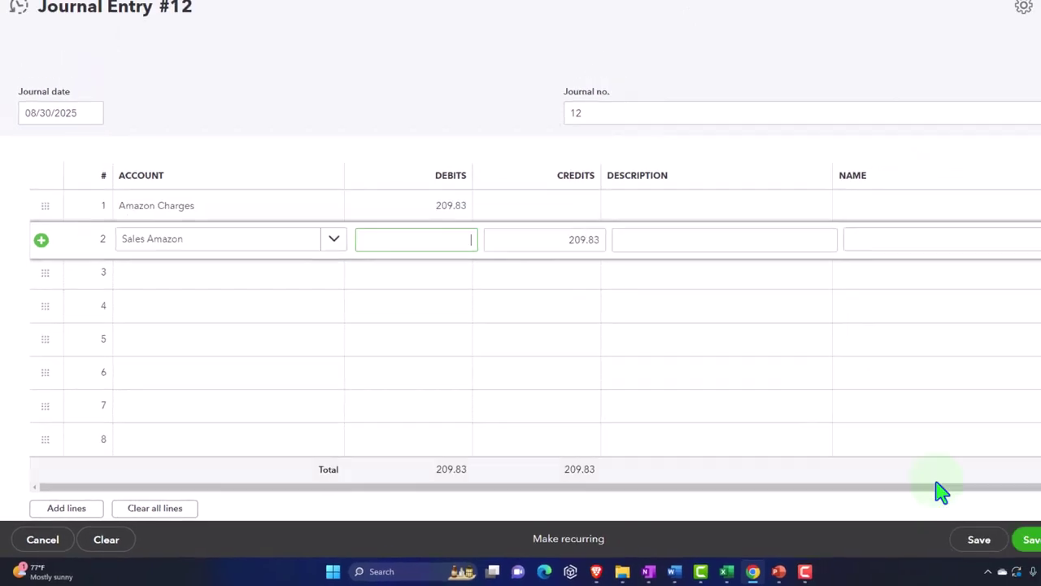
# Step: Save and close the journal entry, and rerun the August 1-30, 2025 Profit and Loss report
pyautogui.click(996, 551)
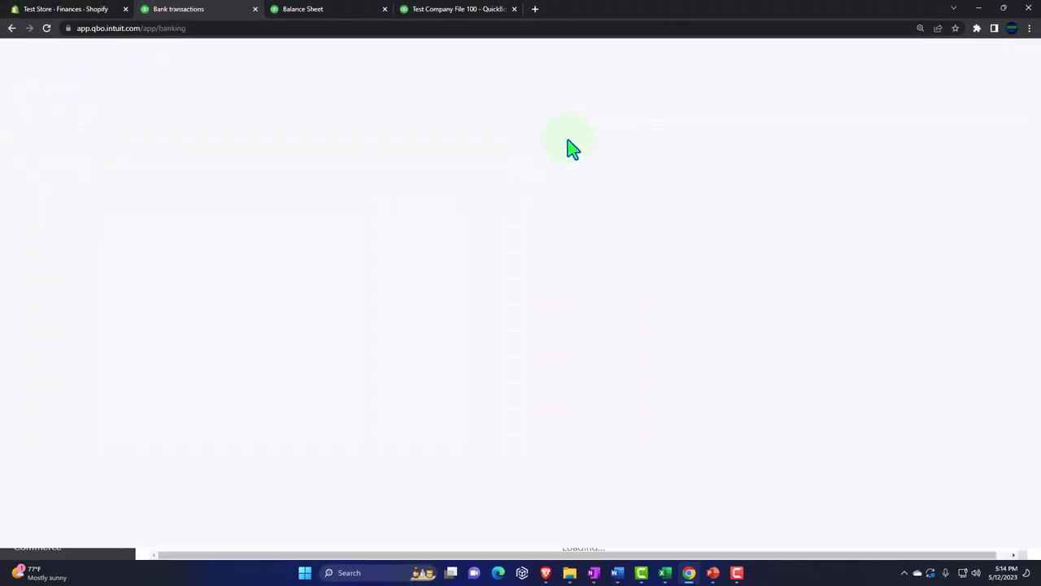
pyautogui.click(461, 11)
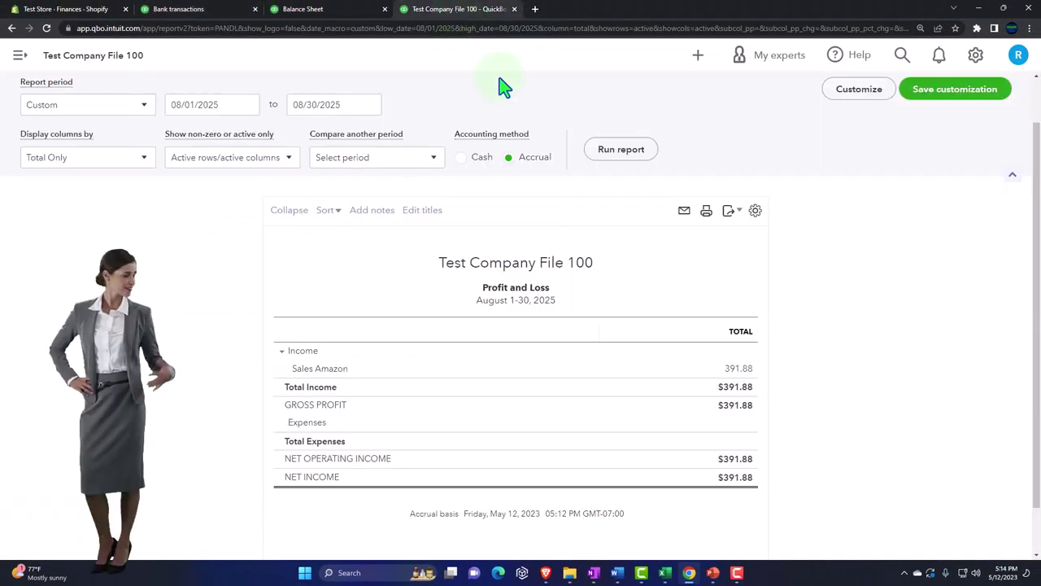
pyautogui.click(595, 156)
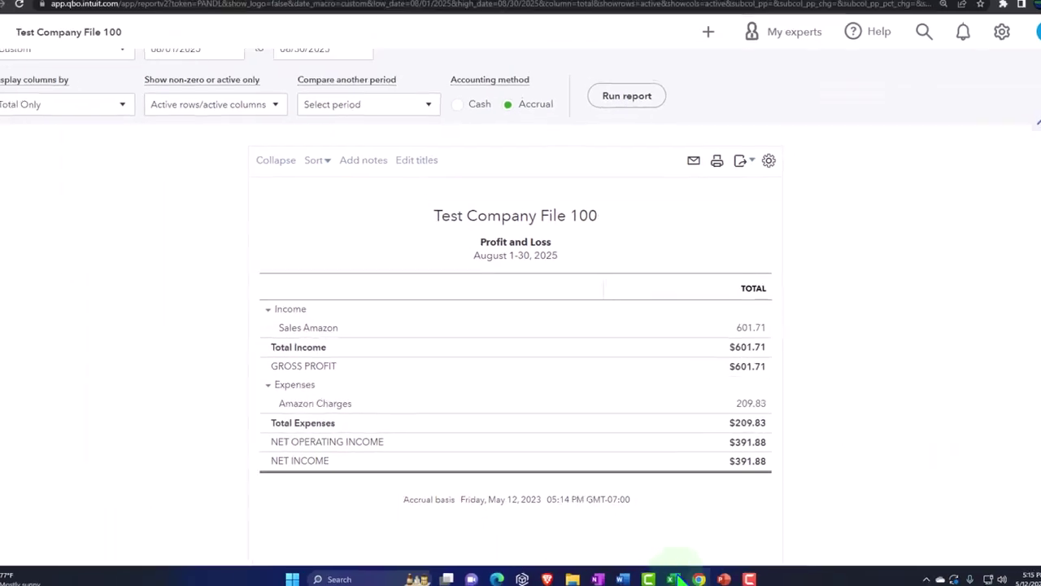
# Step: Switch to the Amazon worksheet in Excel and review the Amazon Sales adjustment and the deposit detail down to the settlement balance
pyautogui.click(674, 579)
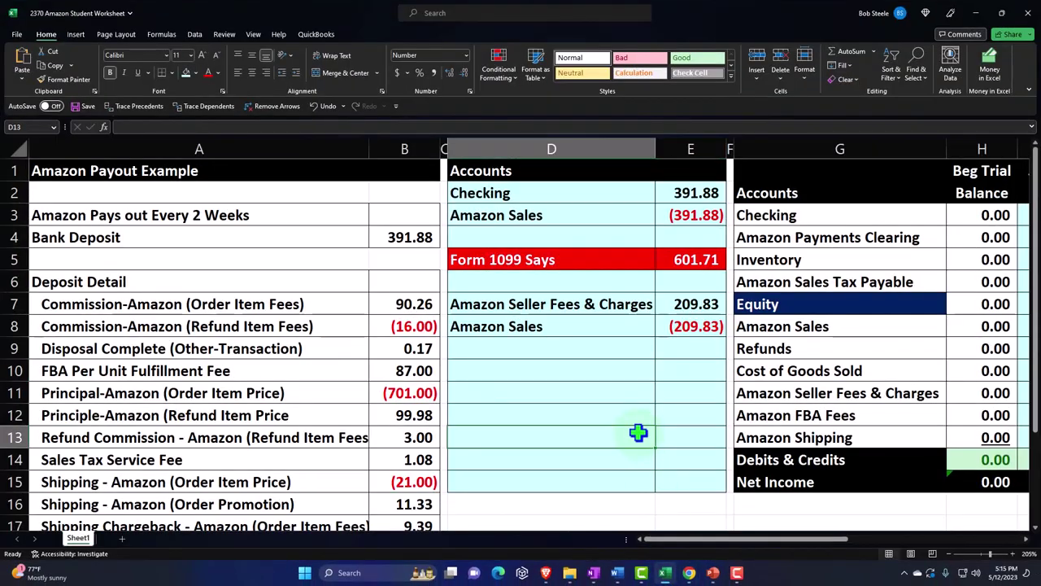
pyautogui.click(630, 324)
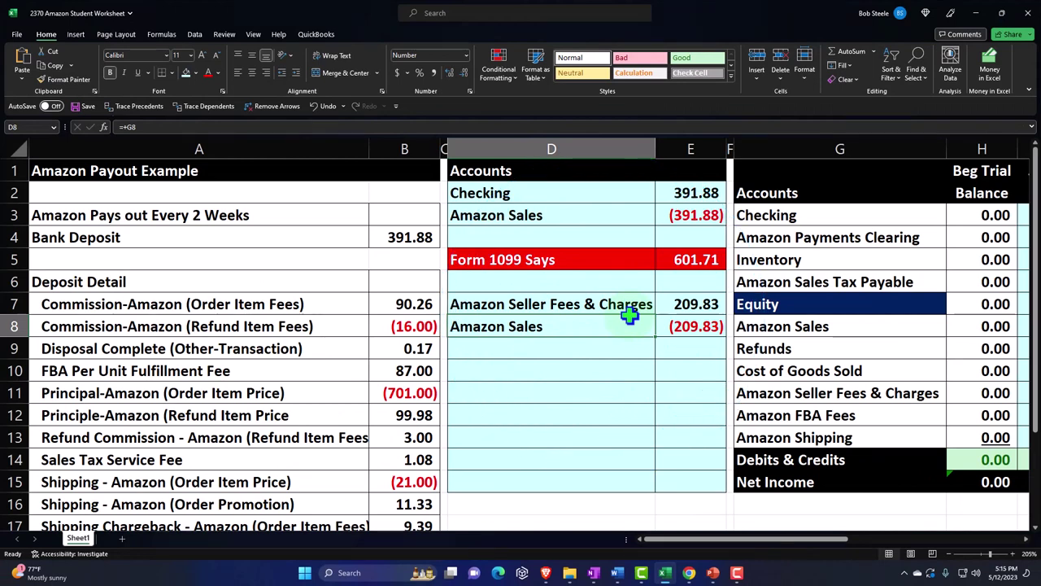
pyautogui.scroll(-2, 451, 336)
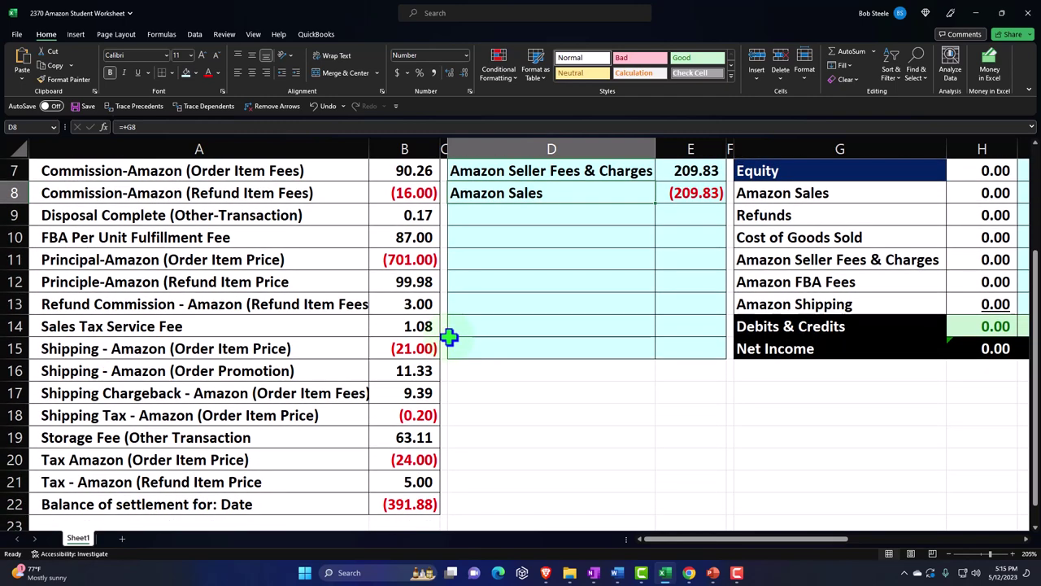
pyautogui.scroll(2, 450, 337)
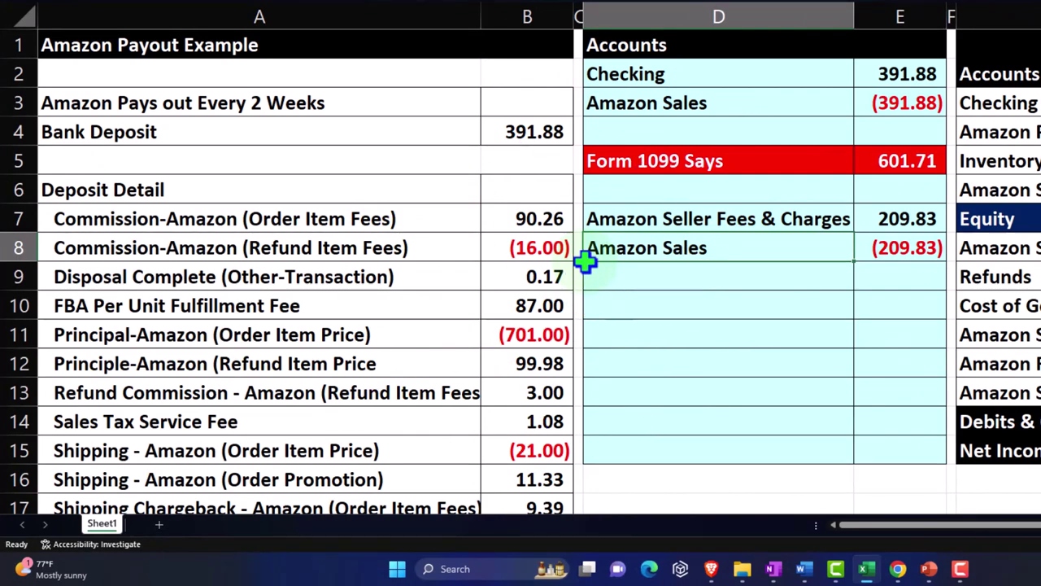
# Step: Examine the worksheet's detailed account breakdown and both trial balance tables, and return to the Profit and Loss report in QuickBooks
pyautogui.click(646, 226)
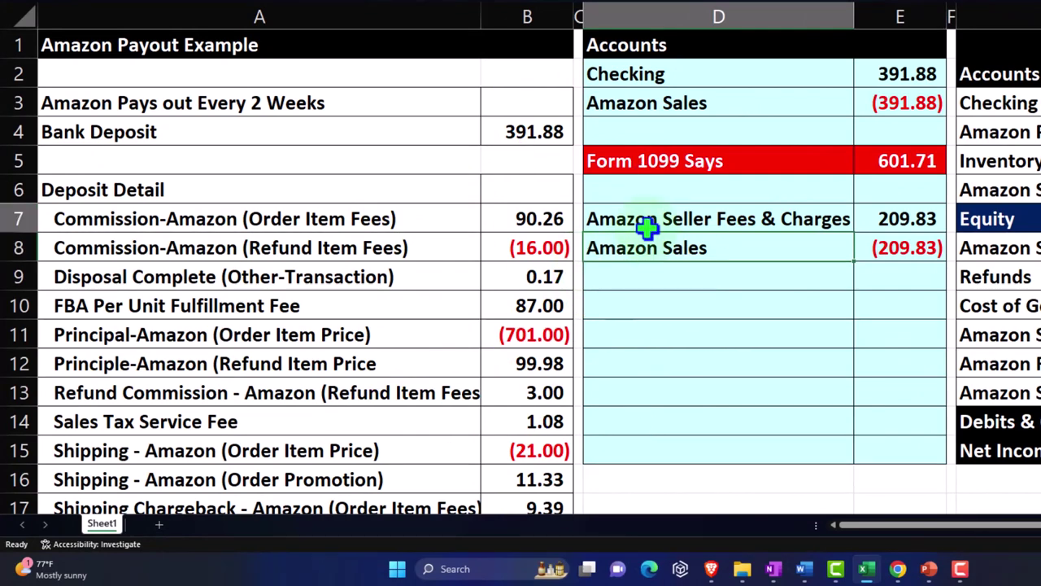
pyautogui.press('Right')
pyautogui.press('Right')
pyautogui.press('Right')
pyautogui.press('Right')
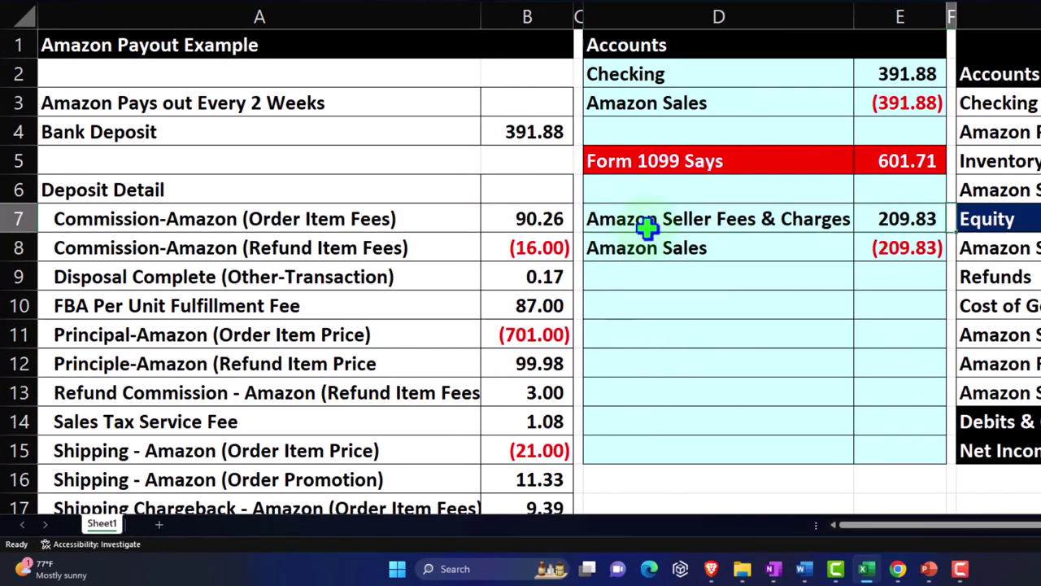
pyautogui.press('Right')
pyautogui.press('Right')
pyautogui.press('Right')
pyautogui.press('Right')
pyautogui.press('Right')
pyautogui.press('Right')
pyautogui.press('Right')
pyautogui.press('Right')
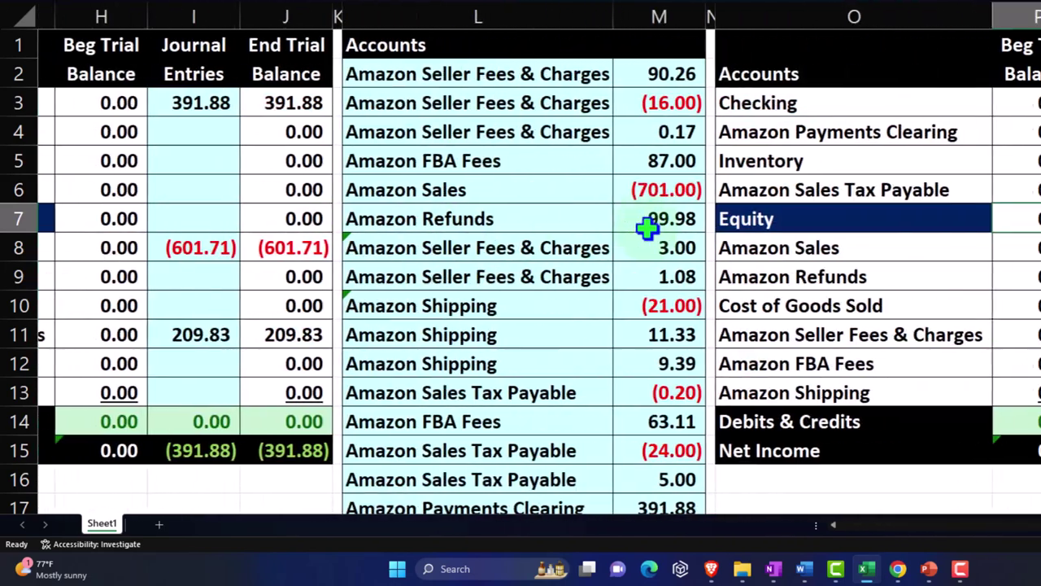
pyautogui.press('Right')
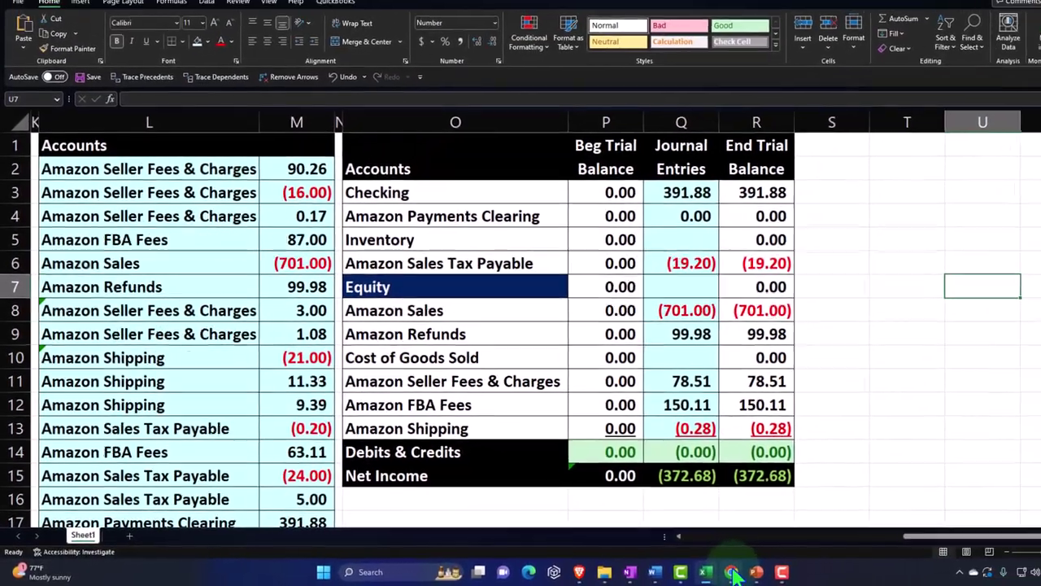
pyautogui.click(898, 569)
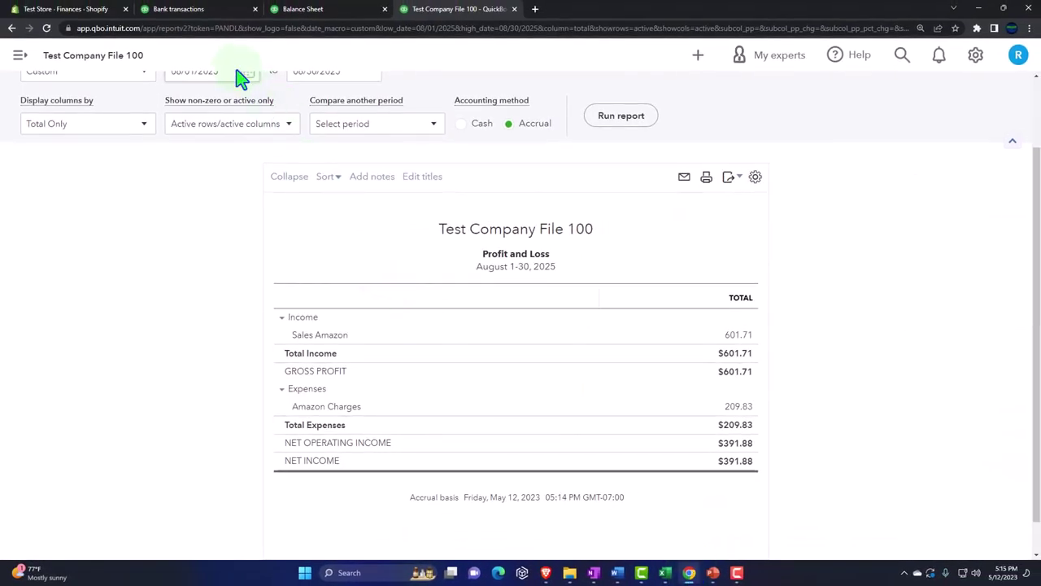
# Step: Return to the bank transactions page and start a new journal entry
pyautogui.click(174, 8)
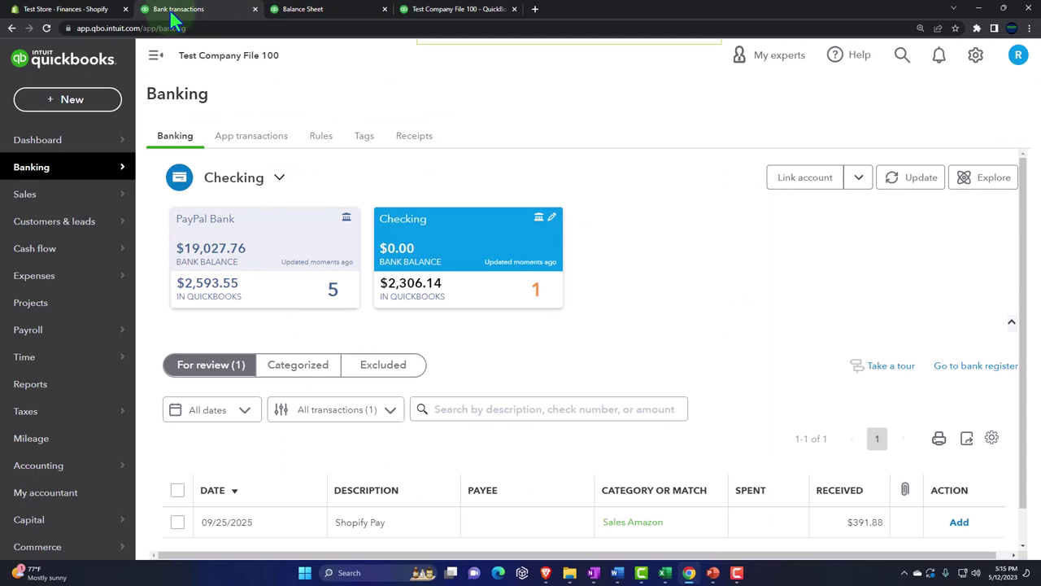
pyautogui.click(84, 104)
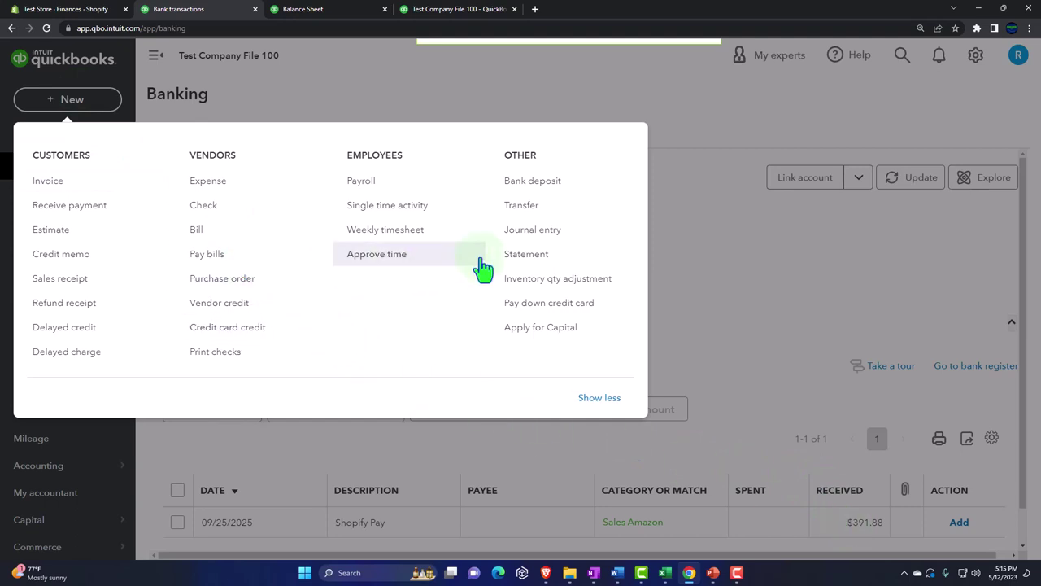
pyautogui.click(514, 231)
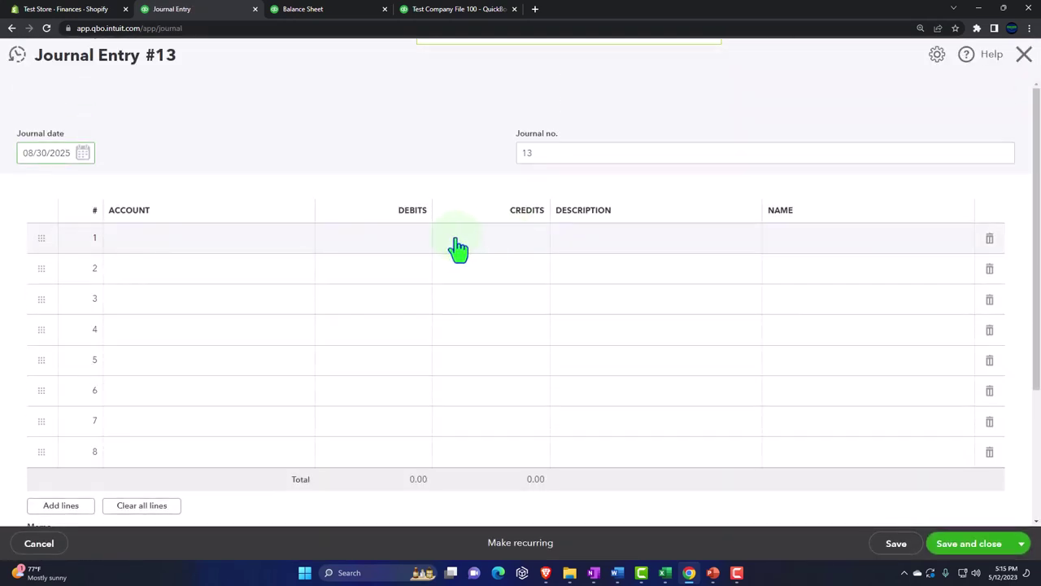
# Step: Switch to the Amazon worksheet in Excel and review the deposit detail down to the balance of settlement
pyautogui.click(664, 573)
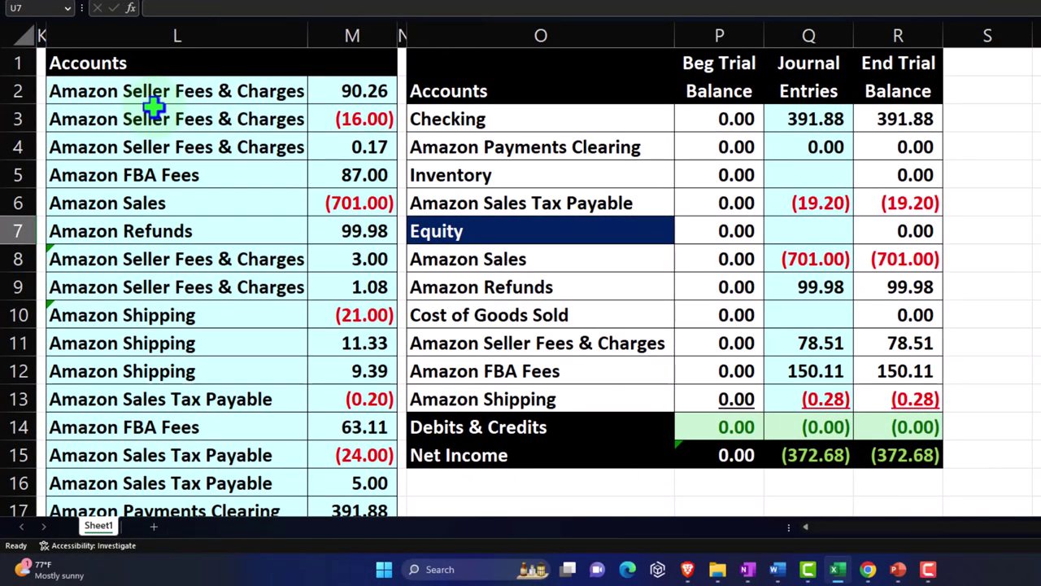
pyautogui.hscroll(-5, 801, 527)
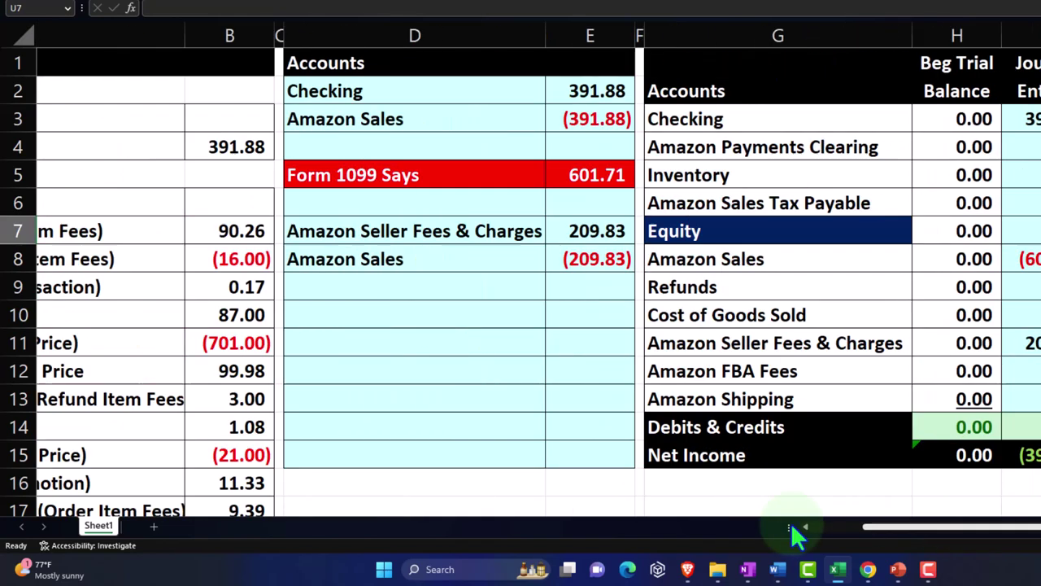
pyautogui.moveTo(338, 236); pyautogui.dragTo(338, 545)
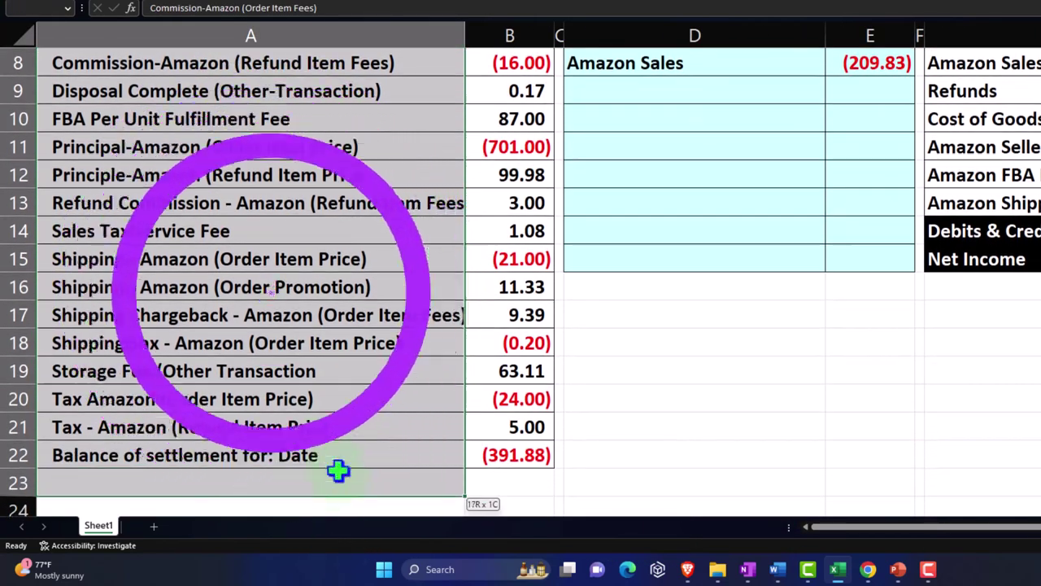
pyautogui.click(530, 460)
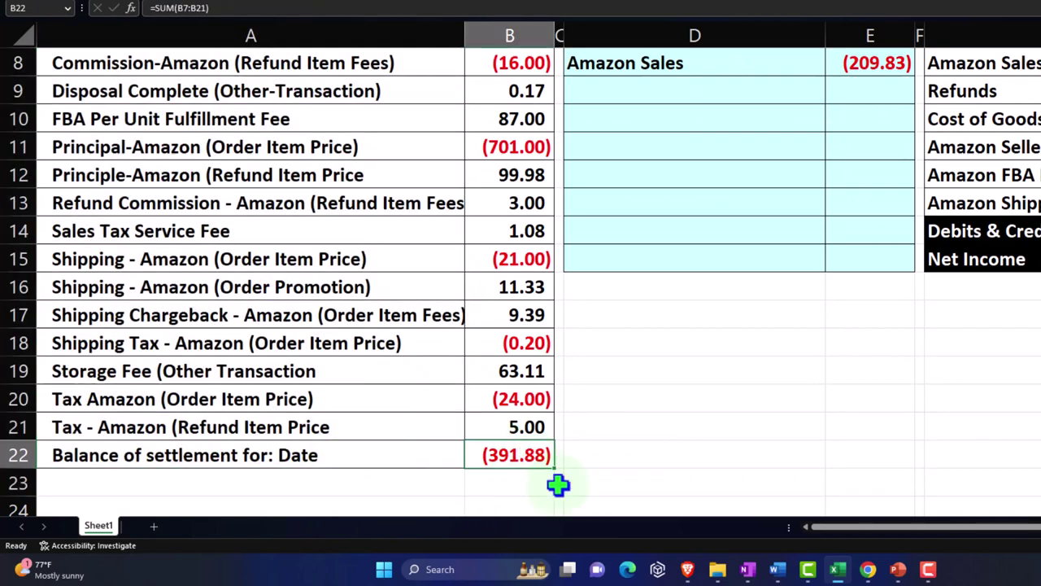
pyautogui.scroll(3, 558, 484)
# Step: Compare the worksheet's seller fee adjustment with the detailed account breakdown and trial balances, and return to the QuickBooks journal entry
pyautogui.click(743, 230)
pyautogui.press('Right')
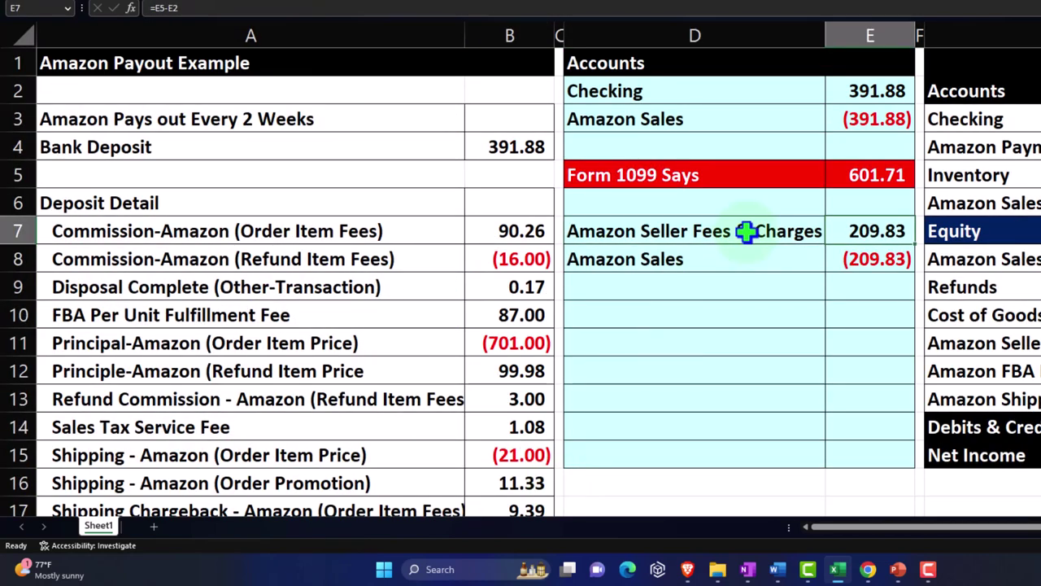
pyautogui.press('Right')
pyautogui.press('Right')
pyautogui.press('Right')
pyautogui.press('Right')
pyautogui.press('Right')
pyautogui.press('Right')
pyautogui.press('Right')
pyautogui.press('Right')
pyautogui.press('Right')
pyautogui.press('Right')
pyautogui.press('Right')
pyautogui.press('Right')
pyautogui.press('Right')
pyautogui.press('Right')
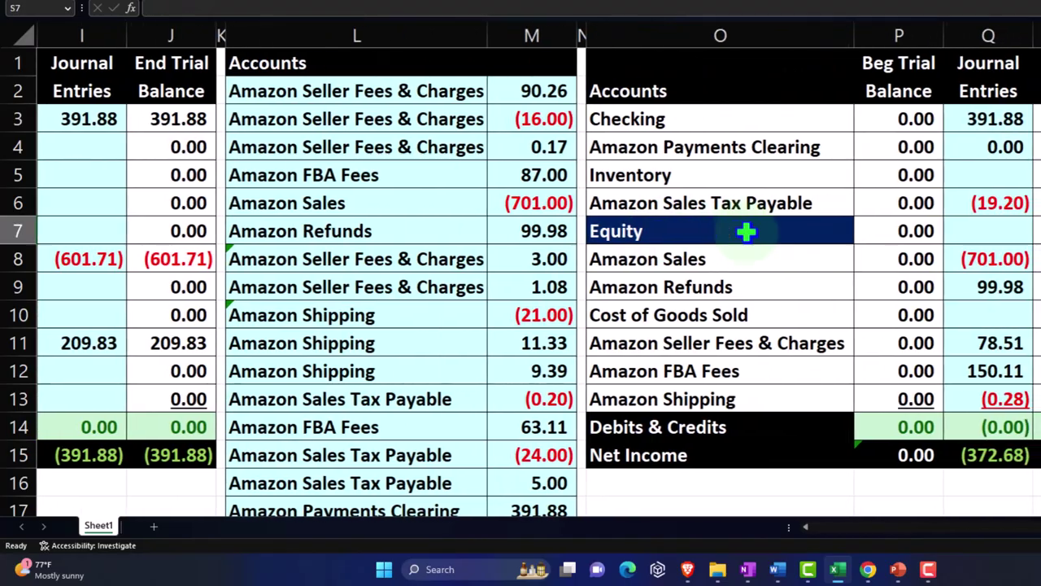
pyautogui.press('Right')
pyautogui.press('Right')
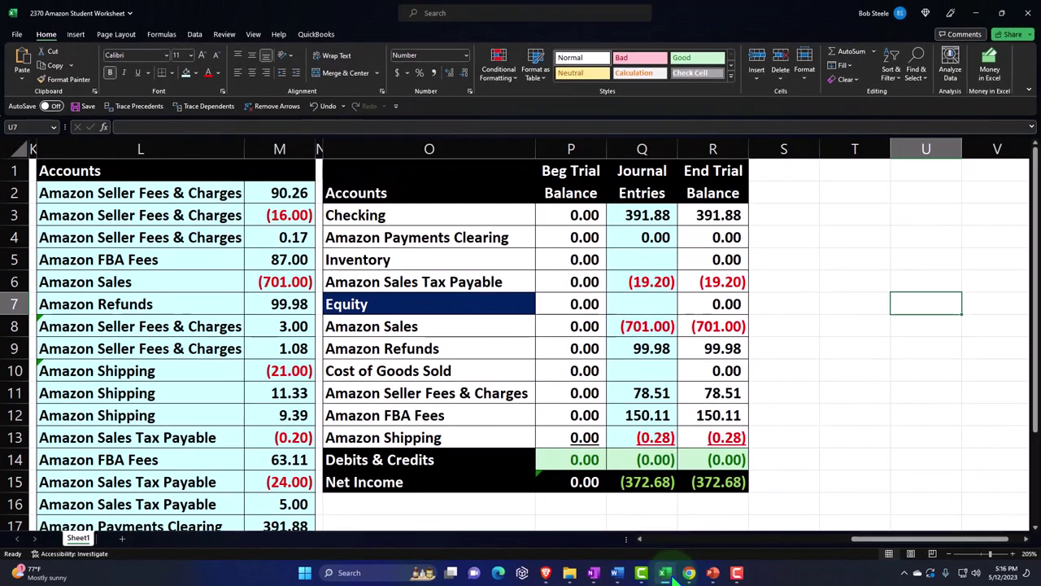
pyautogui.click(706, 572)
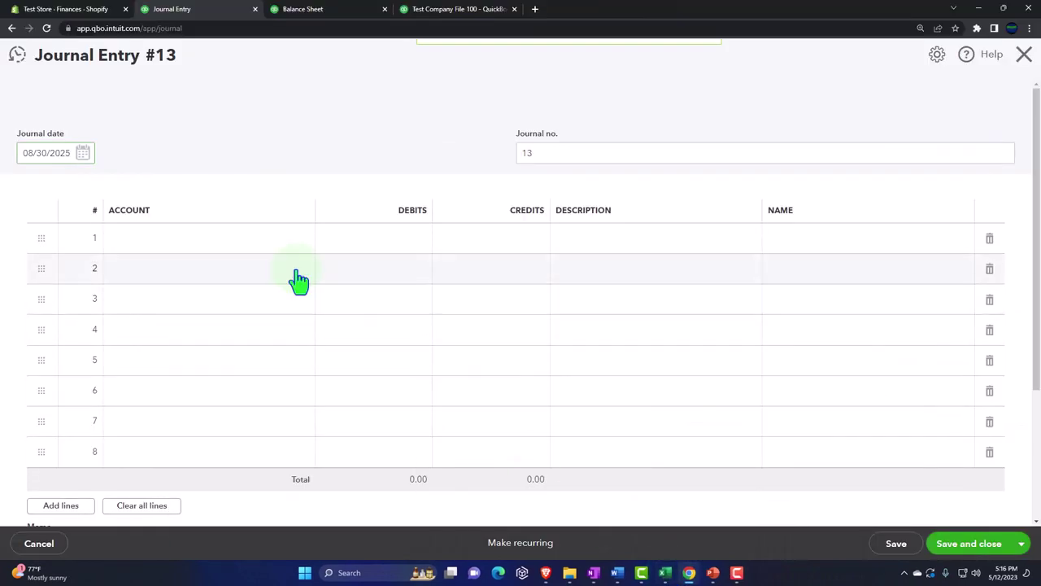
# Step: Assign journal line 1 to the Amazon Charges expense account
pyautogui.click(203, 245)
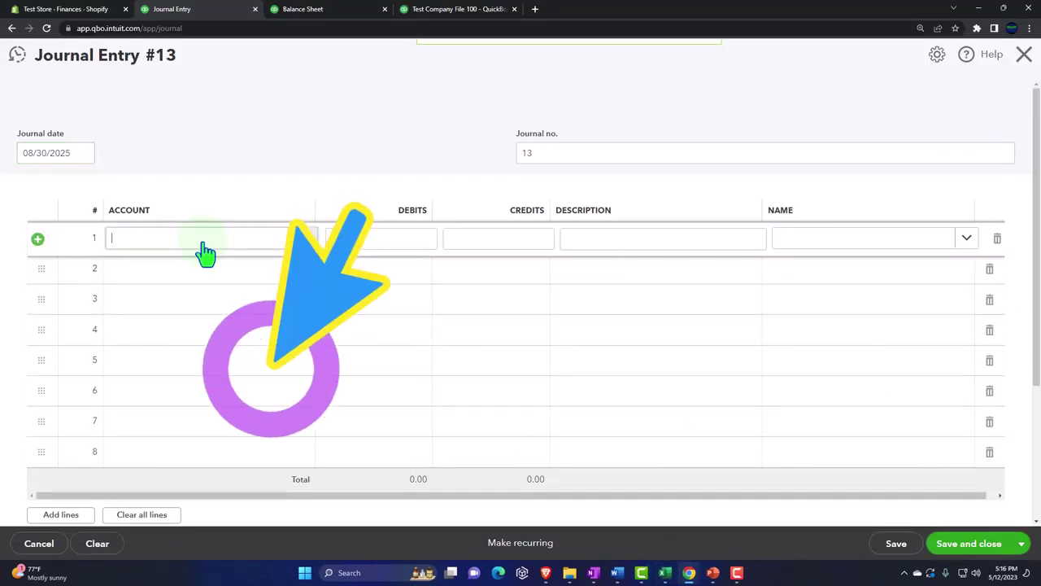
pyautogui.write('Amazon C')
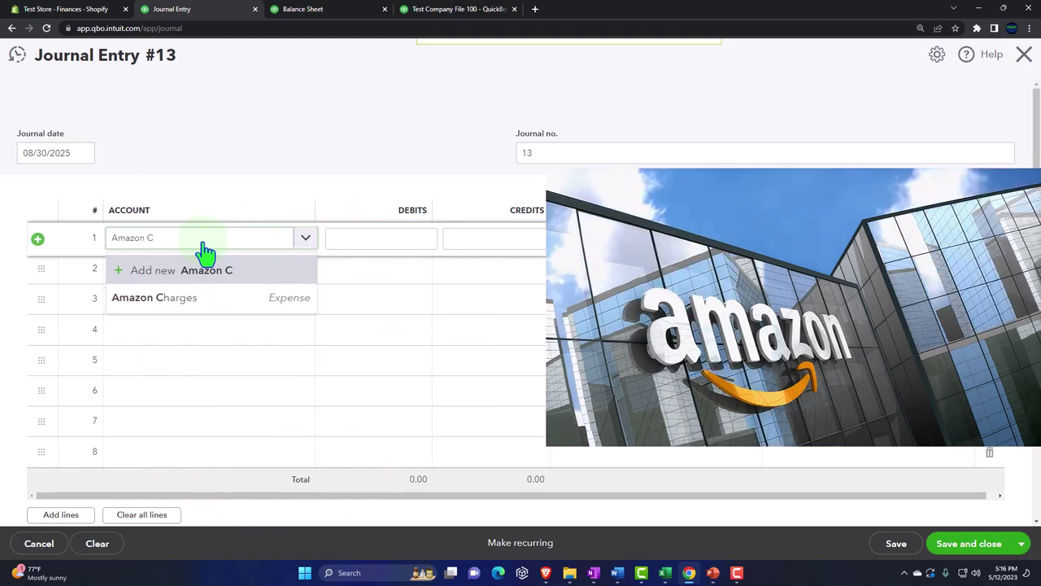
pyautogui.press('Down')
pyautogui.press('Down')
pyautogui.press('Return')
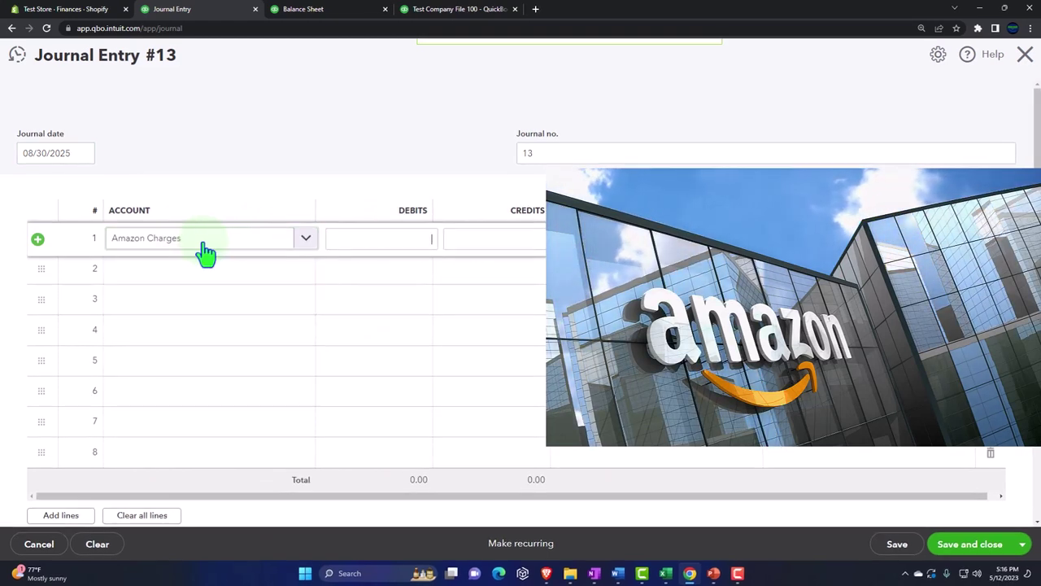
# Step: Set the journal date to 09/30/2025
pyautogui.click(72, 153)
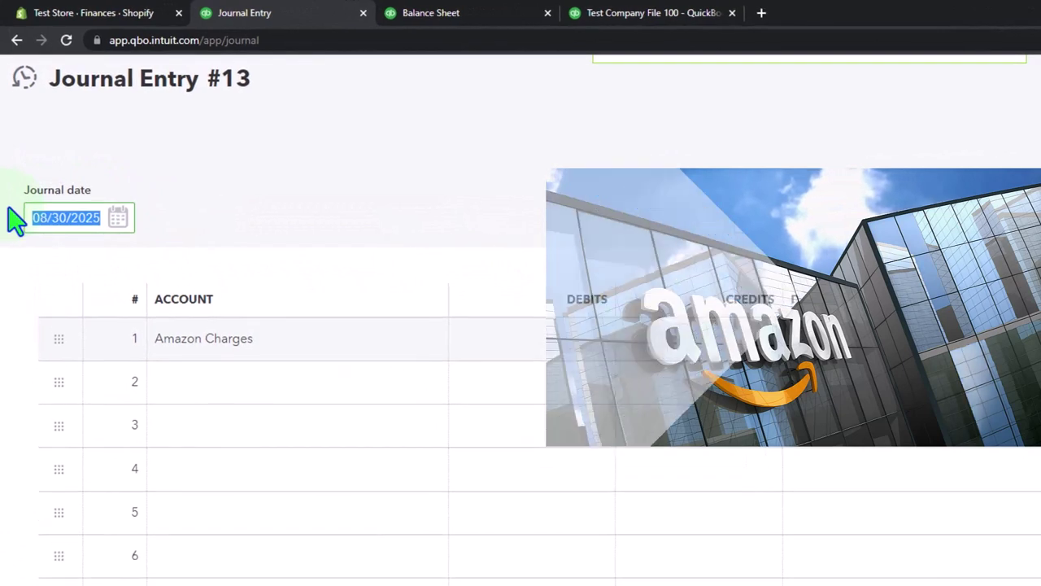
pyautogui.write('09/')
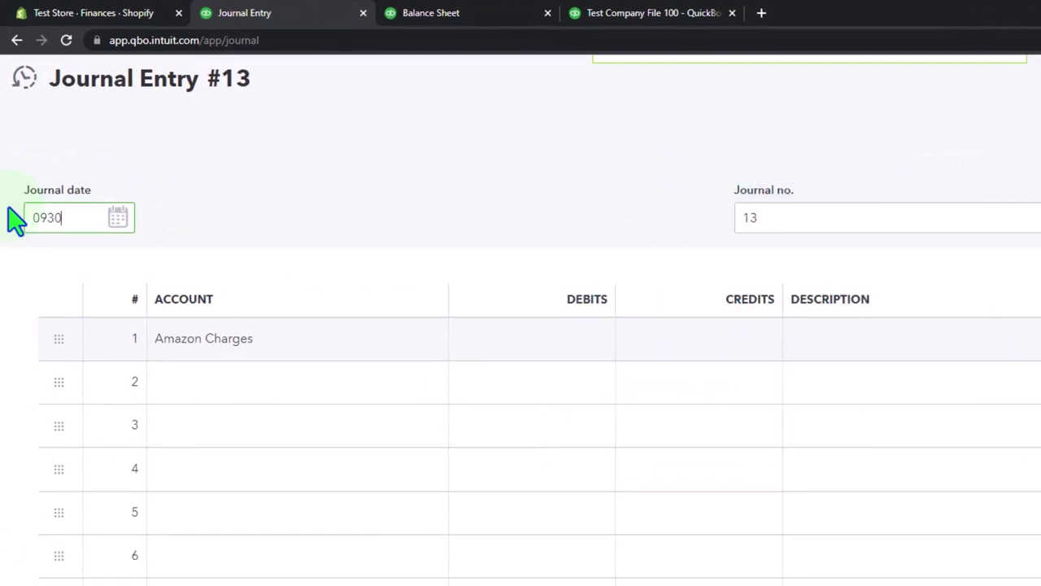
pyautogui.write('30/2025')
pyautogui.press('Tab')
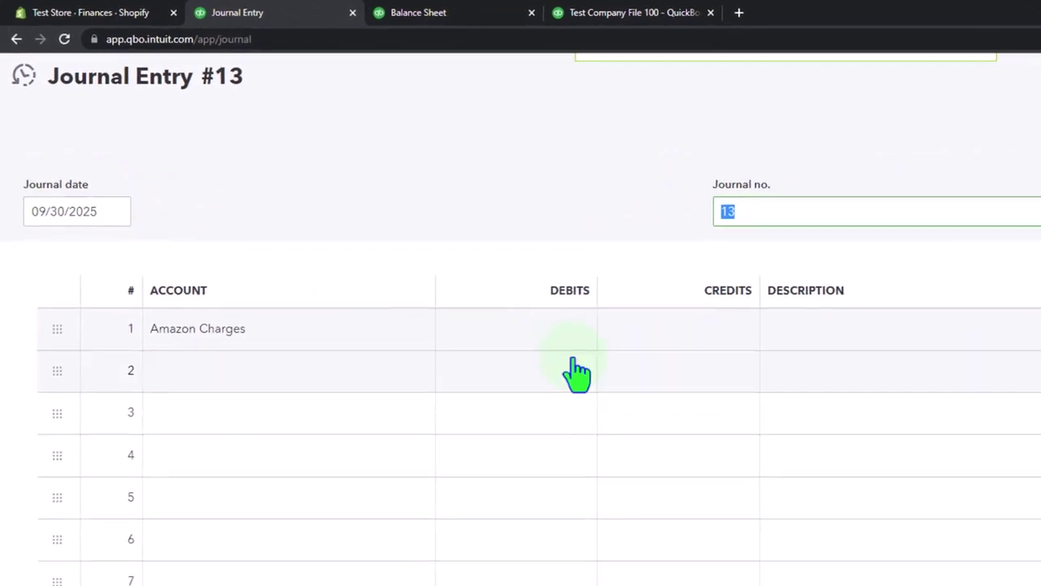
# Step: Look up the first seller fee in the Excel worksheet and enter 90.26 as the debit on journal line 1
pyautogui.click(570, 340)
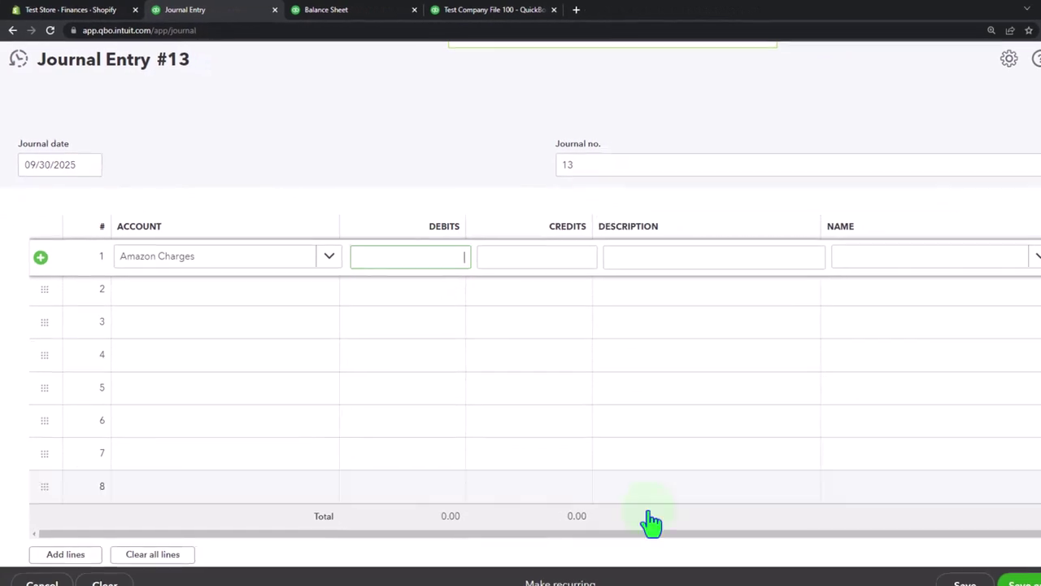
pyautogui.click(665, 573)
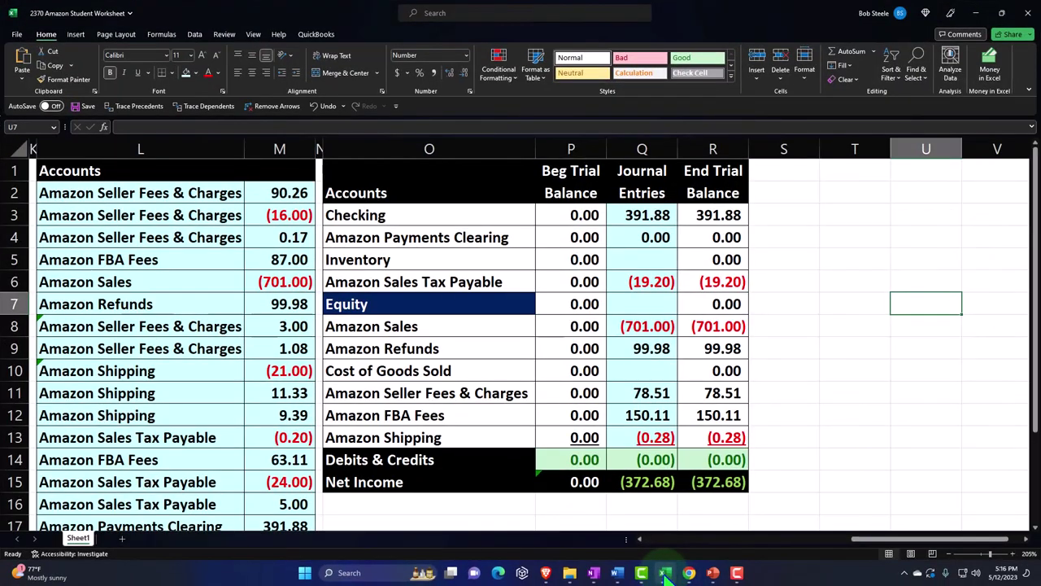
pyautogui.click(666, 572)
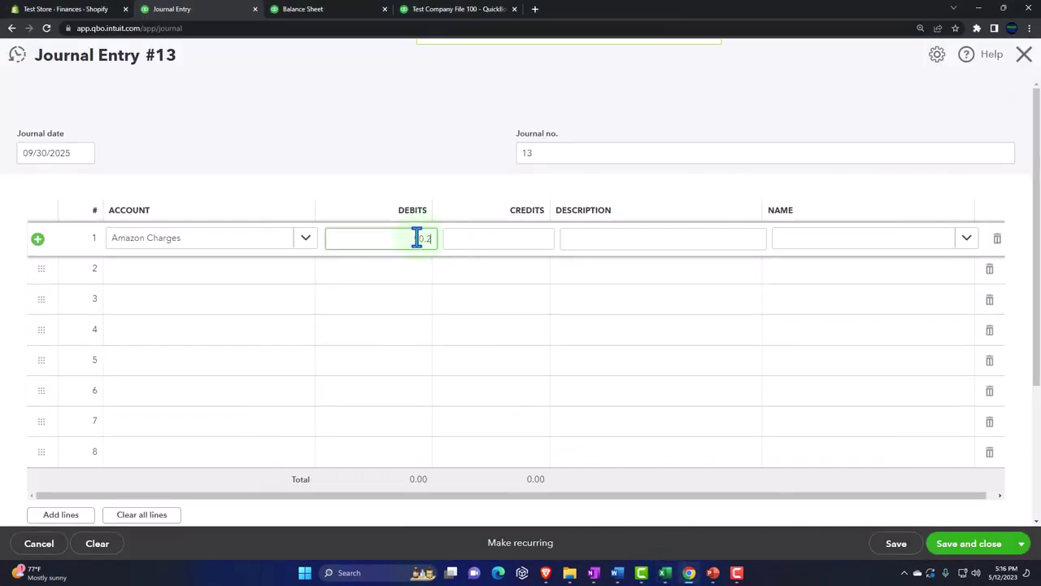
pyautogui.click(666, 573)
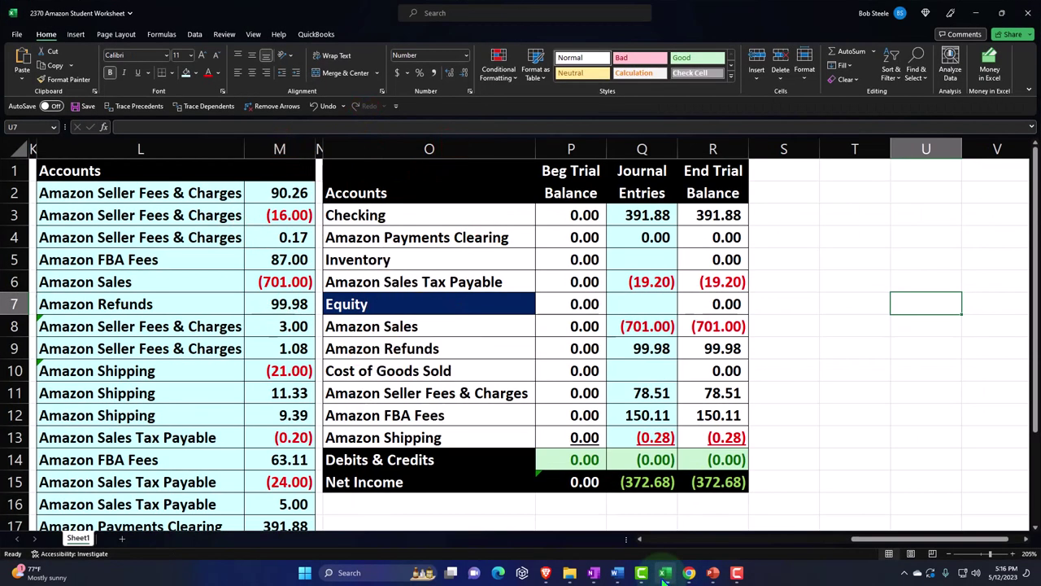
pyautogui.click(666, 573)
pyautogui.press('Tab')
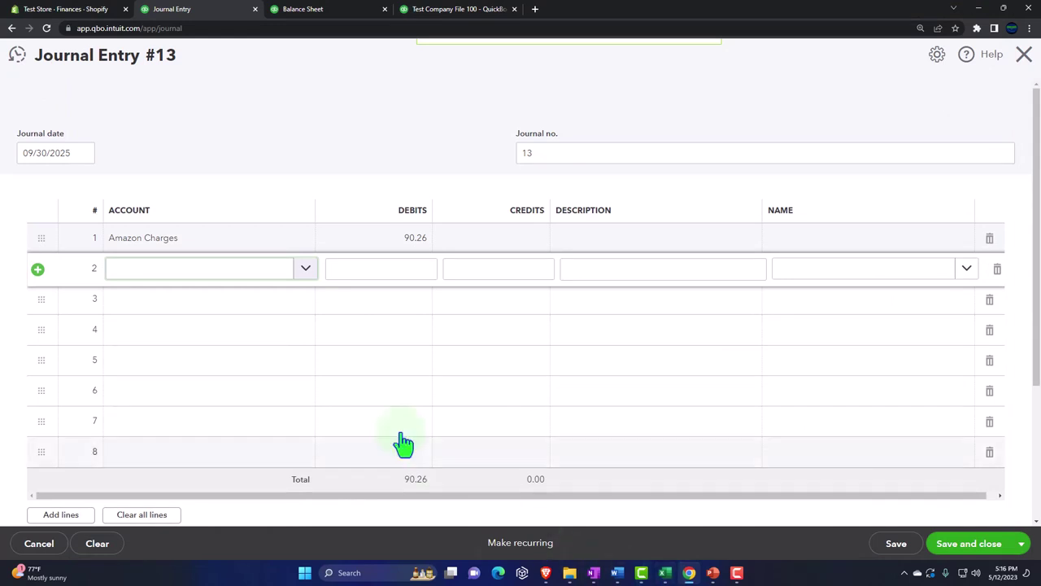
# Step: Assign journal line 2 to the Sales Amazon income account
pyautogui.click(135, 273)
pyautogui.write('Amazon')
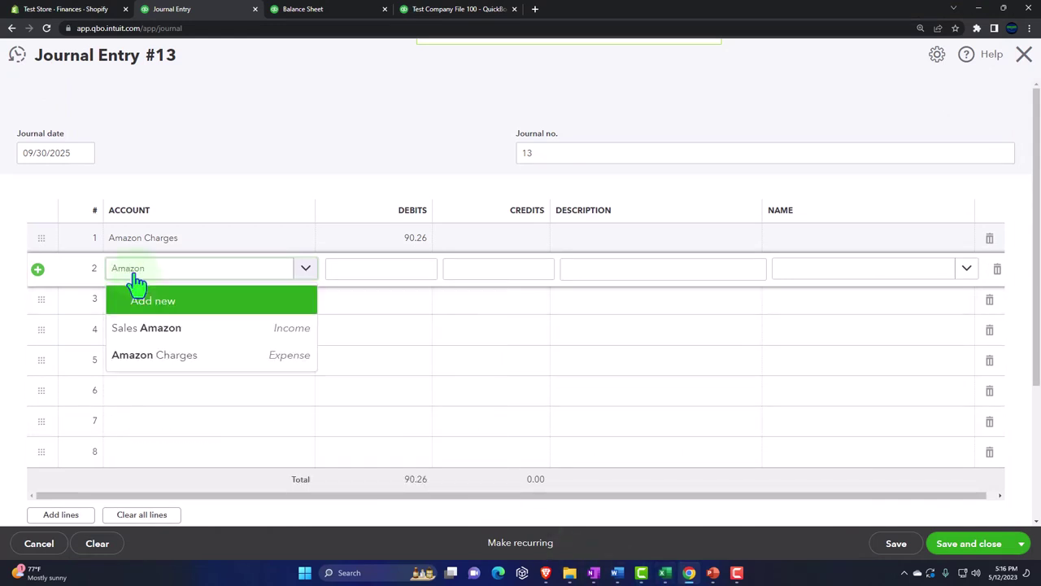
pyautogui.press('Down')
pyautogui.press('Tab')
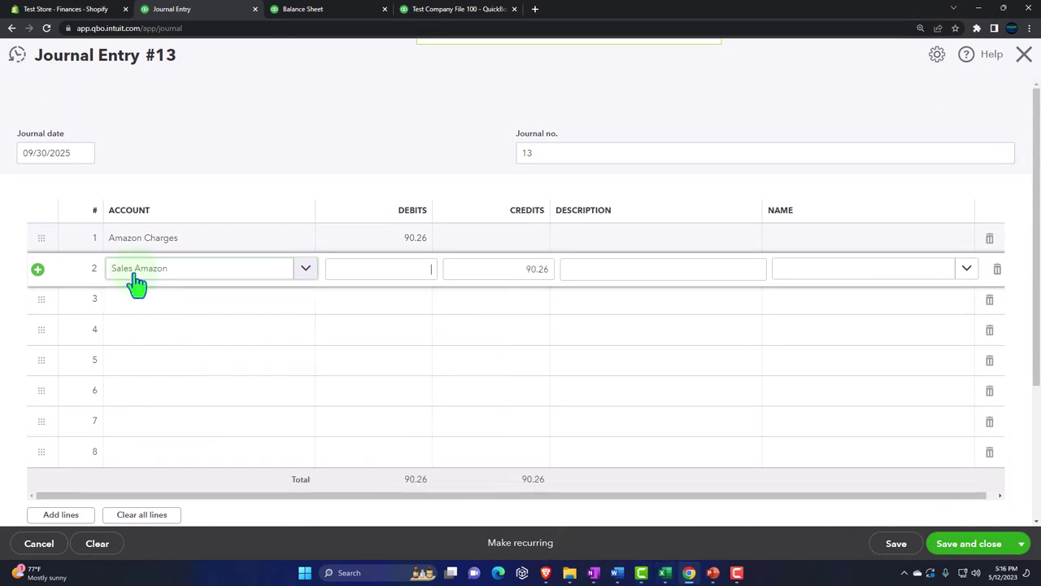
# Step: Check the worksheet's second seller fee line and replace the line 2 credit with 16.00
pyautogui.click(666, 573)
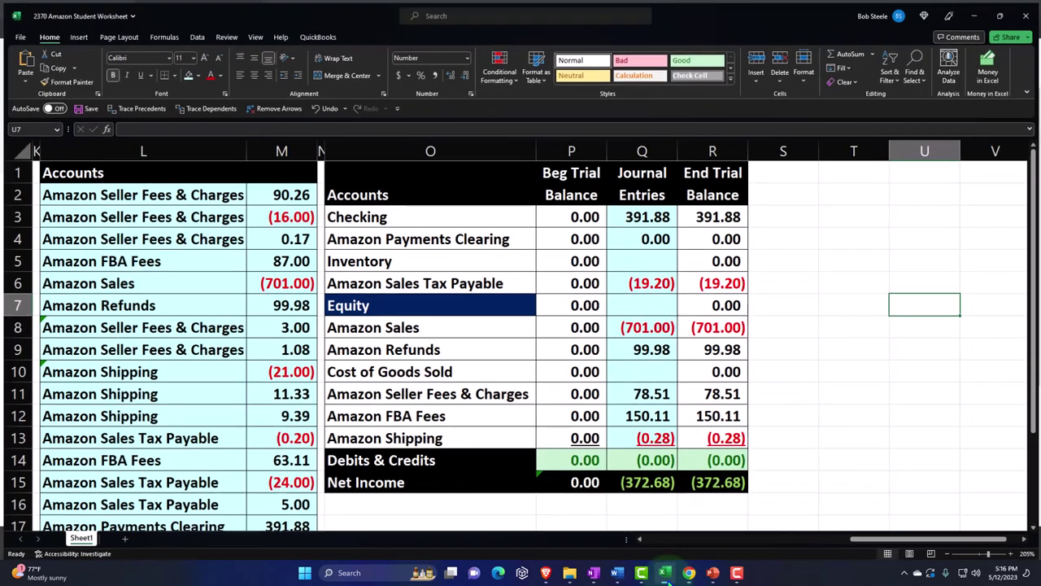
pyautogui.click(665, 573)
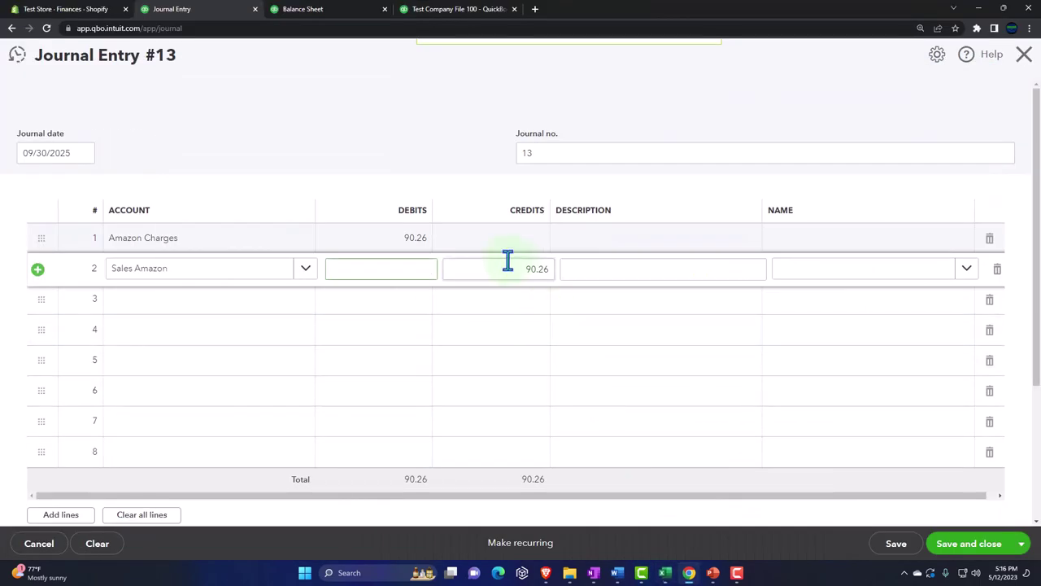
pyautogui.moveTo(507, 264); pyautogui.dragTo(566, 272)
pyautogui.write('16')
pyautogui.click(568, 268)
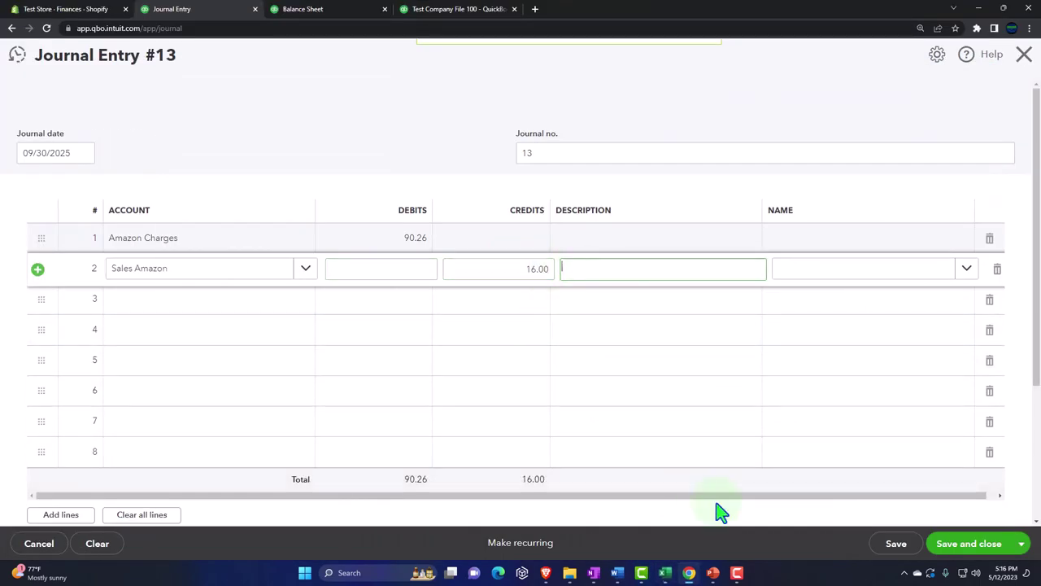
pyautogui.click(666, 573)
pyautogui.click(665, 573)
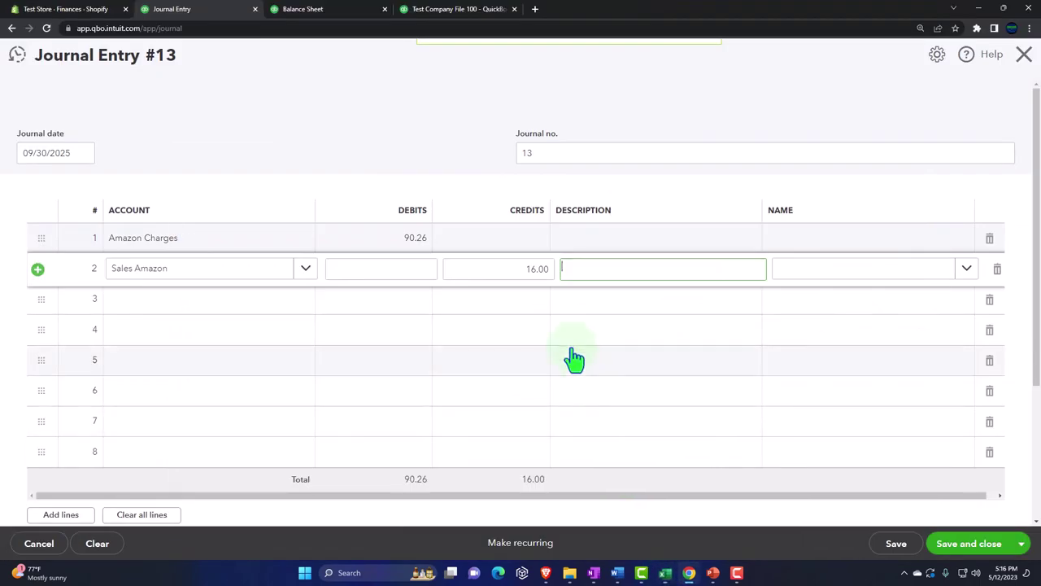
pyautogui.press('Tab')
pyautogui.press('Tab')
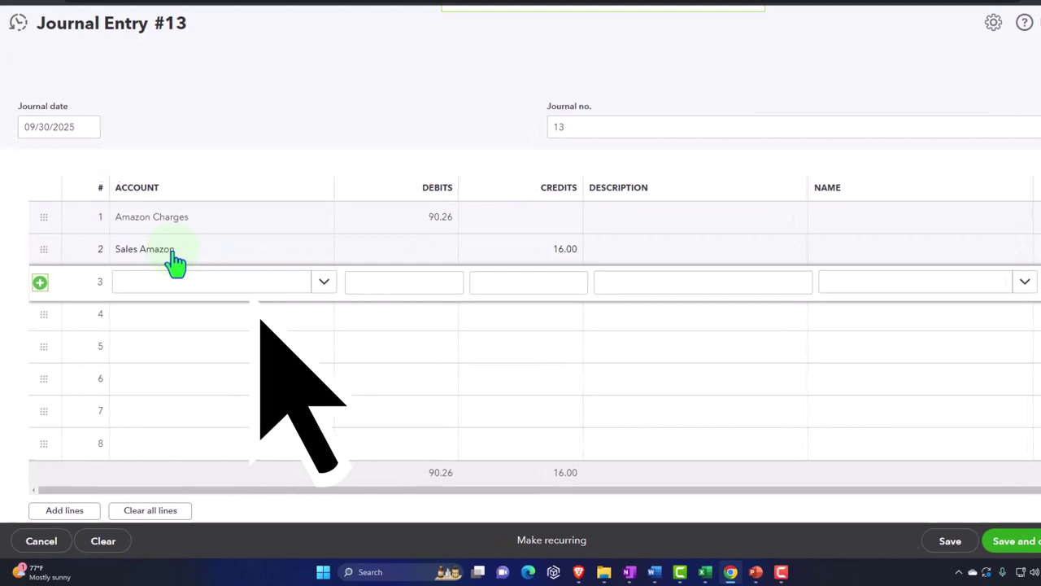
# Step: Change the account on journal line 2 to the Amazon Charges expense account
pyautogui.click(175, 259)
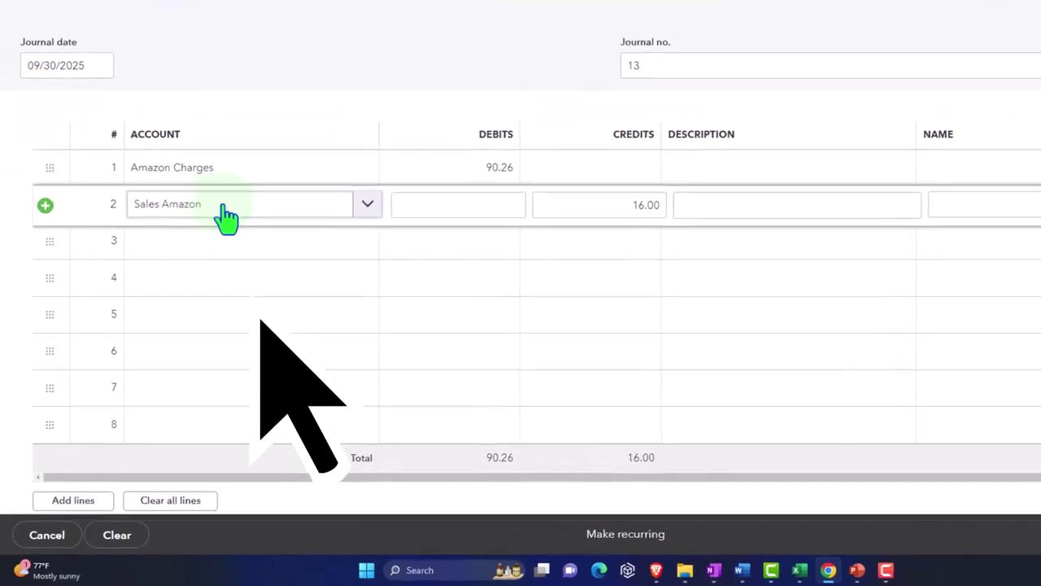
pyautogui.click(175, 252)
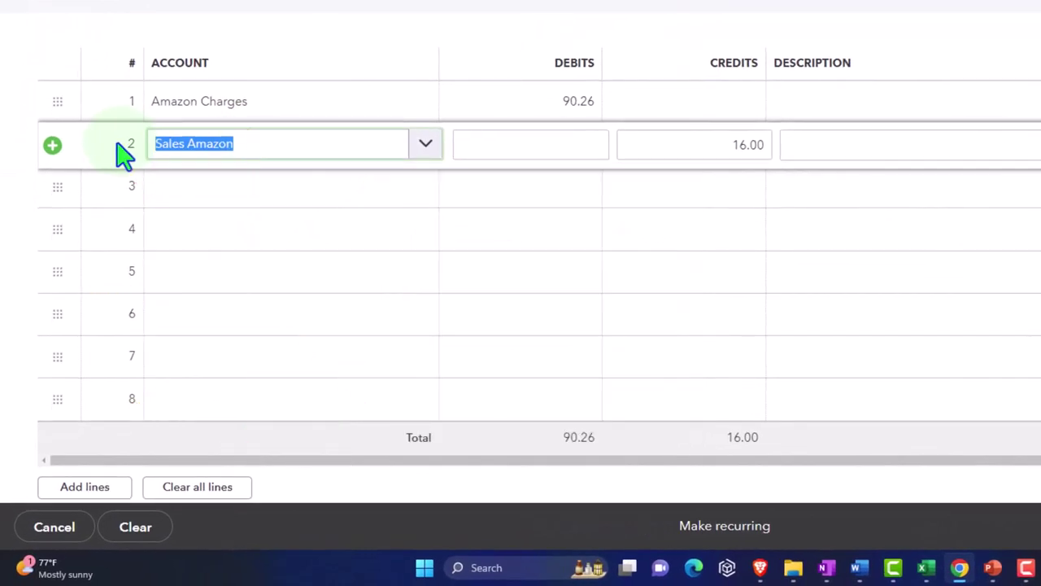
pyautogui.write('Az')
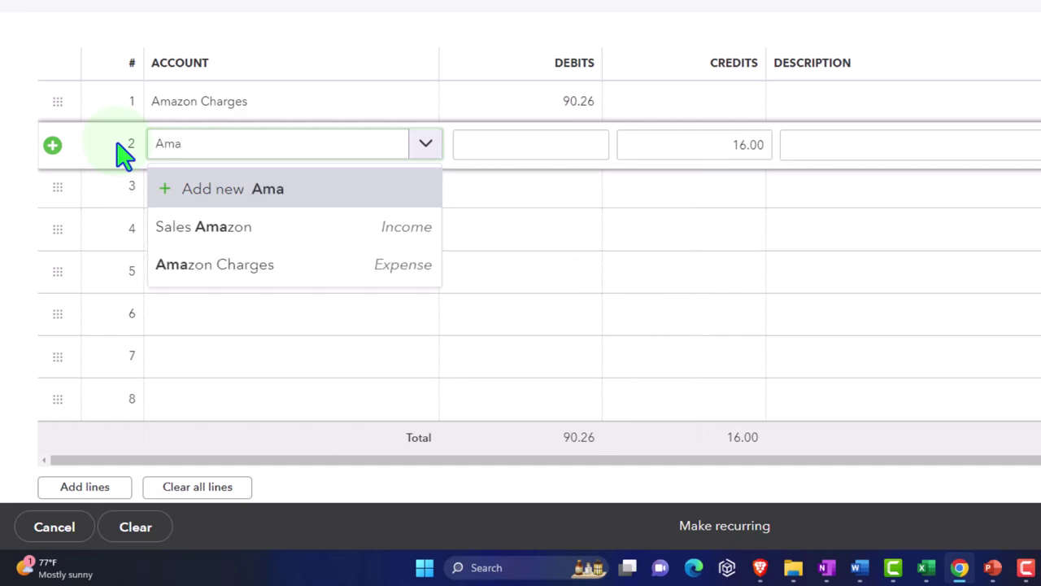
pyautogui.write('n')
pyautogui.press('Down')
pyautogui.press('Down')
pyautogui.press('Tab')
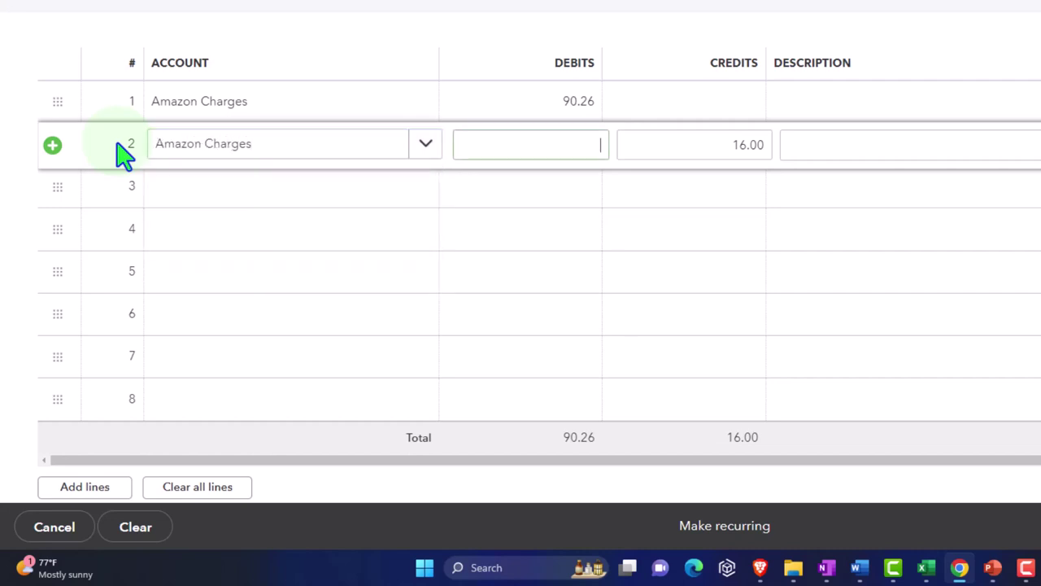
# Step: Assign journal line 3 to the Amazon Charges expense account
pyautogui.press('Tab')
pyautogui.press('Tab')
pyautogui.press('Tab')
pyautogui.press('Tab')
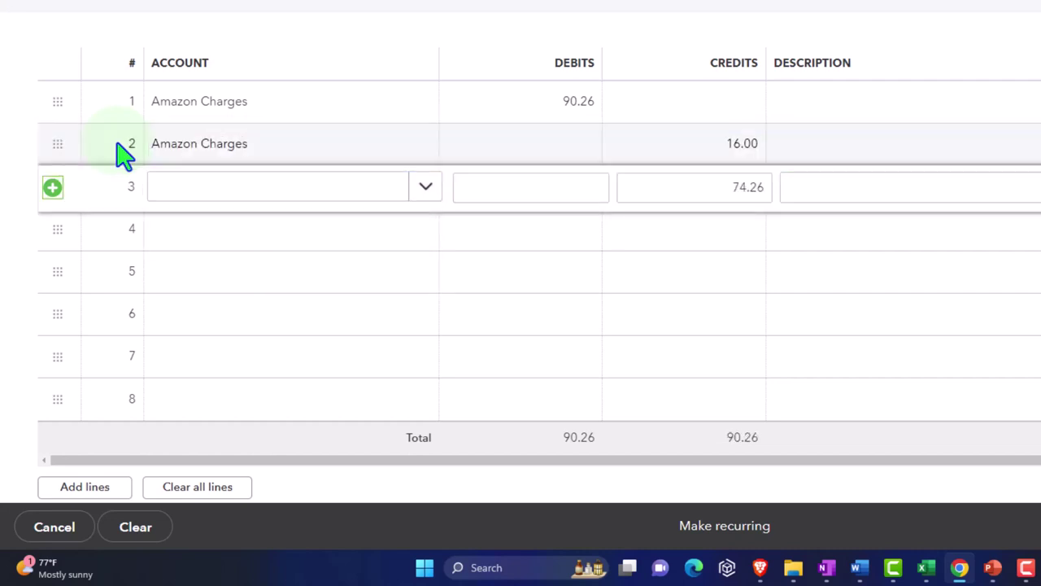
pyautogui.write('z')
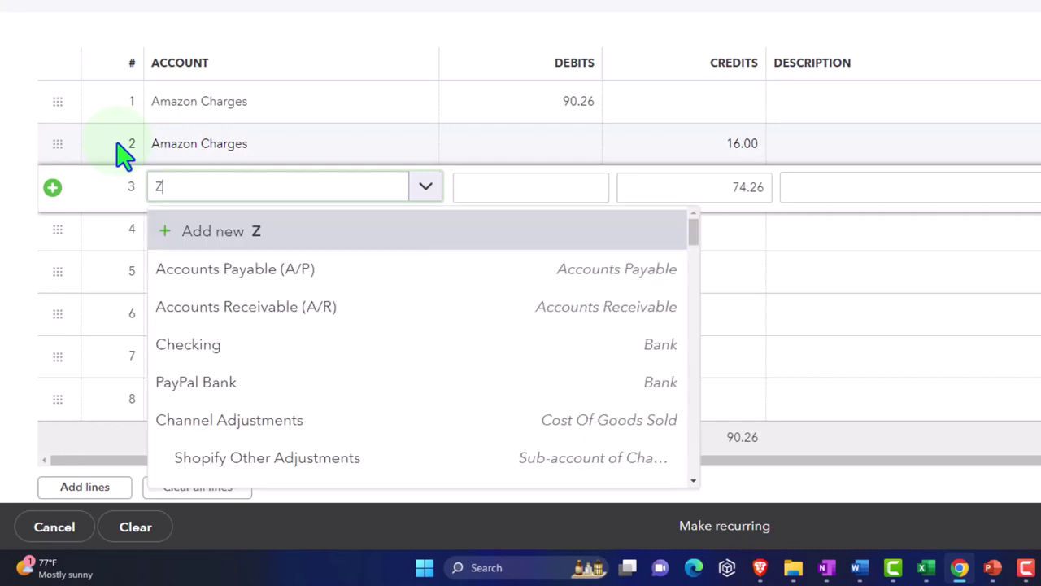
pyautogui.write('Am')
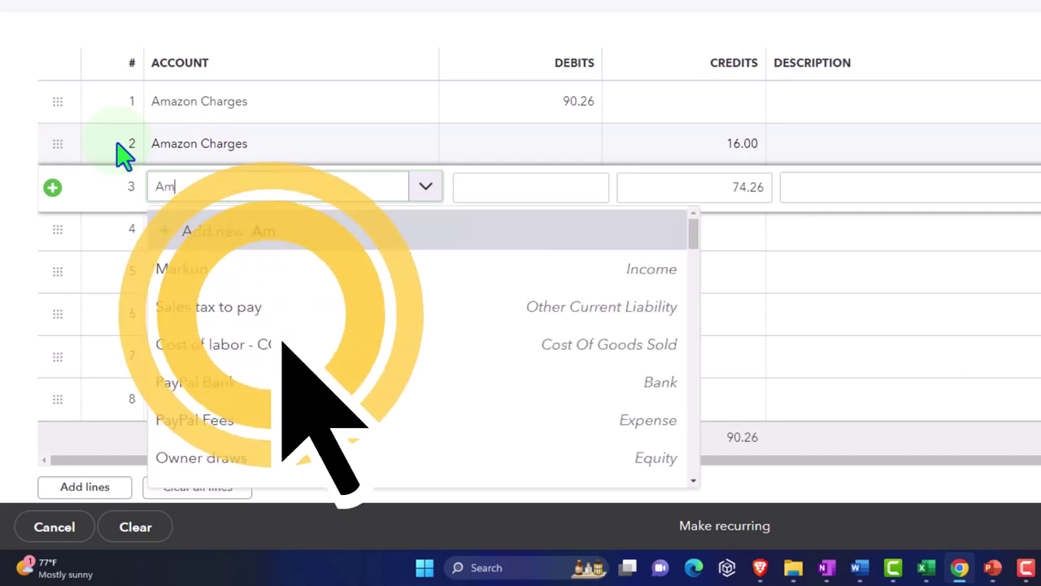
pyautogui.write('azon Char')
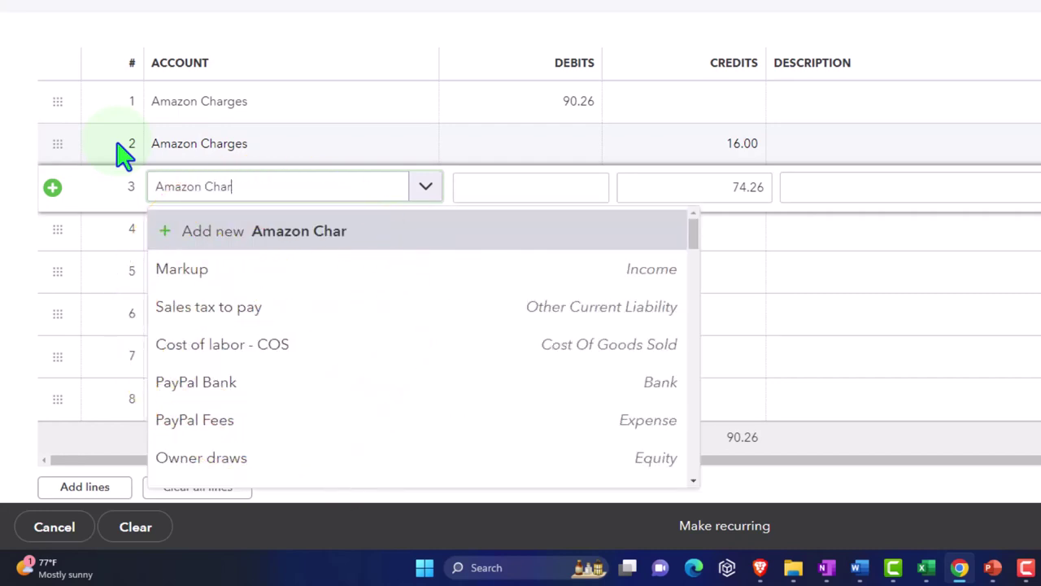
pyautogui.press('Down')
pyautogui.press('Tab')
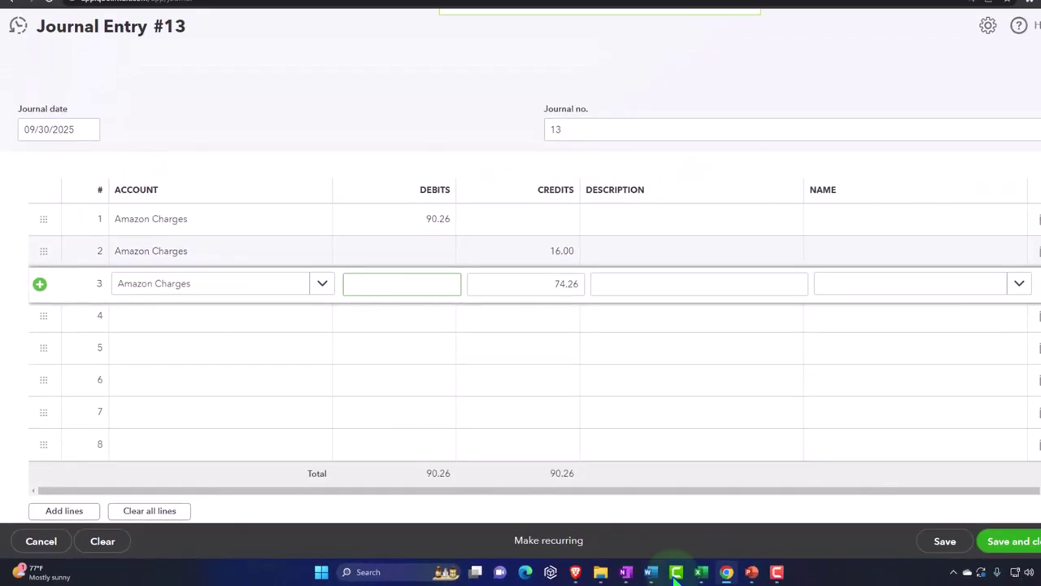
# Step: Check the third seller fee line in the Excel worksheet and enter 0.17 as the debit on journal line 3
pyautogui.click(776, 570)
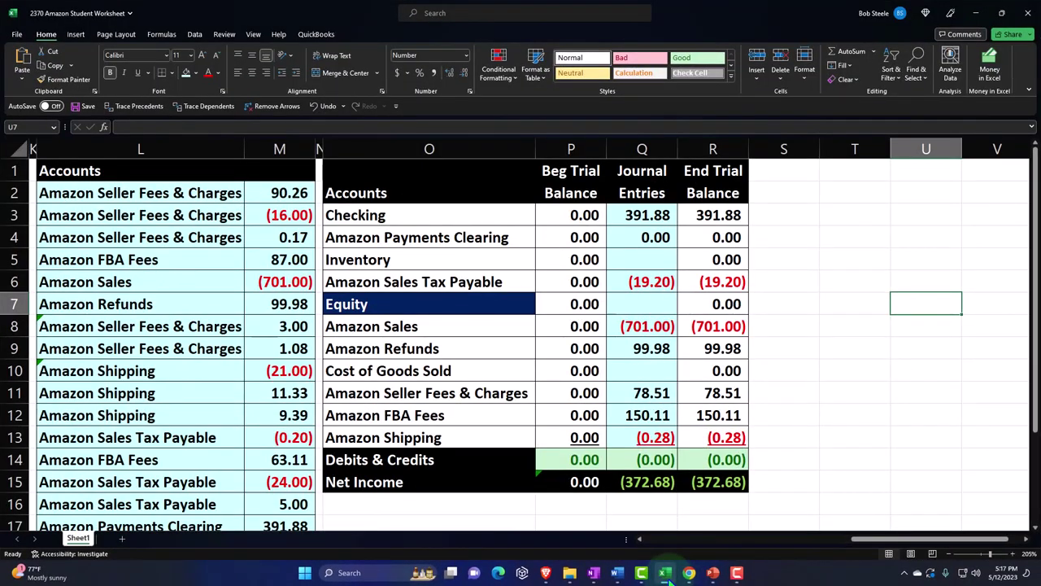
pyautogui.click(667, 574)
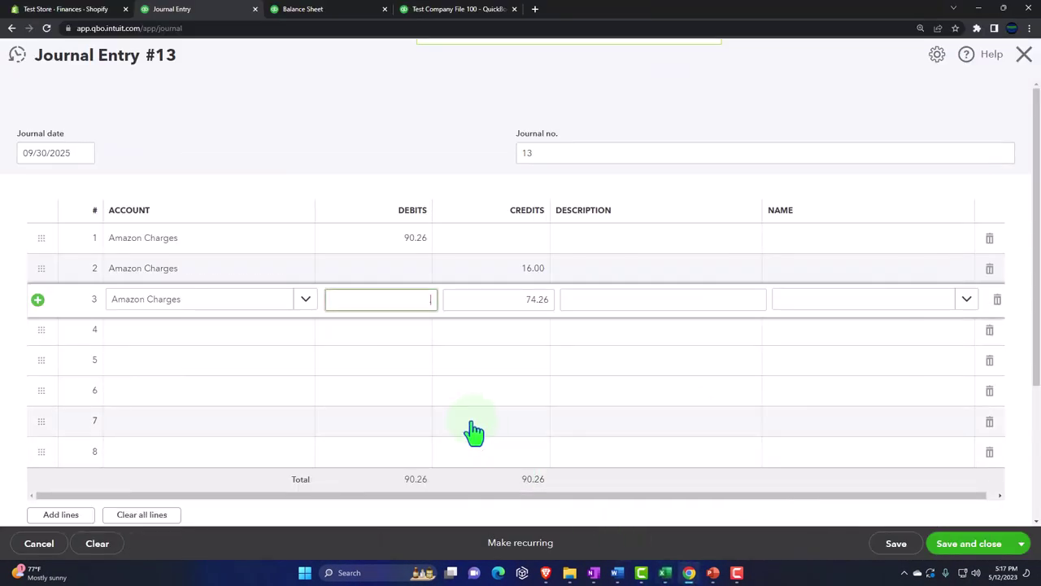
pyautogui.write('0.17')
pyautogui.press('Tab')
pyautogui.press('Tab')
pyautogui.press('Tab')
pyautogui.press('Tab')
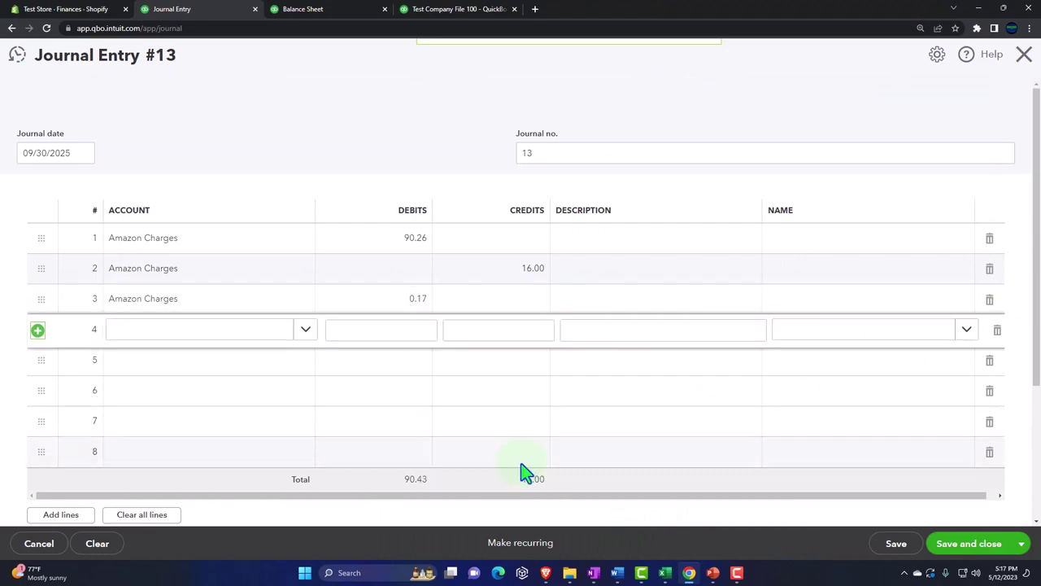
# Step: Check the worksheet's fourth account line in Excel and start adding a new account named Amazon FBA Fees on journal line 4
pyautogui.click(667, 574)
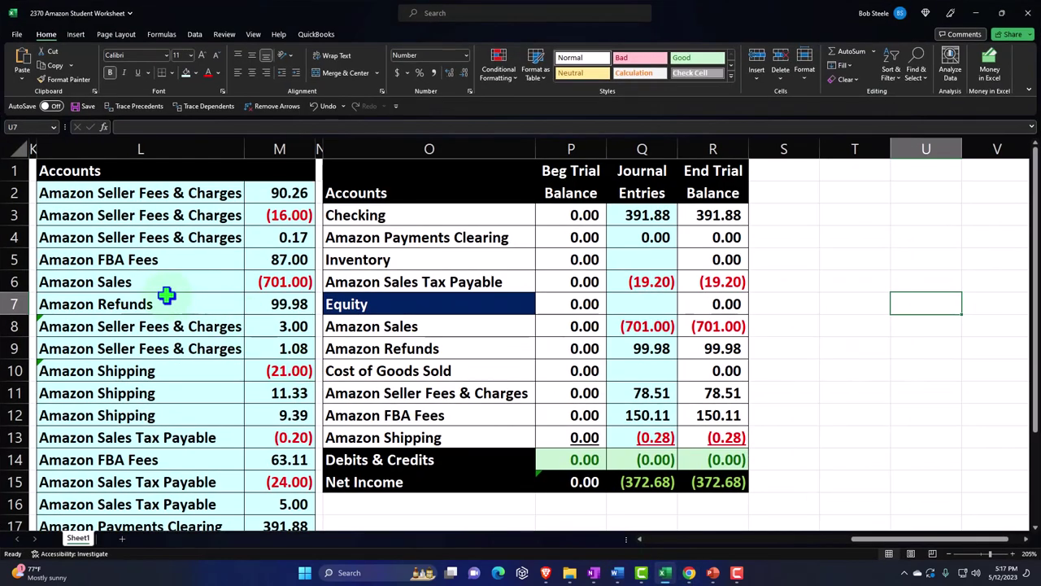
pyautogui.doubleClick(164, 260)
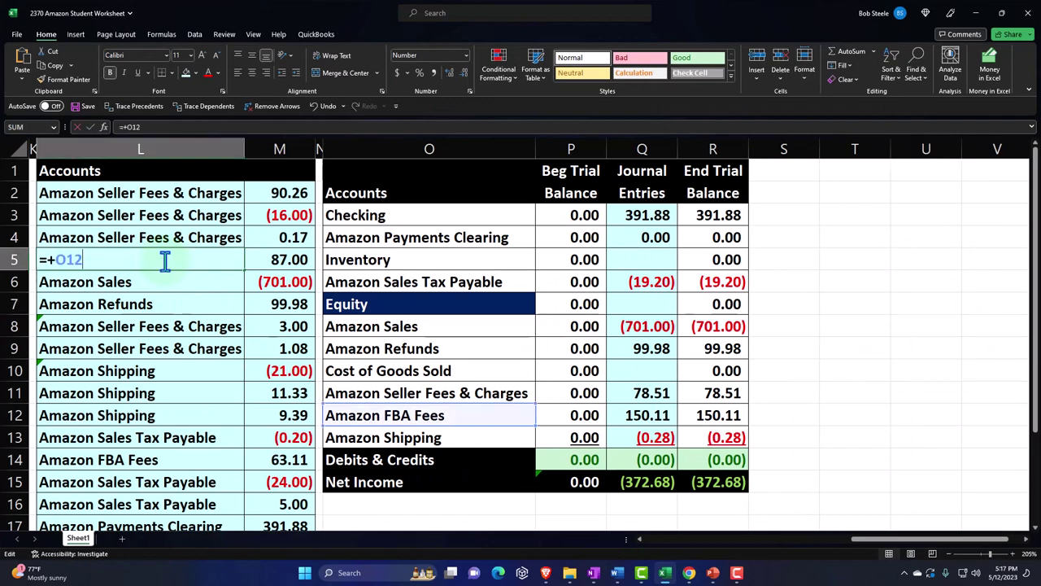
pyautogui.press('Return')
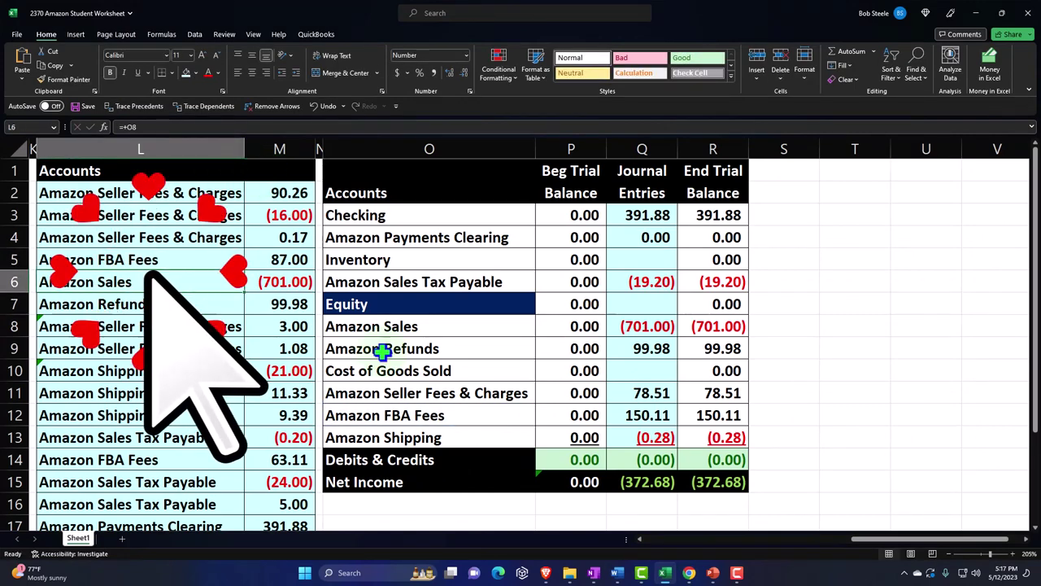
pyautogui.click(667, 575)
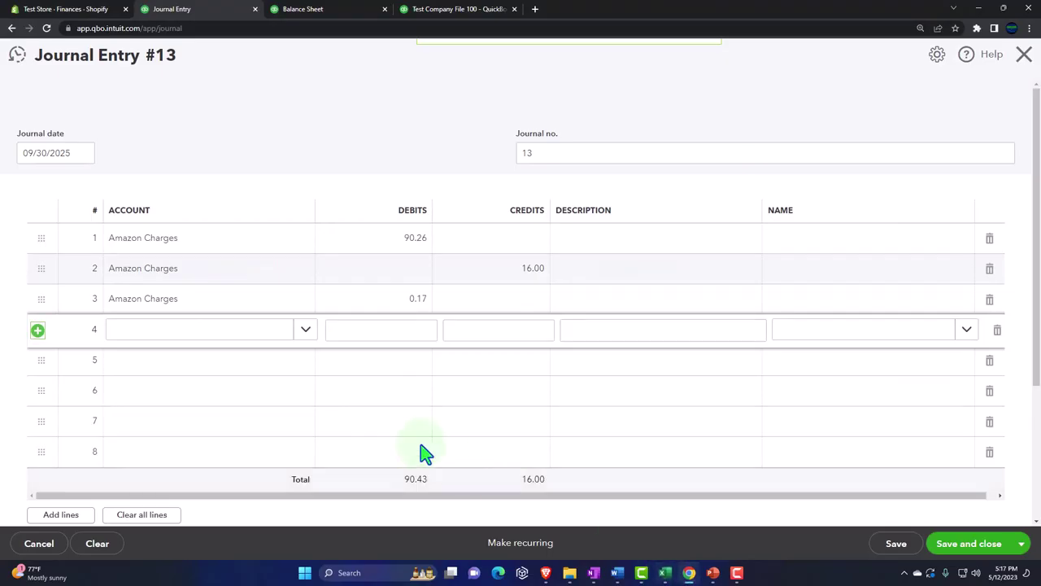
pyautogui.click(193, 340)
pyautogui.write('Azon FBA Fe')
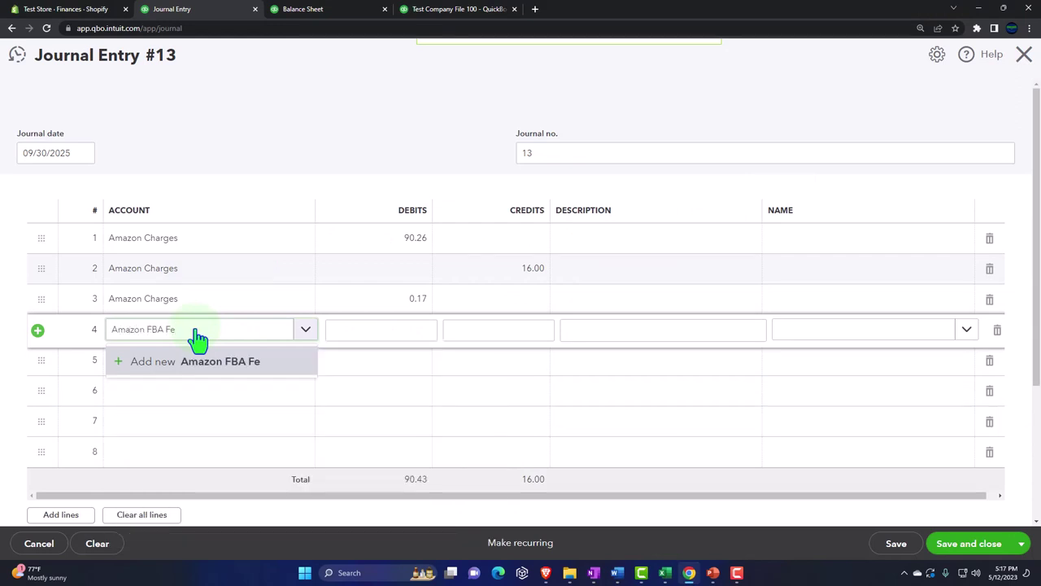
pyautogui.write('azon FBA Fees')
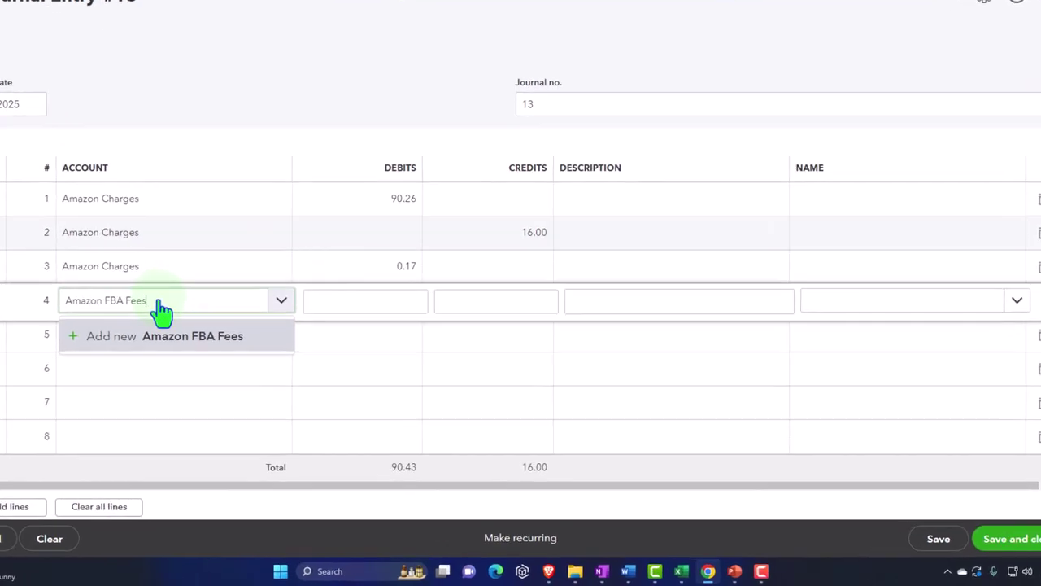
pyautogui.press('Tab')
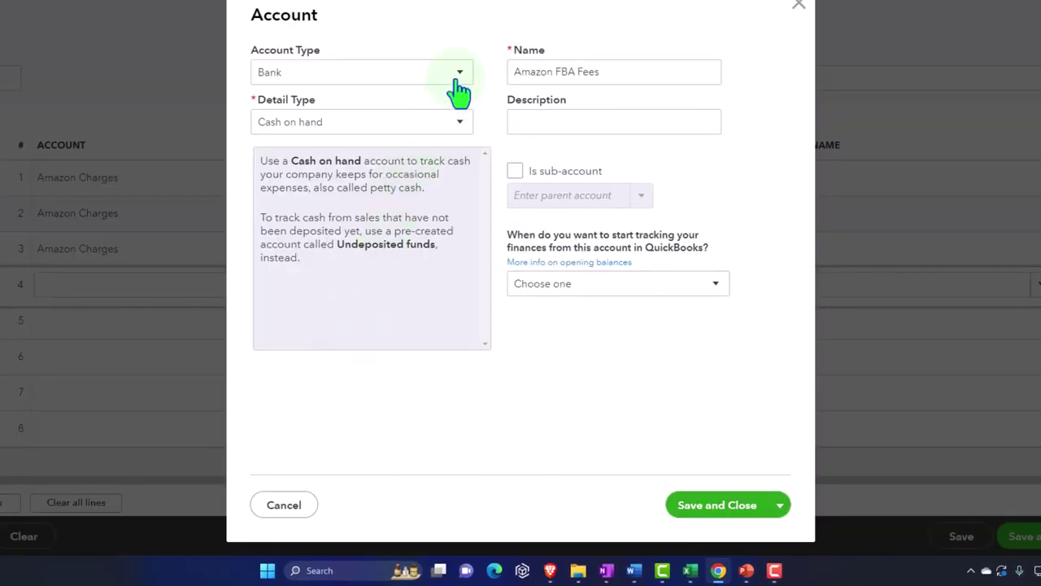
# Step: Set the new Amazon FBA Fees account's type to Expenses and open its detail type choices
pyautogui.click(458, 74)
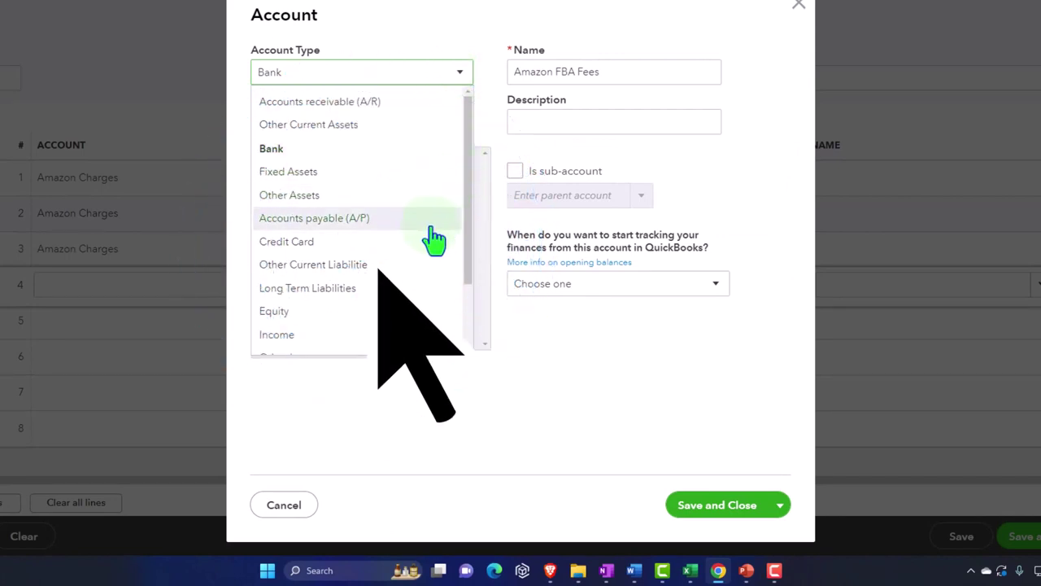
pyautogui.scroll(-3, 424, 257)
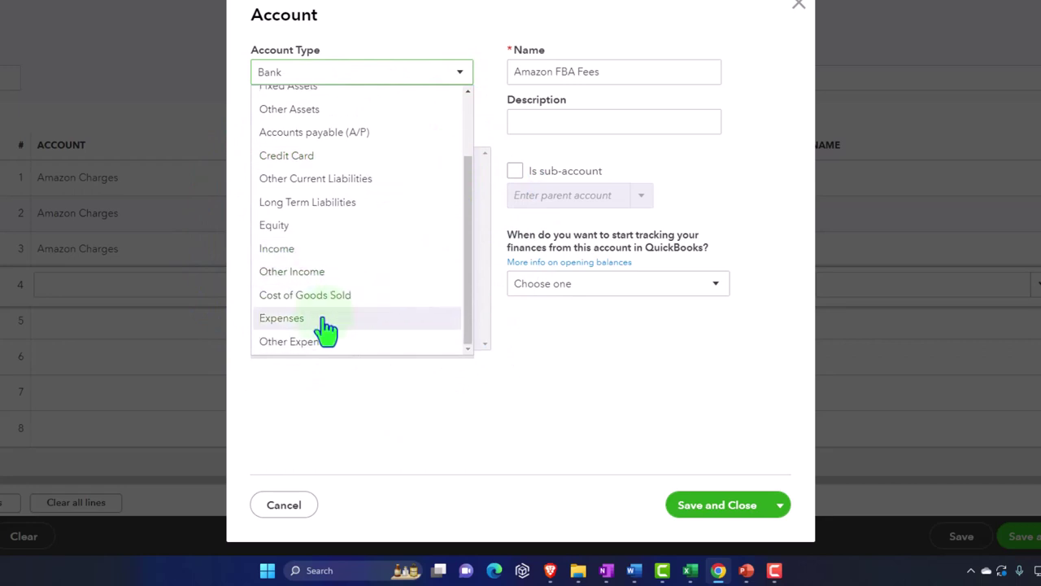
pyautogui.click(322, 319)
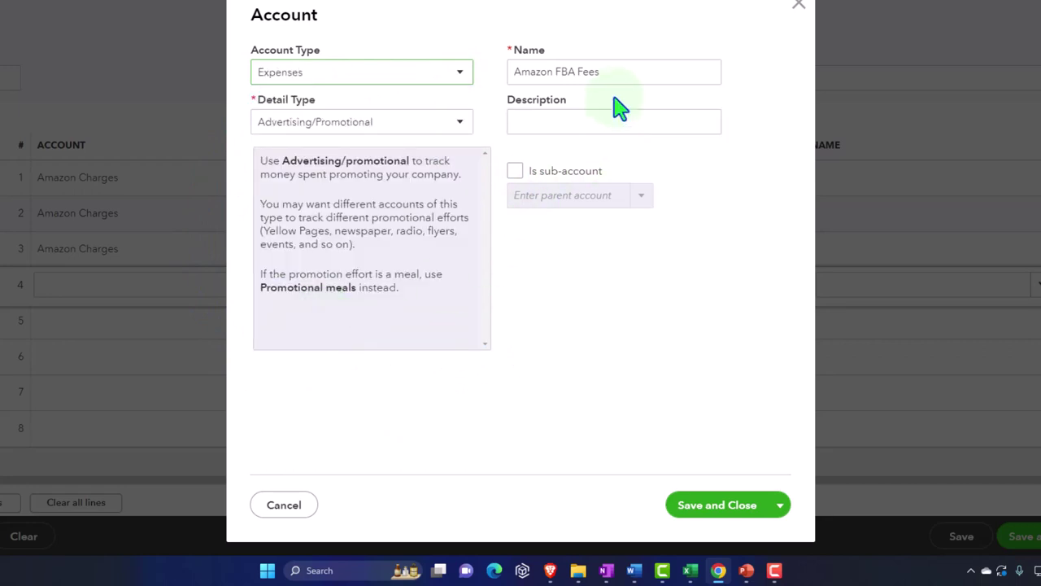
pyautogui.click(462, 124)
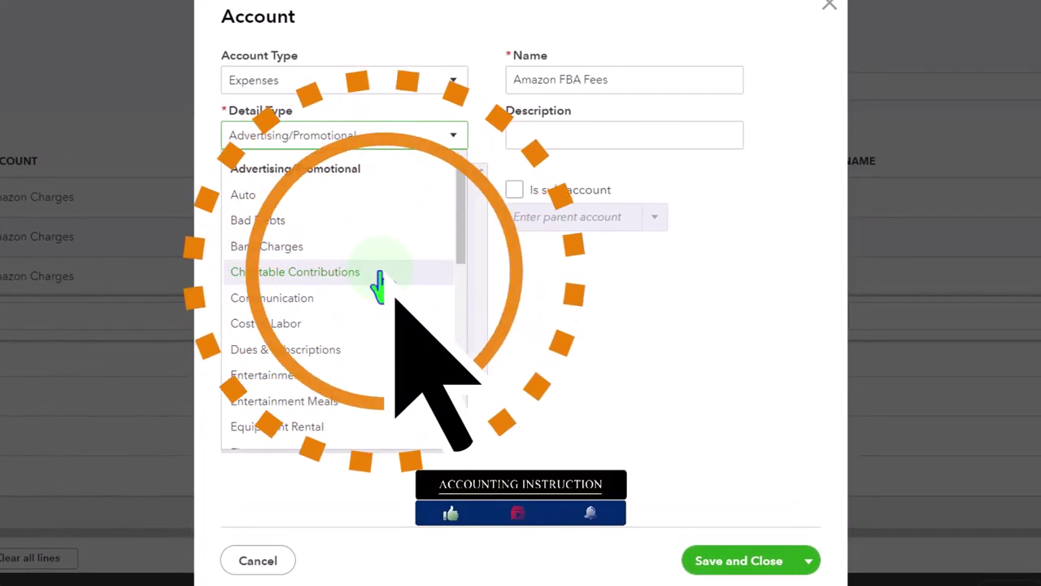
# Step: Set the Amazon FBA Fees account's detail type to Other Business Expenses and save the new account
pyautogui.scroll(-3, 379, 283)
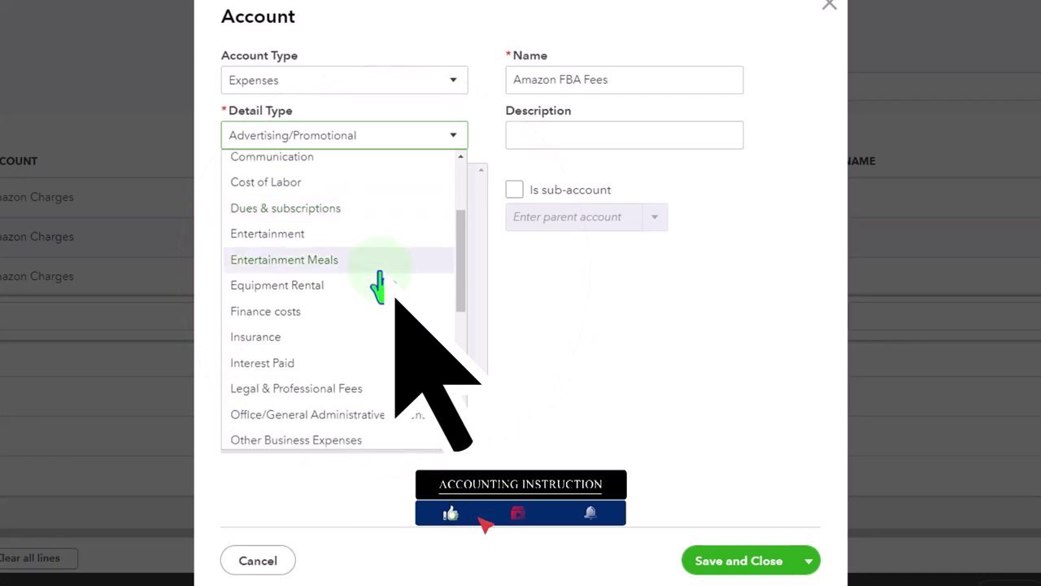
pyautogui.scroll(2, 380, 284)
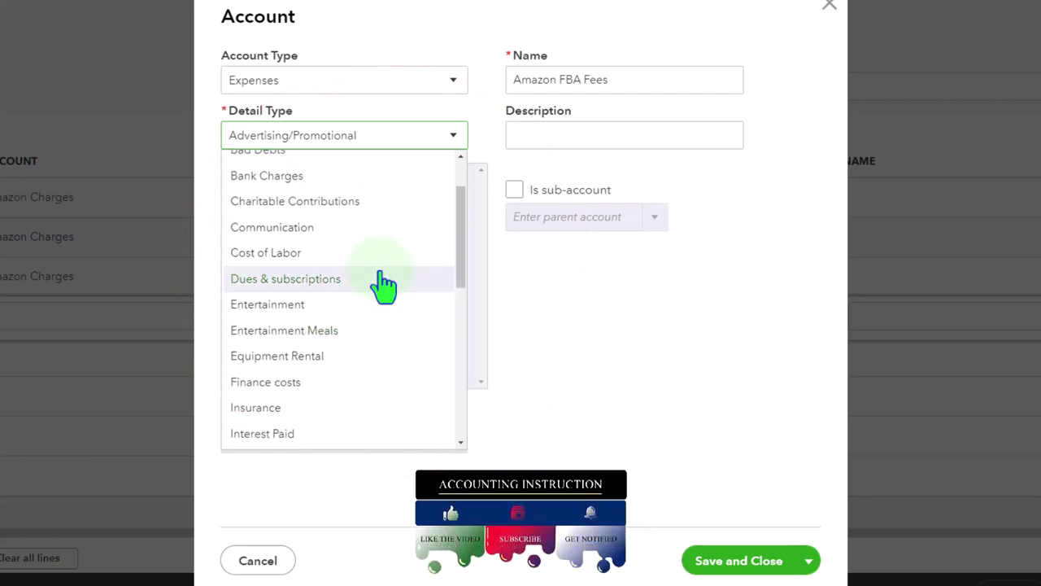
pyautogui.scroll(-4, 383, 285)
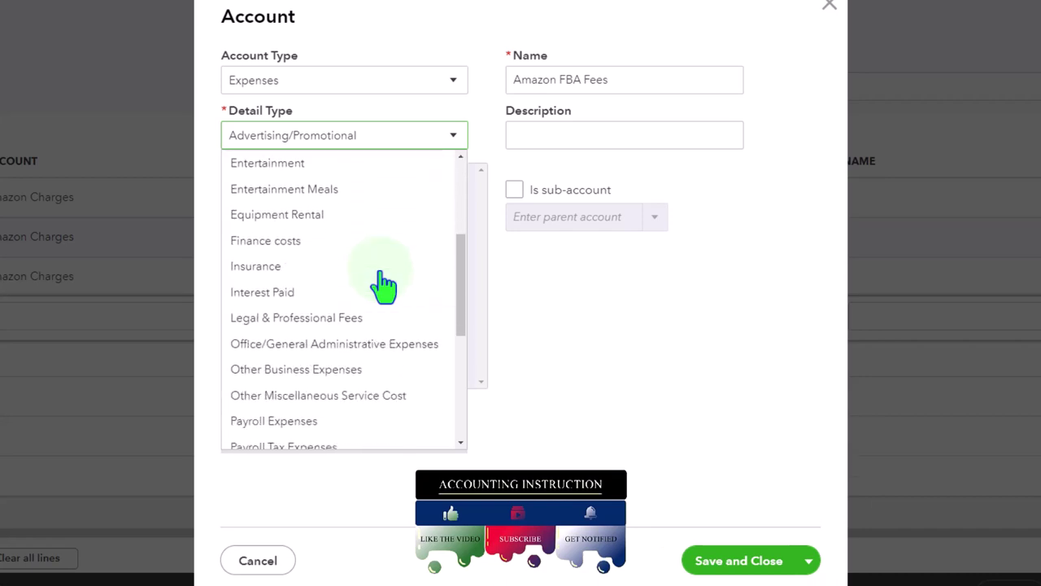
pyautogui.scroll(-1, 381, 274)
pyautogui.click(363, 299)
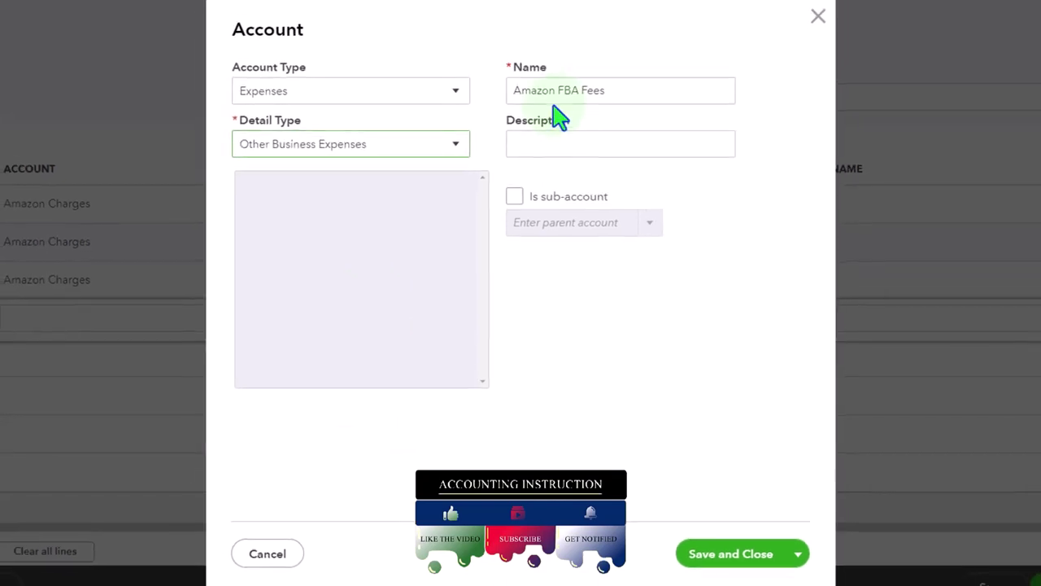
pyautogui.click(716, 554)
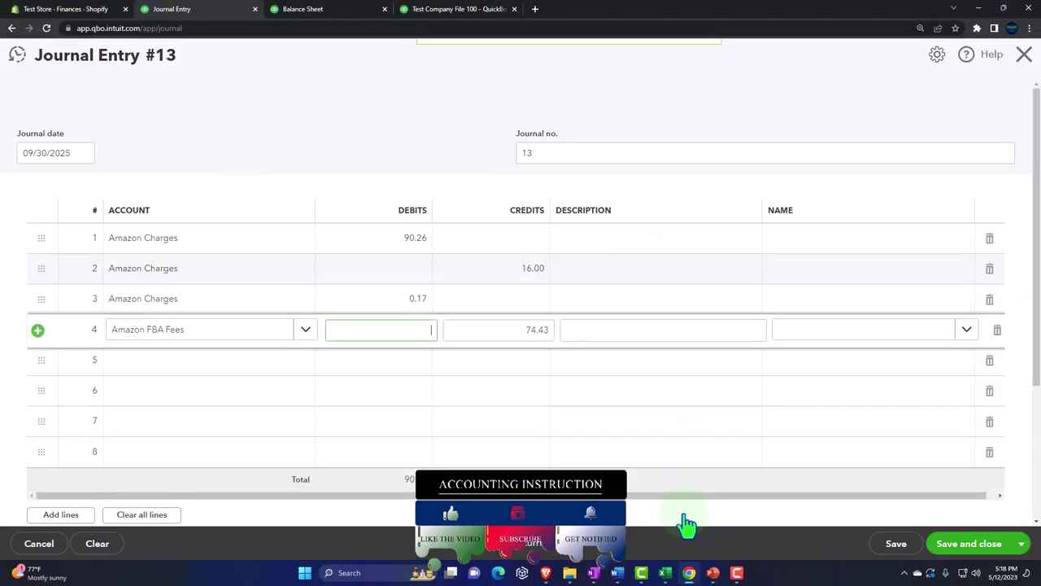
# Step: Check the FBA fees amount in the Excel worksheet and enter a debit of 87 for Amazon FBA Fees on journal line 4
pyautogui.click(666, 573)
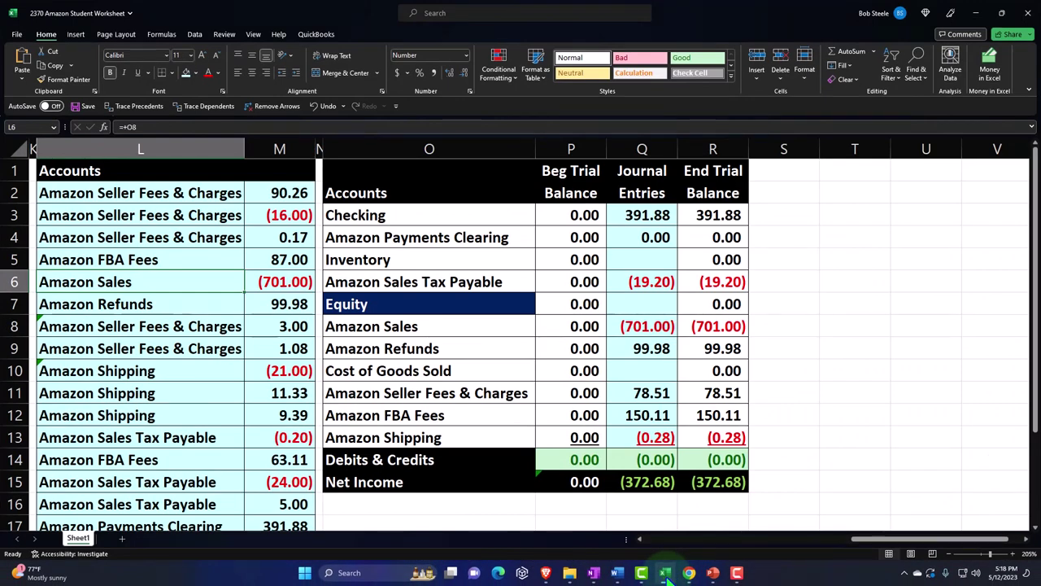
pyautogui.click(665, 572)
pyautogui.click(432, 333)
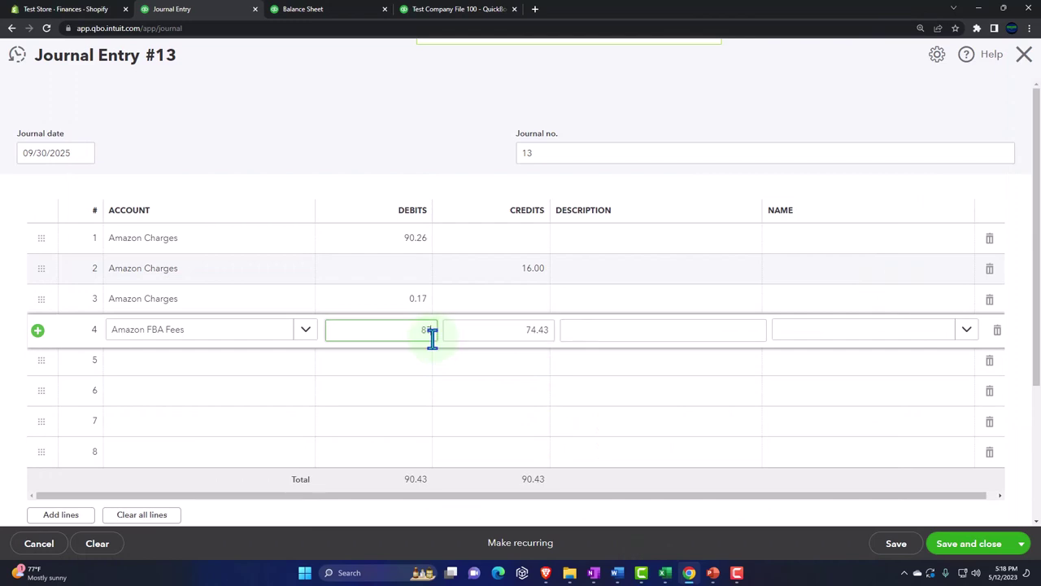
pyautogui.press('Tab')
pyautogui.press('Tab')
pyautogui.press('Tab')
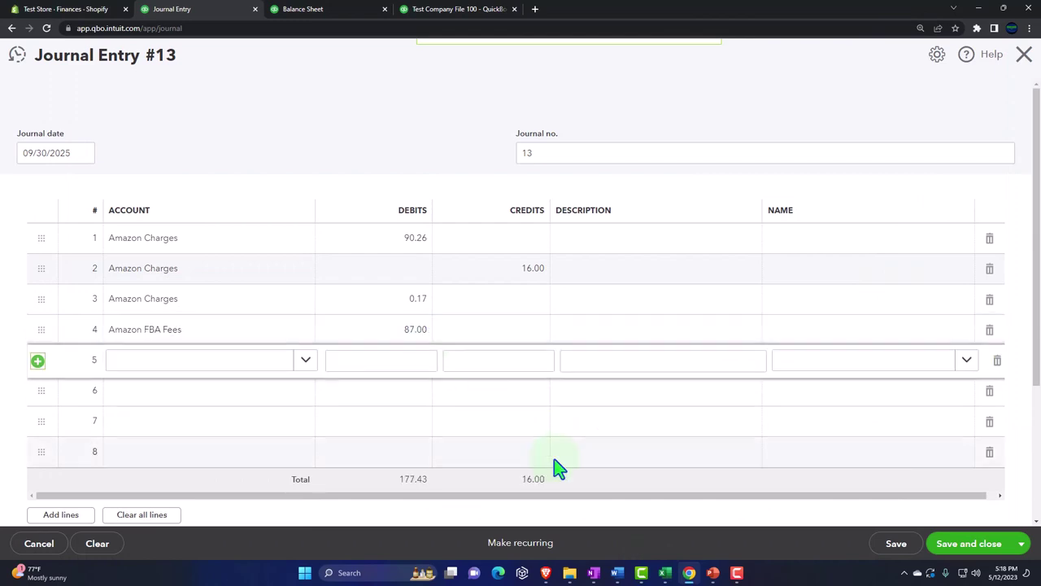
pyautogui.click(665, 573)
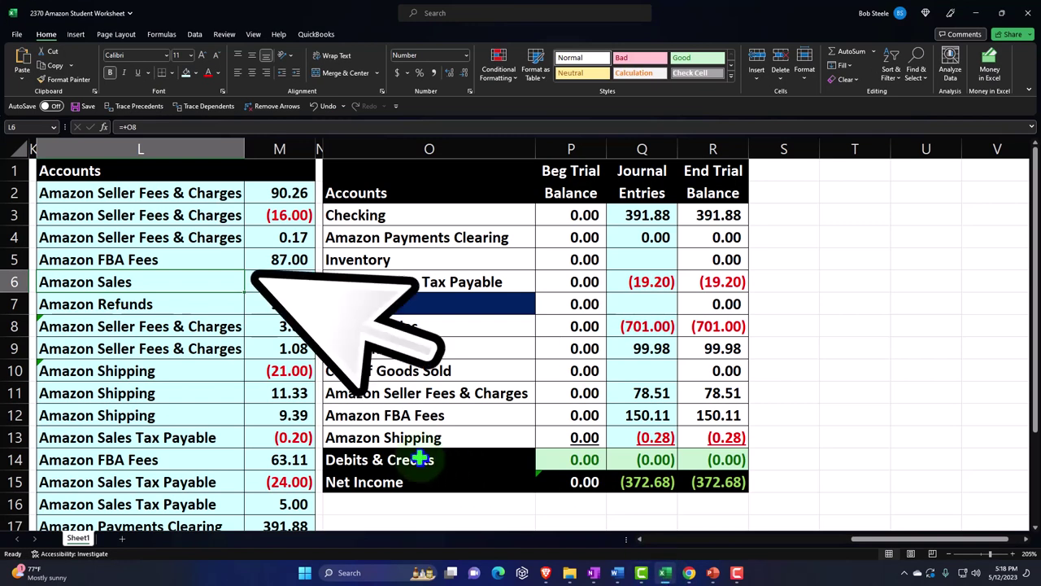
pyautogui.click(689, 573)
pyautogui.click(157, 377)
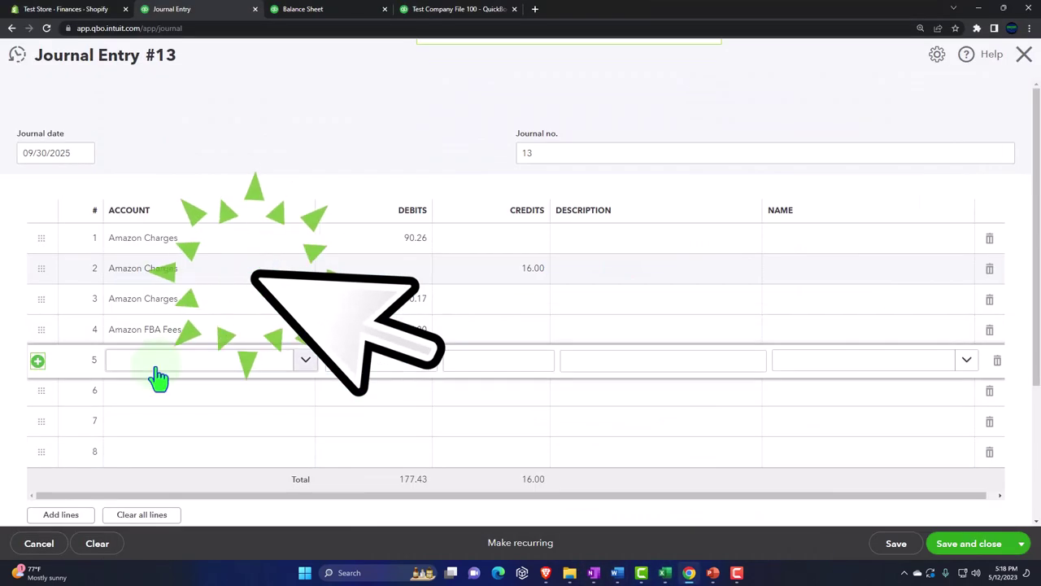
pyautogui.write('Az')
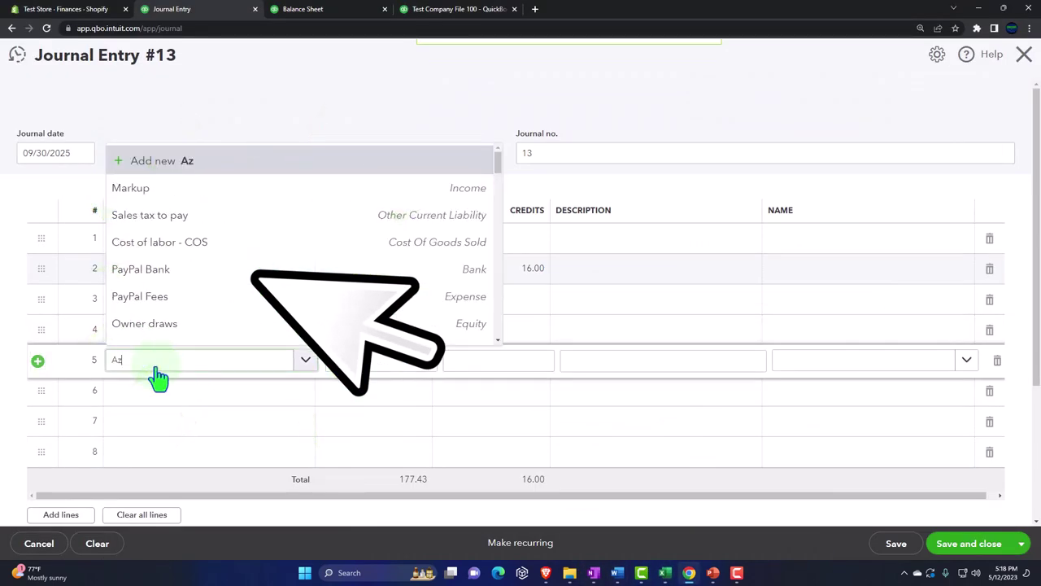
pyautogui.write('azon Sales')
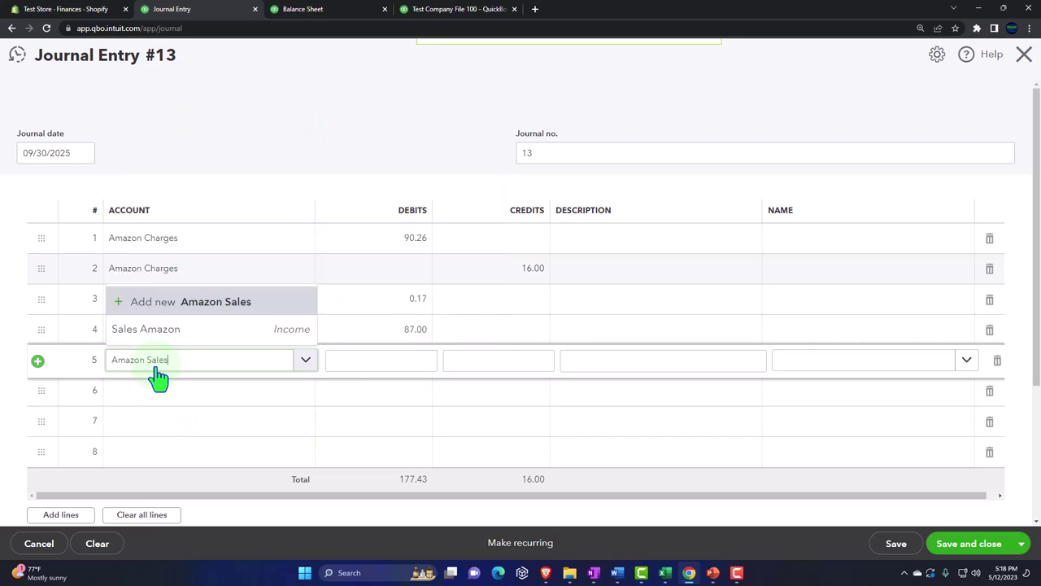
pyautogui.press('Return')
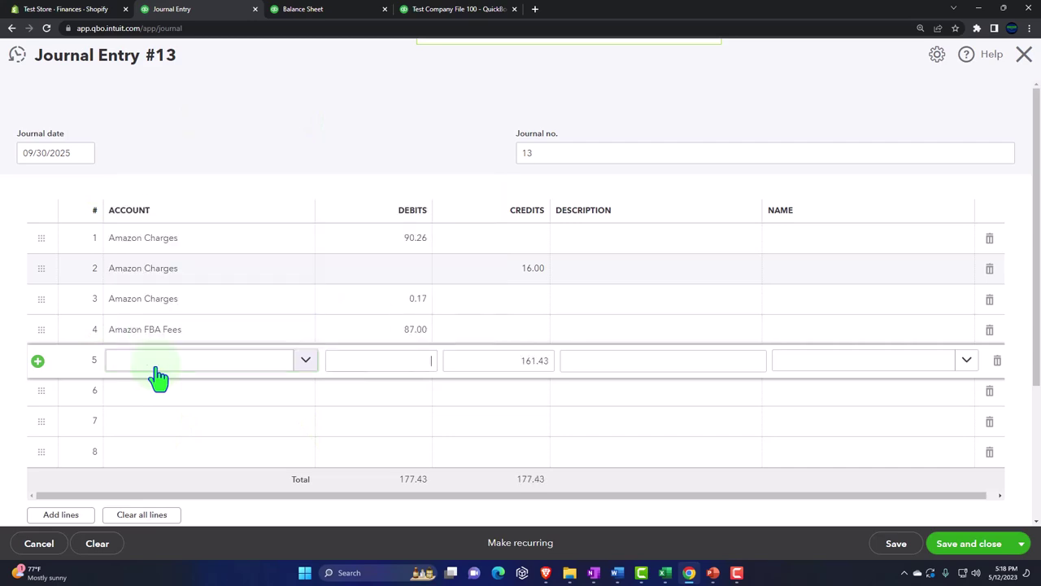
pyautogui.click(884, 10)
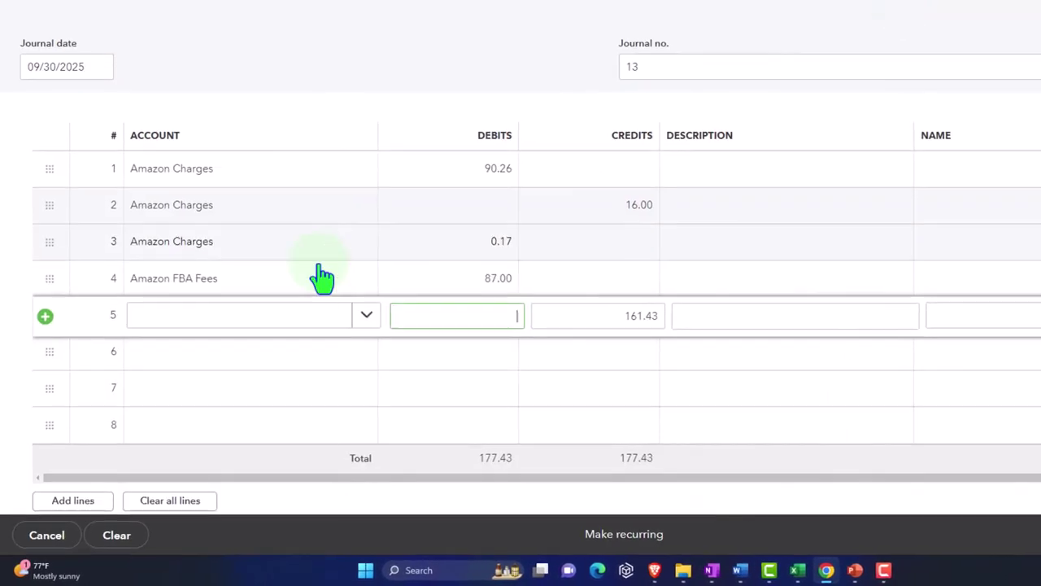
# Step: Assign the existing Sales Amazon account to journal line 5 with a credit of 701.00, checking the amount in the Excel worksheet
pyautogui.click(196, 323)
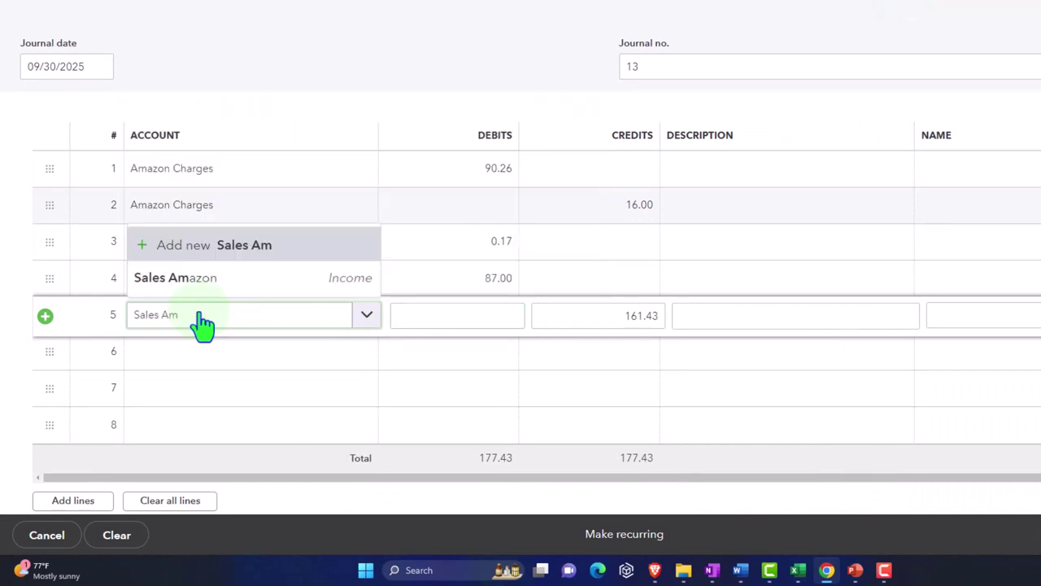
pyautogui.press('Down')
pyautogui.press('Tab')
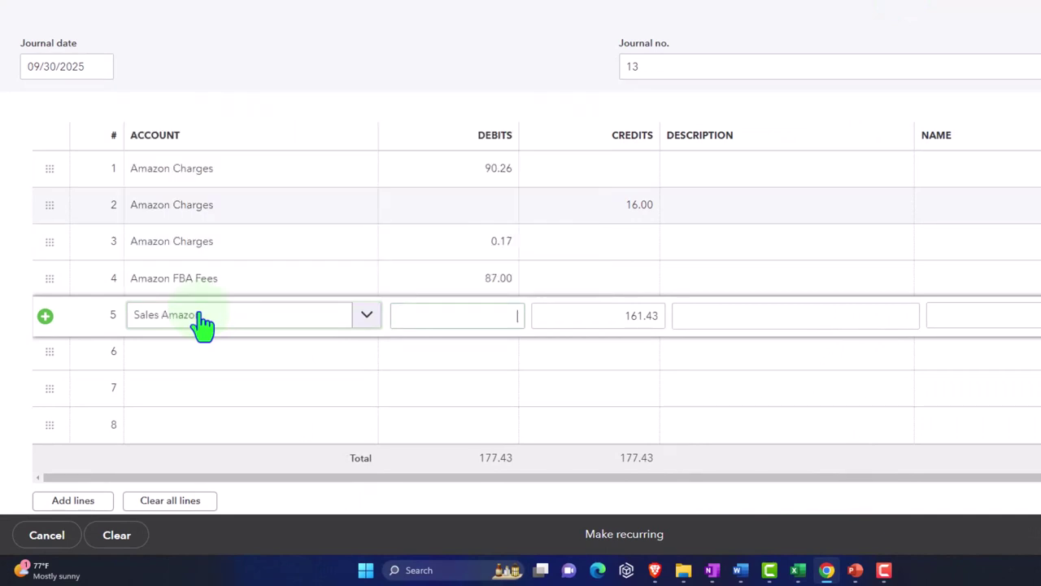
pyautogui.press('Tab')
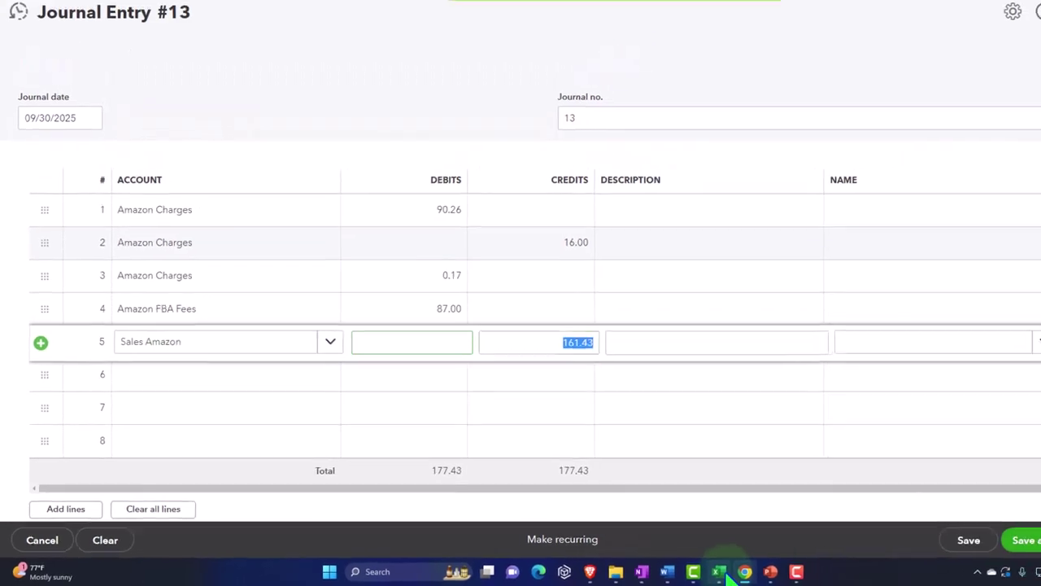
pyautogui.click(806, 569)
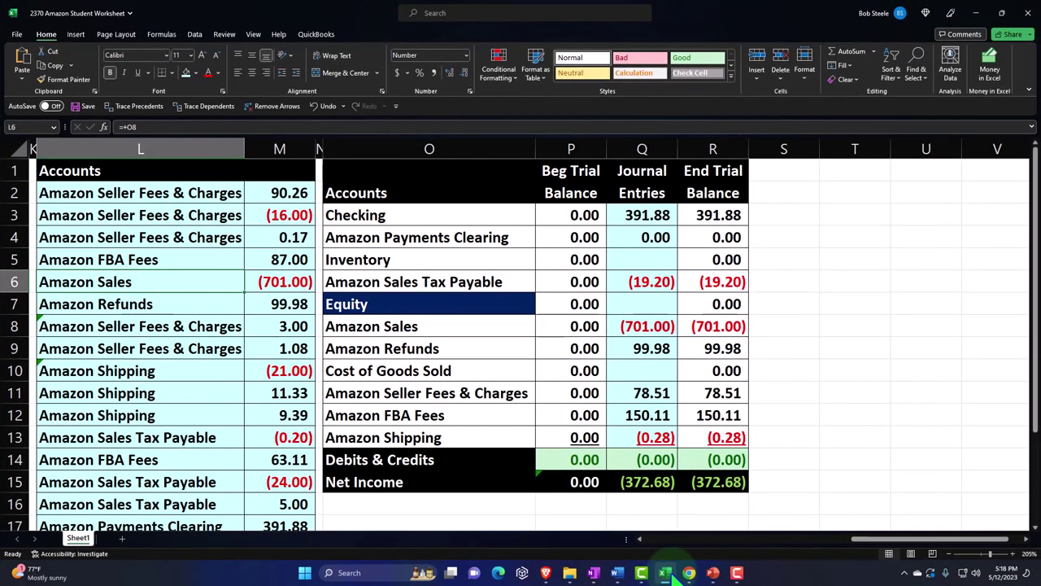
pyautogui.click(666, 573)
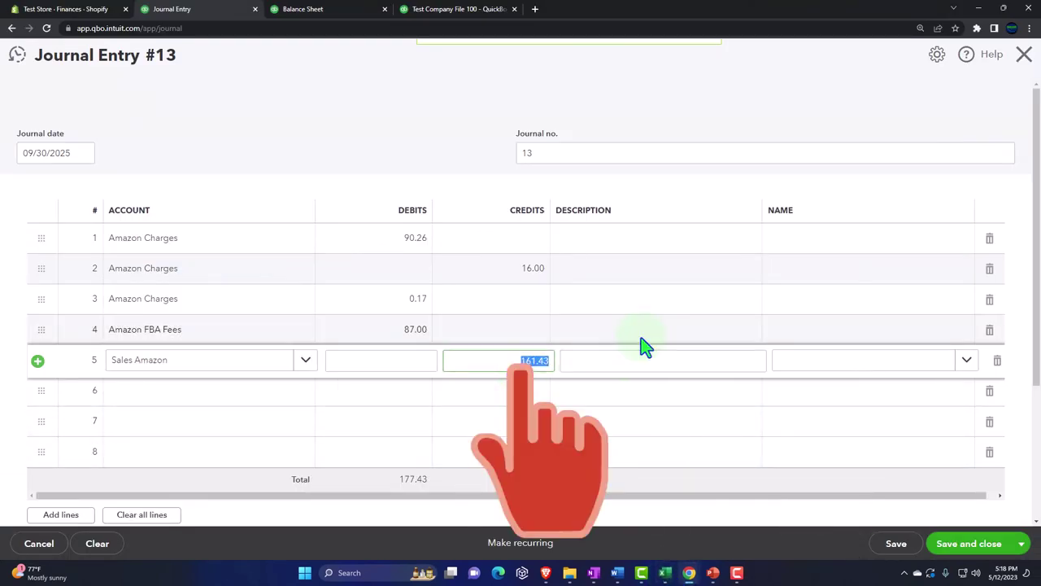
pyautogui.write('301')
pyautogui.press('Tab')
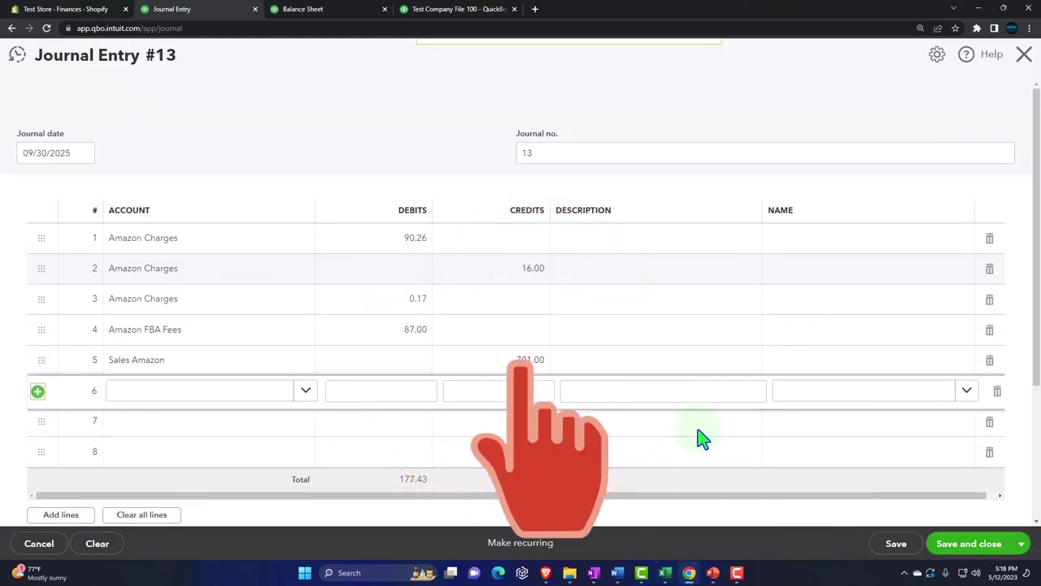
# Step: Look up the Amazon Refunds row in the Excel worksheet and start a new account named Amazon Refunds on journal line 6
pyautogui.click(665, 573)
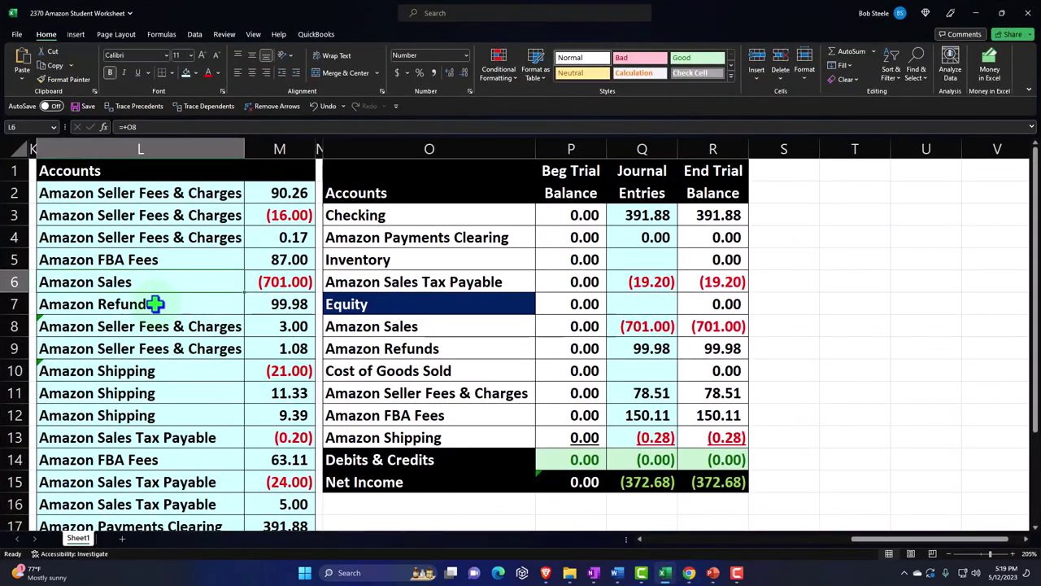
pyautogui.moveTo(155, 303); pyautogui.dragTo(255, 302)
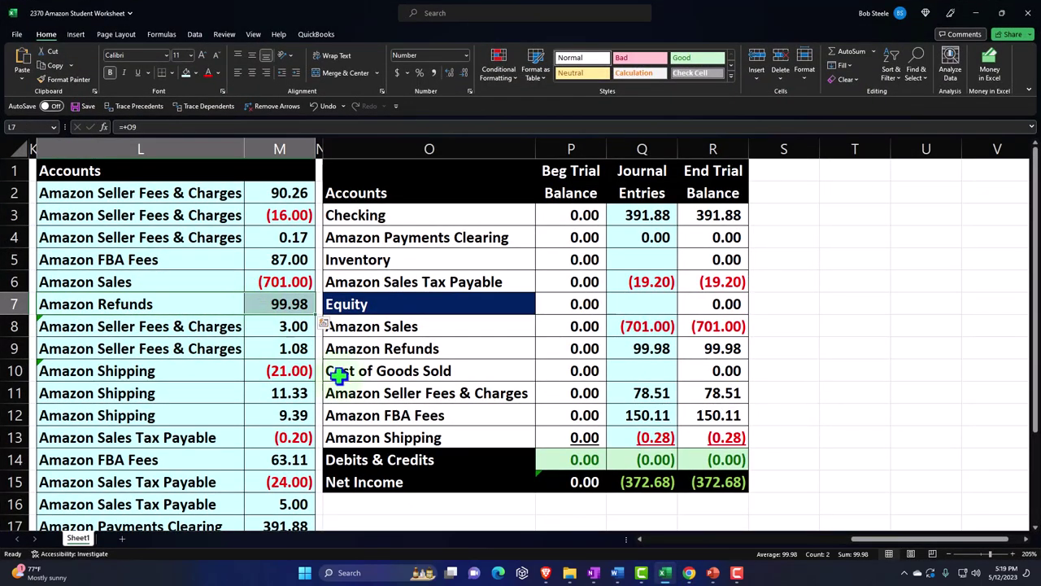
pyautogui.click(666, 573)
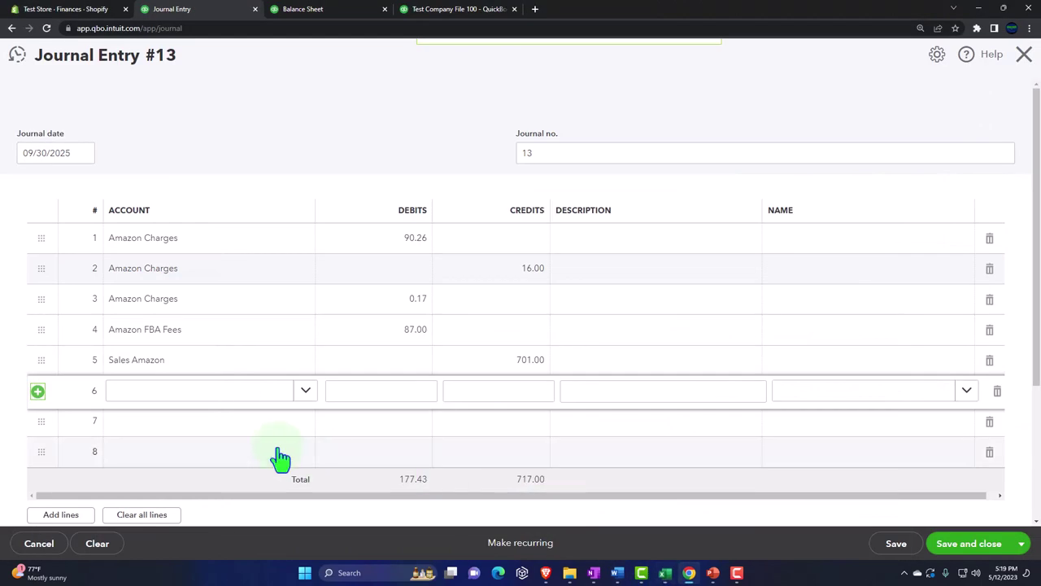
pyautogui.click(147, 399)
pyautogui.write('Am')
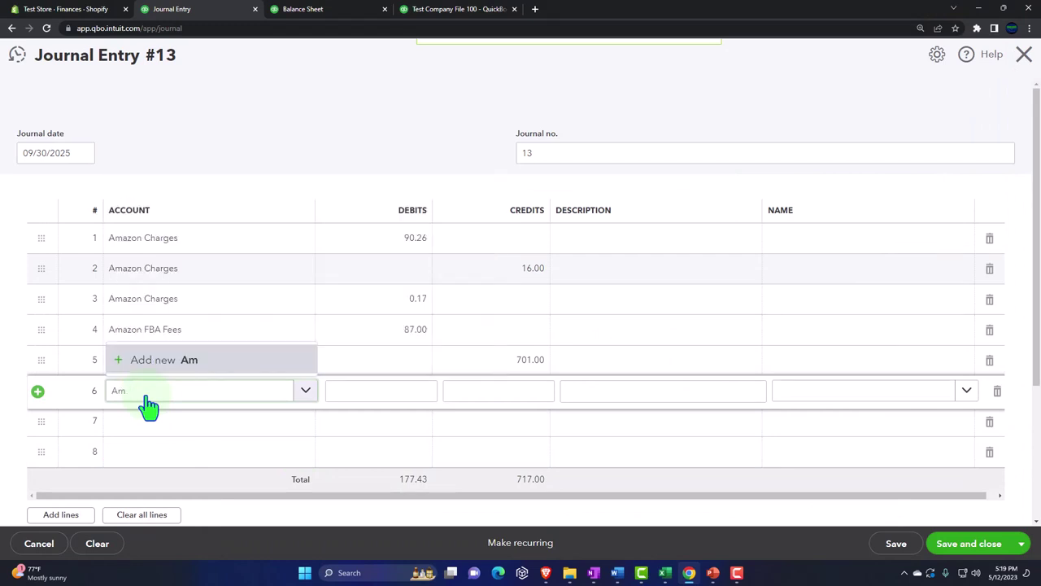
pyautogui.write('azon Re')
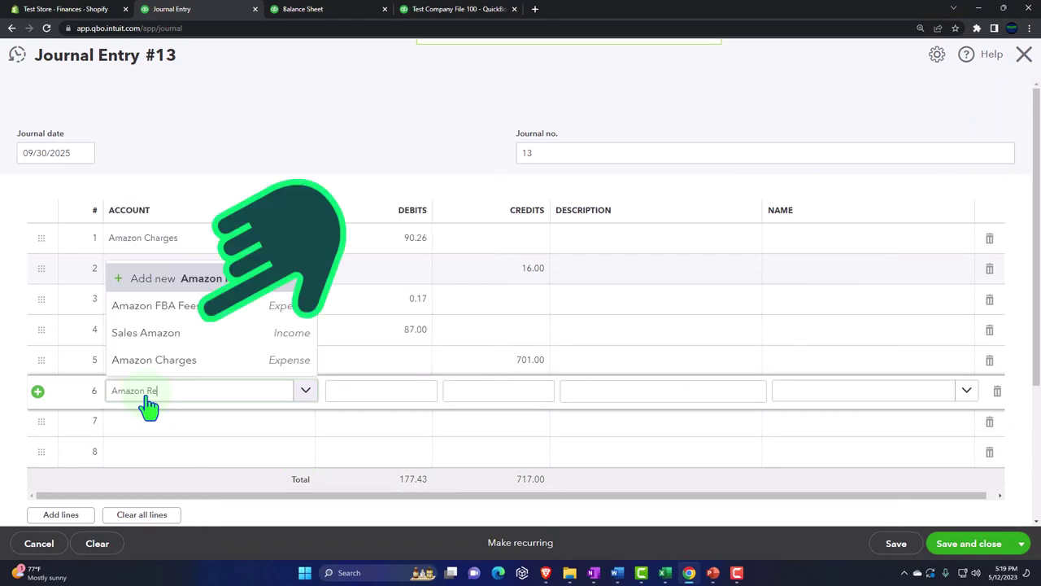
pyautogui.write('fund')
pyautogui.write('s')
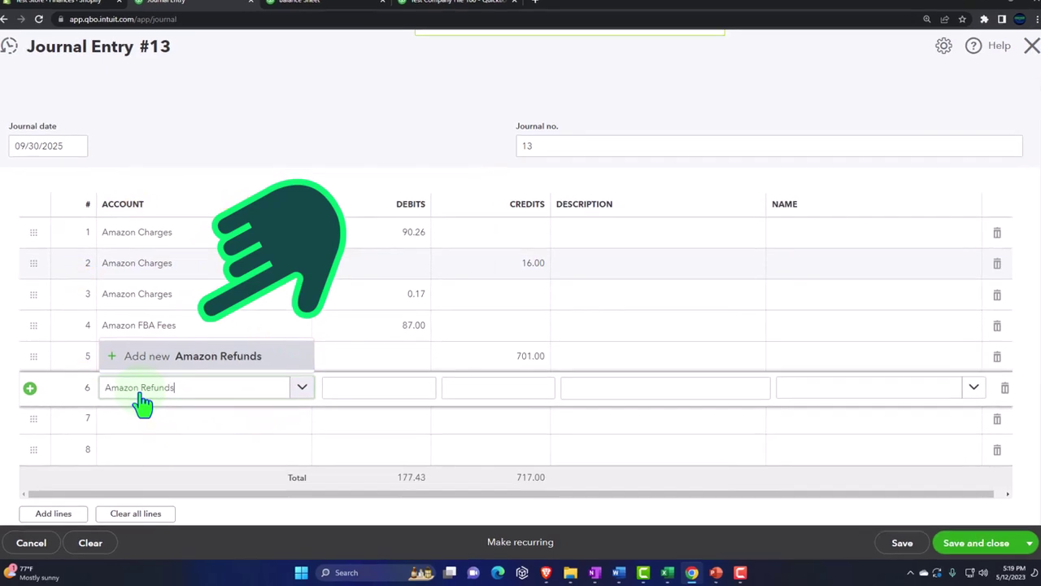
pyautogui.press('Tab')
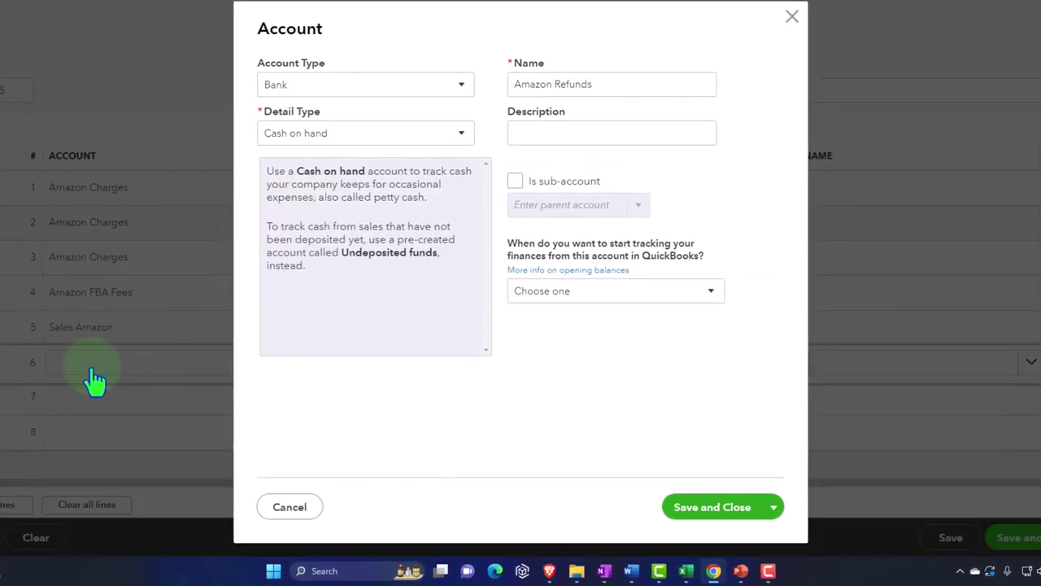
# Step: Give the Amazon Refunds account the type Income and detail type Other Primary Income, and save it
pyautogui.click(461, 88)
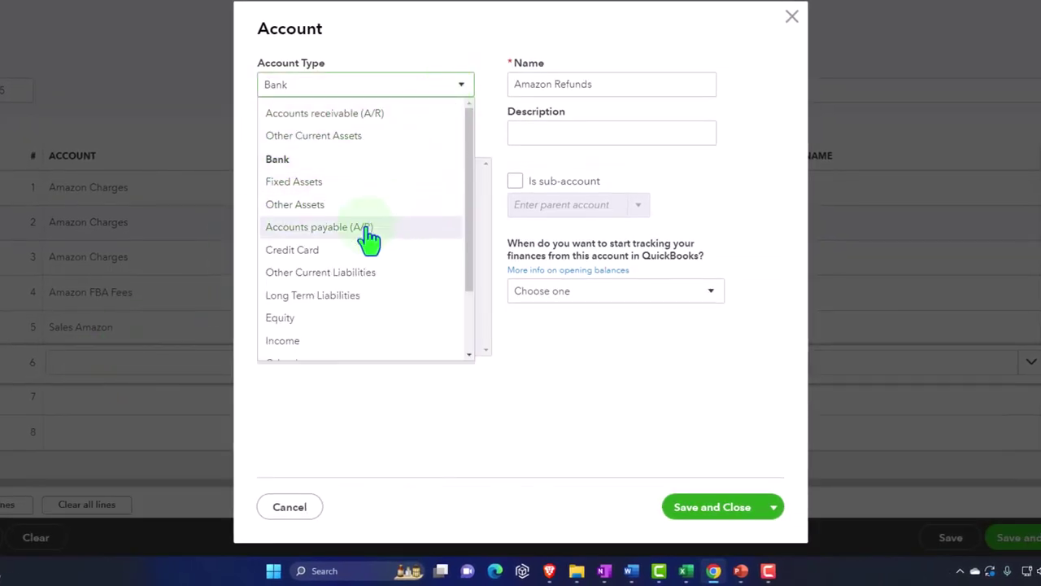
pyautogui.click(312, 340)
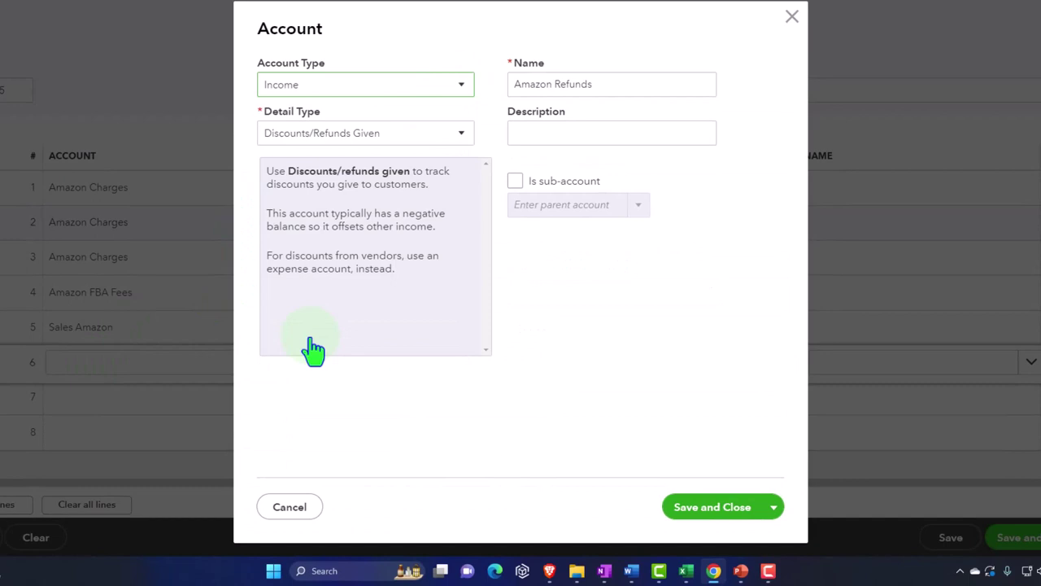
pyautogui.click(454, 139)
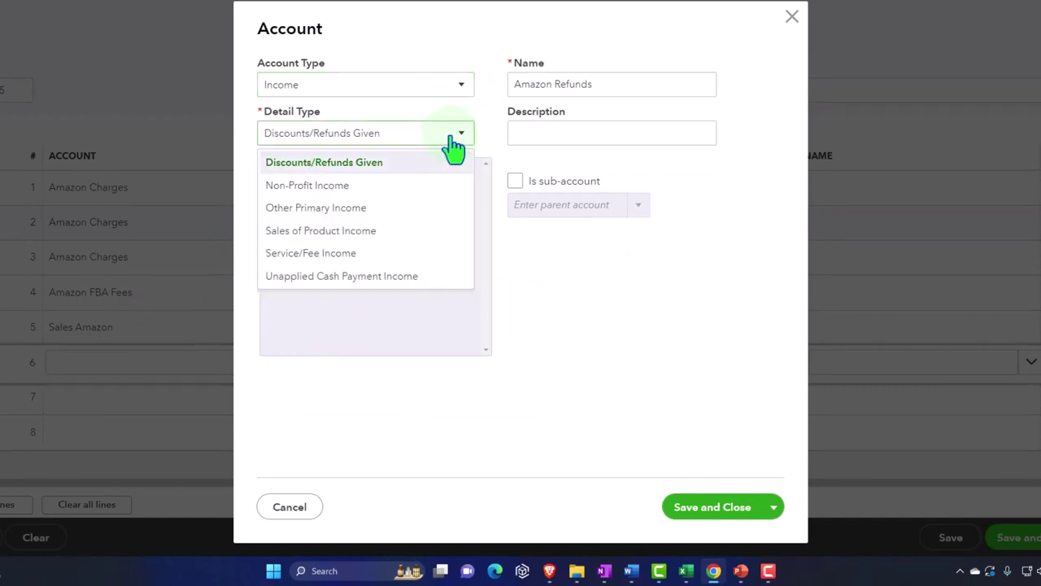
pyautogui.click(427, 208)
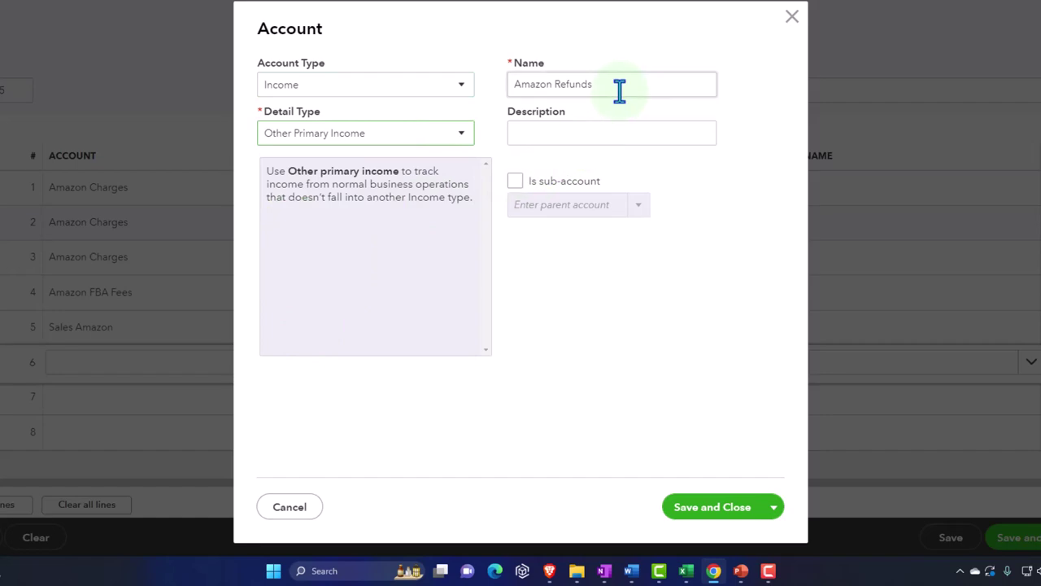
pyautogui.click(709, 511)
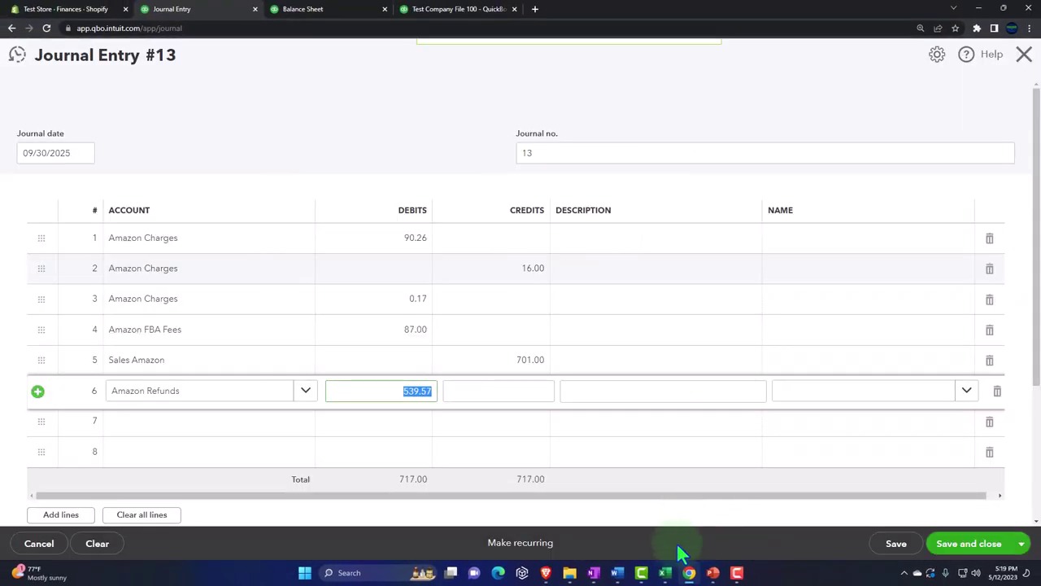
# Step: Check the refund amount in the Excel worksheet and set the Amazon Refunds debit on line 6 to 99.88
pyautogui.click(665, 572)
pyautogui.click(664, 573)
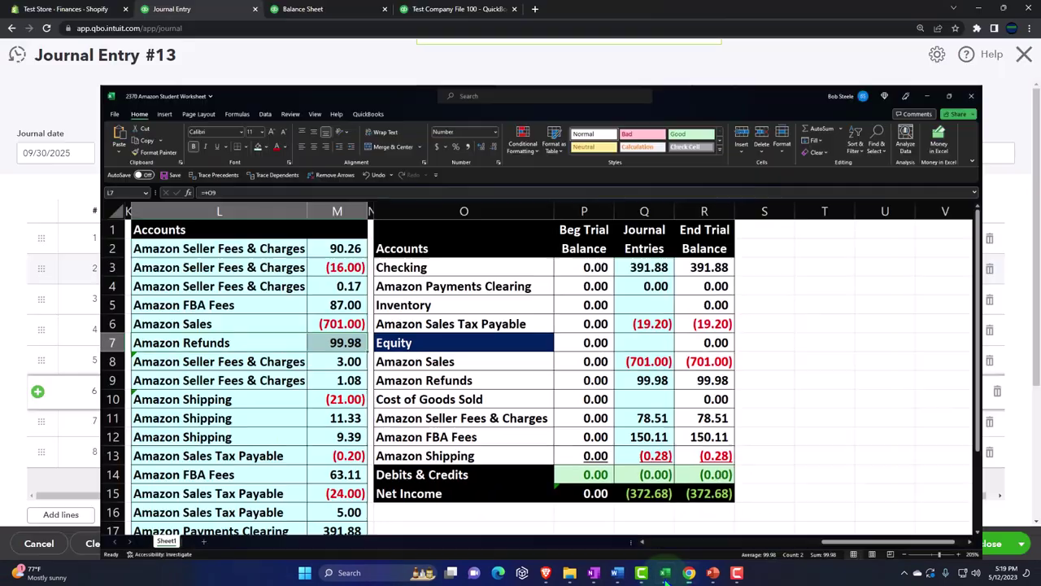
pyautogui.click(385, 393)
pyautogui.hotkey('ctrl', 'a')
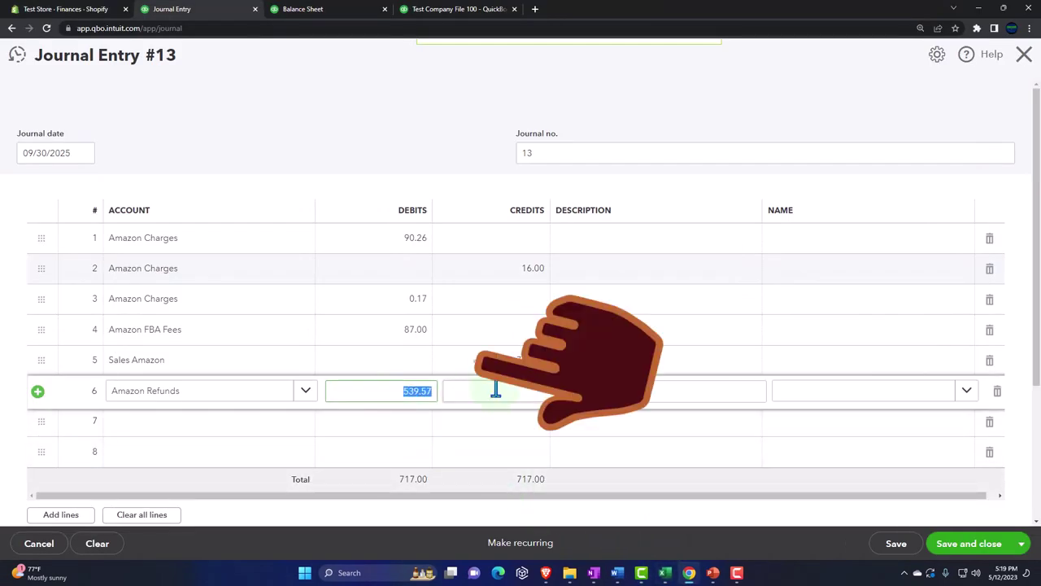
pyautogui.press('BackSpace')
pyautogui.write('99.88')
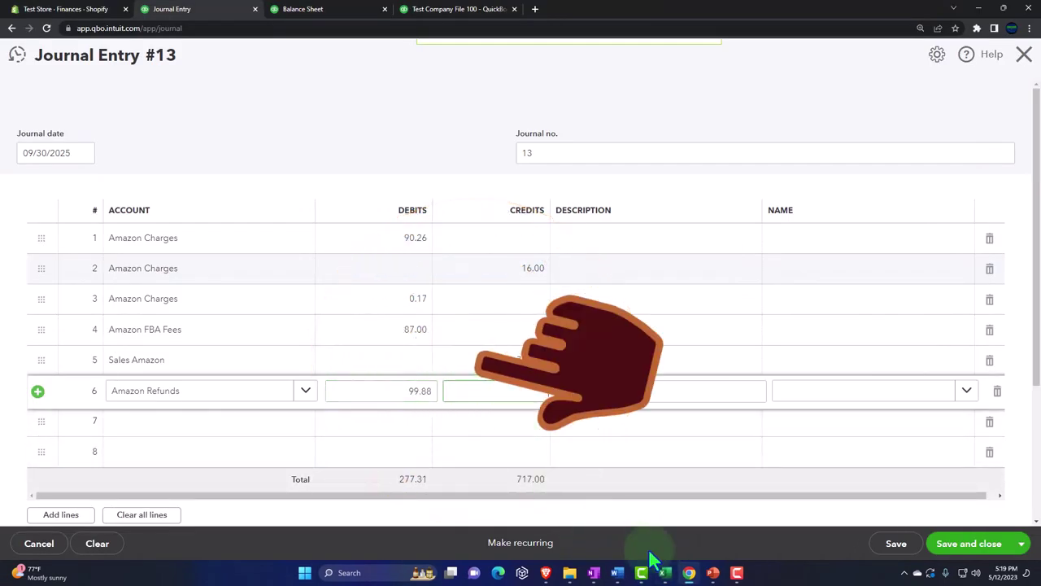
# Step: Recheck the refund amount in the Excel worksheet and correct the Amazon Refunds debit on line 6 to 99.98
pyautogui.click(665, 573)
pyautogui.click(666, 573)
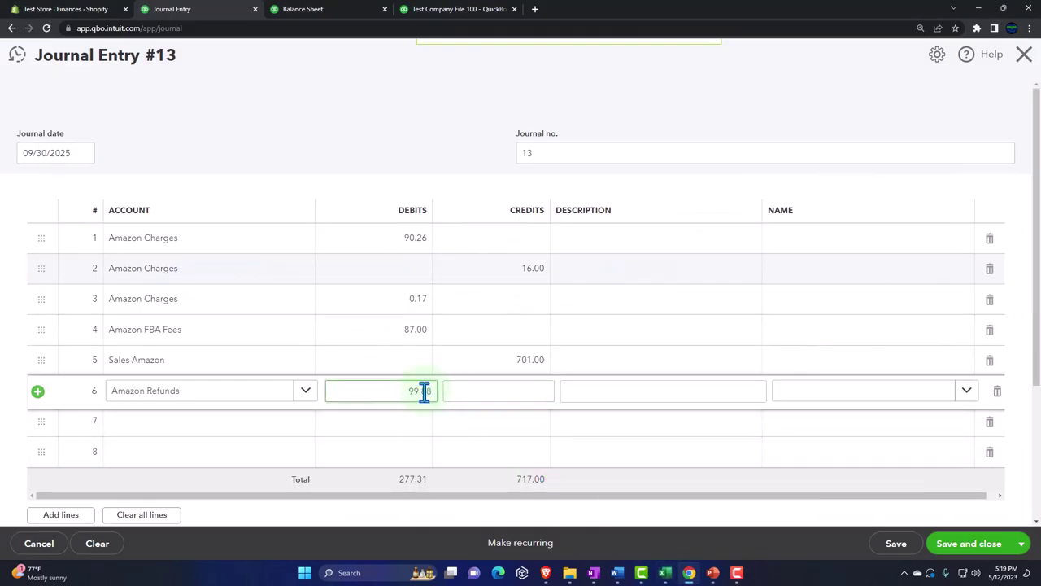
pyautogui.press('Tab')
pyautogui.press('Tab')
pyautogui.press('Tab')
pyautogui.press('Tab')
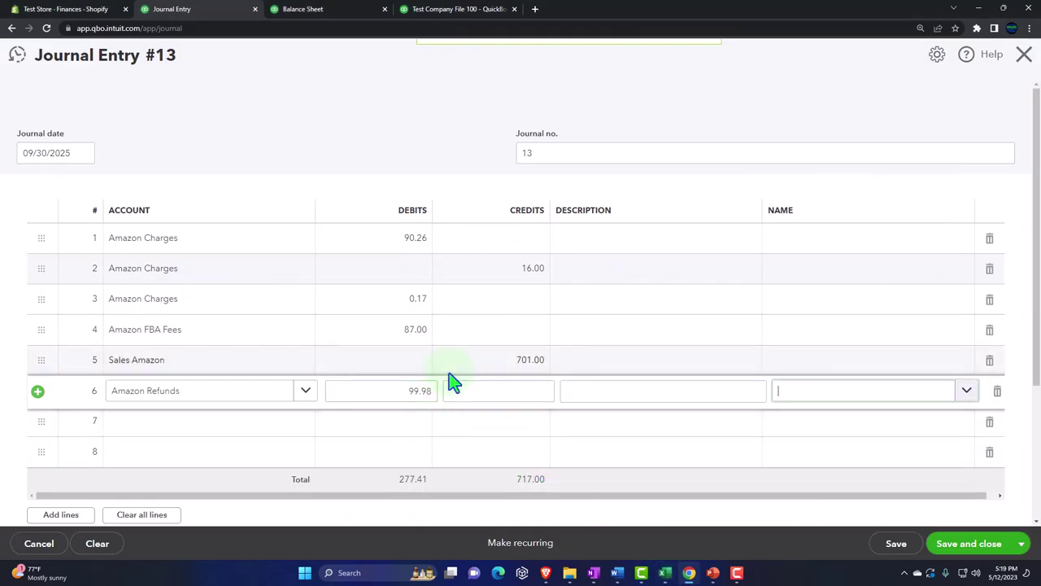
# Step: Look up the row 8 seller fees entry in the Excel worksheet and assign the Amazon Charges account to journal line 7
pyautogui.click(665, 573)
pyautogui.moveTo(145, 326); pyautogui.dragTo(274, 325)
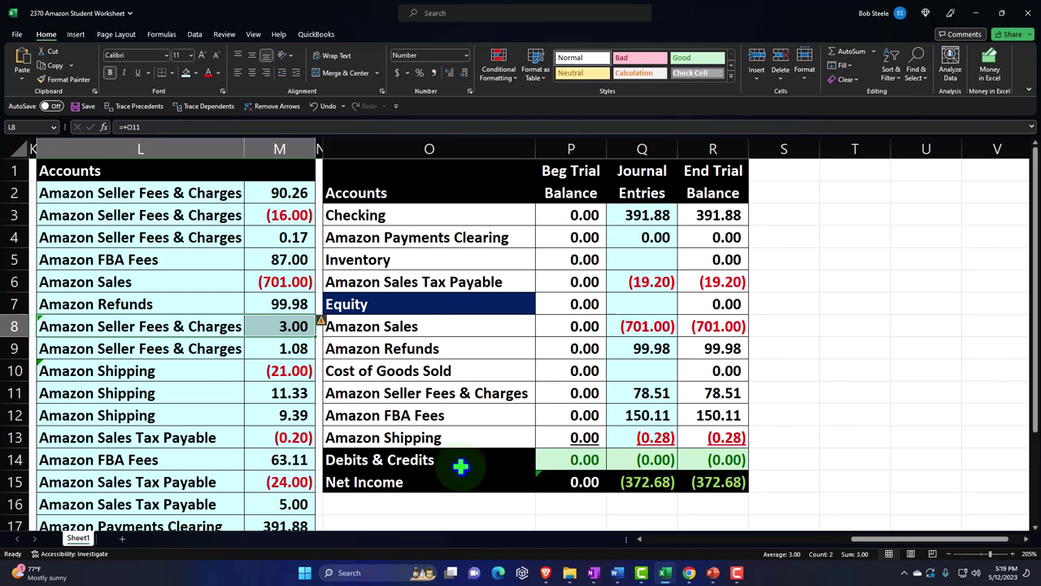
pyautogui.click(666, 573)
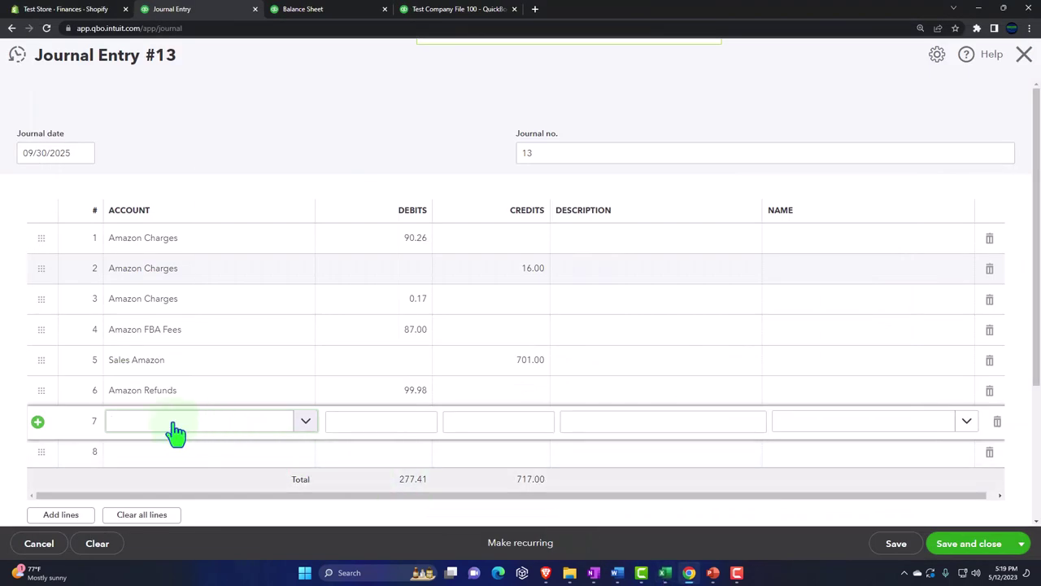
pyautogui.click(176, 431)
pyautogui.write('Ama')
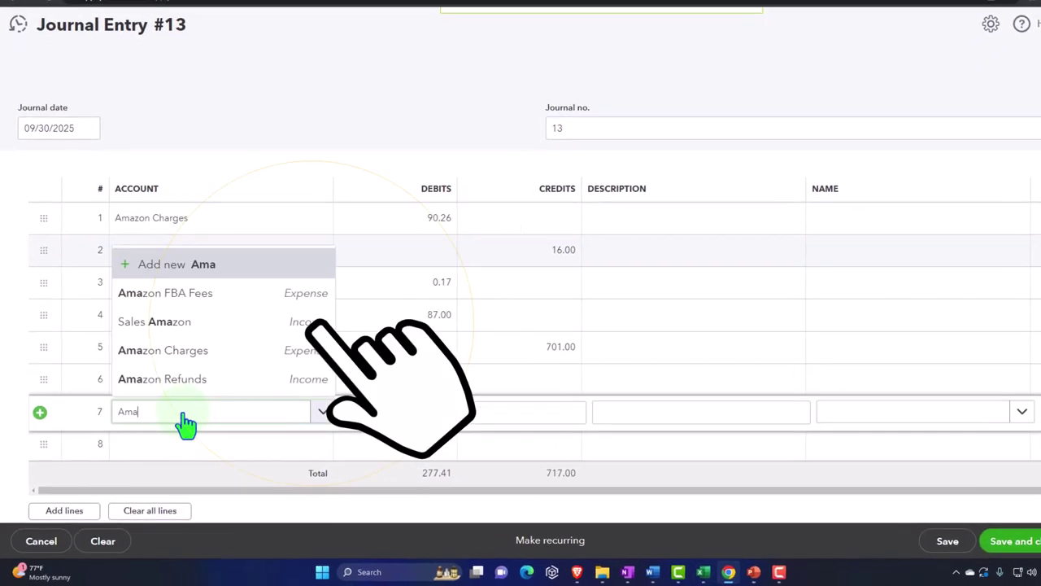
pyautogui.write('zon Seller Fees & Charge')
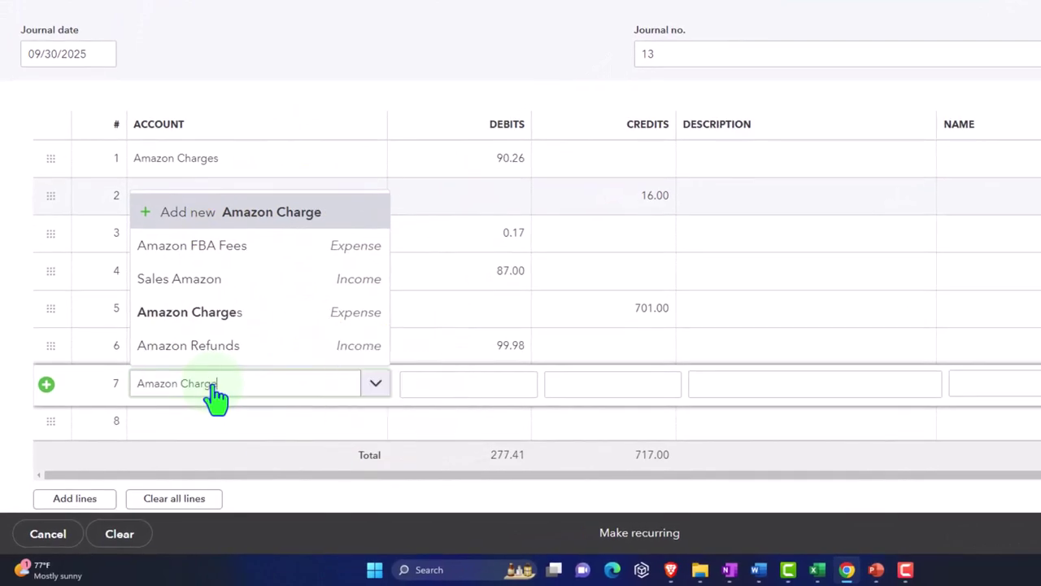
pyautogui.write('s')
pyautogui.press('Tab')
# Step: Check the row 8 fee amount in the Excel worksheet and set the Amazon Charges debit on line 7 to 3.00
pyautogui.click(818, 569)
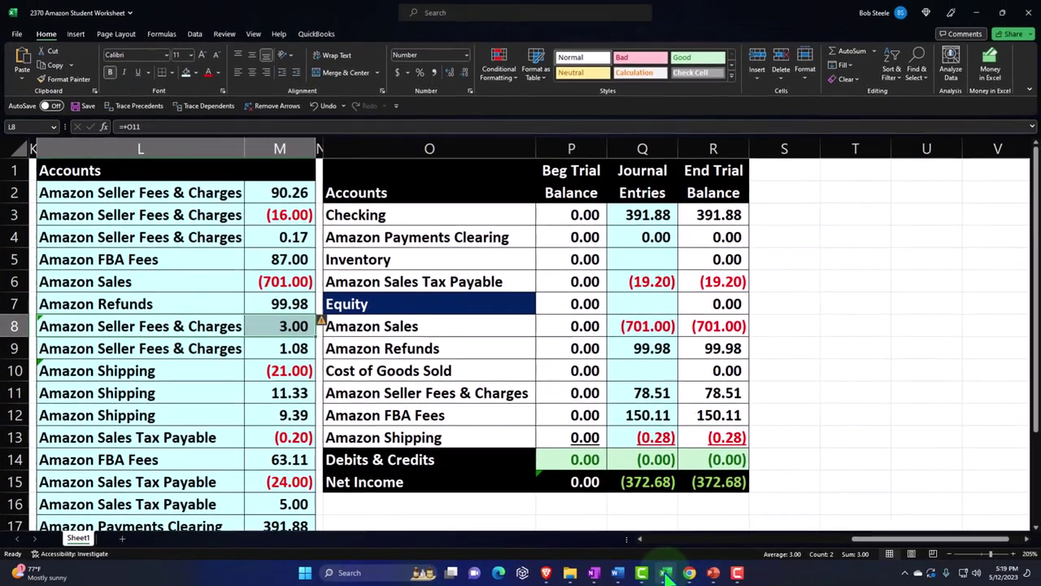
pyautogui.click(665, 575)
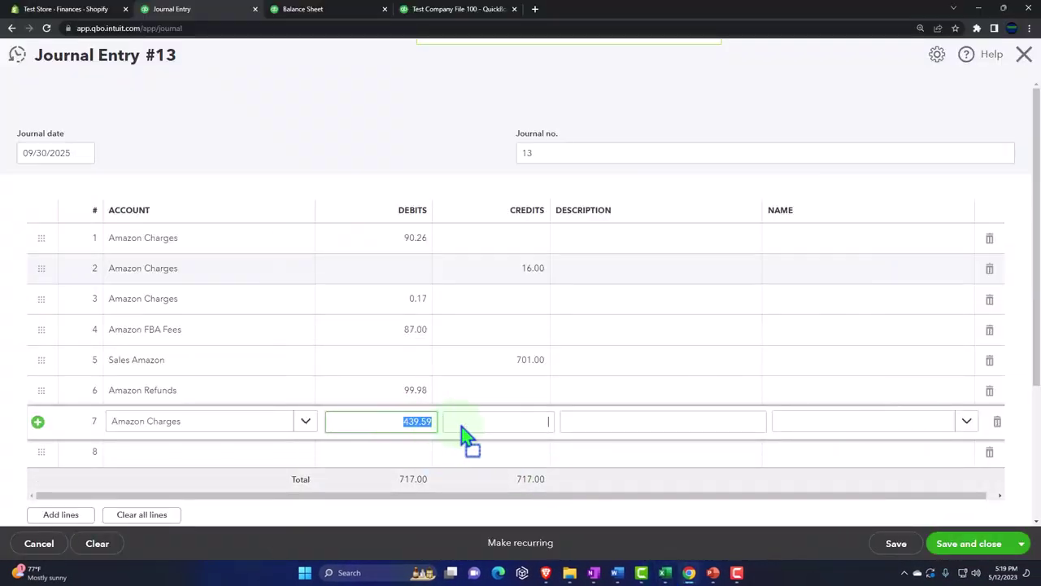
pyautogui.moveTo(464, 435); pyautogui.dragTo(464, 420)
pyautogui.hotkey('shift', 'Tab')
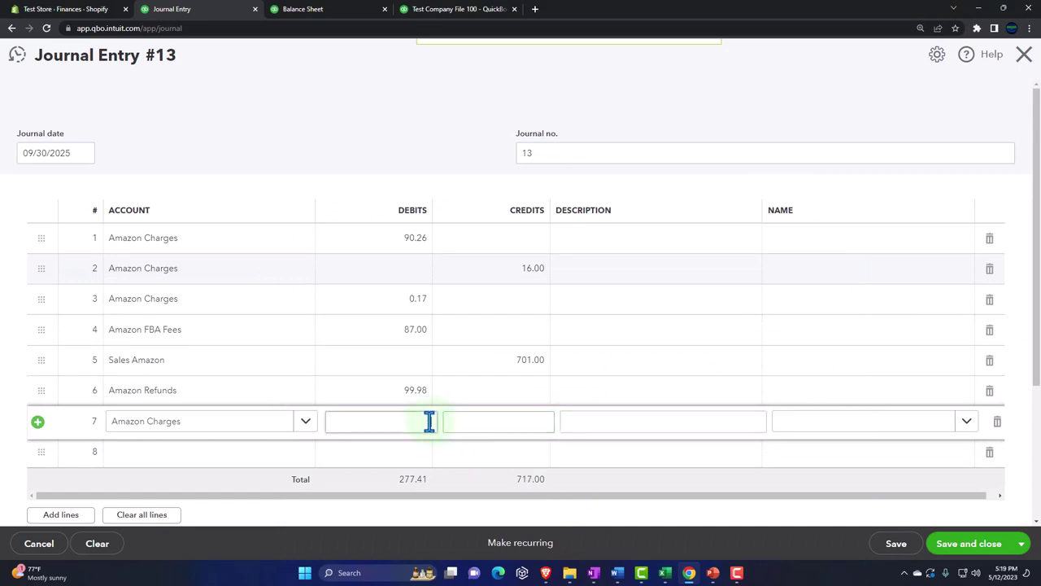
pyautogui.press('Tab')
pyautogui.press('Tab')
pyautogui.press('Tab')
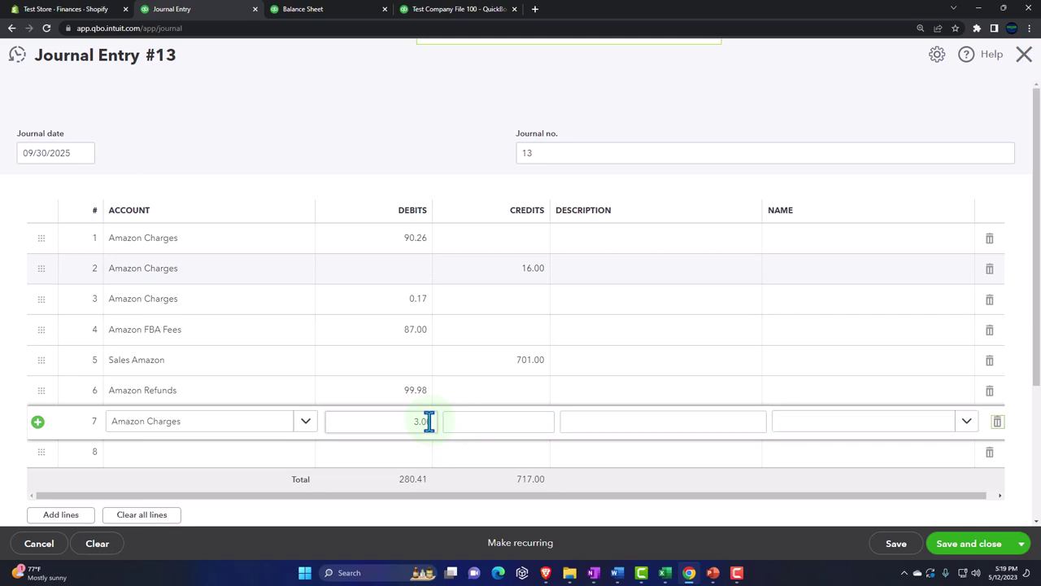
# Step: Assign the existing Amazon Charges account to journal line 8
pyautogui.click(129, 462)
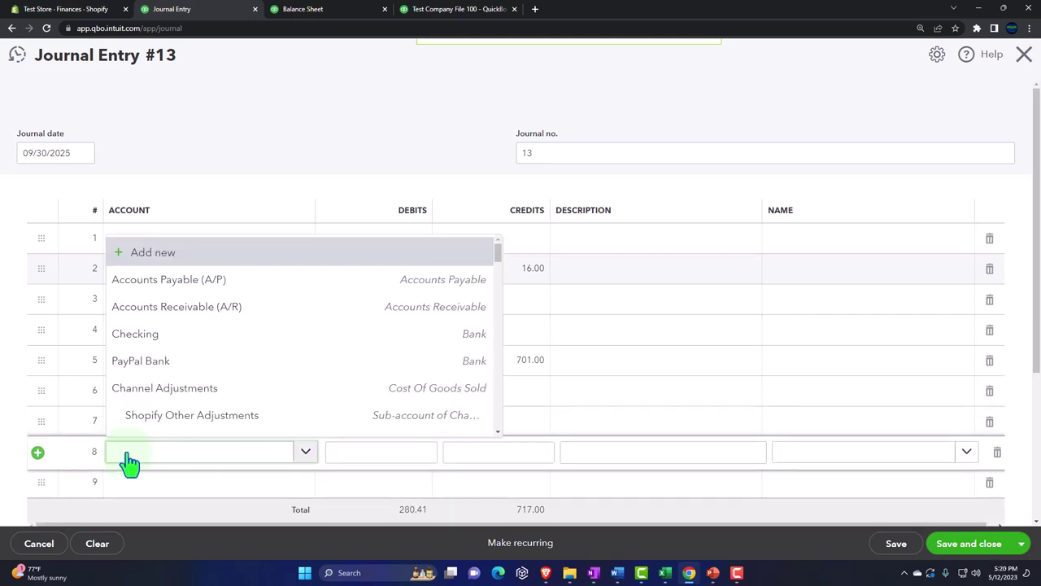
pyautogui.write('Am')
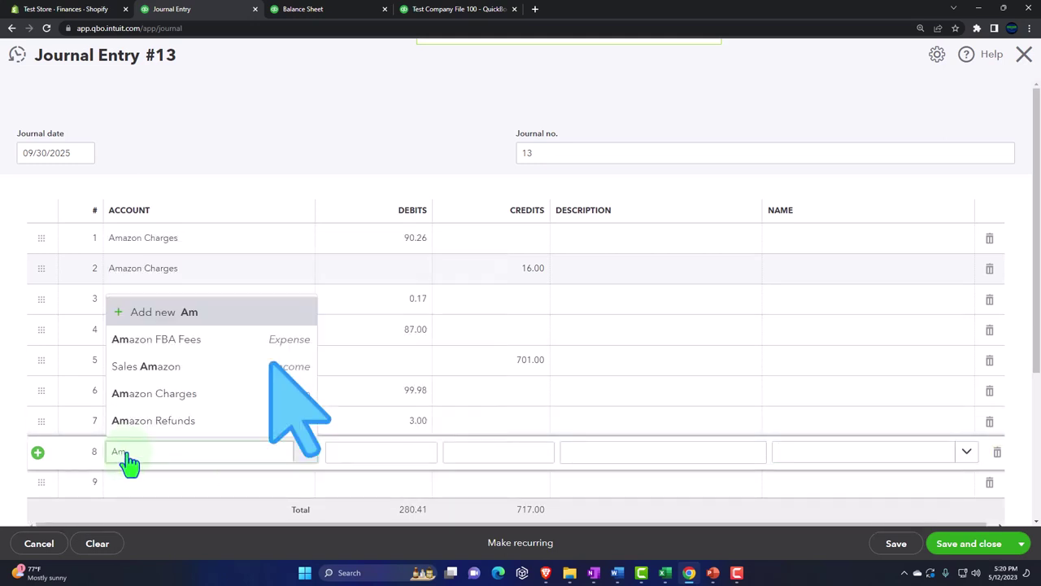
pyautogui.write('azo')
pyautogui.press('BackSpace')
pyautogui.press('BackSpace')
pyautogui.write('azo')
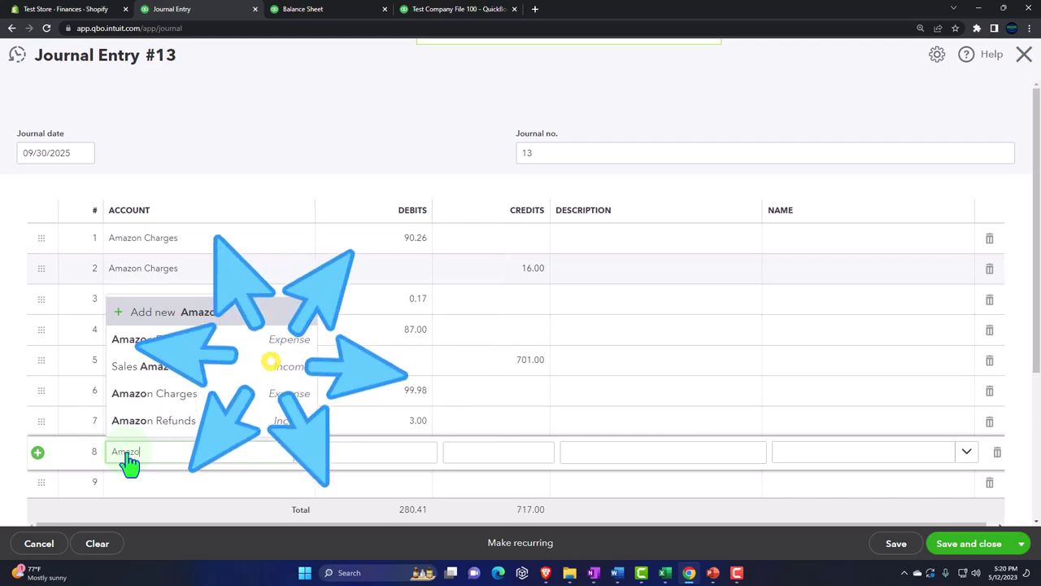
pyautogui.write('n Charges')
pyautogui.press('Tab')
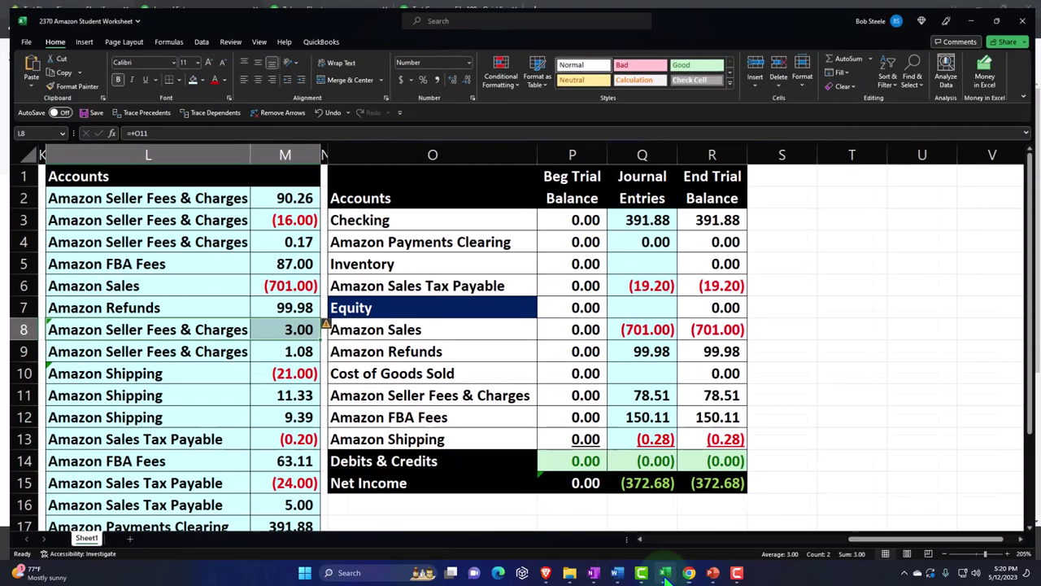
# Step: Check the row 9 seller fees amount in the Excel worksheet and set the debit on journal line 8 to 1.08
pyautogui.click(665, 572)
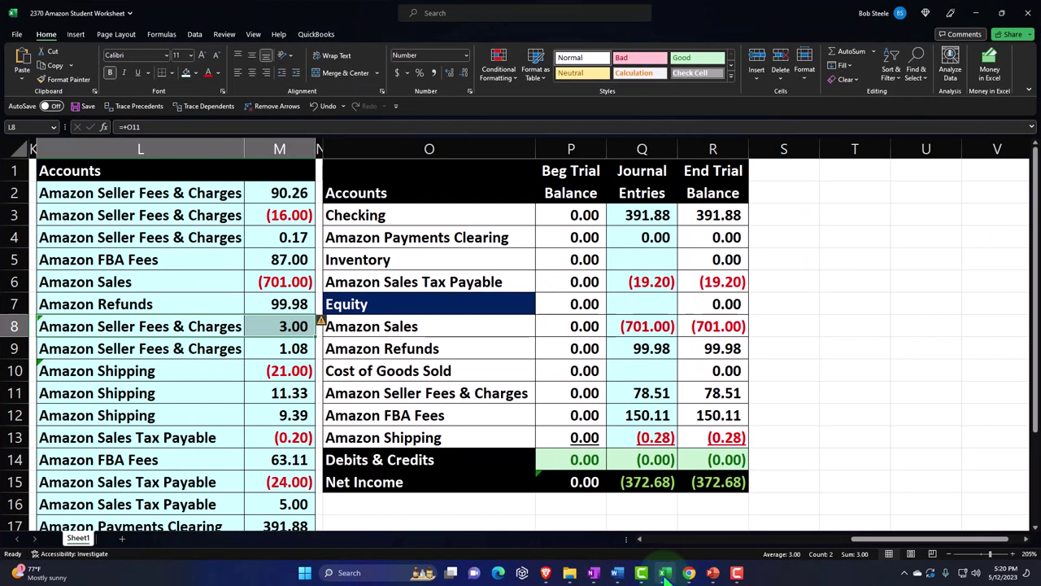
pyautogui.click(279, 348)
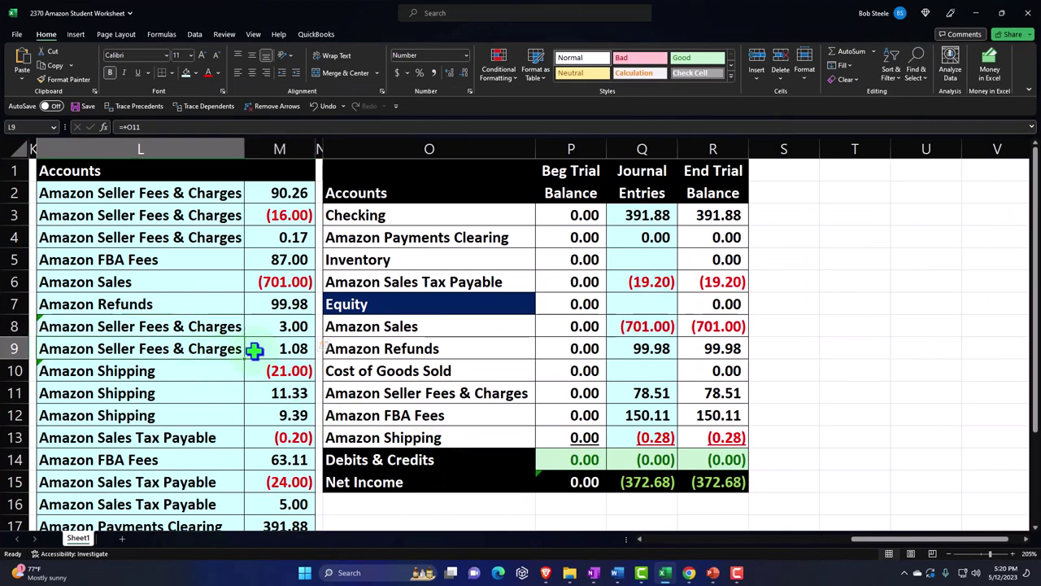
pyautogui.click(667, 573)
pyautogui.write('1.08')
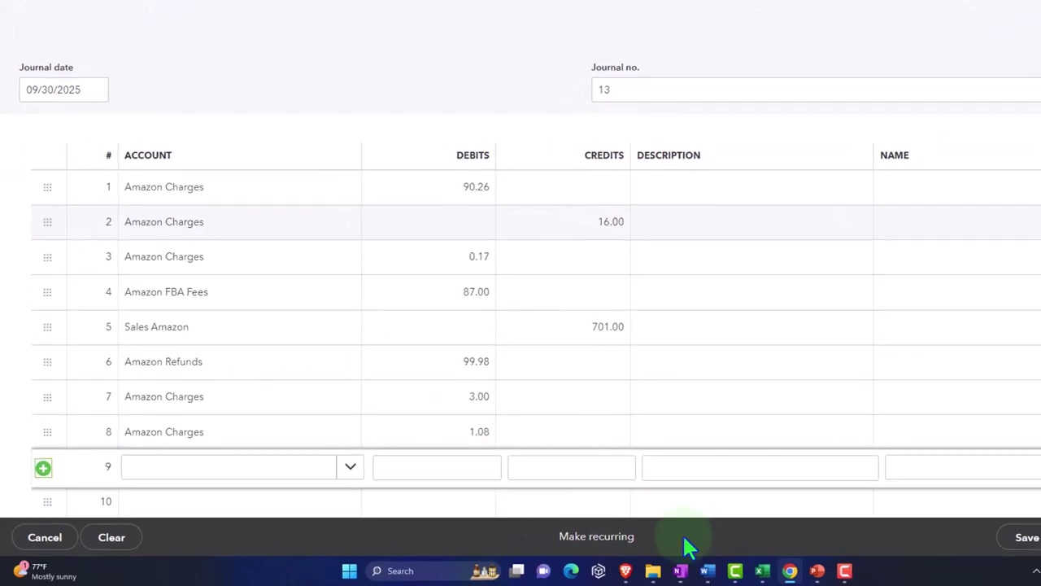
# Step: Look up the first Amazon Shipping row in the Excel worksheet and start a new account named Amazon Shipping Income on journal line 9
pyautogui.click(780, 571)
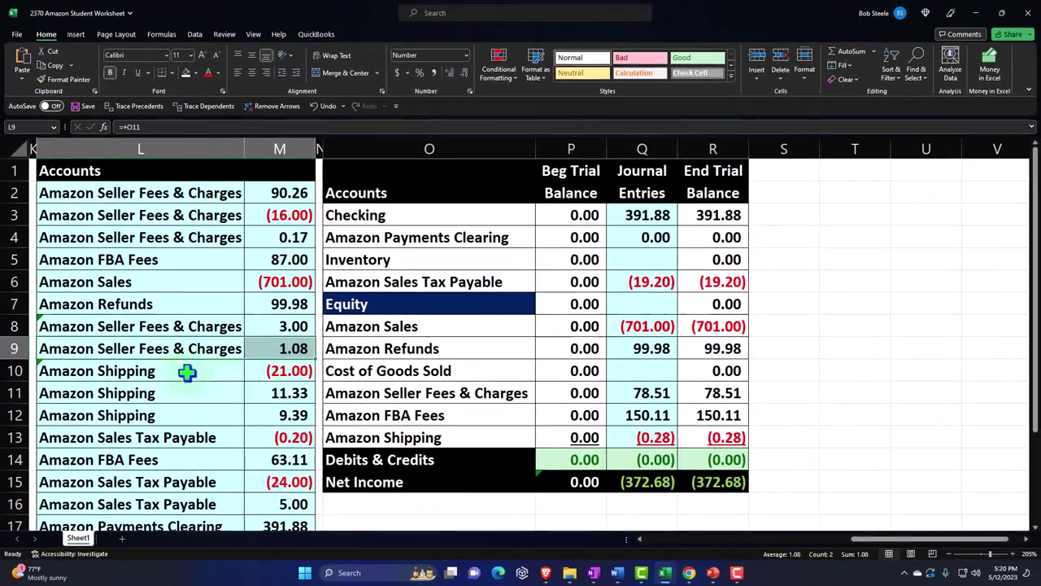
pyautogui.moveTo(187, 372); pyautogui.dragTo(246, 371)
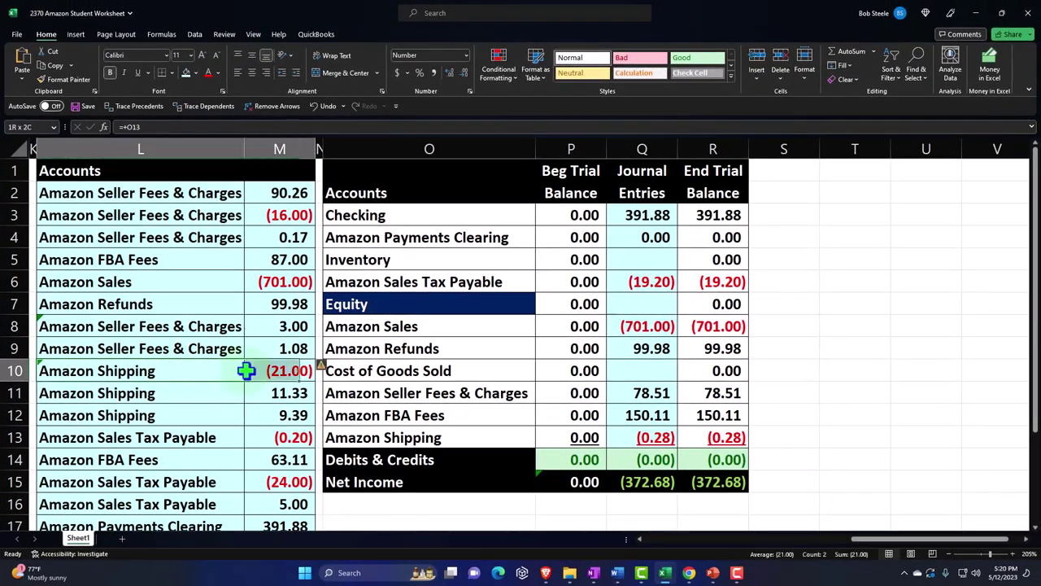
pyautogui.click(690, 573)
pyautogui.click(178, 486)
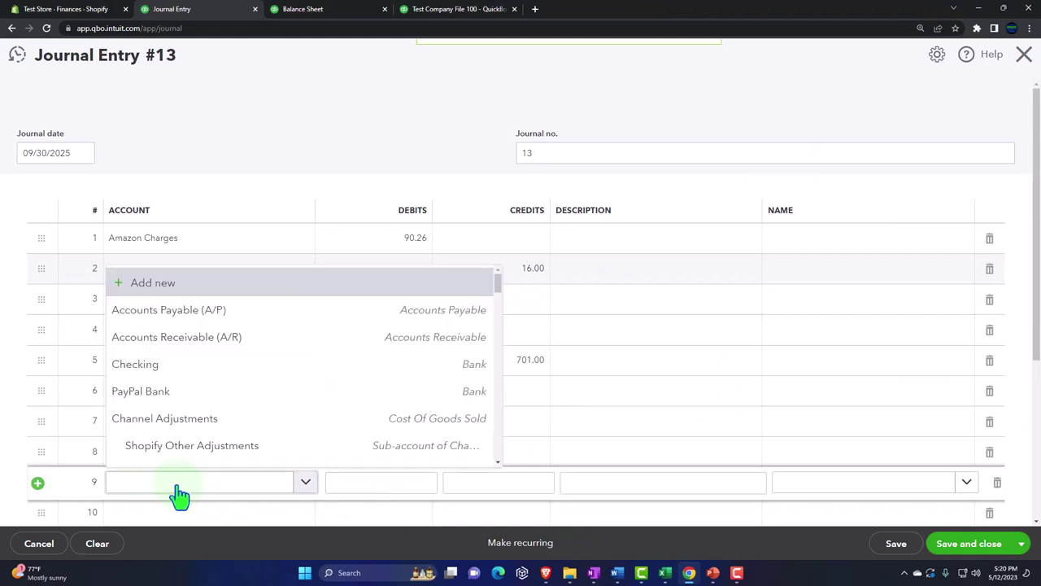
pyautogui.write('Amaz')
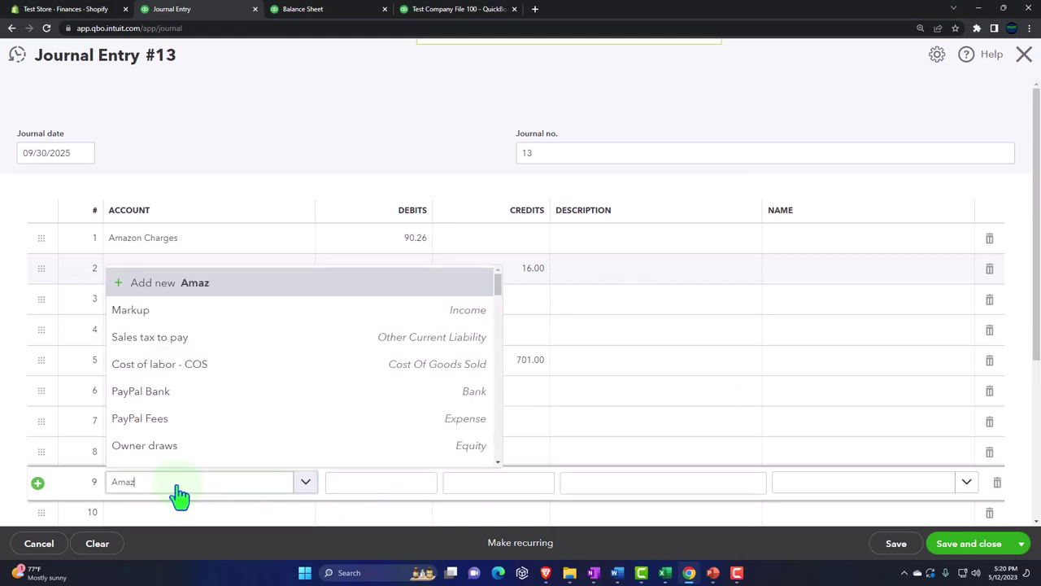
pyautogui.write('on Shipping Income')
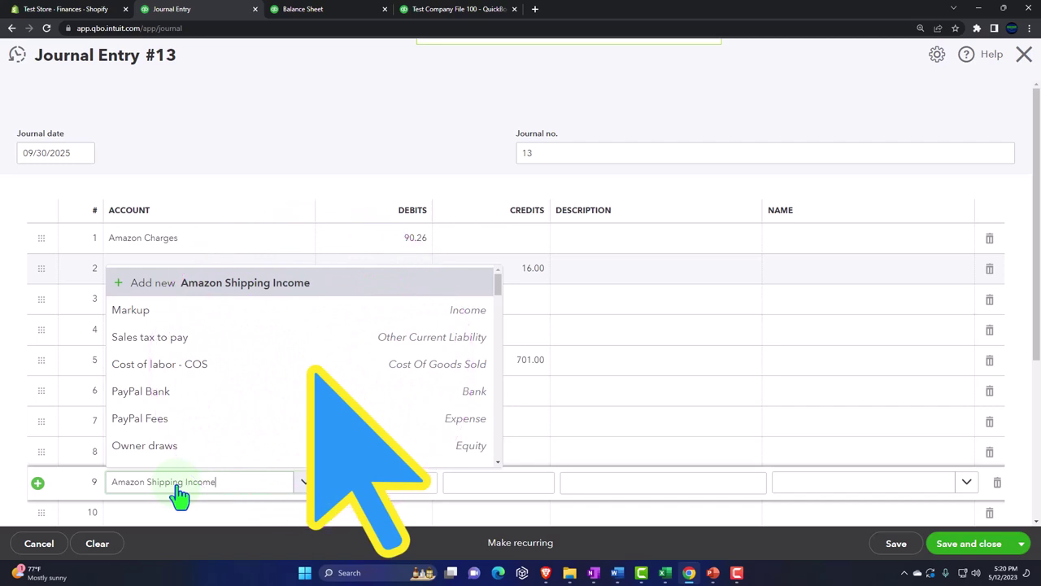
pyautogui.press('Return')
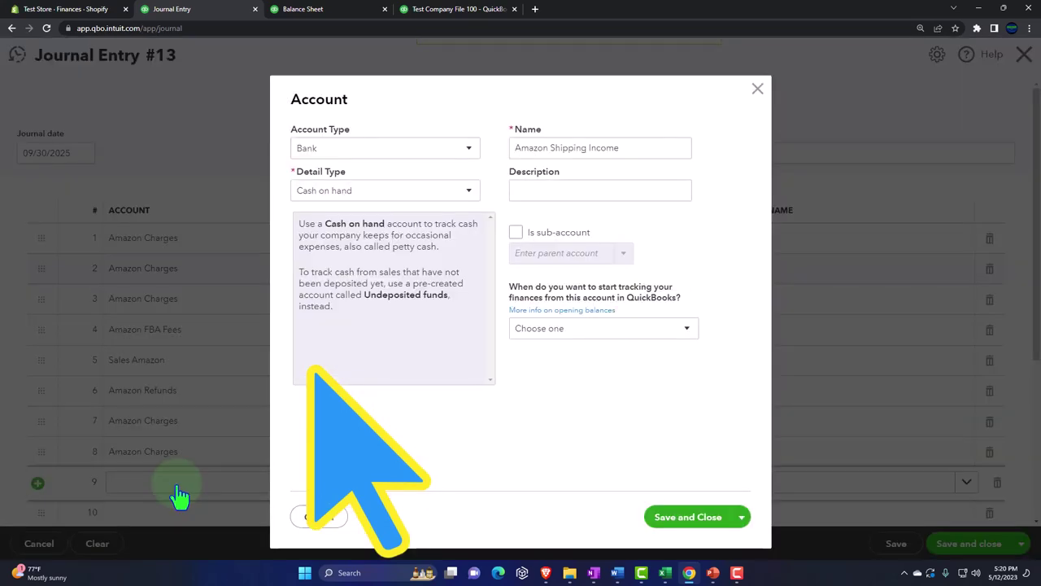
# Step: Give the Amazon Shipping Income account the type Income and detail type Other Primary Income, and save it
pyautogui.click(427, 151)
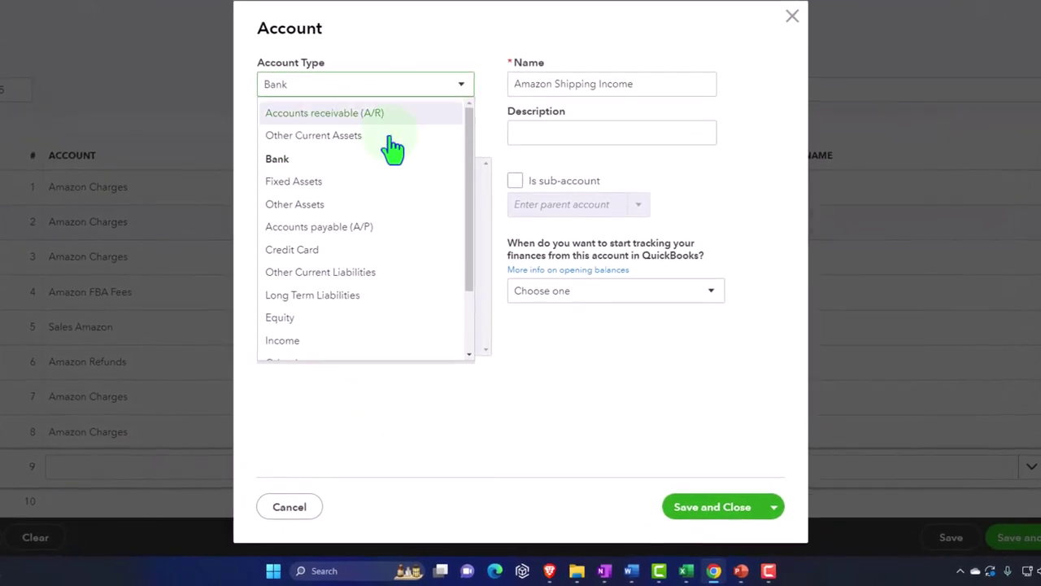
pyautogui.click(286, 340)
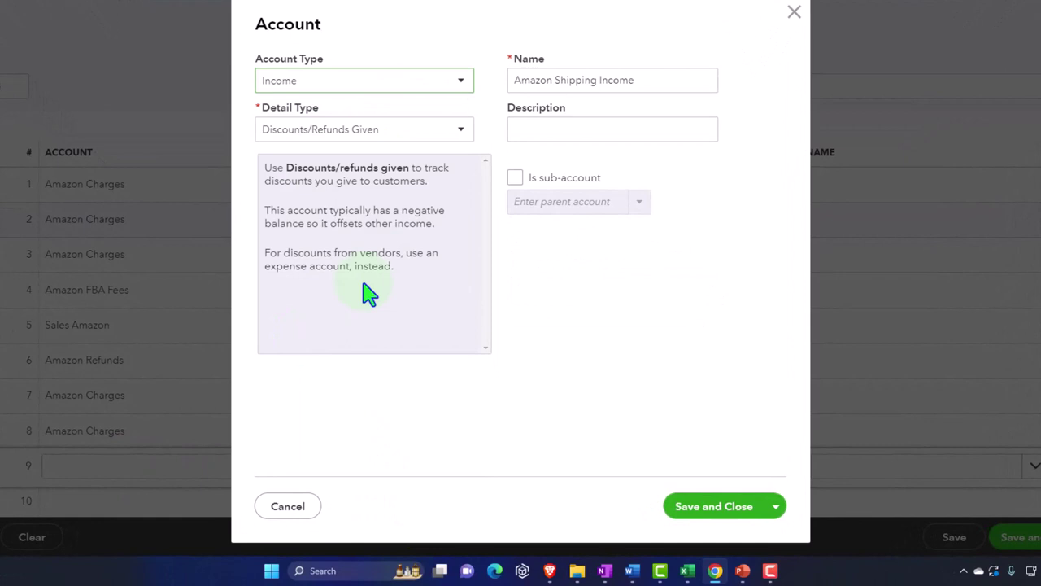
pyautogui.click(465, 134)
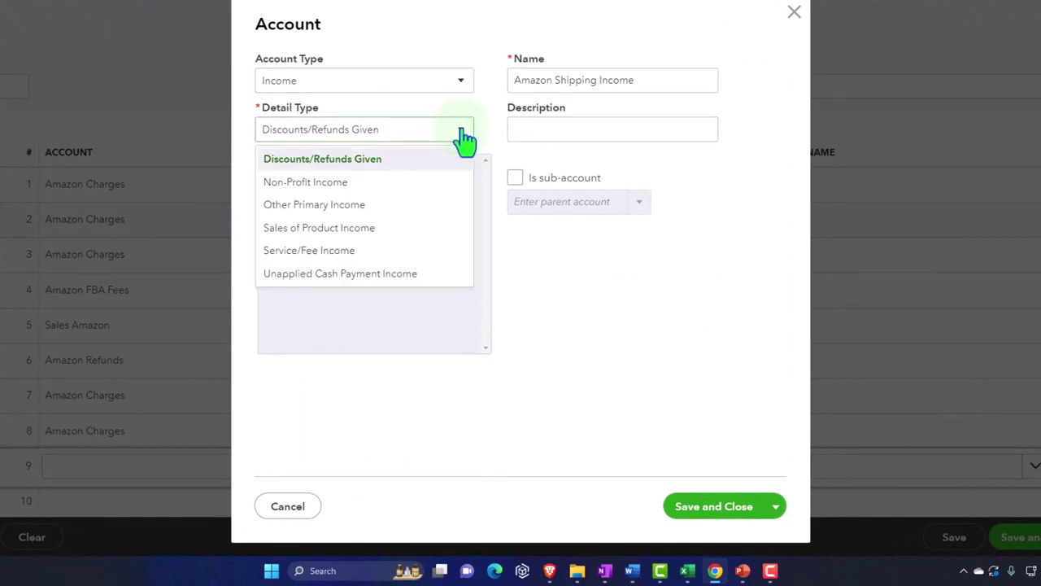
pyautogui.click(414, 206)
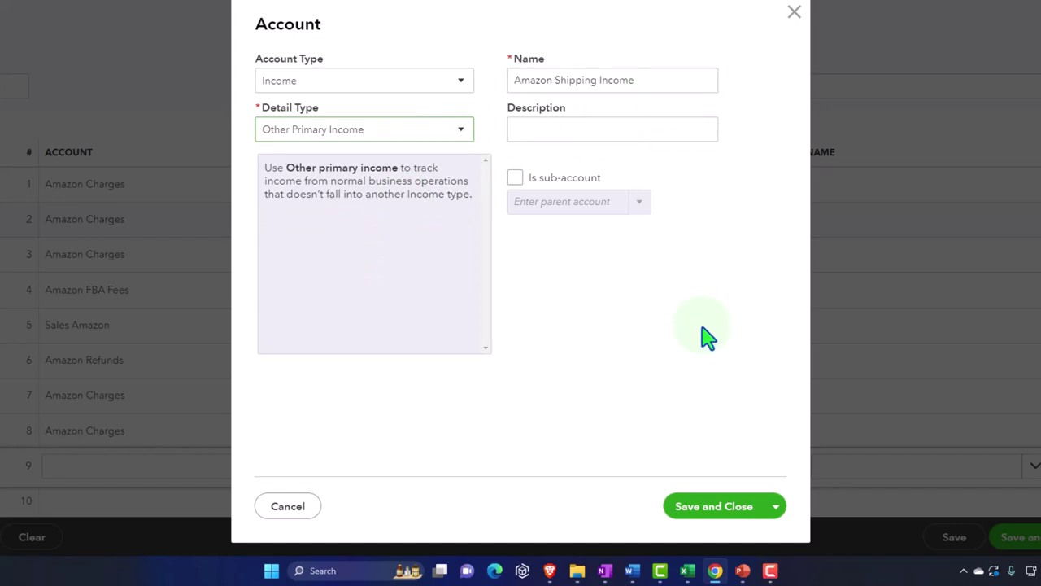
pyautogui.click(706, 507)
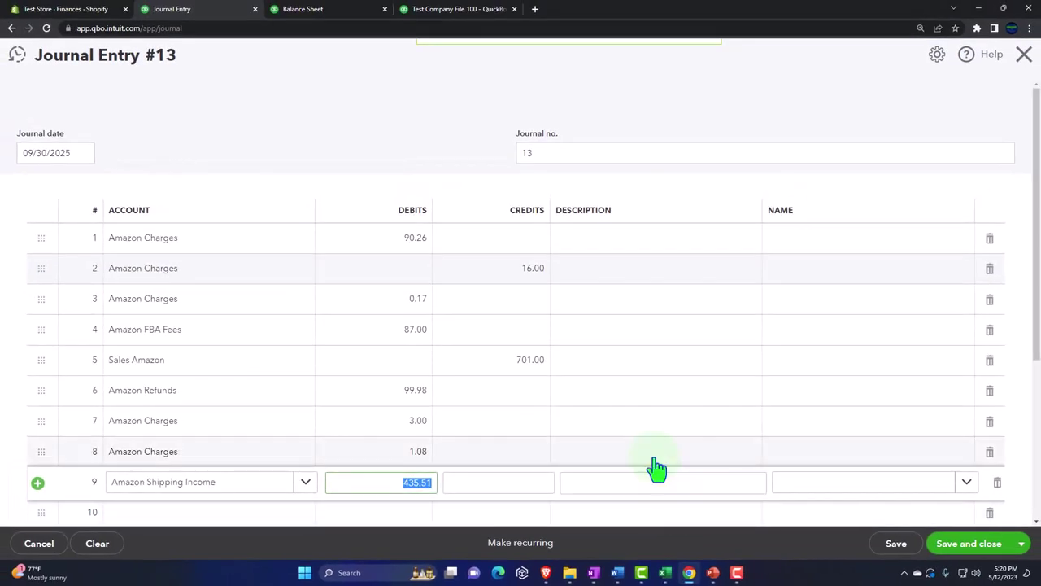
# Step: Check the shipping amount in the Excel worksheet and enter a credit of 21.00 for Amazon Shipping Income on line 9
pyautogui.click(666, 573)
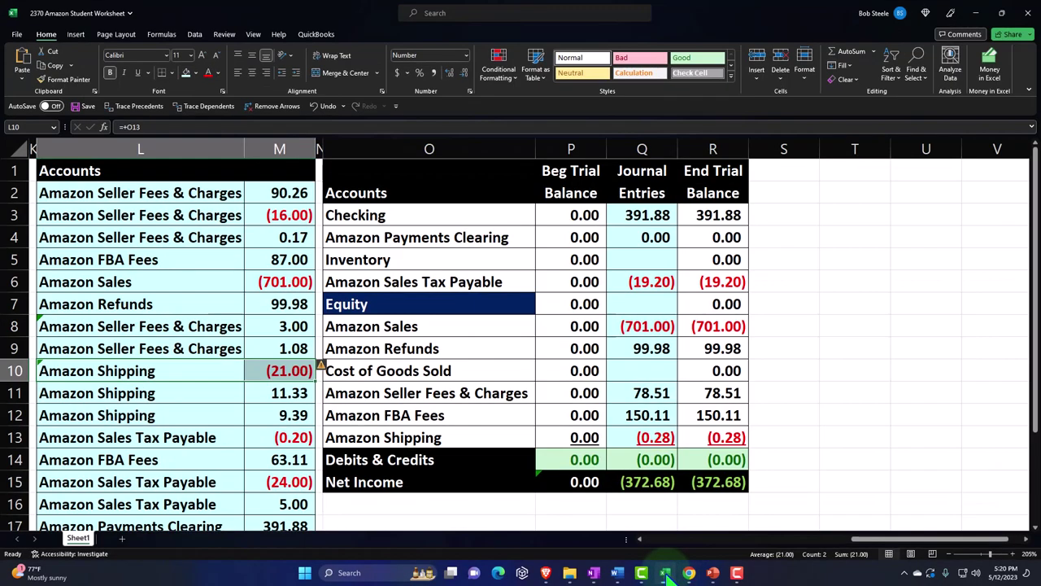
pyautogui.click(689, 572)
pyautogui.click(391, 486)
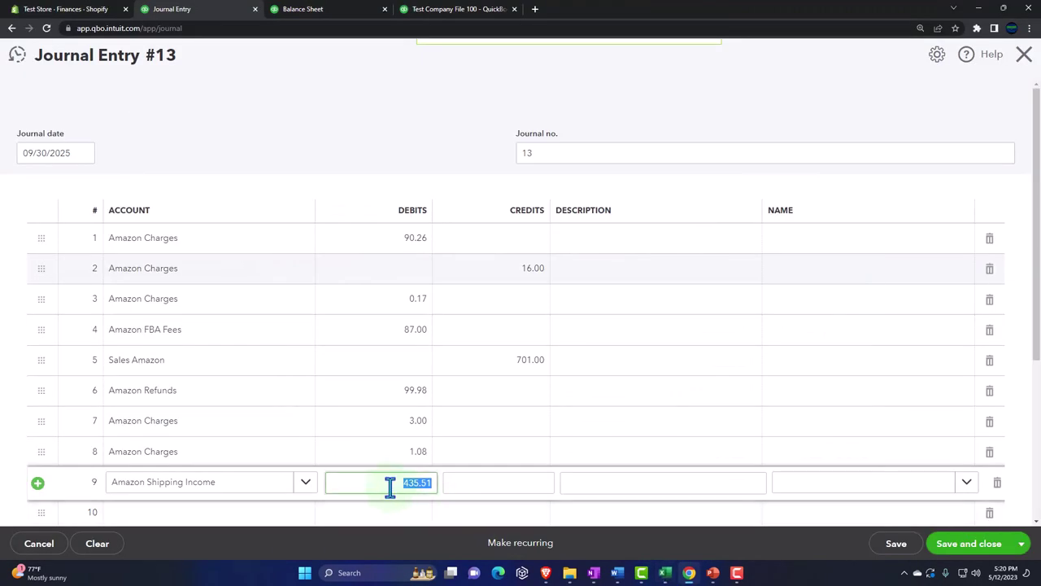
pyautogui.click(487, 482)
pyautogui.write('21')
pyautogui.press('Tab')
pyautogui.press('Tab')
pyautogui.press('Tab')
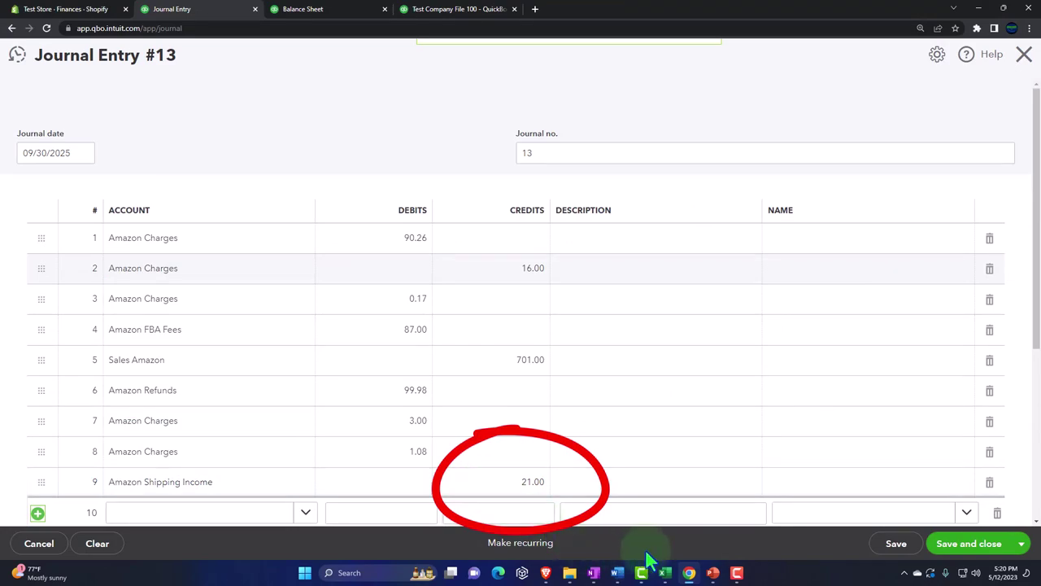
# Step: Look up the row 11 Amazon Shipping entry in the Excel worksheet and assign Amazon Shipping Income to journal line 10
pyautogui.click(665, 573)
pyautogui.moveTo(187, 397); pyautogui.dragTo(261, 397)
pyautogui.scroll(-1, 259, 420)
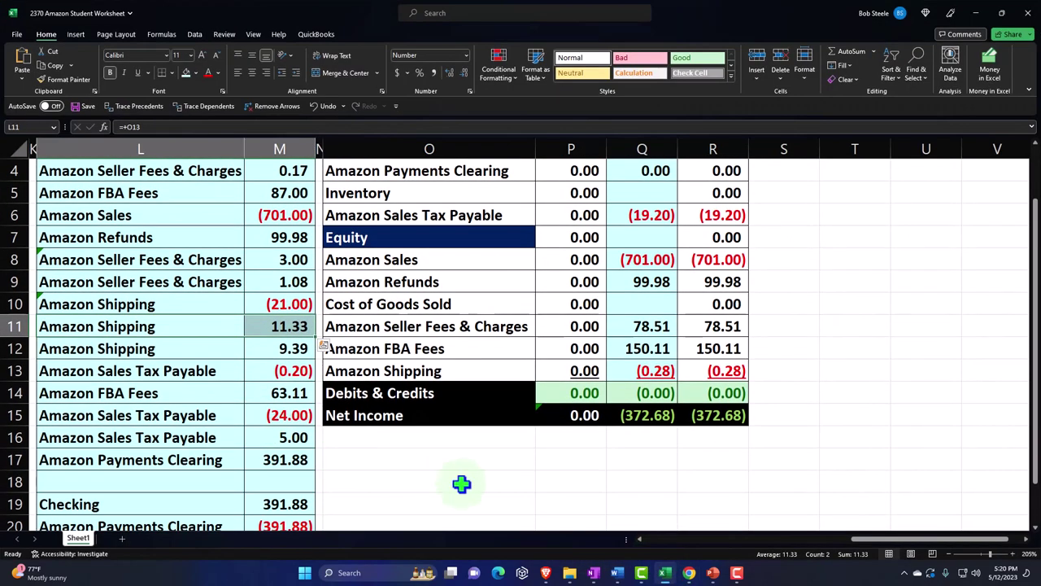
pyautogui.click(665, 573)
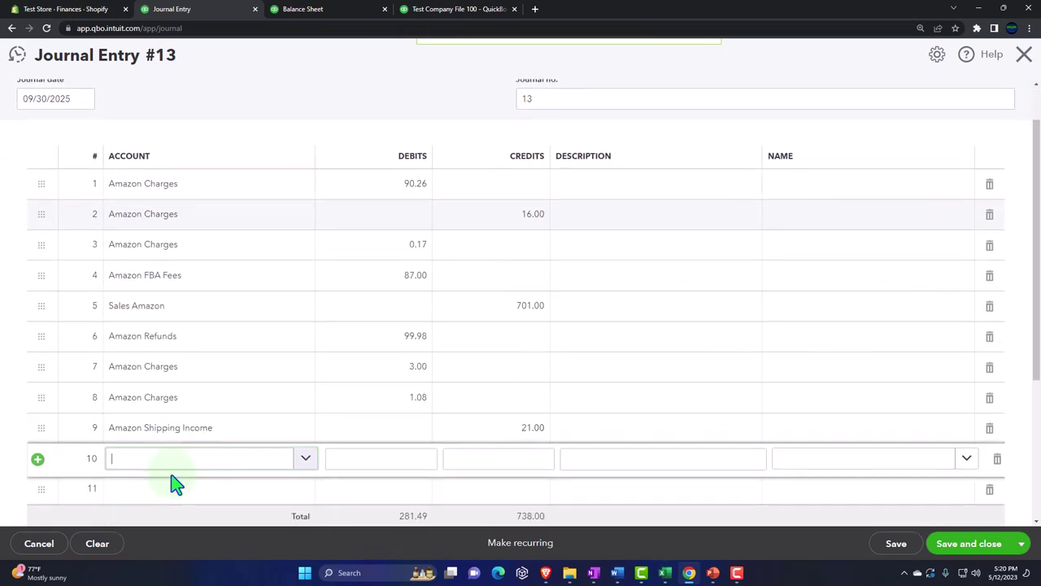
pyautogui.write('Amazon')
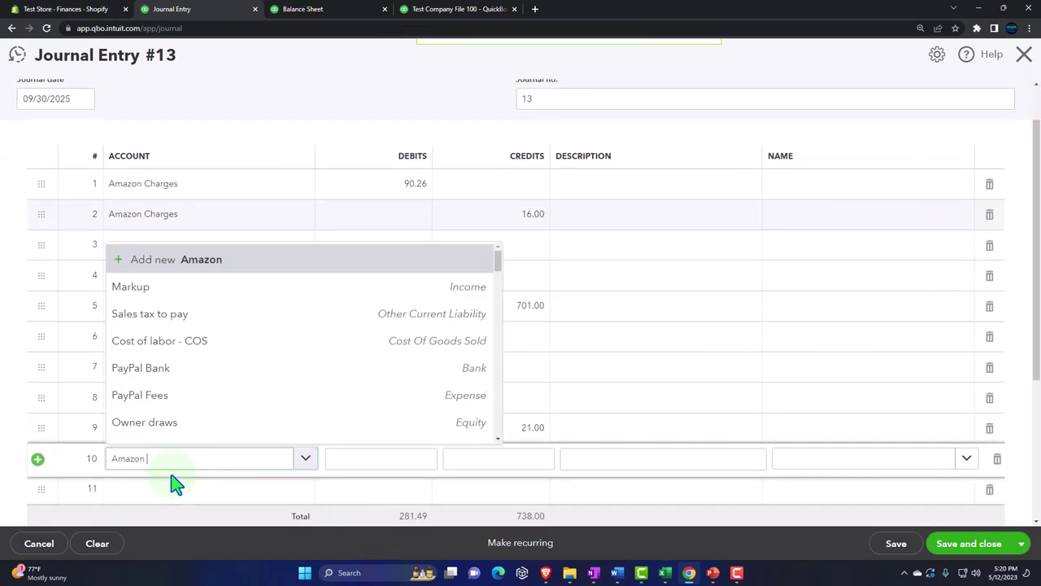
pyautogui.write(' Shippin')
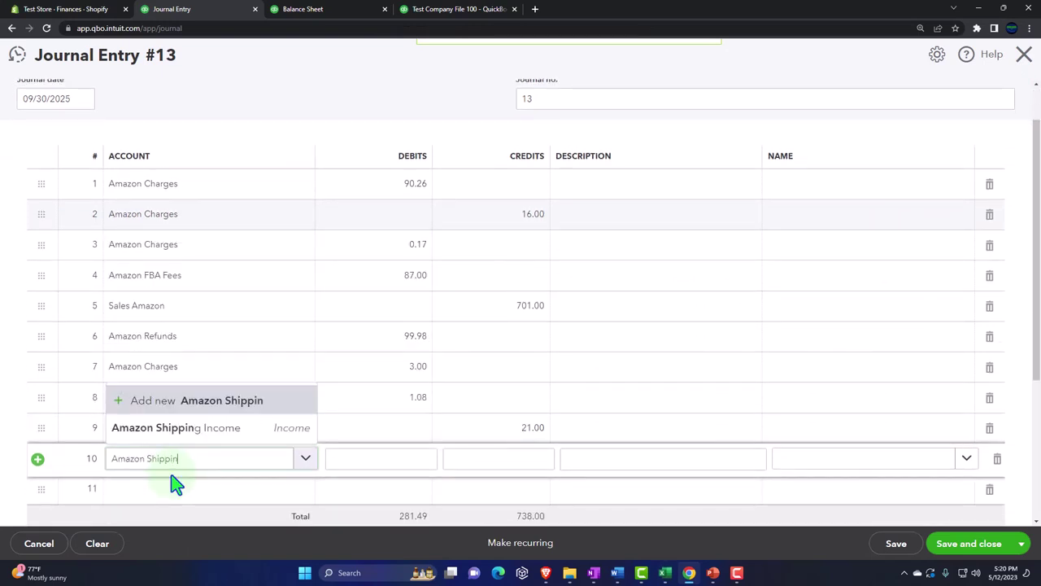
pyautogui.write('g Income')
pyautogui.press('Tab')
pyautogui.press('Tab')
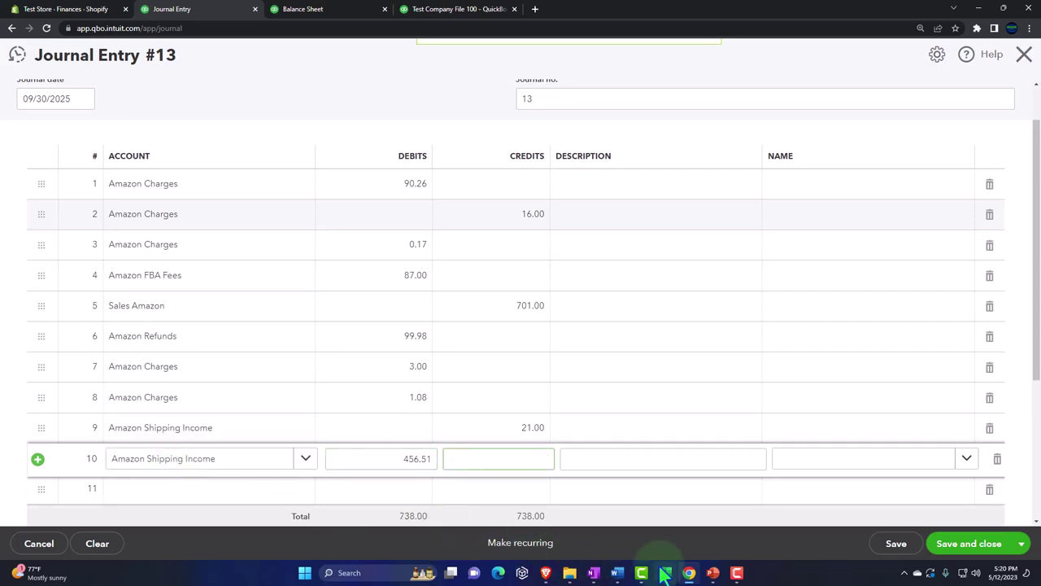
# Step: Check the row 11 shipping amount in the Excel worksheet and set the debit on journal line 10 to 11.33
pyautogui.click(664, 573)
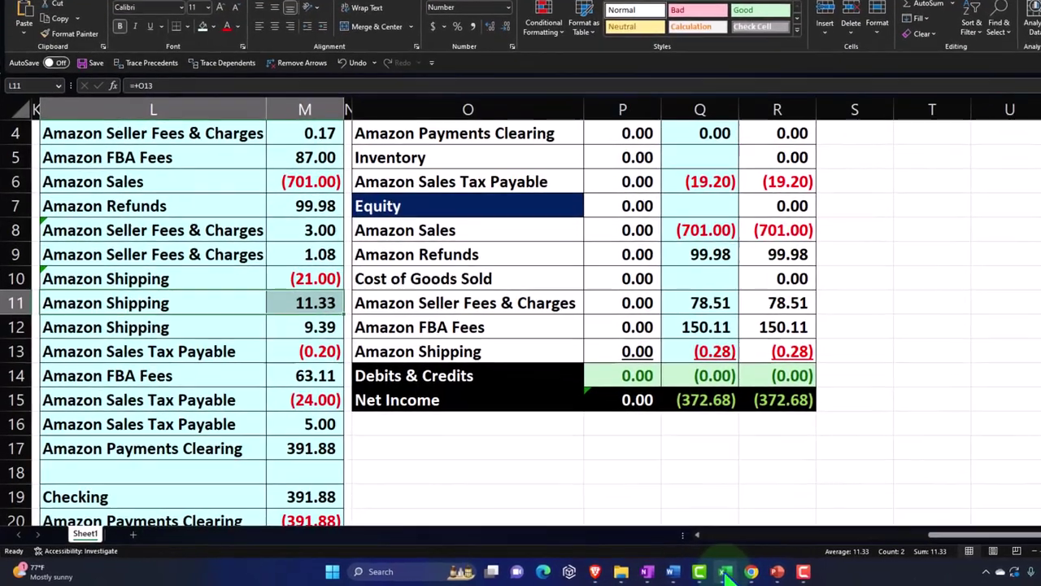
pyautogui.click(751, 572)
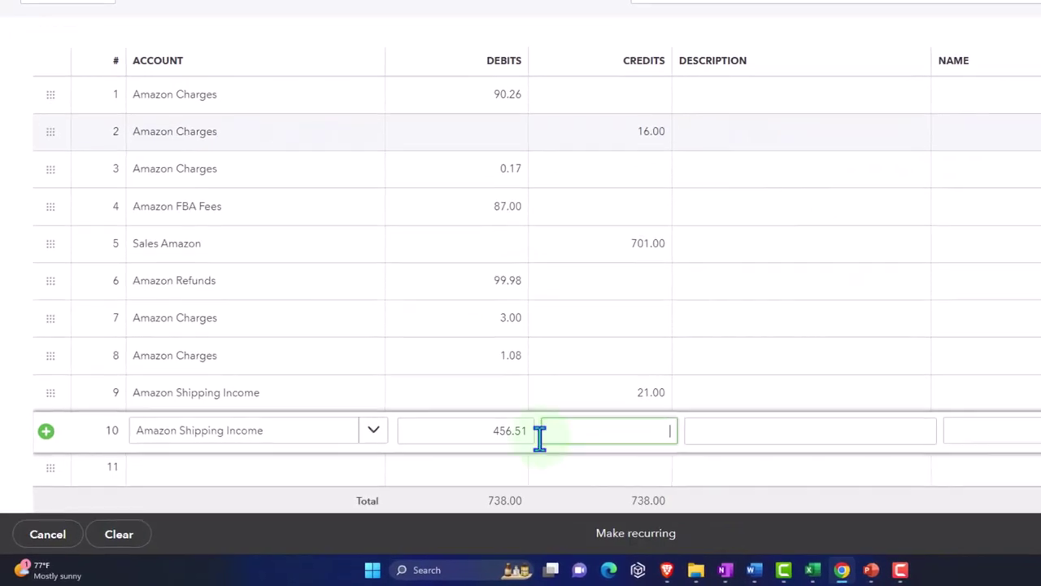
pyautogui.click(512, 430)
pyautogui.write('11.33')
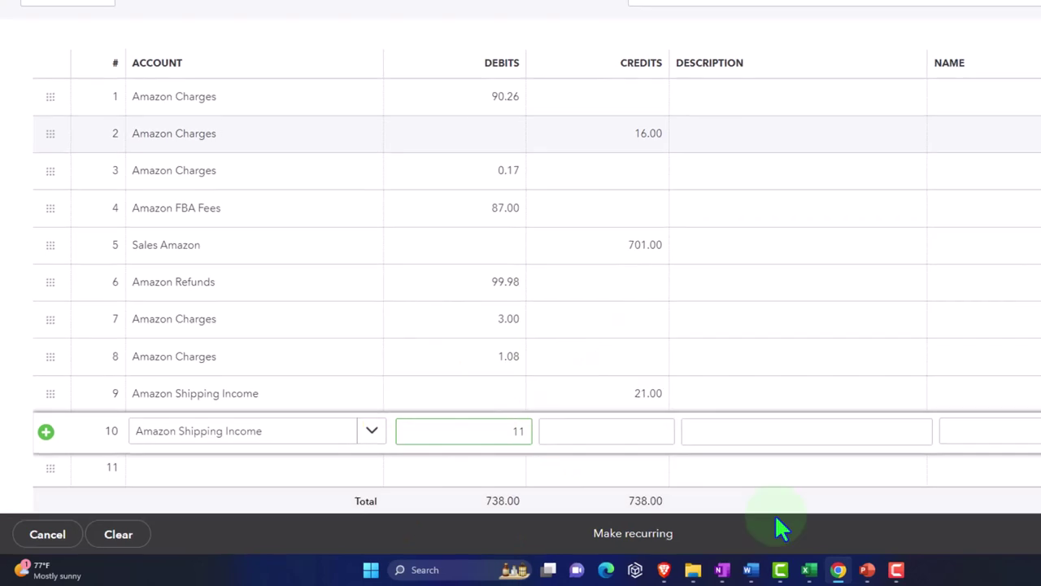
pyautogui.click(812, 569)
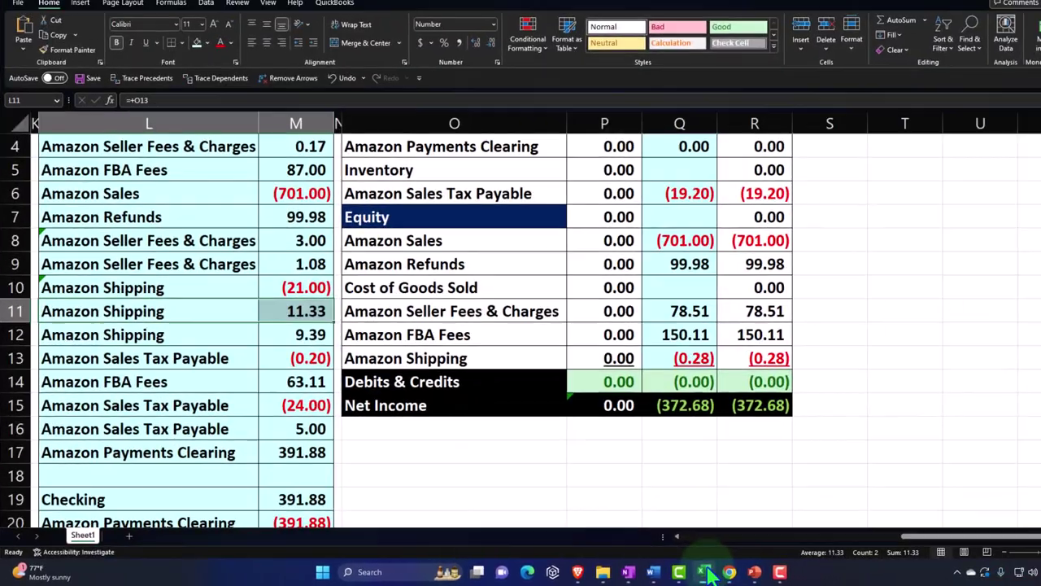
pyautogui.click(730, 572)
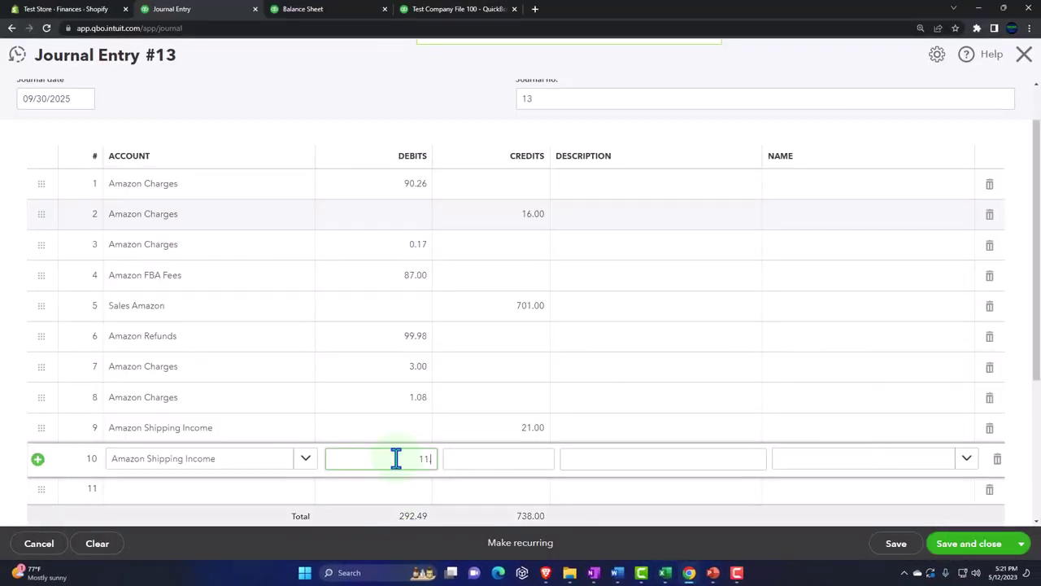
# Step: Look up the row 12 Amazon Shipping entry in the Excel worksheet and assign Amazon Shipping Income to journal line 11
pyautogui.click(666, 572)
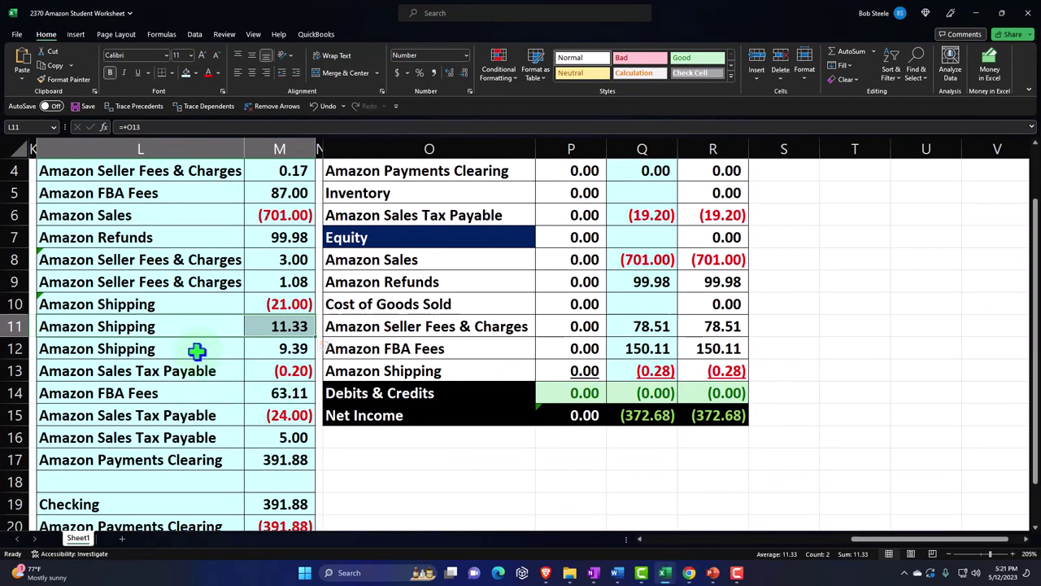
pyautogui.moveTo(197, 351); pyautogui.dragTo(282, 353)
pyautogui.click(689, 572)
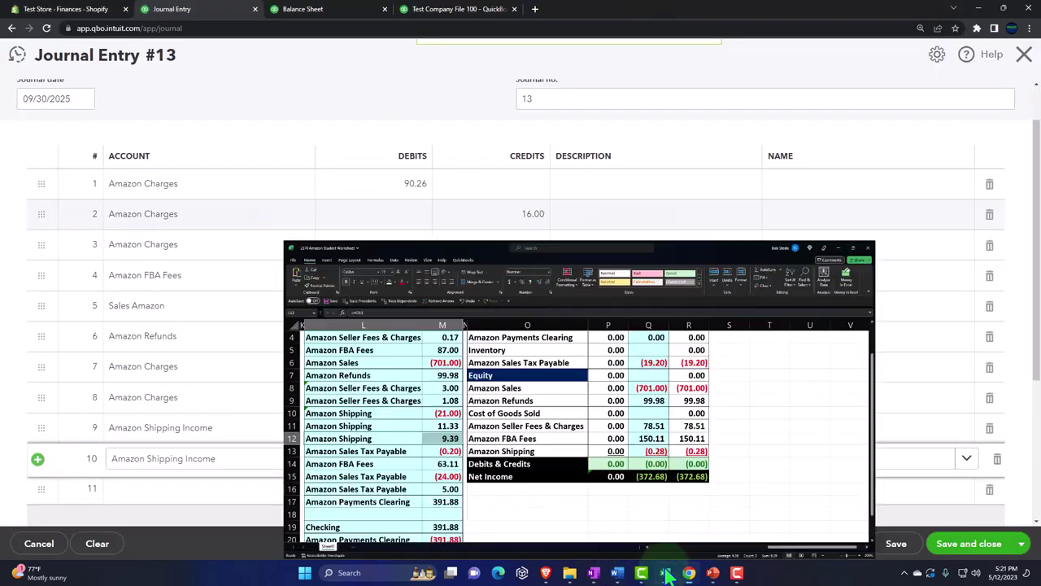
pyautogui.click(604, 459)
pyautogui.press('Tab')
pyautogui.press('Tab')
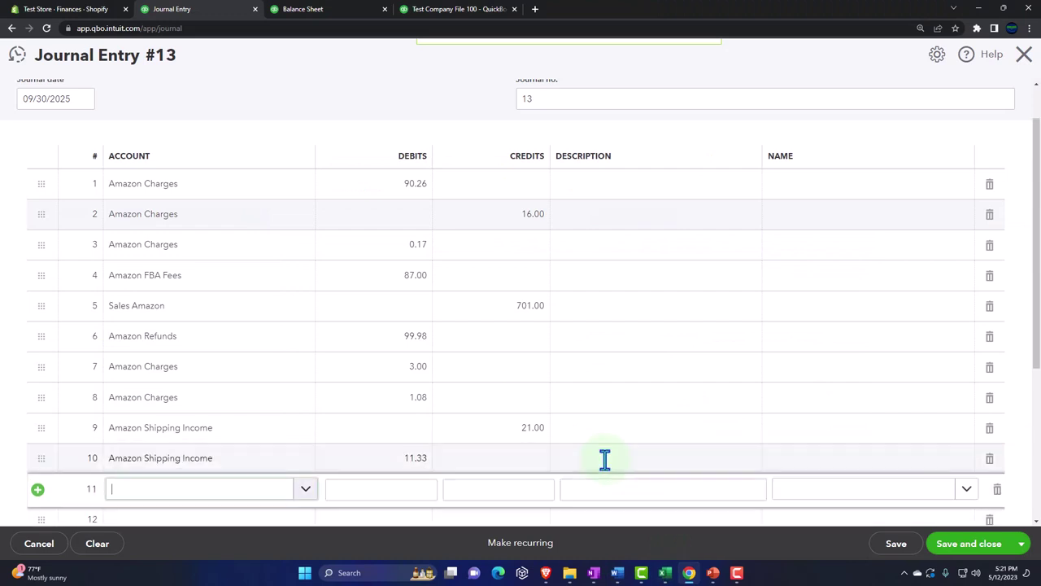
pyautogui.click(153, 493)
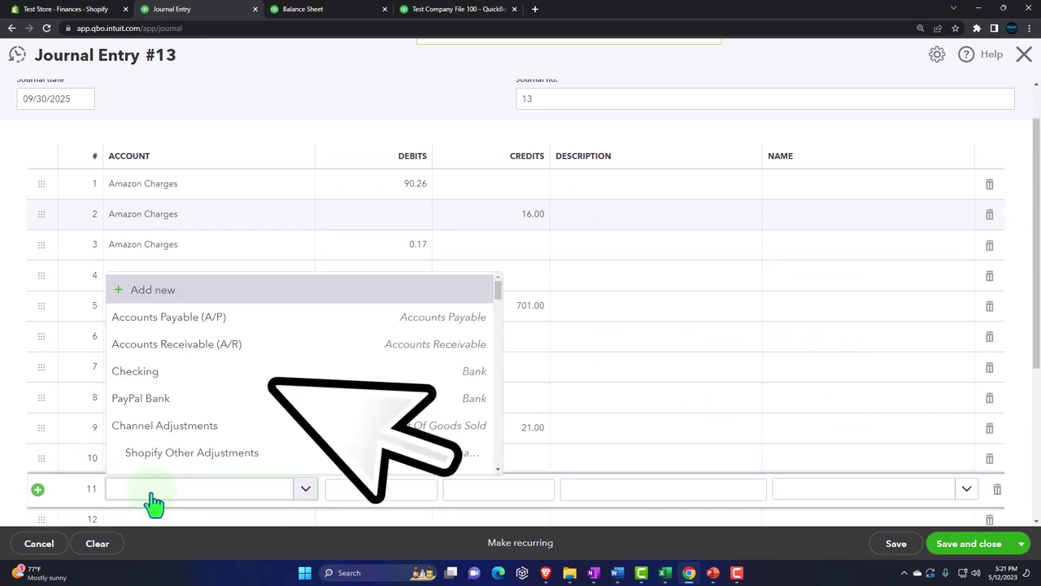
pyautogui.write('Amazon ')
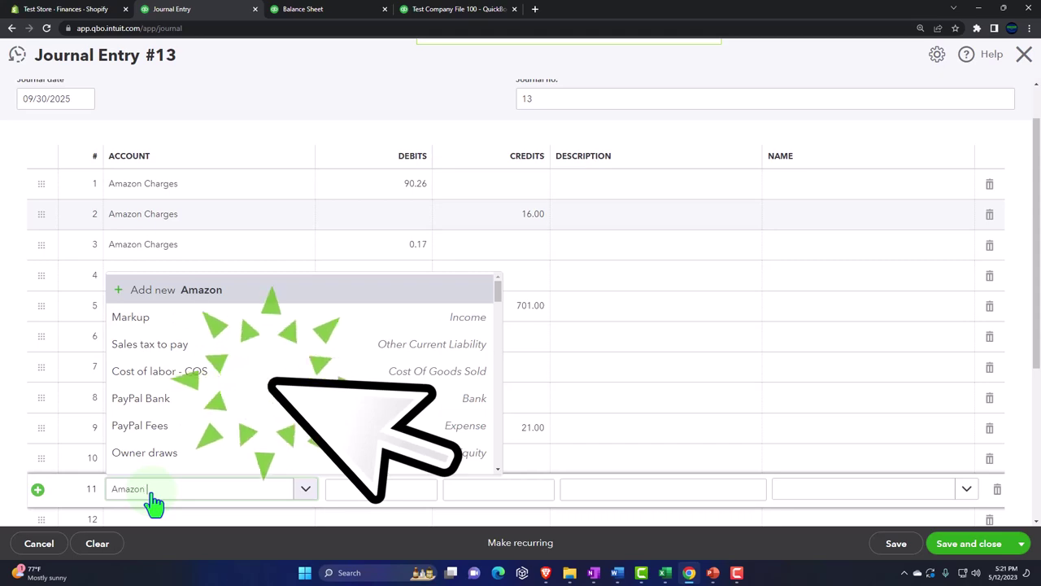
pyautogui.write('shi')
pyautogui.press('Down')
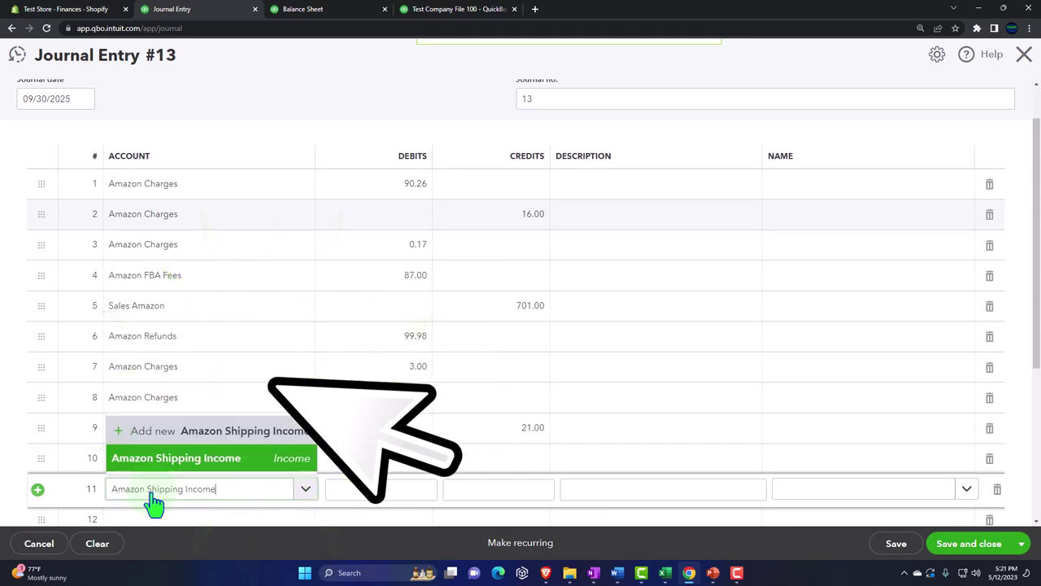
pyautogui.press('Tab')
# Step: Check the row 12 shipping amount in the Excel worksheet and enter a debit of 9.39 on journal line 11
pyautogui.click(665, 573)
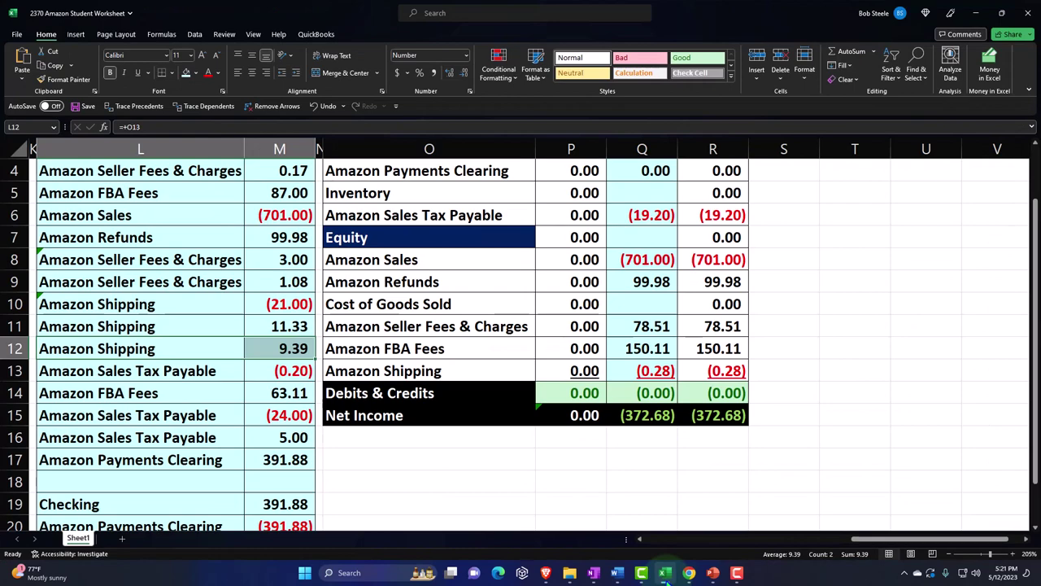
pyautogui.click(665, 573)
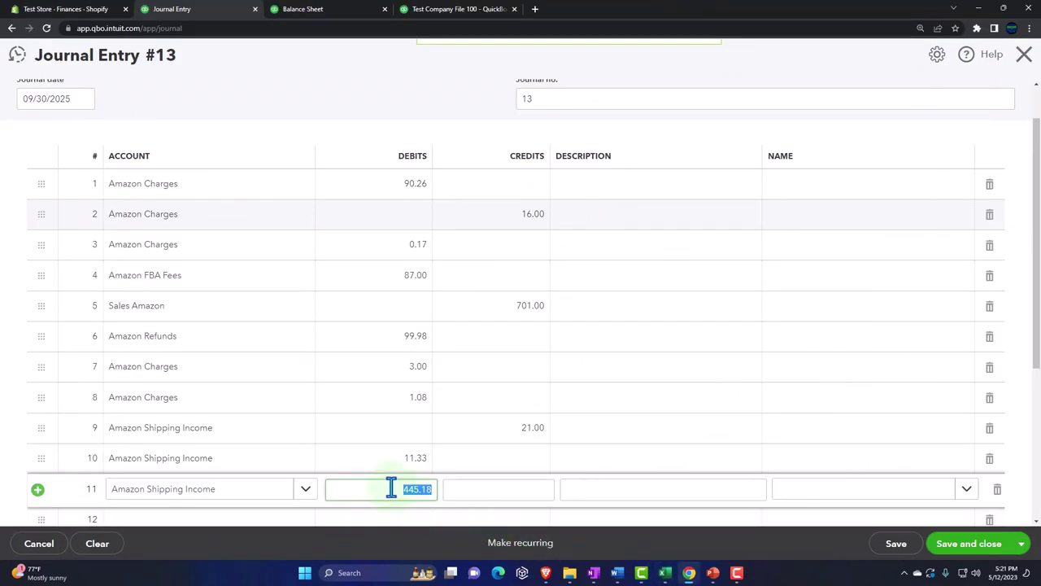
pyautogui.click(488, 489)
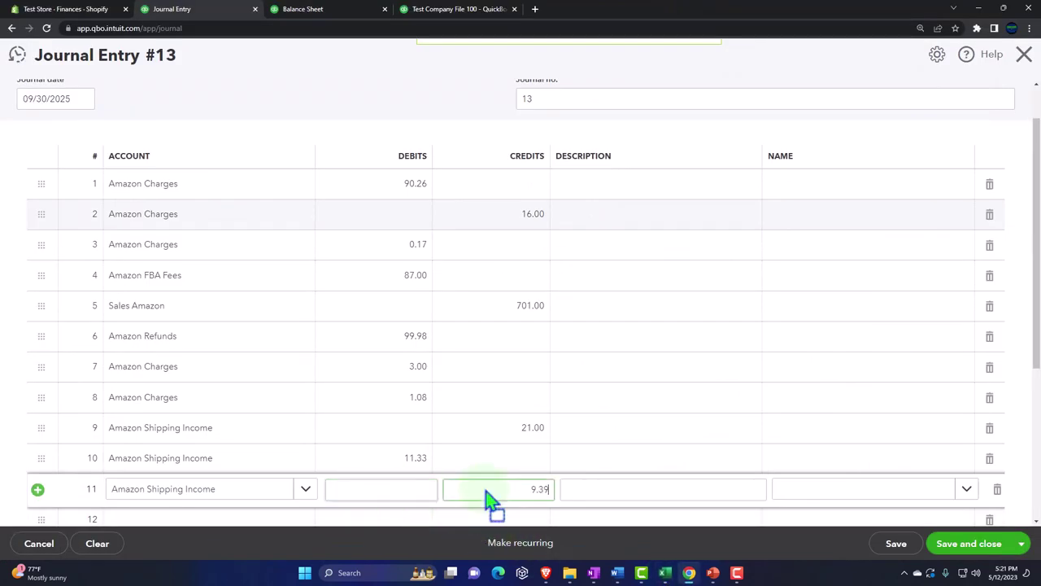
pyautogui.click(423, 491)
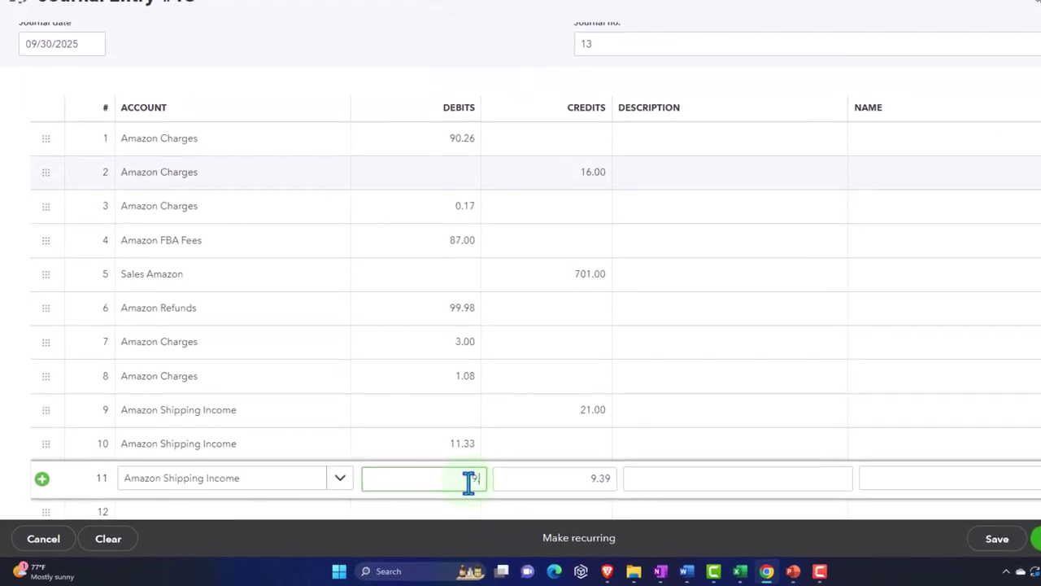
pyautogui.press('Tab')
pyautogui.press('Tab')
pyautogui.press('Tab')
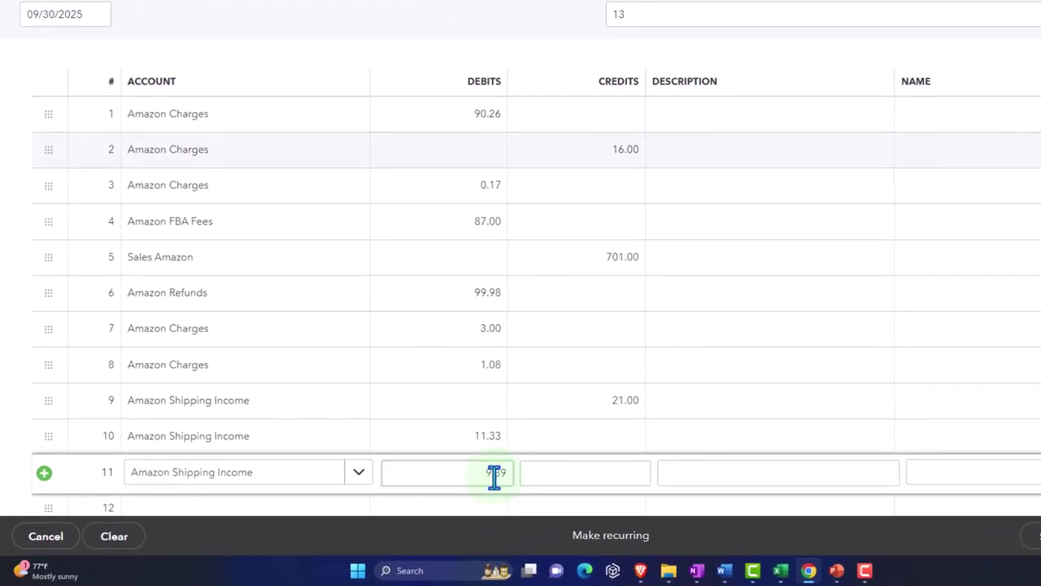
# Step: Look up row 13 in the Excel worksheet and start a new account named Amazon Sales Tax Payable on journal line 12
pyautogui.click(781, 570)
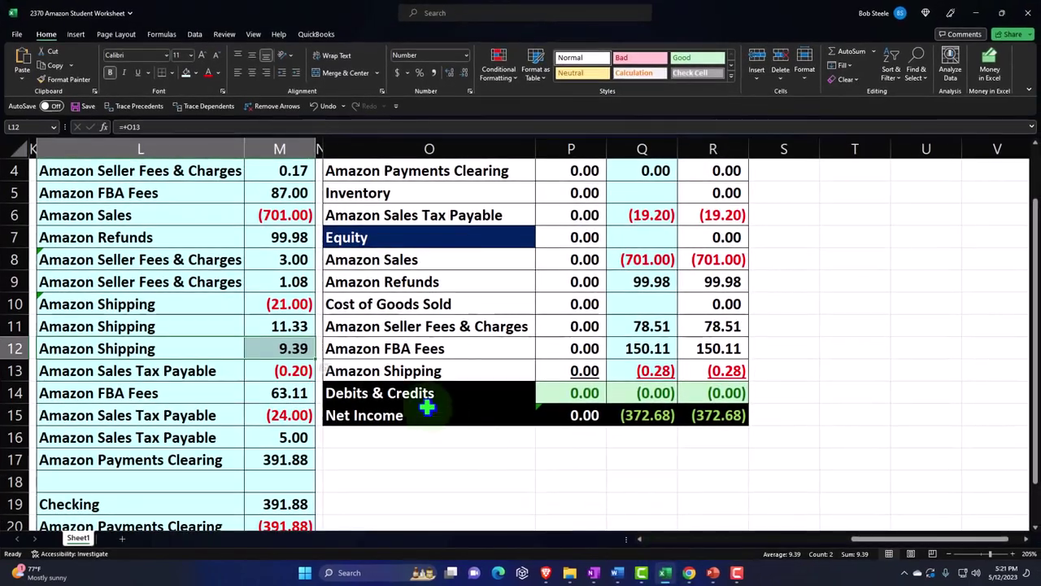
pyautogui.scroll(-1, 233, 345)
pyautogui.moveTo(168, 303); pyautogui.dragTo(269, 304)
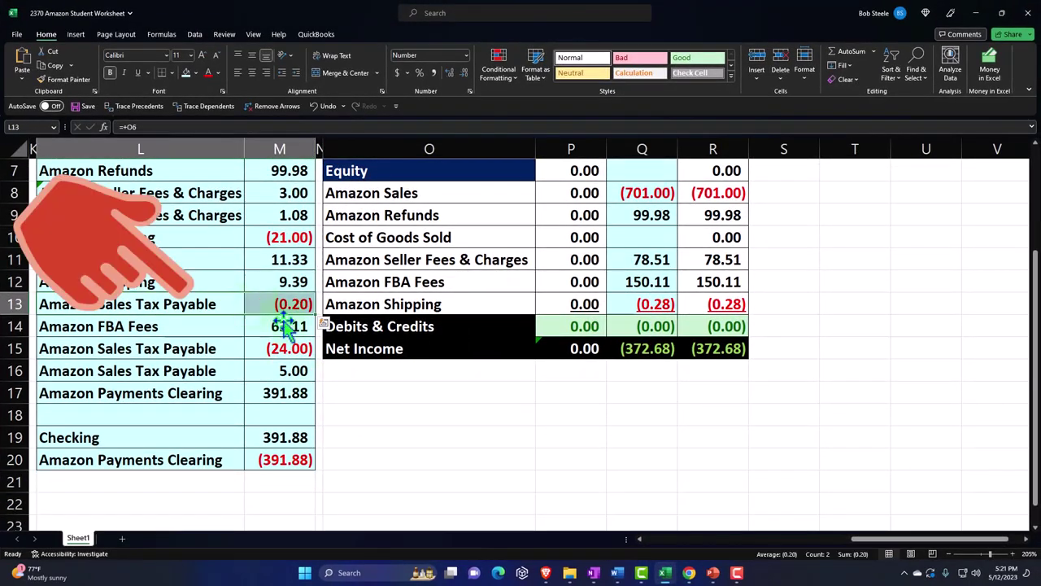
pyautogui.click(689, 572)
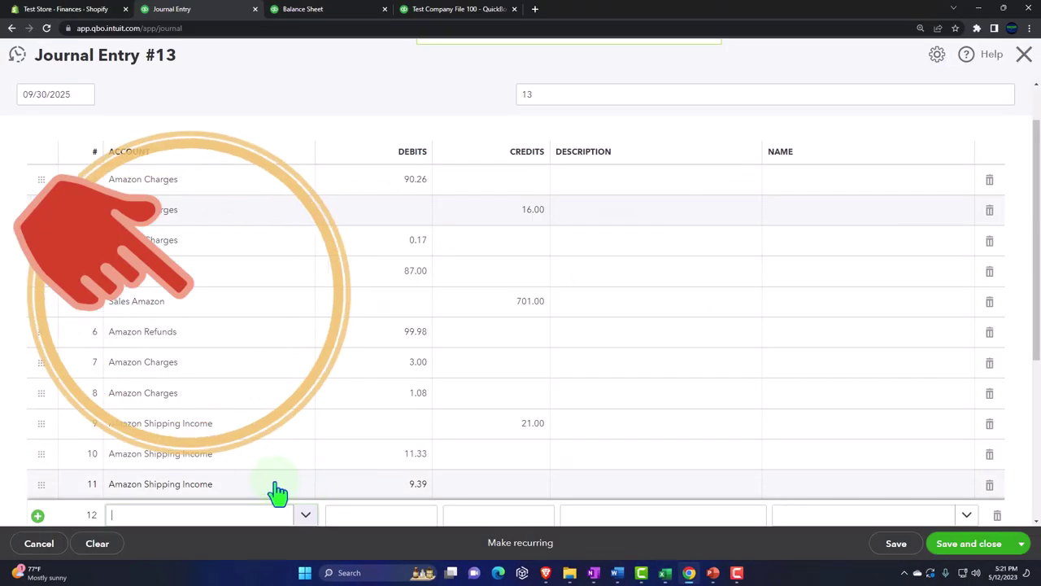
pyautogui.scroll(-2, 160, 483)
pyautogui.click(128, 411)
pyautogui.write('Am')
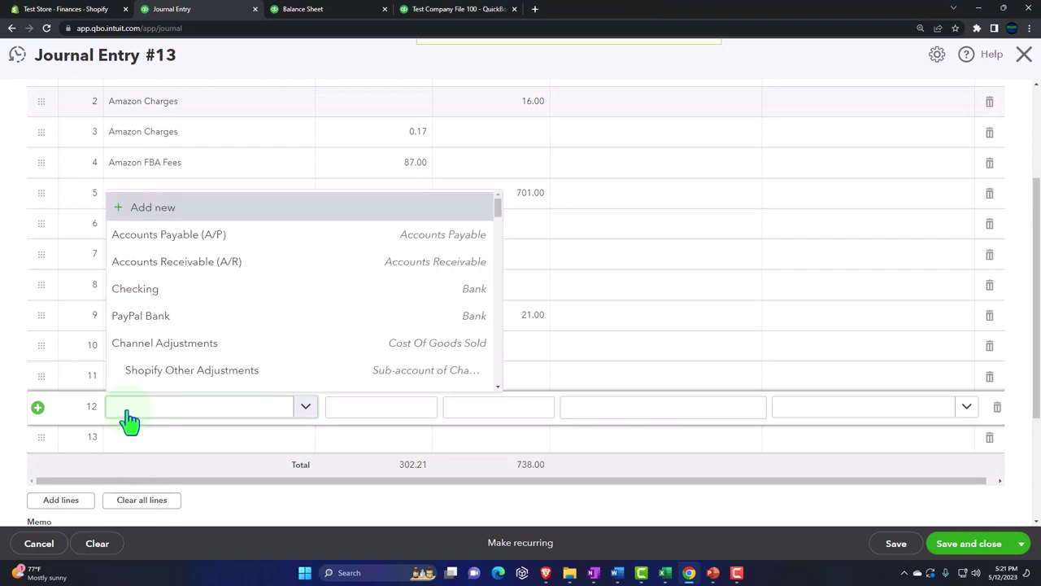
pyautogui.write('azon ')
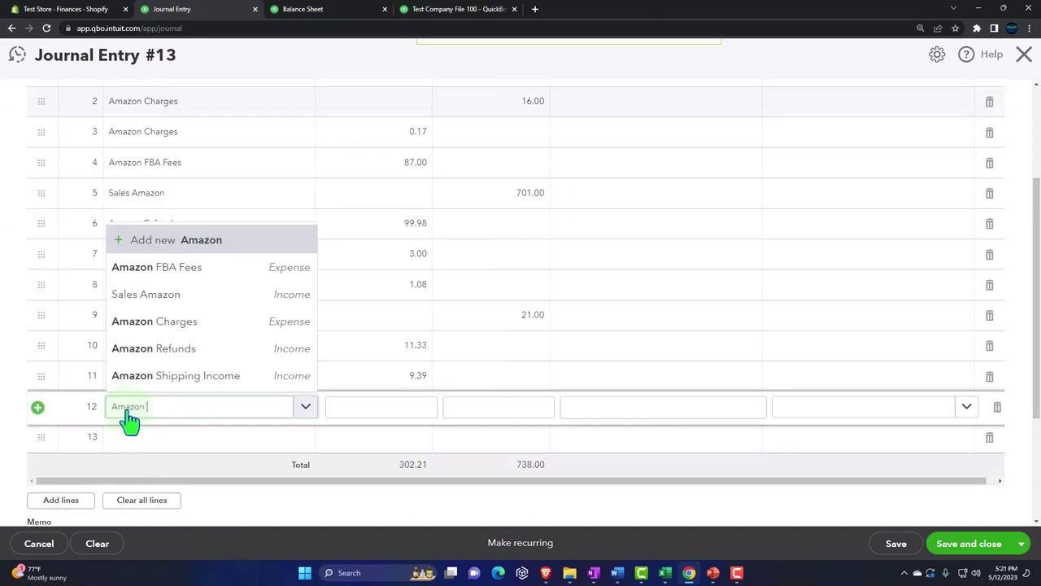
pyautogui.write('Sales Tax P')
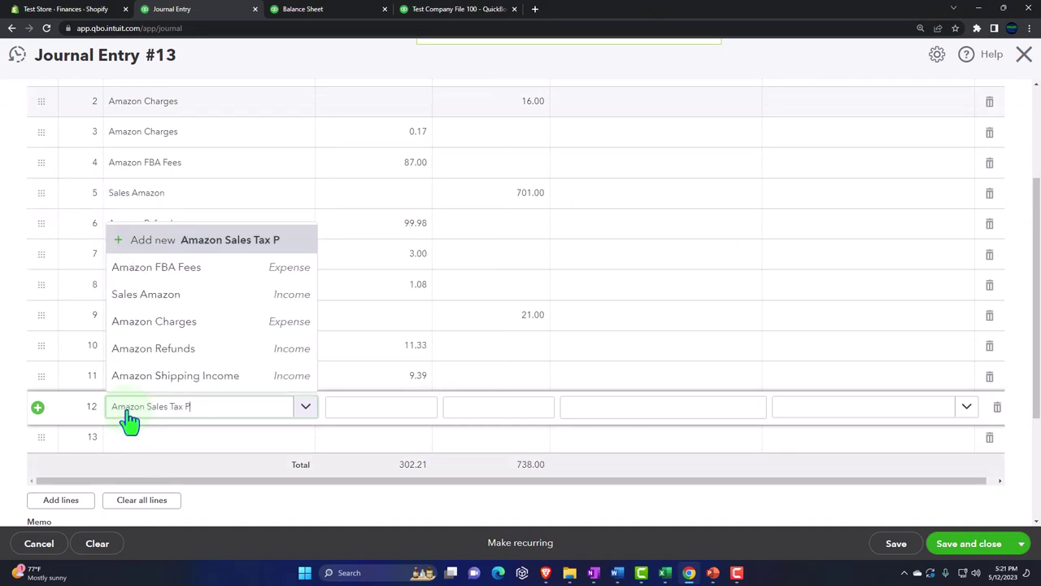
pyautogui.write('ayable')
pyautogui.press('Tab')
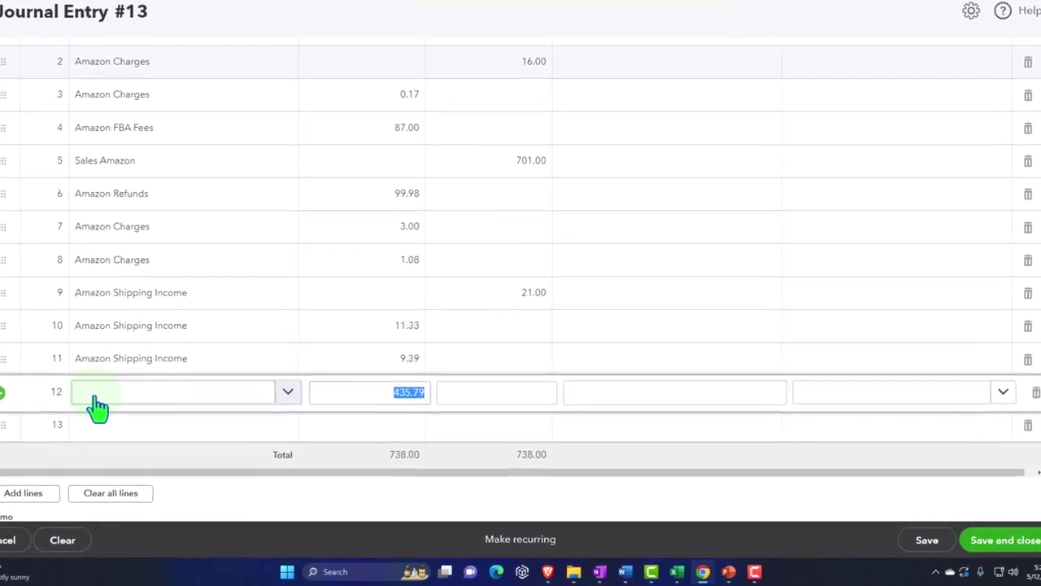
# Step: Give the Amazon Sales Tax Payable account the type Other Current Liabilities and save it
pyautogui.click(460, 81)
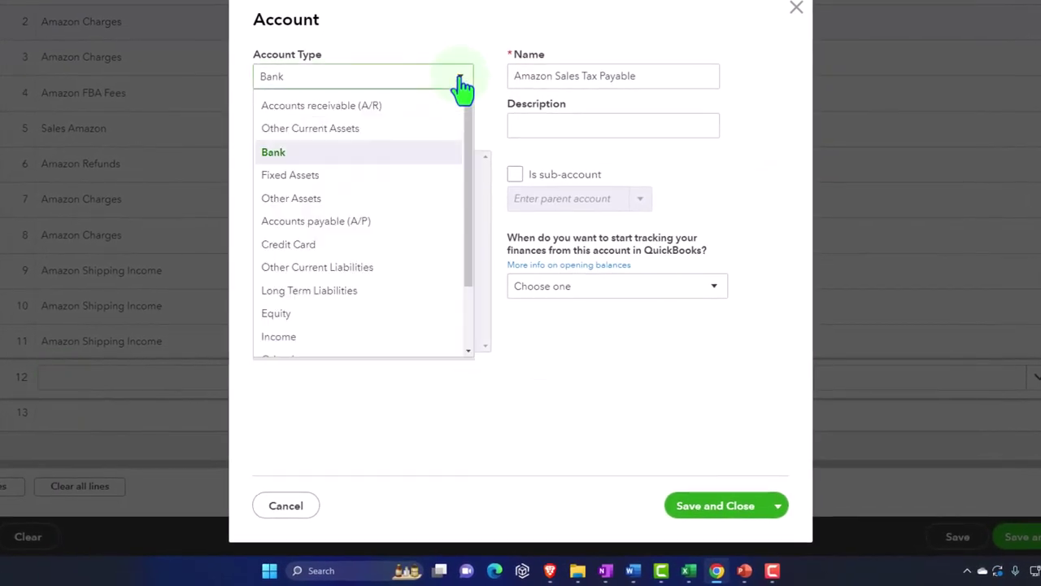
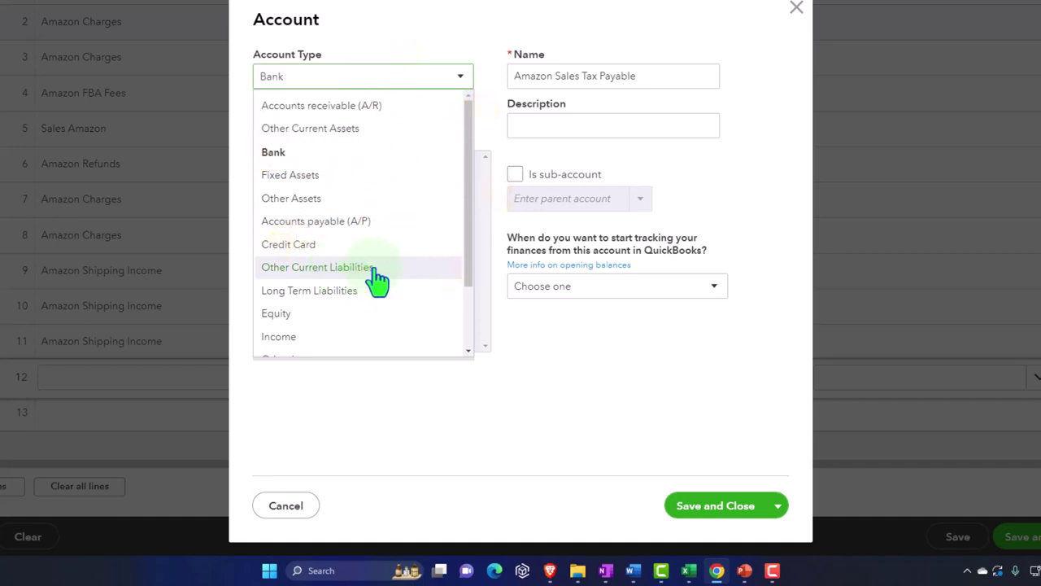
pyautogui.click(376, 269)
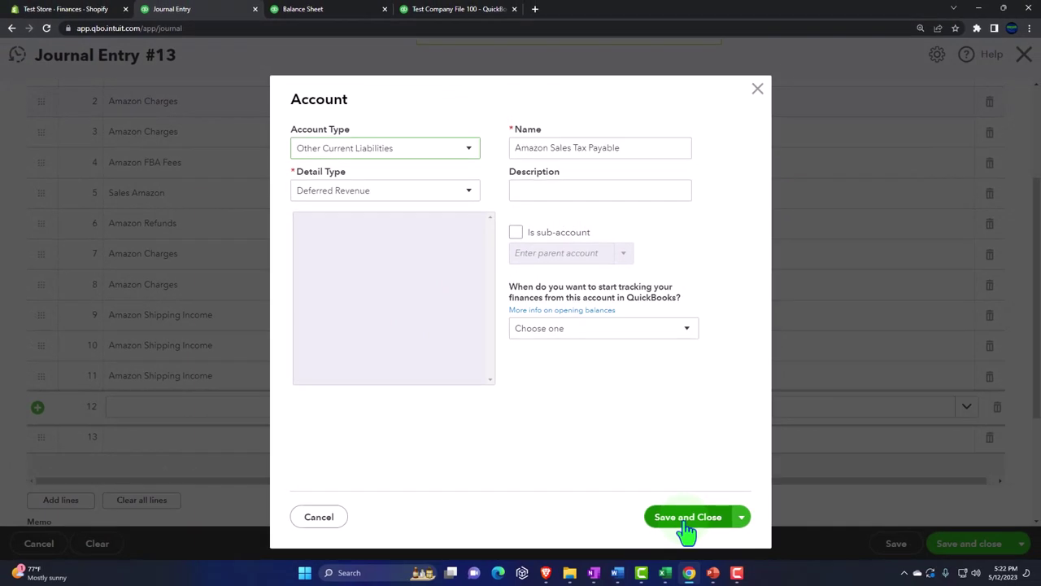
pyautogui.click(688, 521)
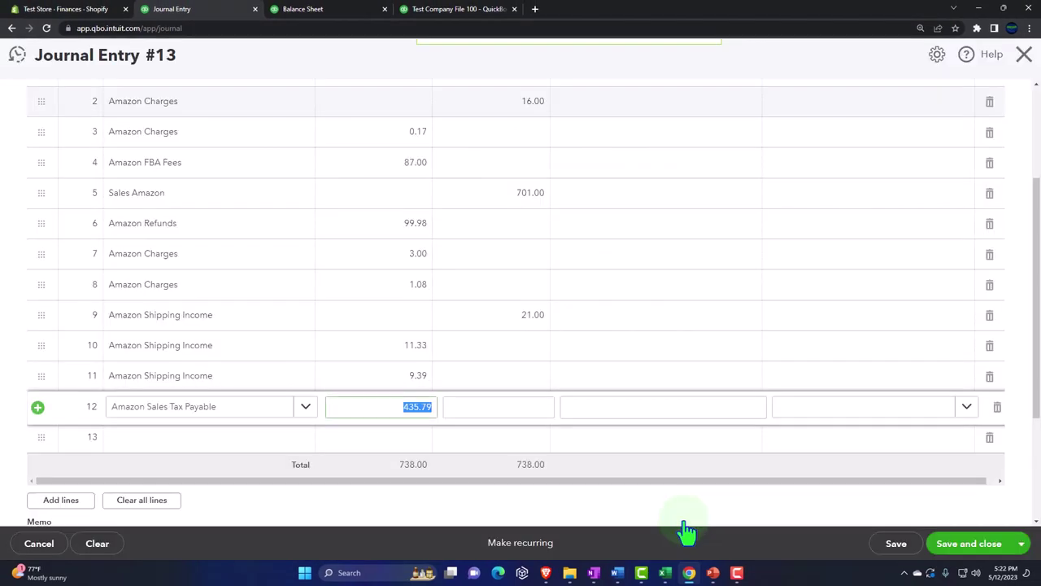
# Step: Check the row 13 sales tax amount in the Excel worksheet and enter a credit of 0.20 on journal line 12
pyautogui.click(666, 573)
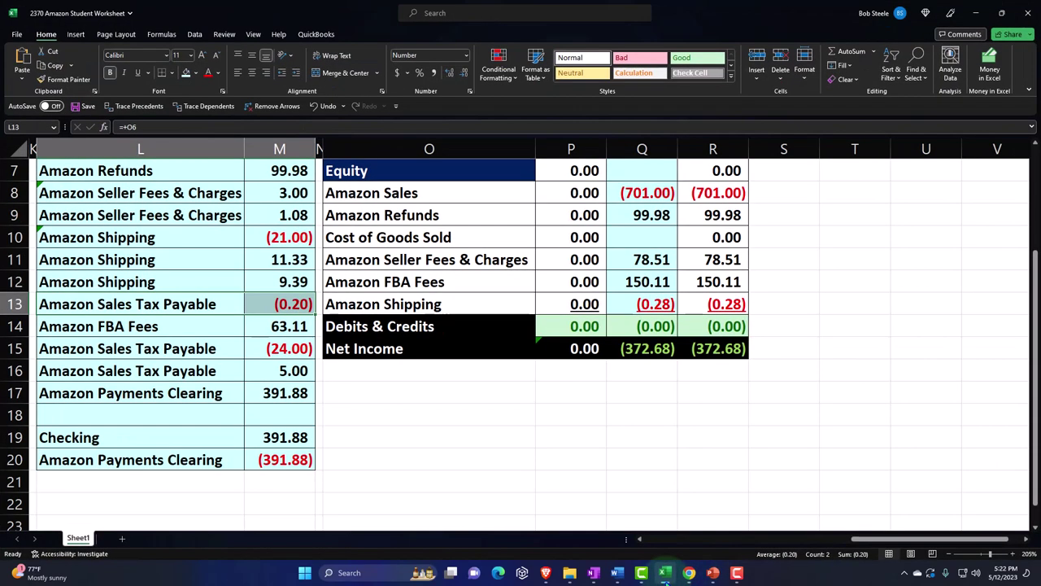
pyautogui.click(666, 573)
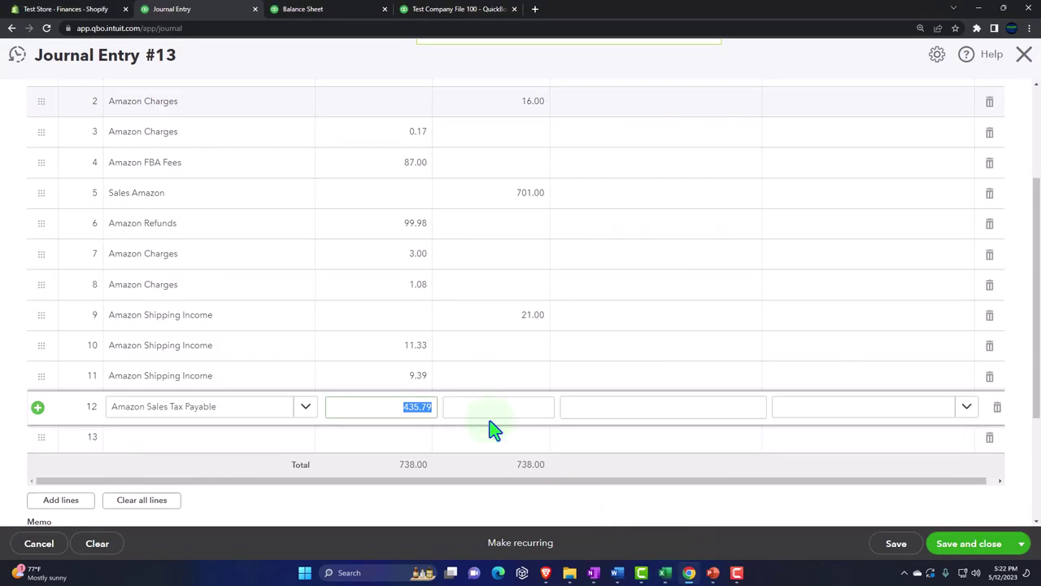
pyautogui.write('.2')
pyautogui.press('Tab')
pyautogui.press('Tab')
pyautogui.press('Tab')
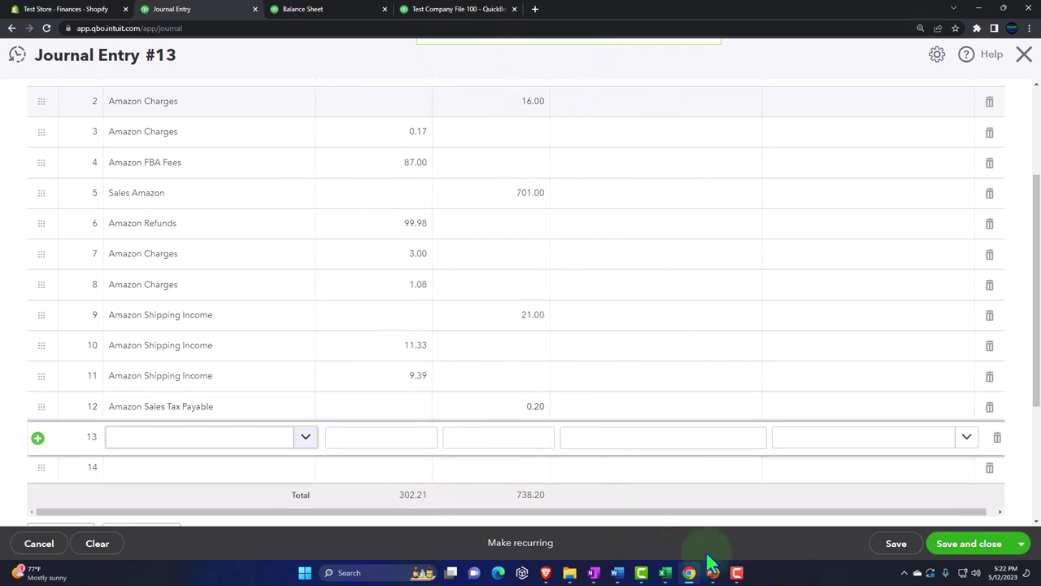
# Step: Look up row 14 in the Excel worksheet and record Amazon FBA Fees with a debit of 63.11 on journal line 13
pyautogui.click(666, 573)
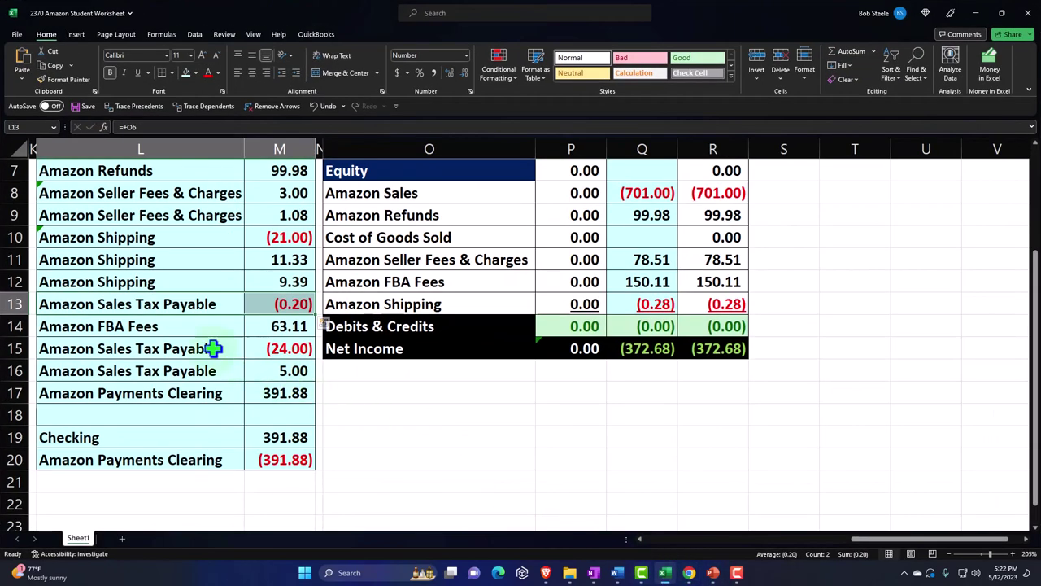
pyautogui.moveTo(214, 328); pyautogui.dragTo(281, 326)
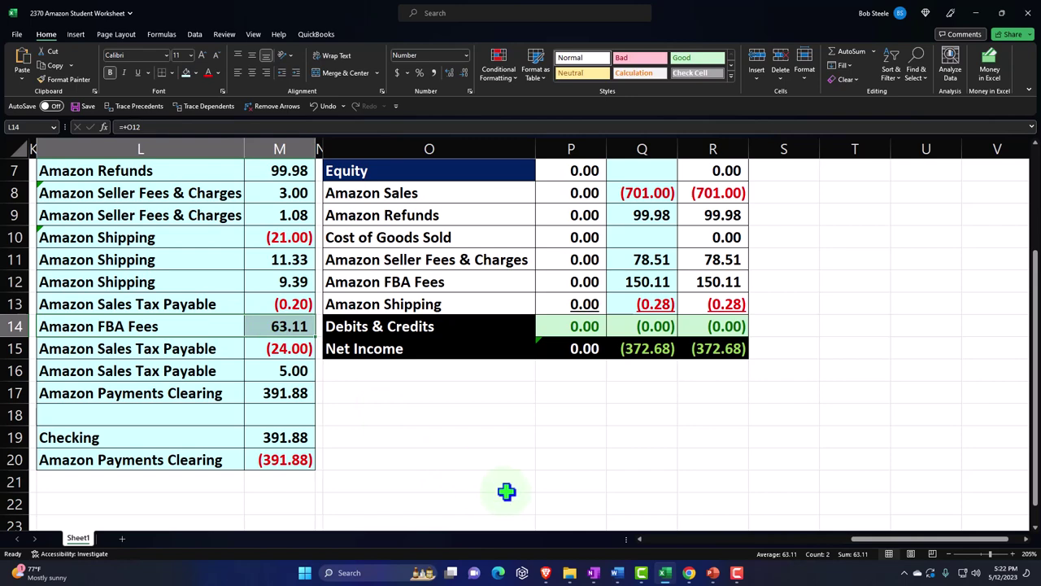
pyautogui.click(689, 572)
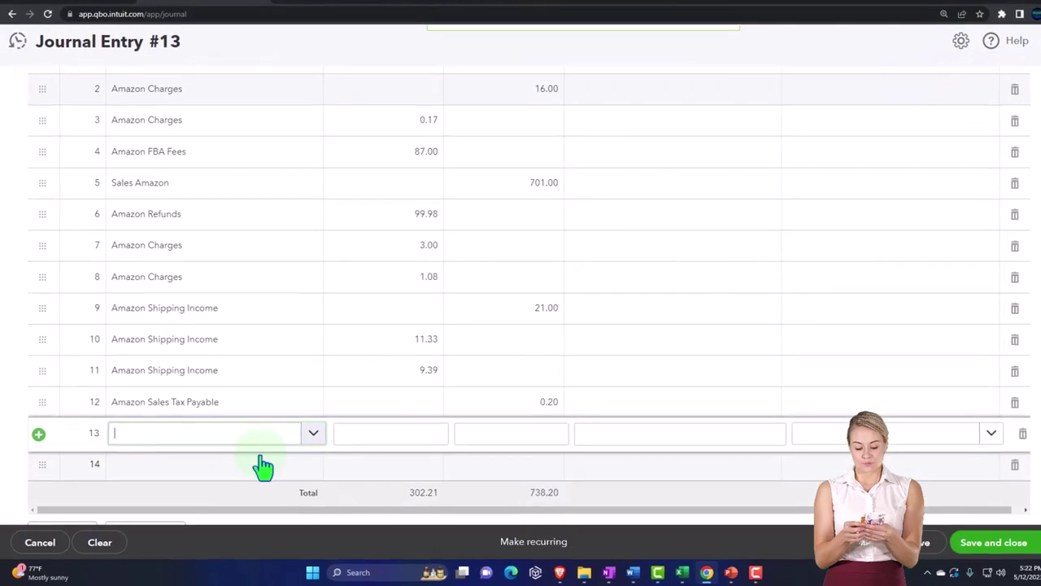
pyautogui.click(188, 434)
pyautogui.write('Amazon')
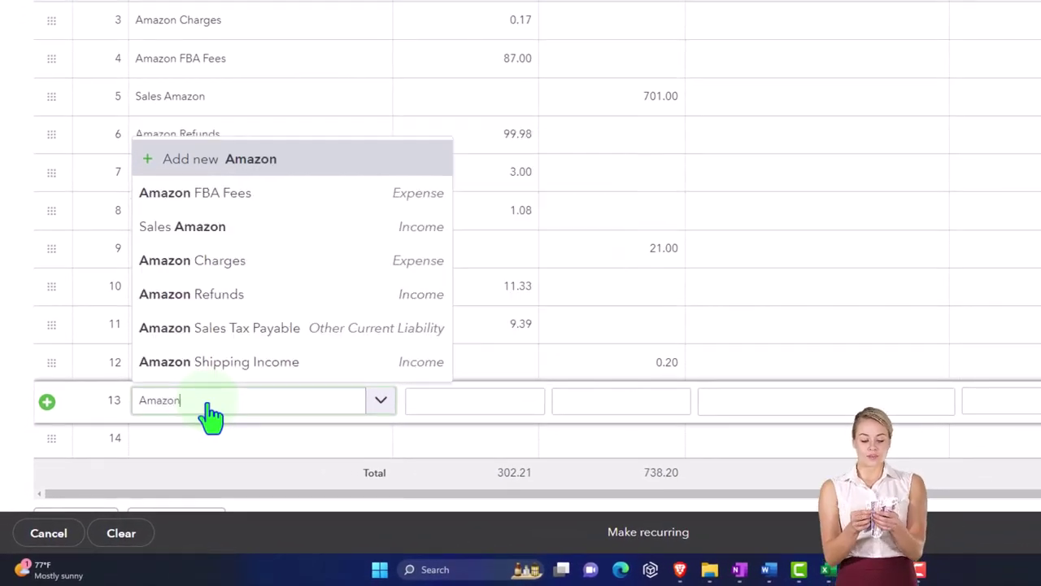
pyautogui.press('Down')
pyautogui.press('Down')
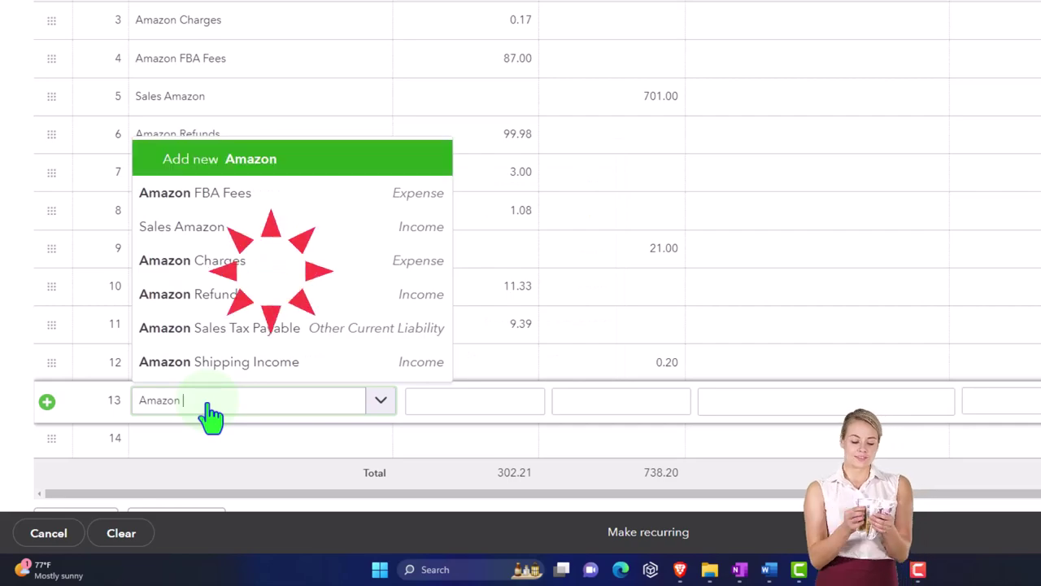
pyautogui.press('Tab')
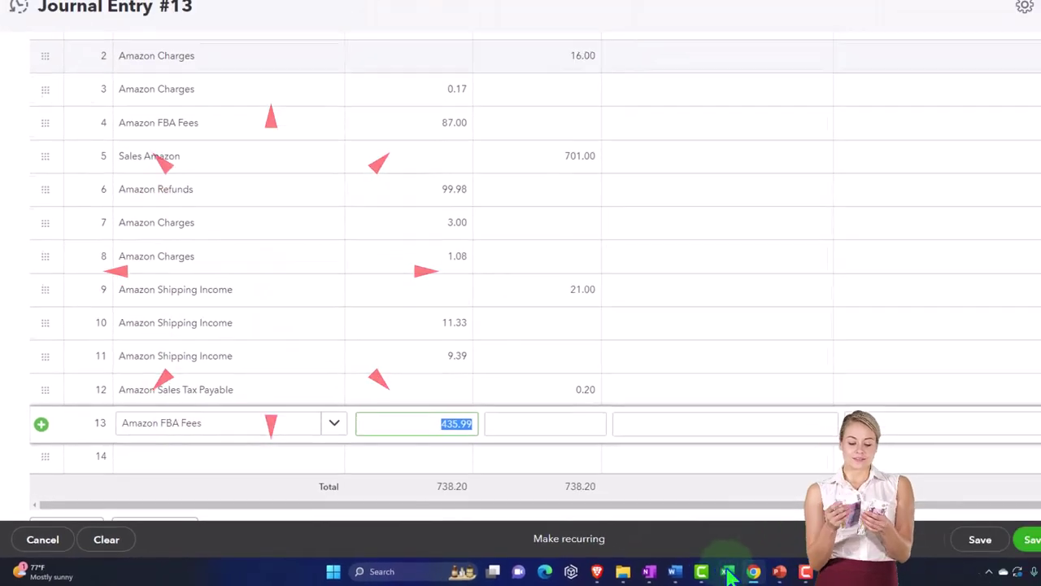
pyautogui.click(728, 572)
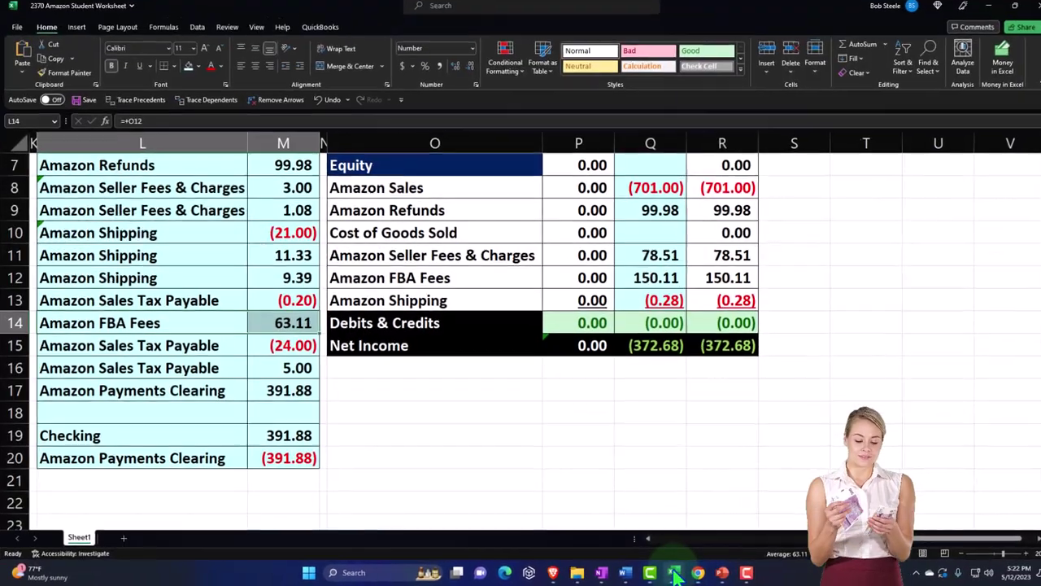
pyautogui.click(665, 575)
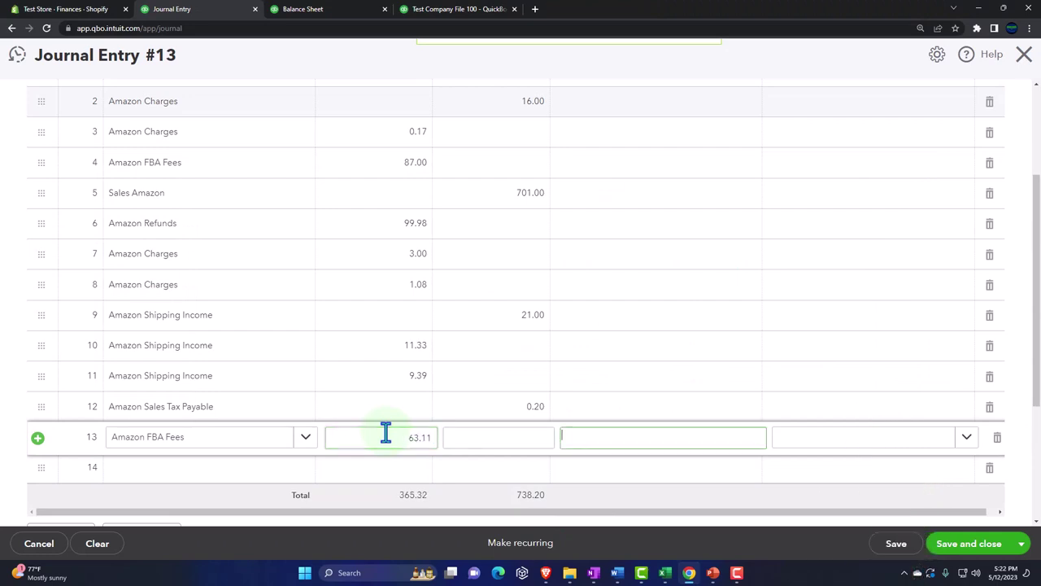
# Step: Look up row 15 in the Excel worksheet and assign the Amazon Sales Tax Payable account to journal line 14
pyautogui.click(666, 573)
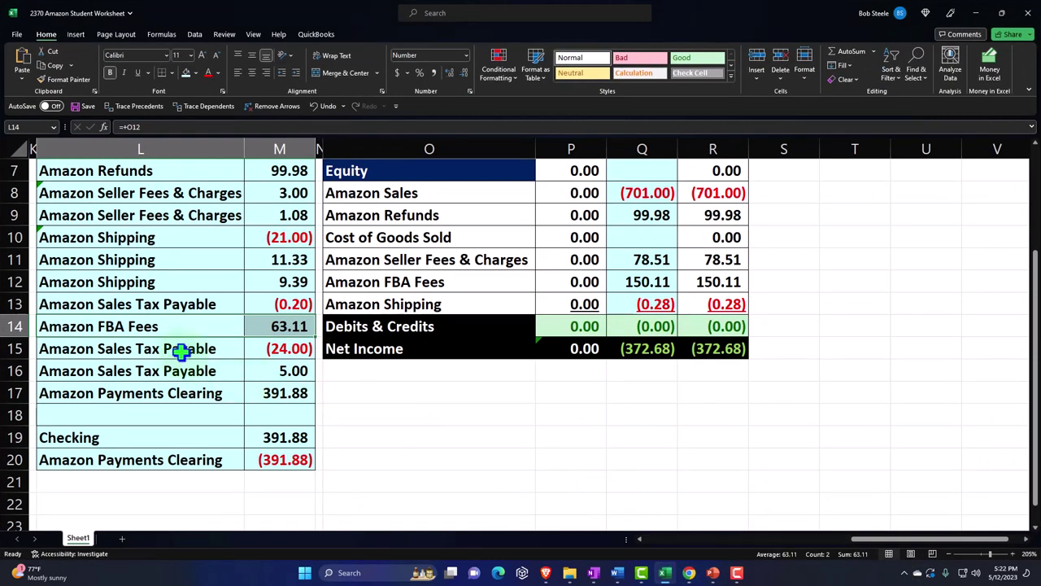
pyautogui.moveTo(180, 352); pyautogui.dragTo(250, 352)
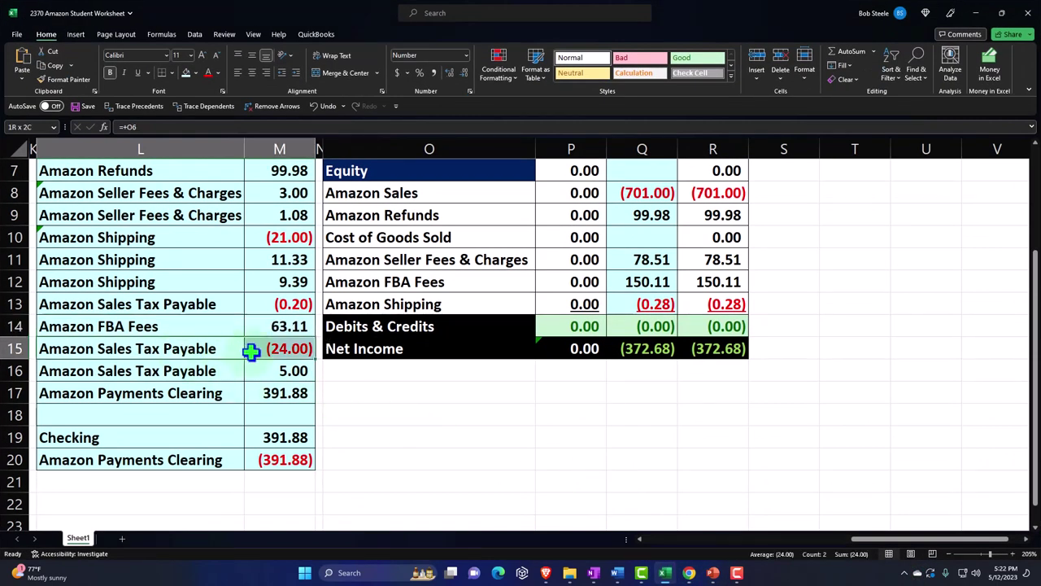
pyautogui.click(666, 573)
pyautogui.click(166, 449)
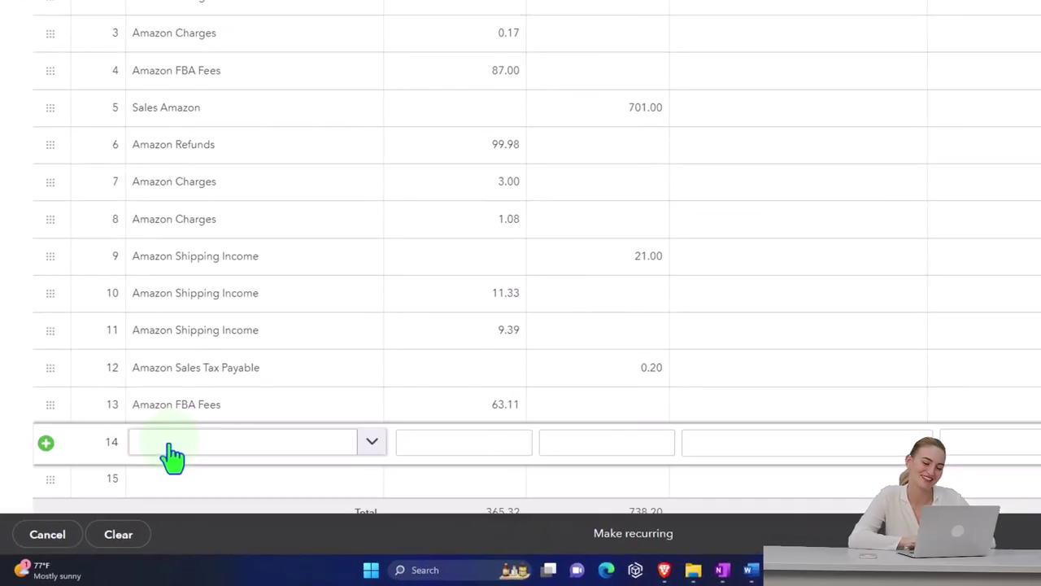
pyautogui.write('Ama')
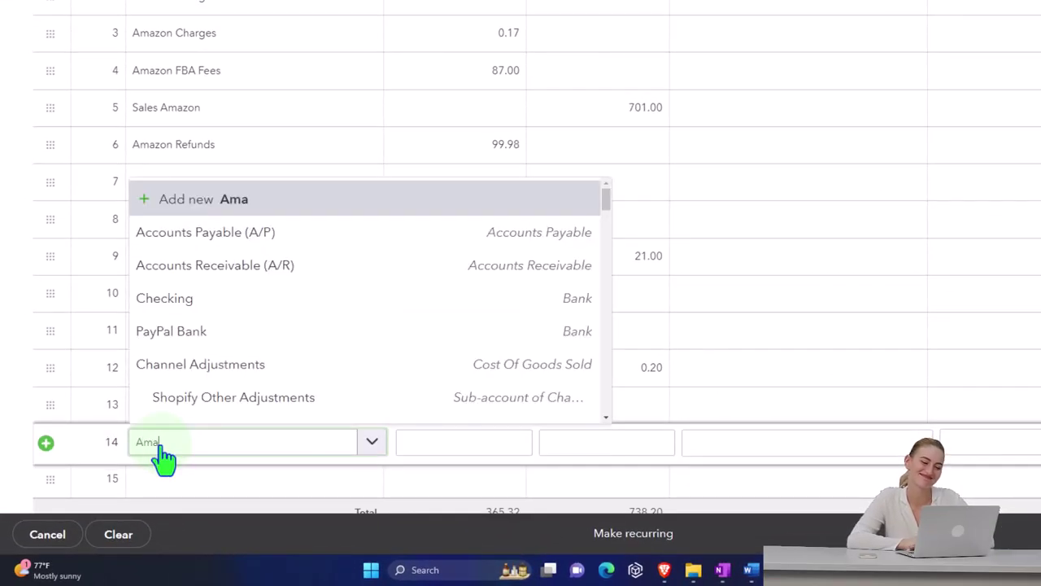
pyautogui.write('zon sales')
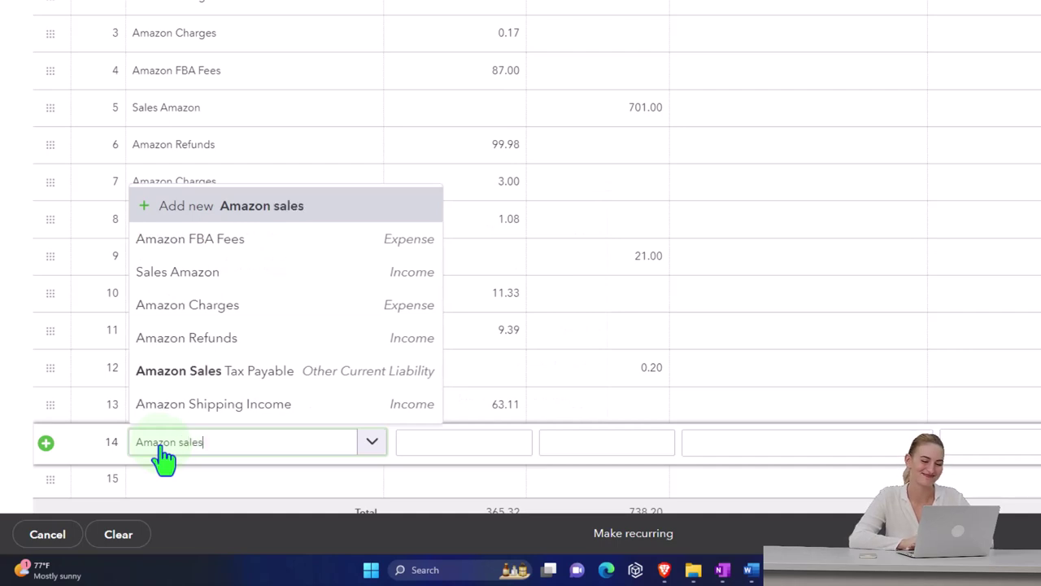
pyautogui.write('tax')
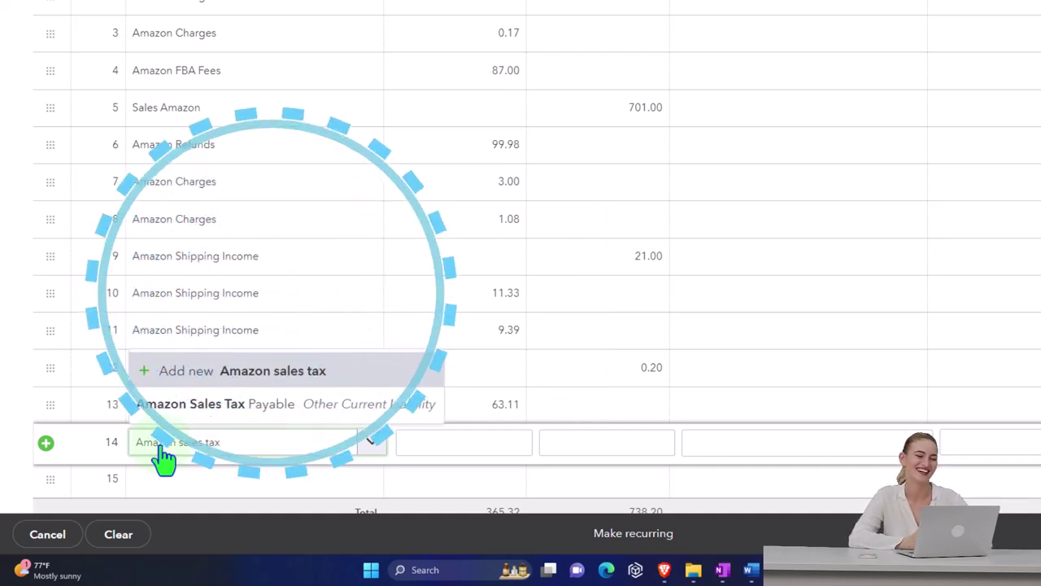
pyautogui.press('Down')
pyautogui.press('Tab')
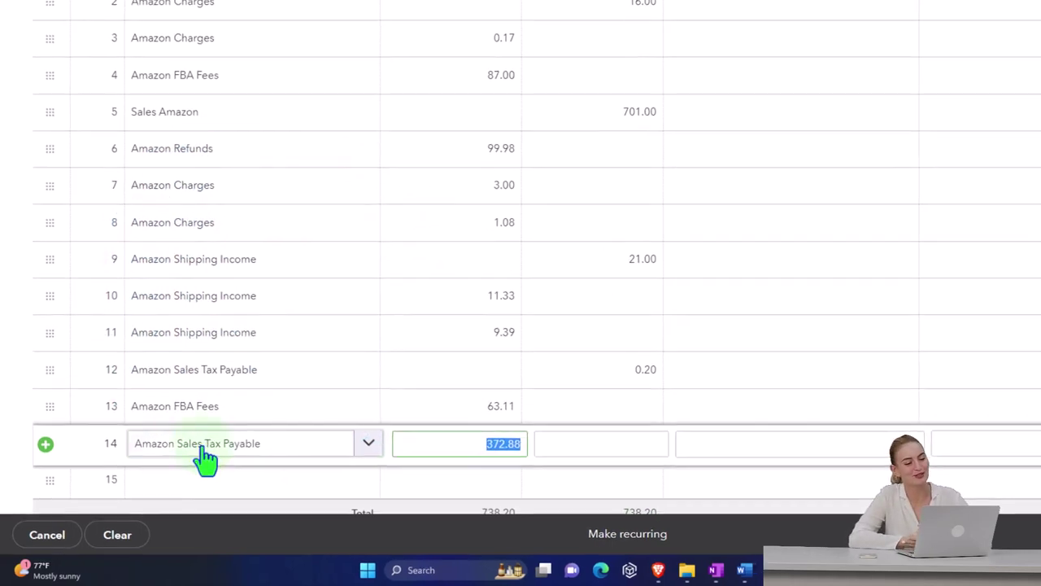
# Step: Check the row 15 sales tax amount in the Excel worksheet and enter a credit of 24.00 on journal line 14
pyautogui.press('Tab')
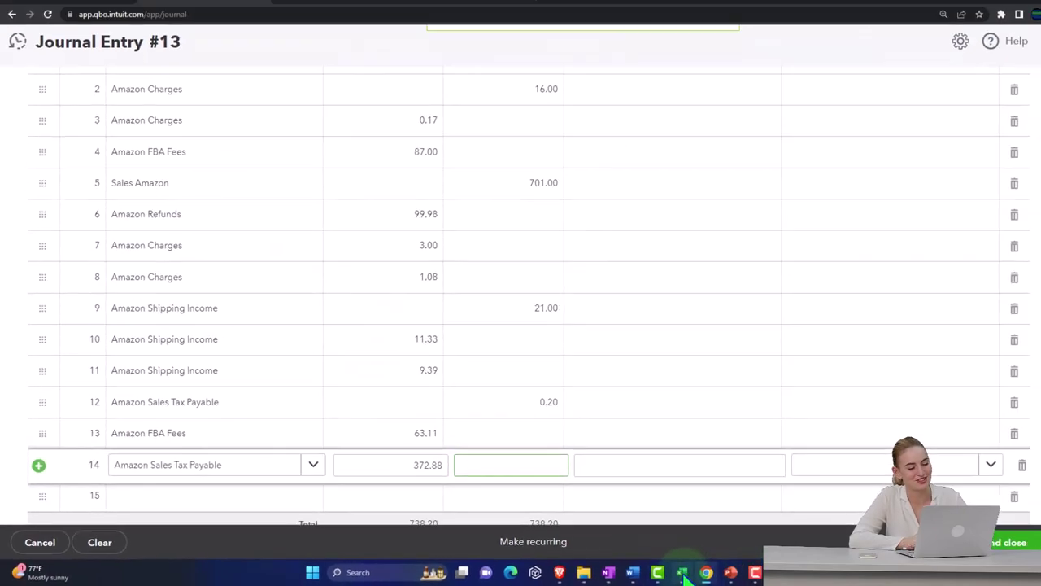
pyautogui.click(683, 573)
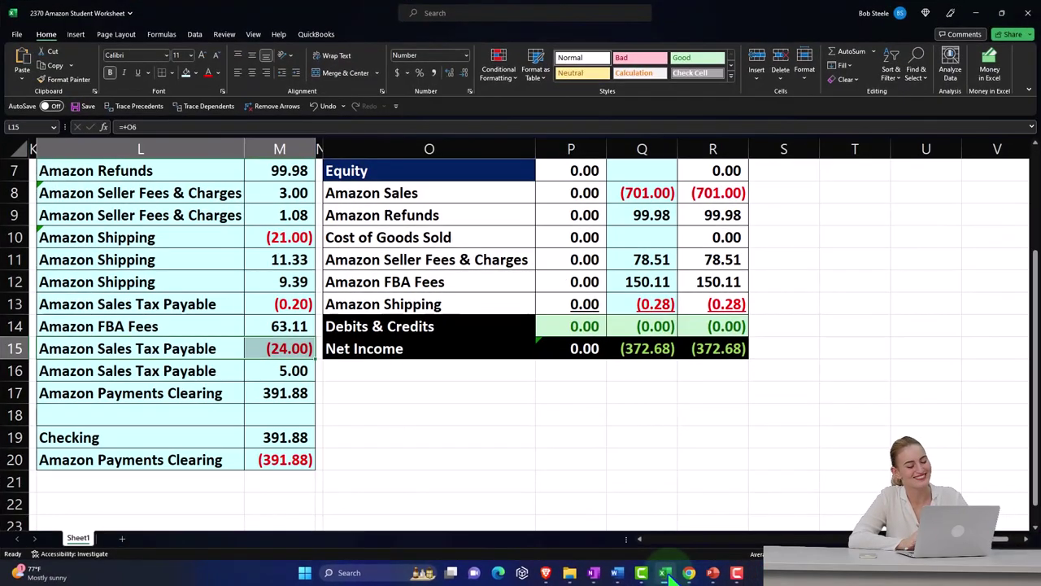
pyautogui.click(667, 573)
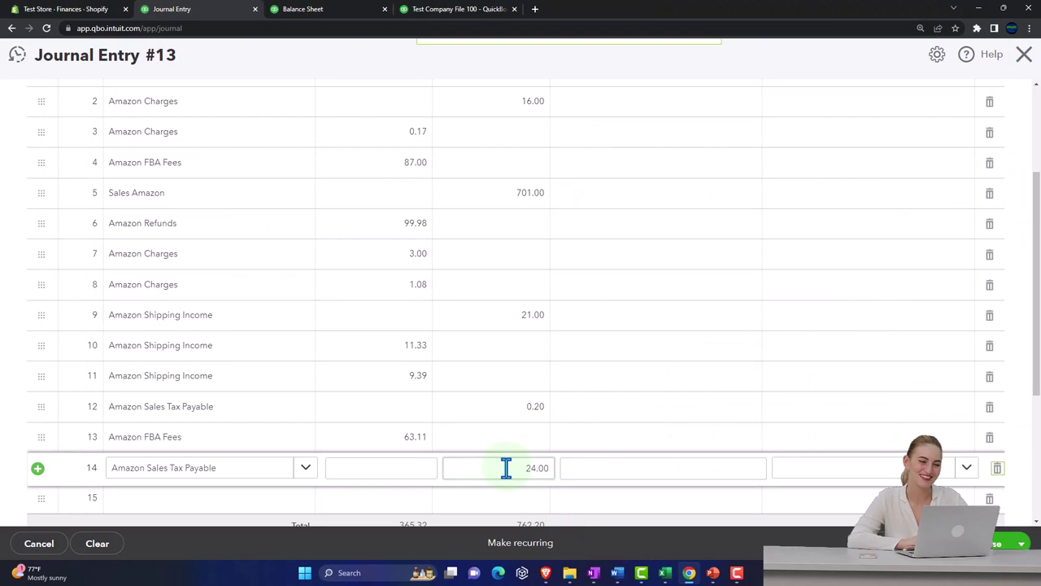
pyautogui.press('Return')
# Step: Look up row 16 in the Excel worksheet and record Amazon Sales Tax Payable with a debit of 5.00 on journal line 15
pyautogui.click(666, 573)
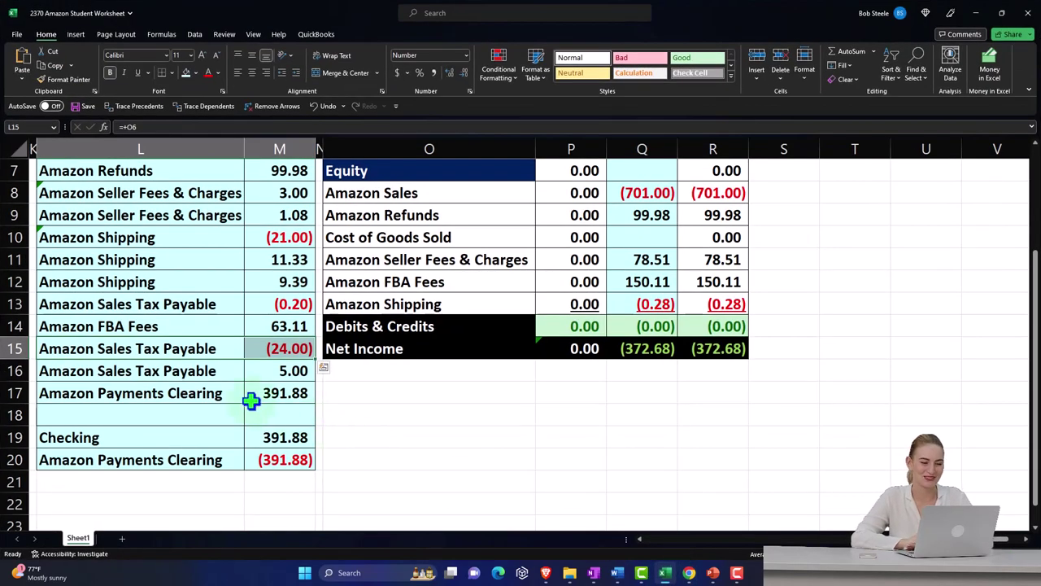
pyautogui.moveTo(190, 373); pyautogui.dragTo(264, 376)
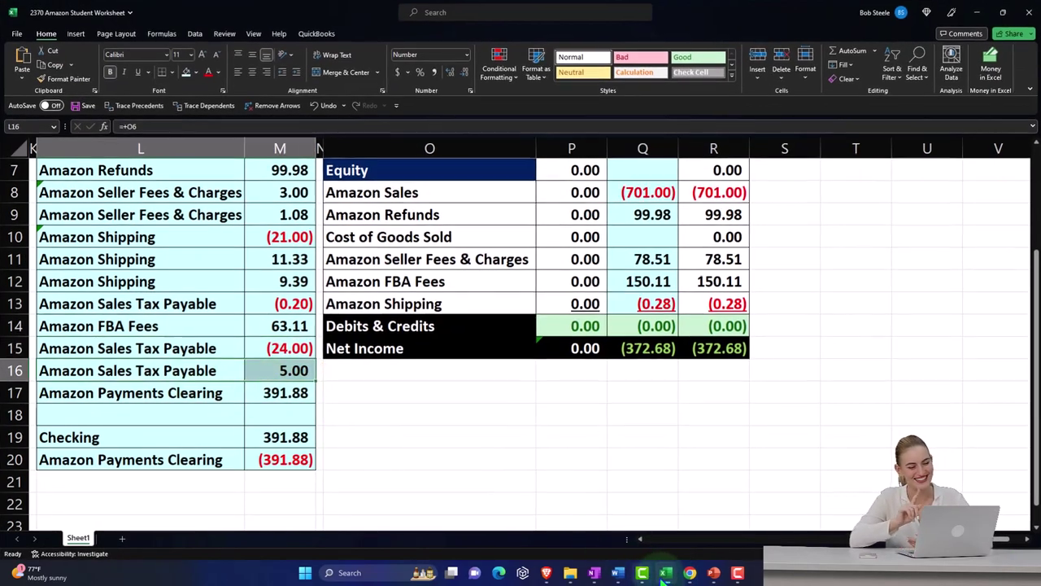
pyautogui.click(665, 573)
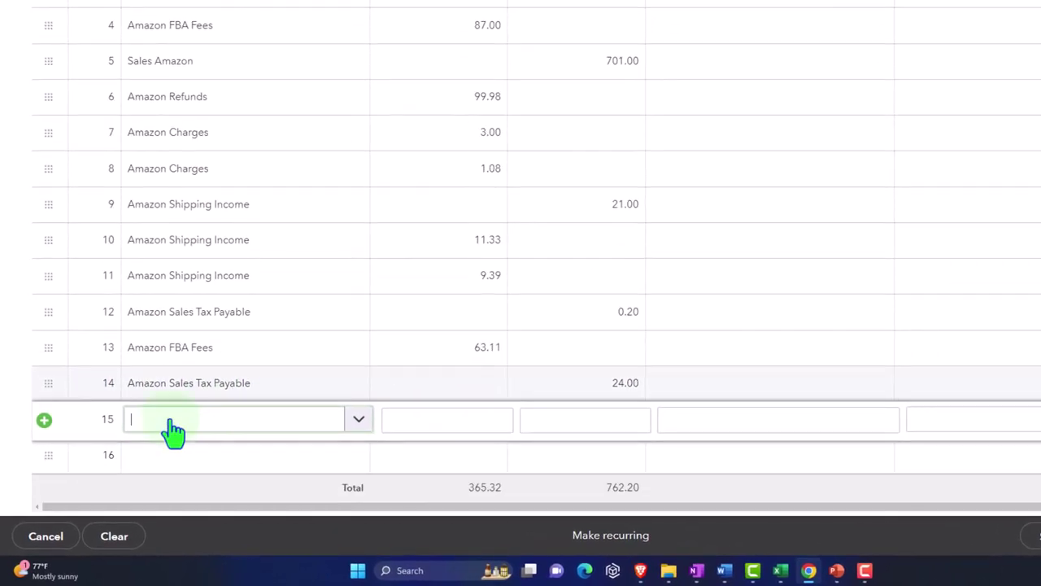
pyautogui.write('Amazon sales tax pay')
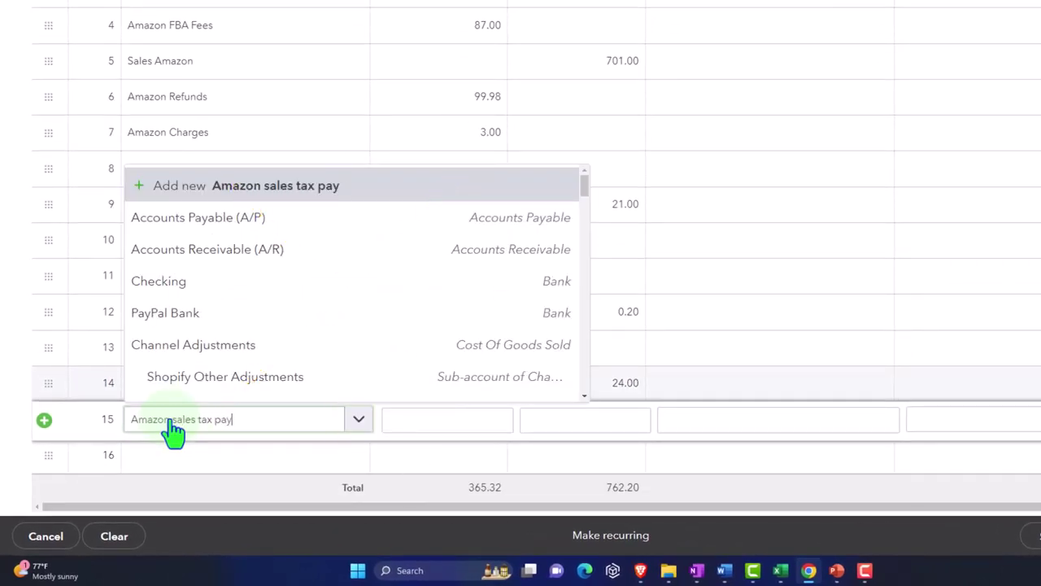
pyautogui.write('a')
pyautogui.press('Tab')
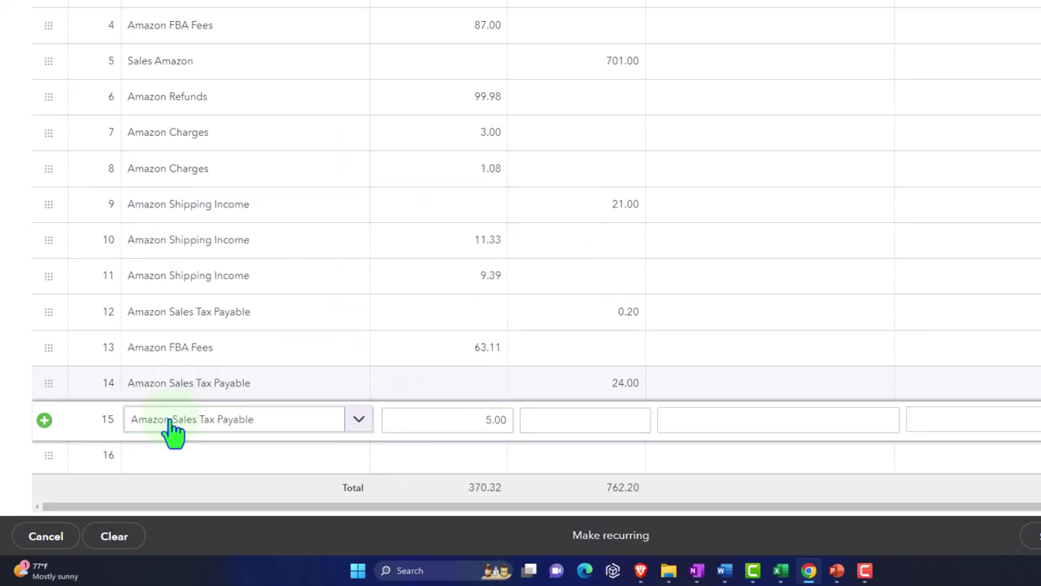
pyautogui.click(697, 414)
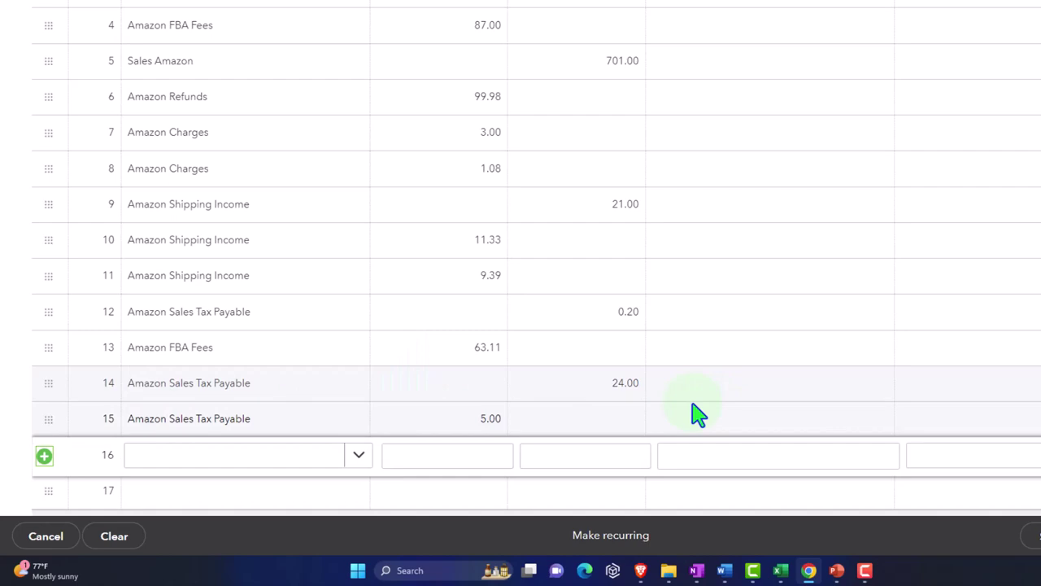
# Step: Check the clearing entry in the Excel worksheet and start a new account named Amazon Payment Clearing Account on journal line 16
pyautogui.scroll(-1, 698, 414)
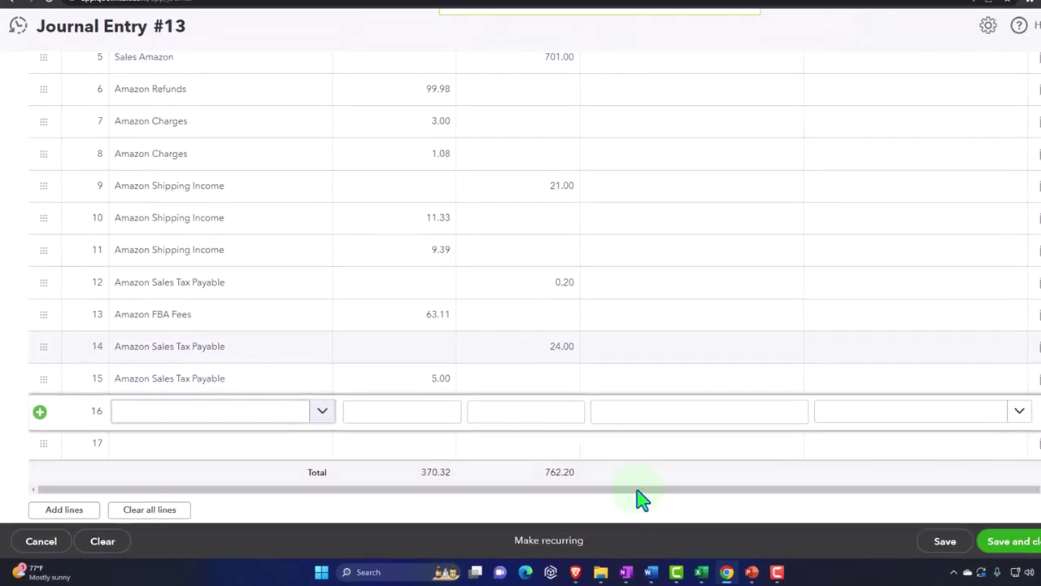
pyautogui.click(701, 572)
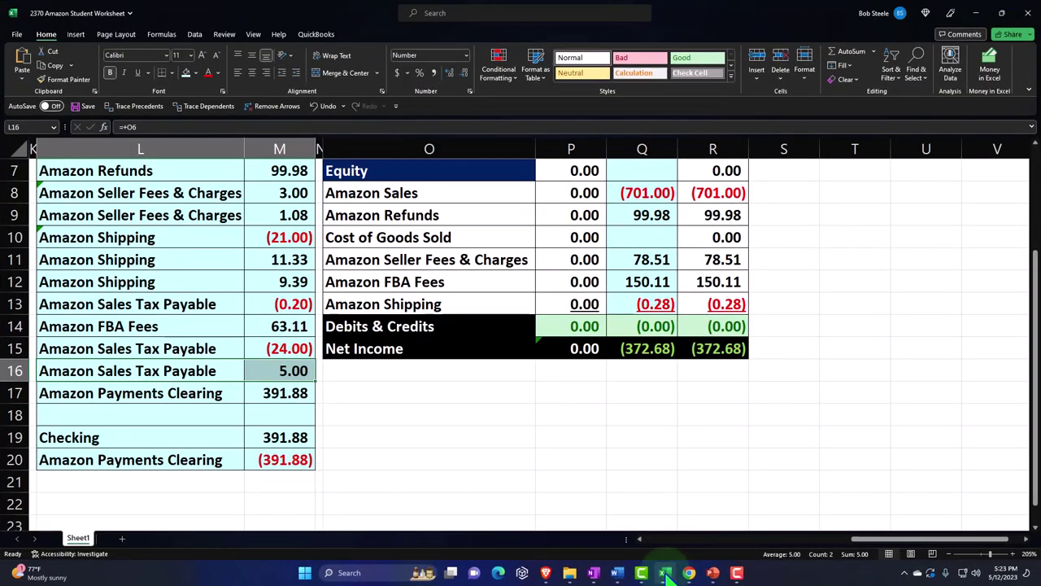
pyautogui.click(689, 572)
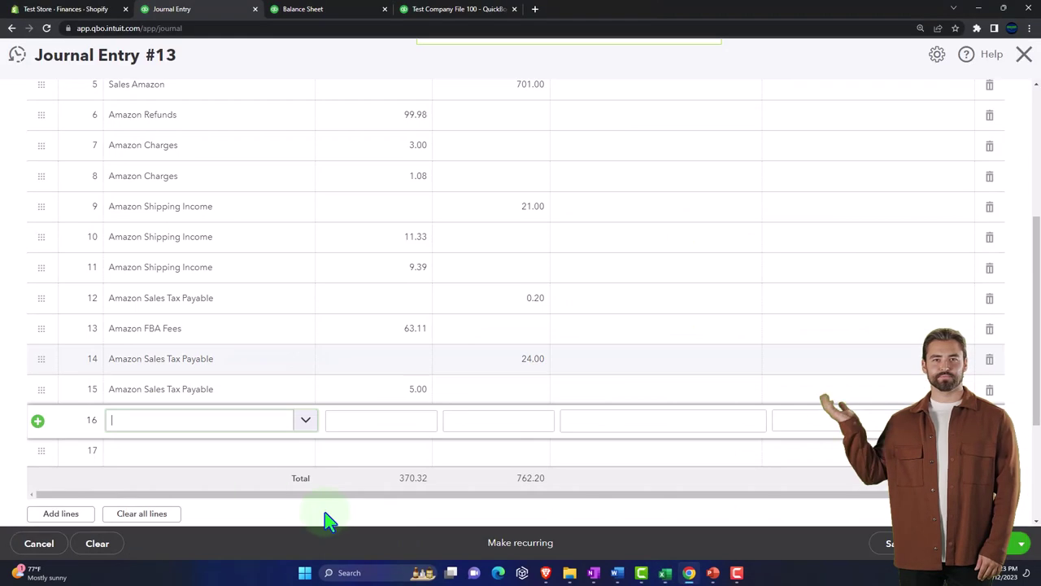
pyautogui.click(170, 432)
pyautogui.write('Ama')
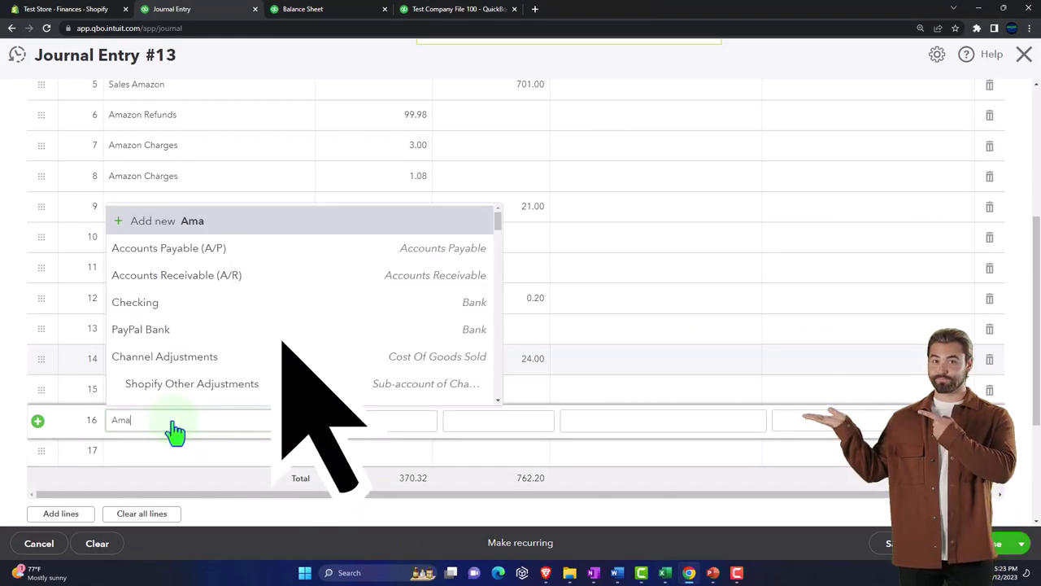
pyautogui.write('zon Pay')
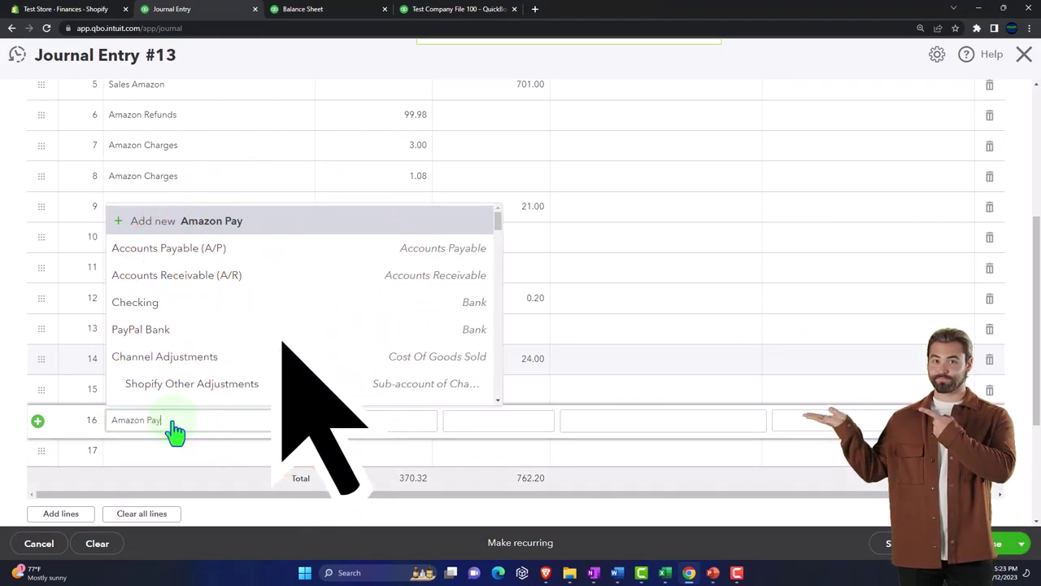
pyautogui.write('ment Clearing')
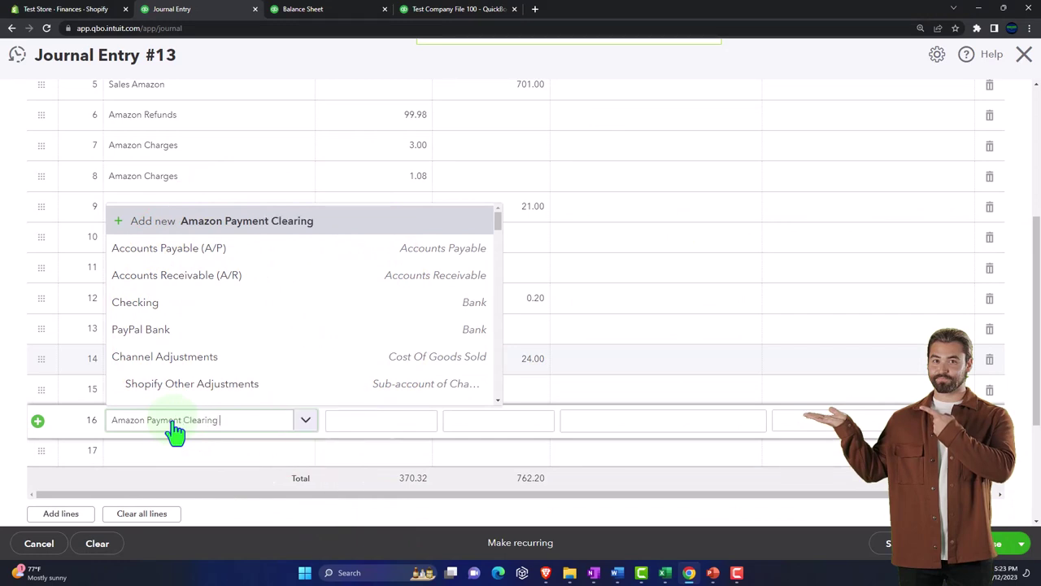
pyautogui.write(' Account')
pyautogui.press('Return')
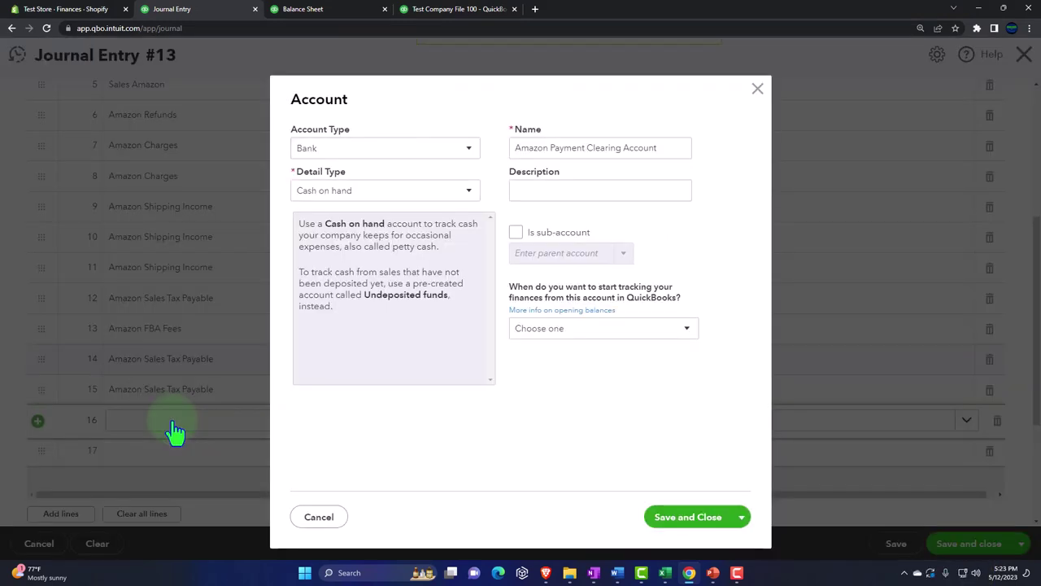
# Step: Set both the account type and the detail type of the new clearing account to Other Current Assets
pyautogui.click(467, 149)
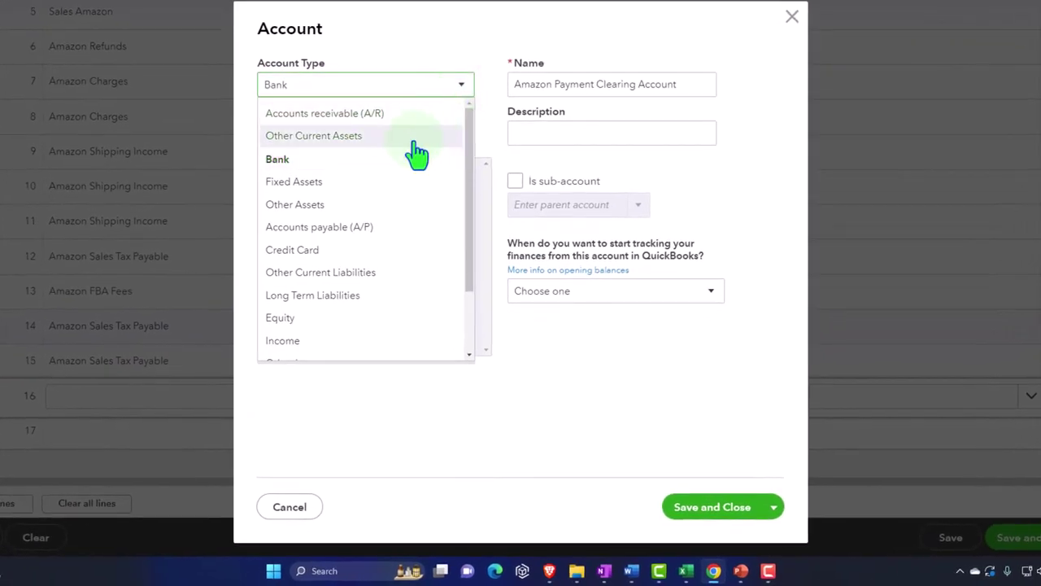
pyautogui.click(417, 138)
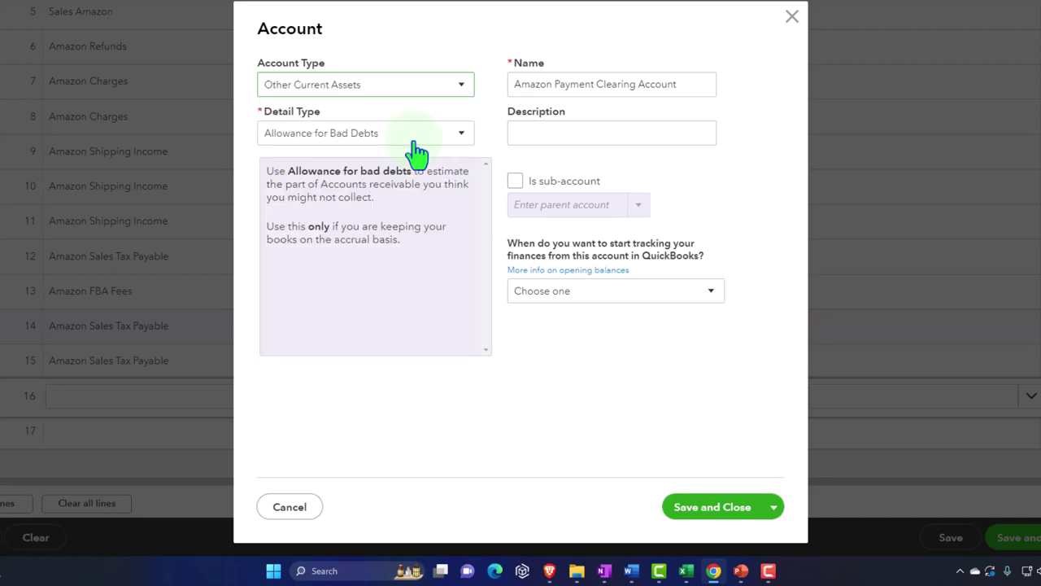
pyautogui.click(437, 138)
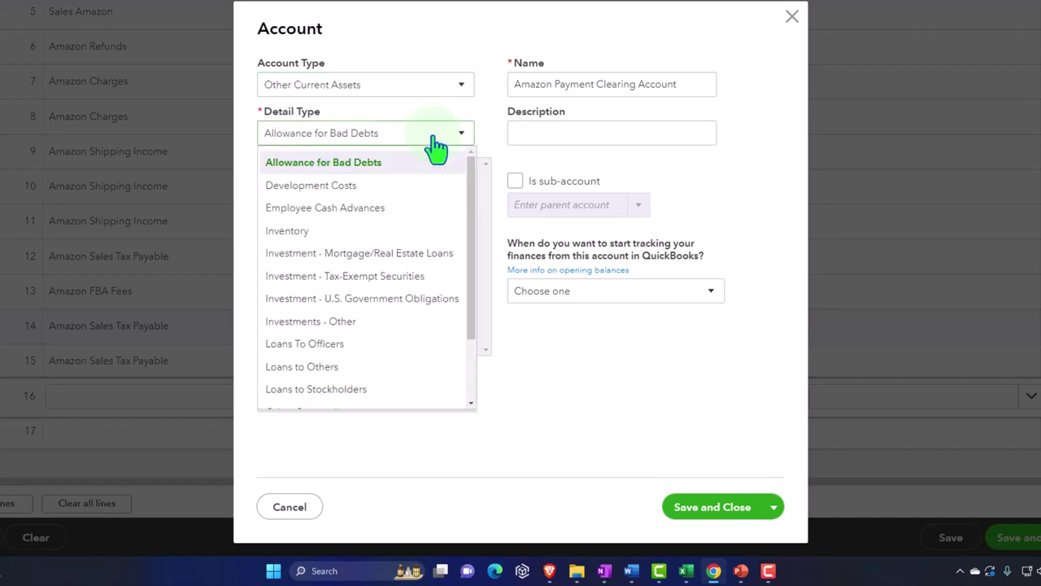
pyautogui.scroll(-3, 426, 255)
pyautogui.click(365, 330)
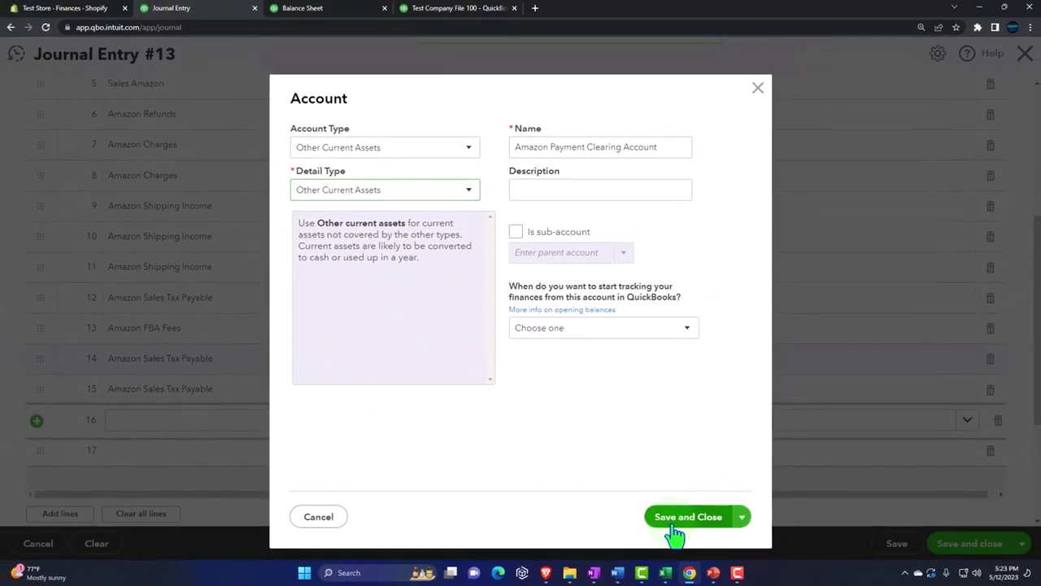
# Step: Save the new clearing account and record its 391.88 debit on journal line 16, checking the amount against the Excel worksheet
pyautogui.click(674, 525)
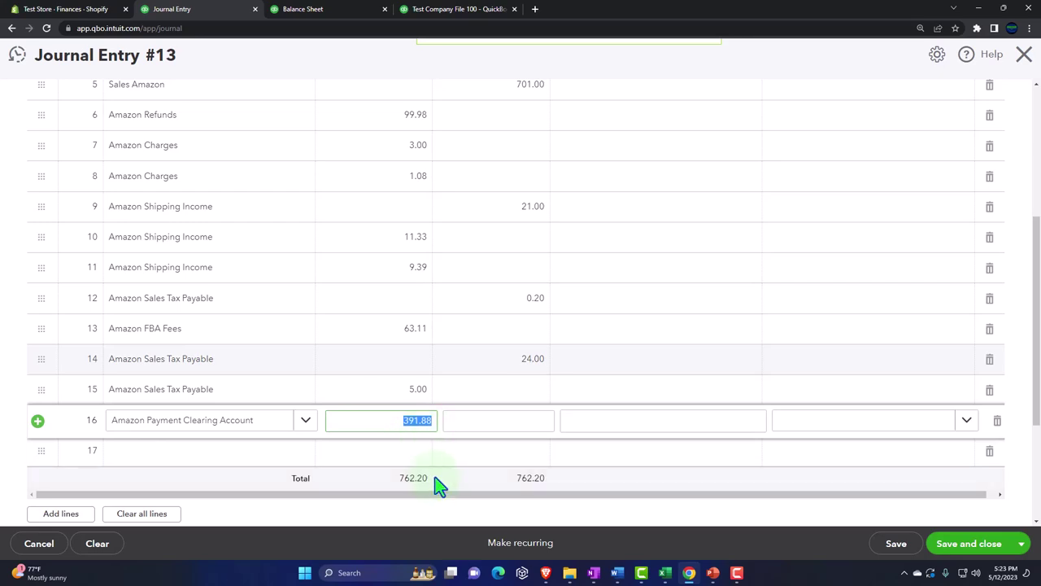
pyautogui.click(666, 572)
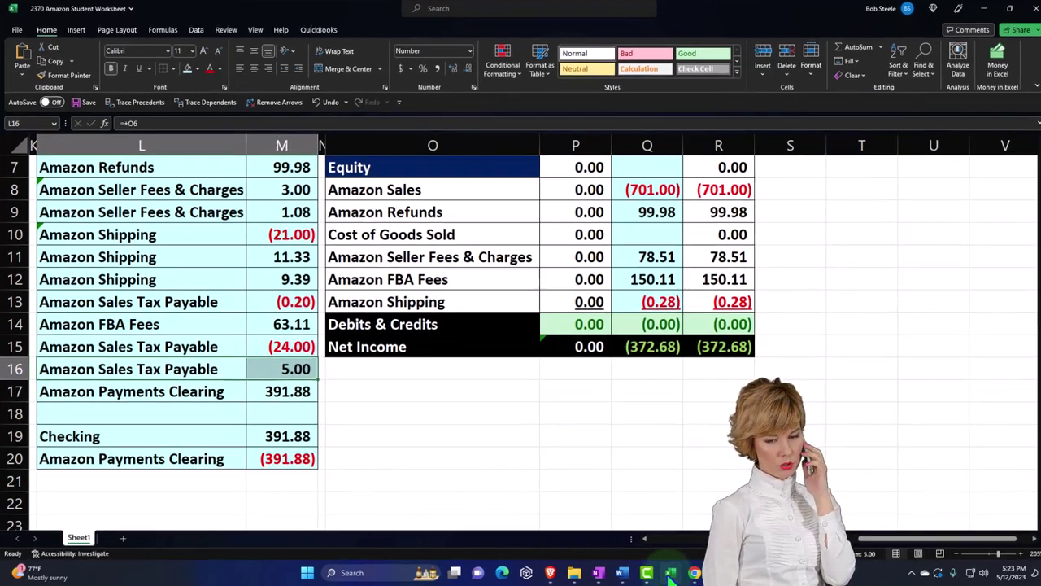
pyautogui.click(669, 574)
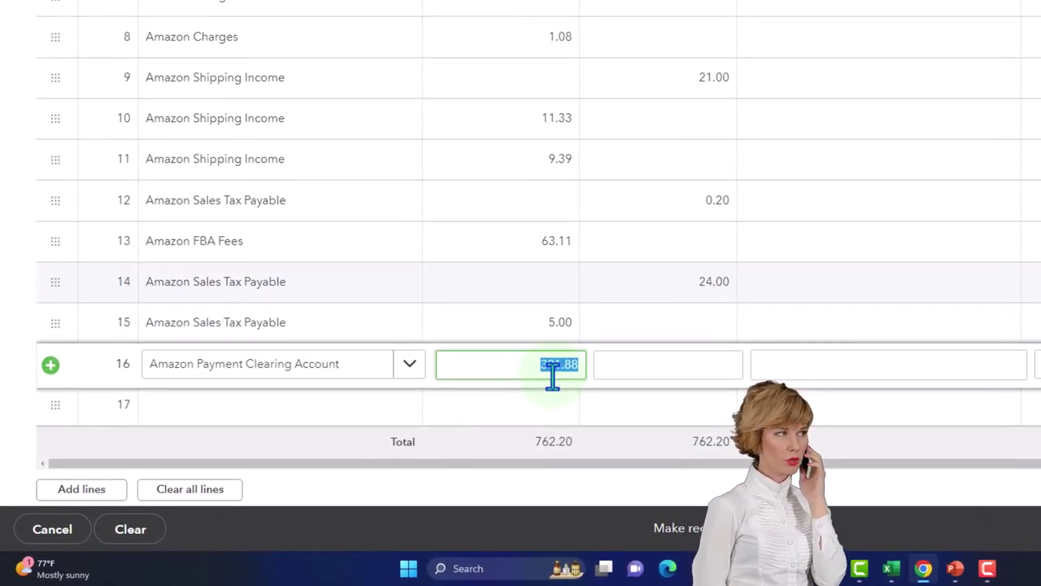
pyautogui.click(687, 404)
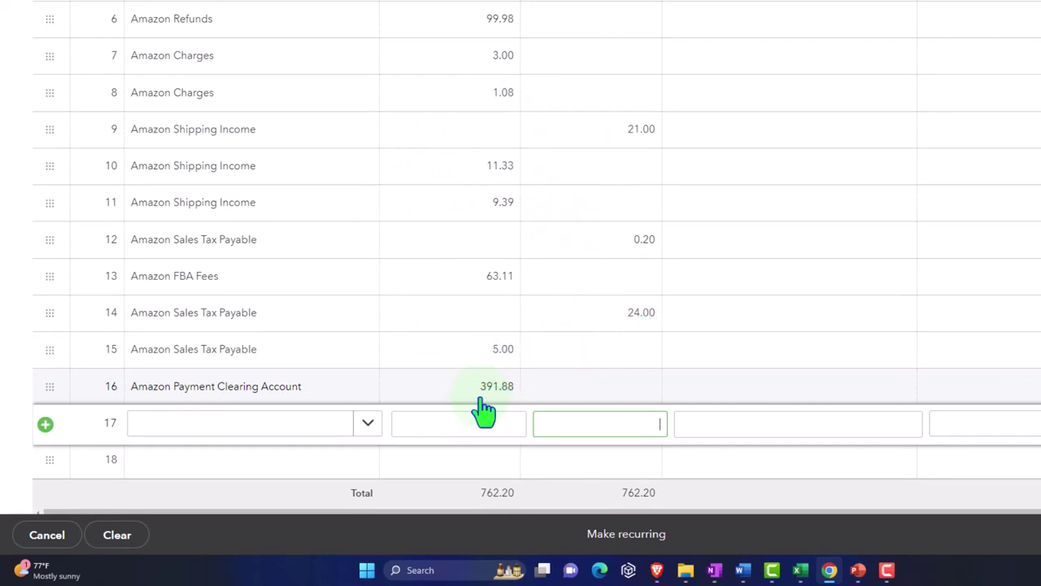
# Step: Review all journal entry lines and compare them with the settlement items and posting accounts in the Excel worksheet
pyautogui.scroll(3, 484, 411)
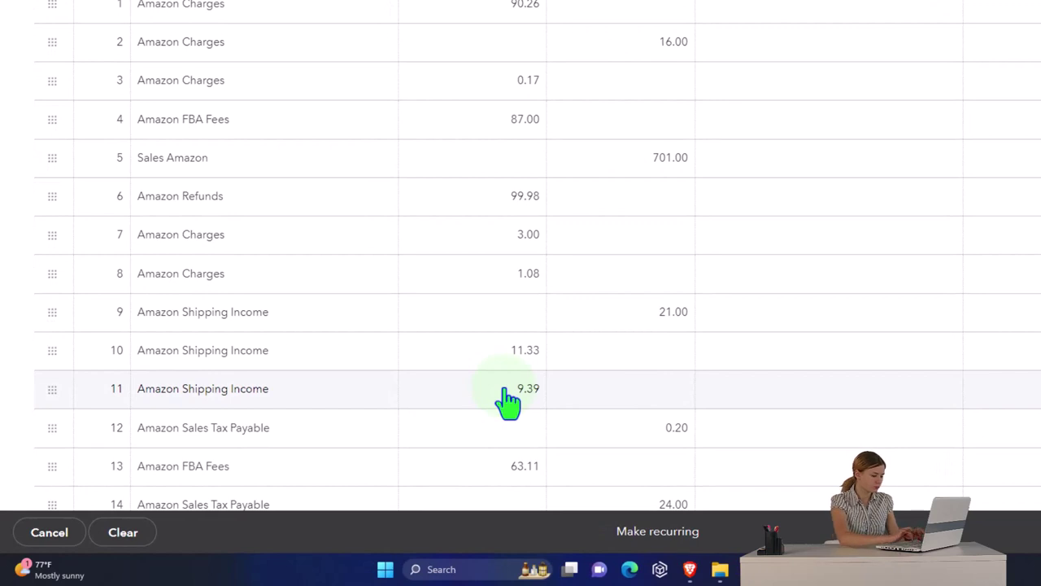
pyautogui.scroll(-1, 508, 398)
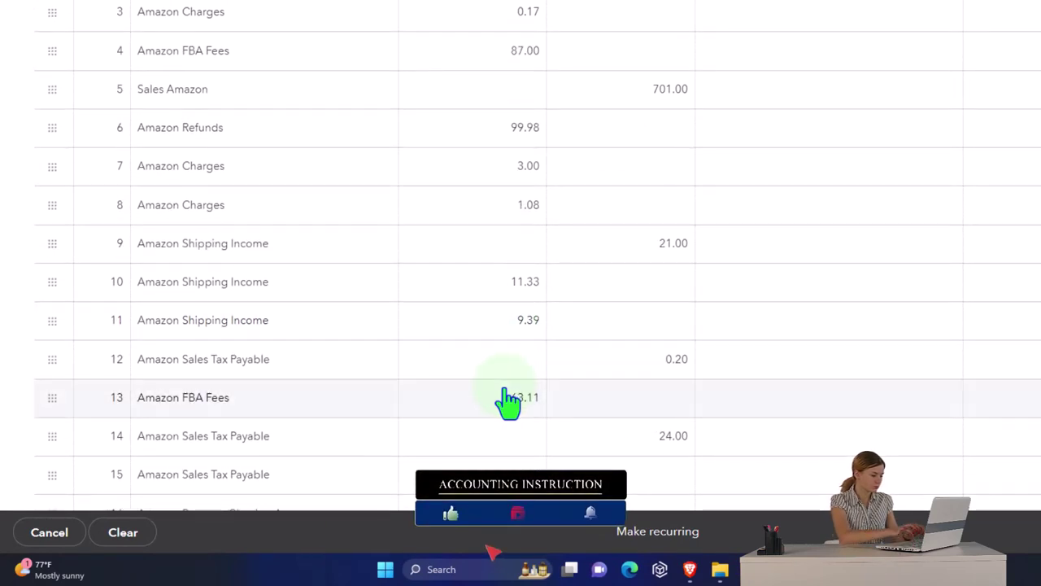
pyautogui.scroll(-1, 508, 399)
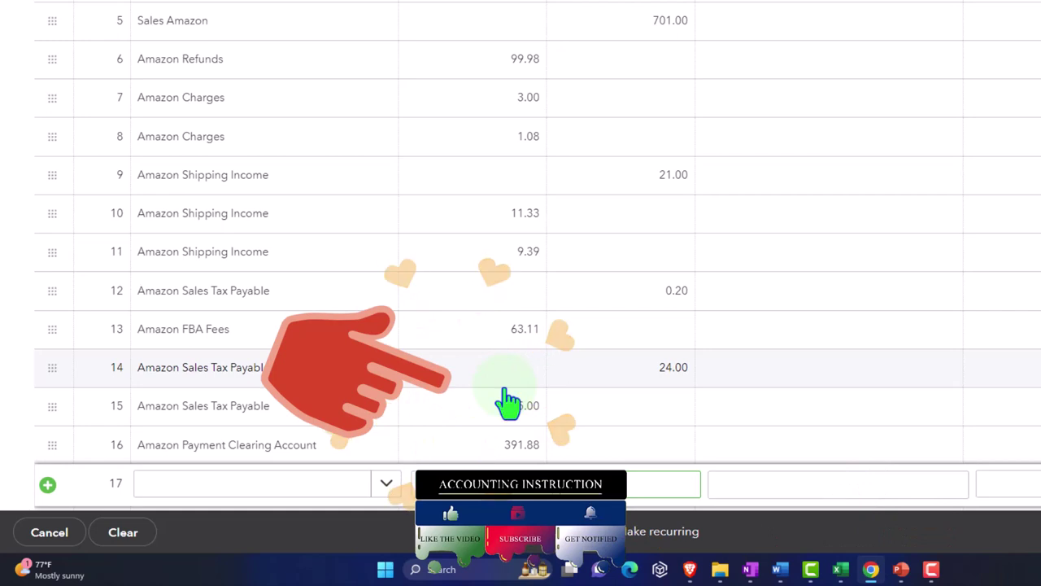
pyautogui.scroll(4, 507, 399)
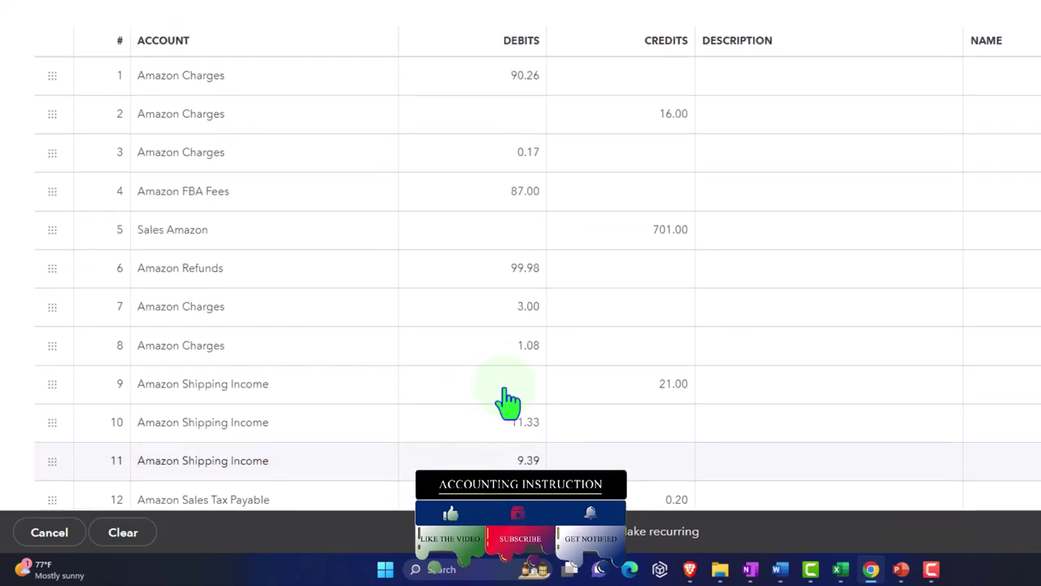
pyautogui.scroll(-3, 507, 399)
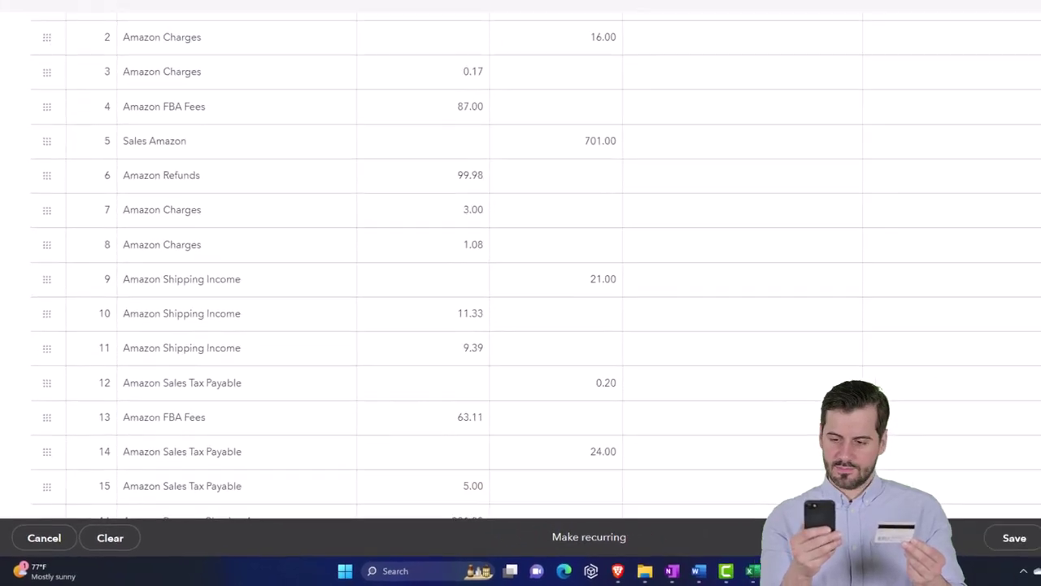
pyautogui.scroll(2, 712, 479)
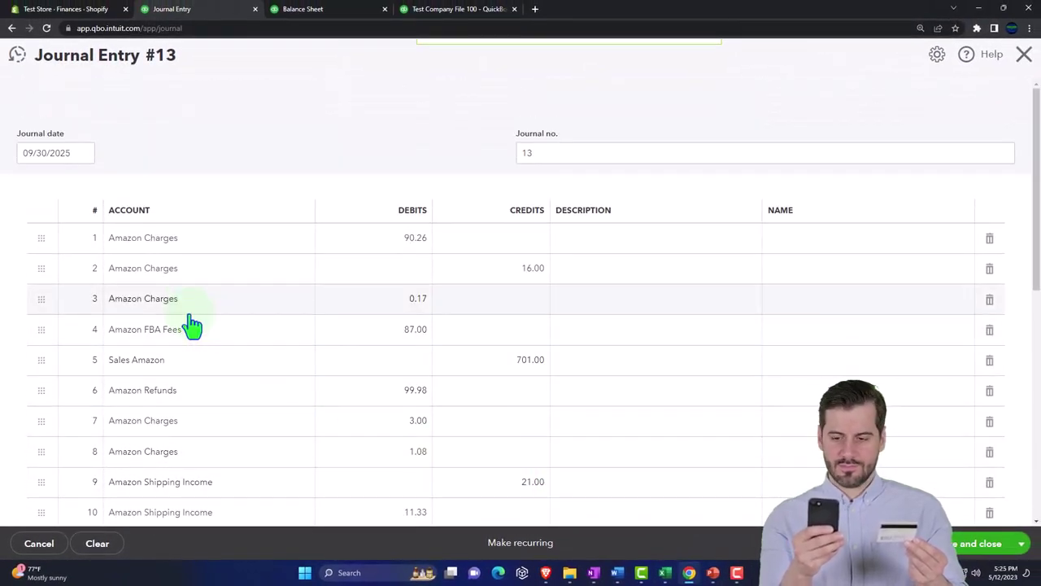
pyautogui.click(665, 573)
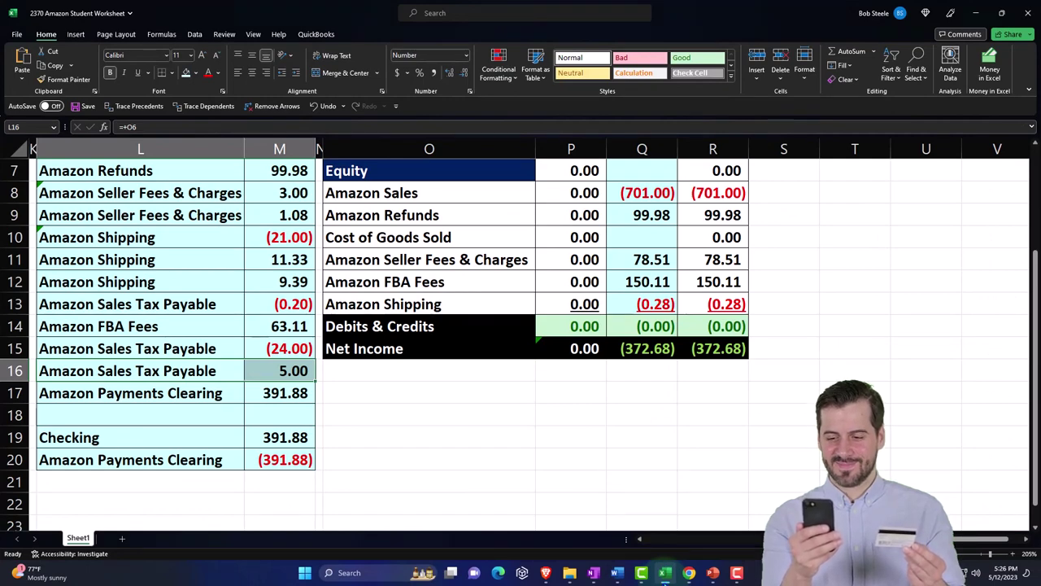
pyautogui.moveTo(880, 541); pyautogui.dragTo(672, 539)
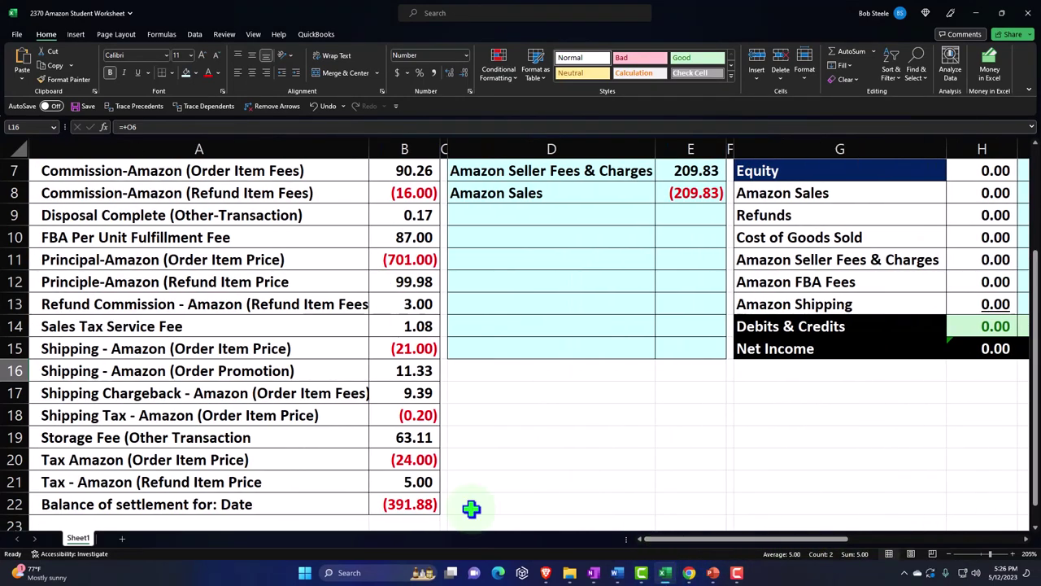
pyautogui.moveTo(765, 545); pyautogui.dragTo(895, 542)
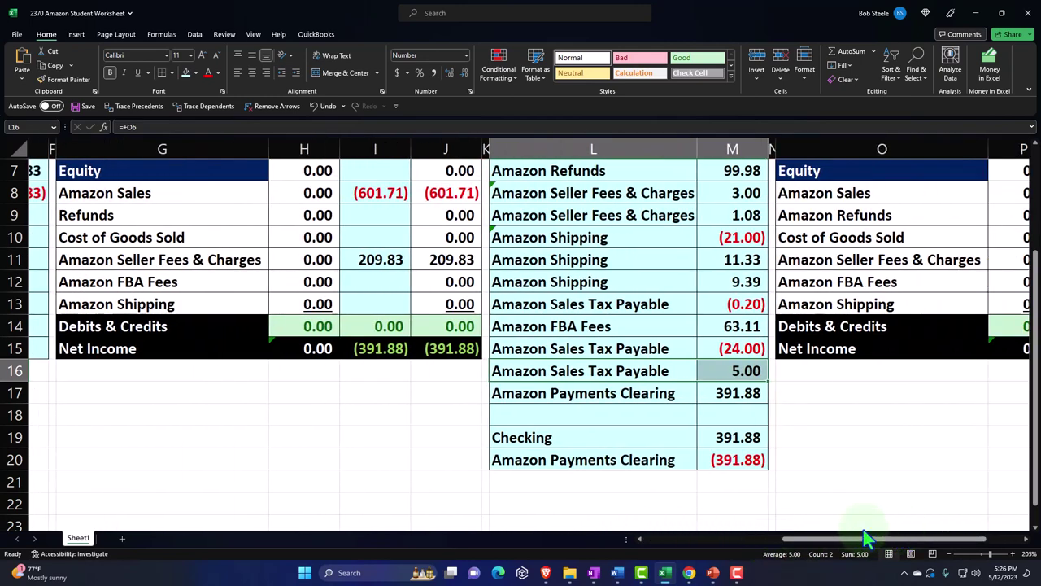
pyautogui.click(982, 14)
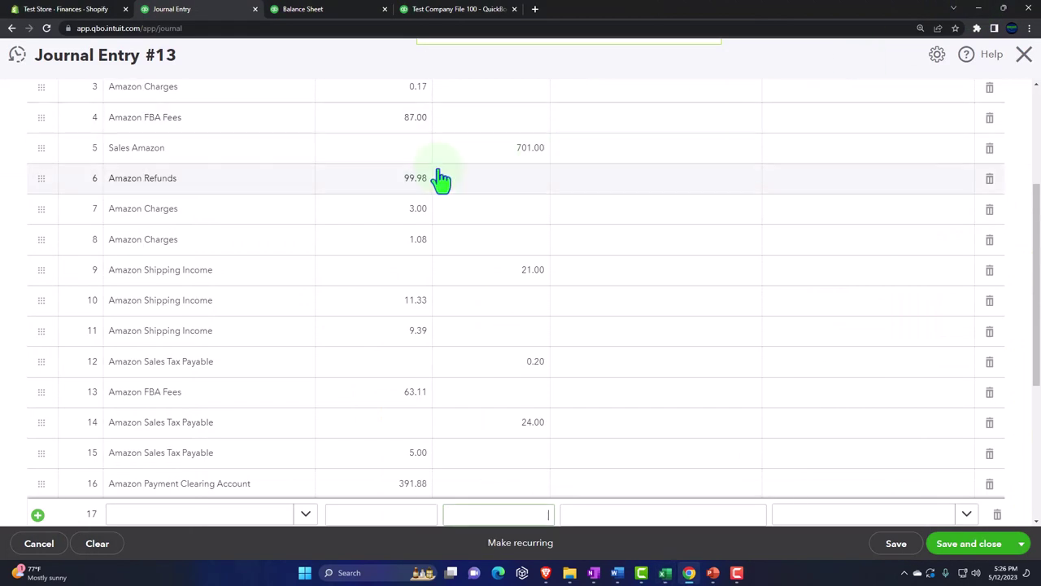
# Step: Change the journal date to 09/25/2025 and save and close the journal entry
pyautogui.scroll(3, 198, 293)
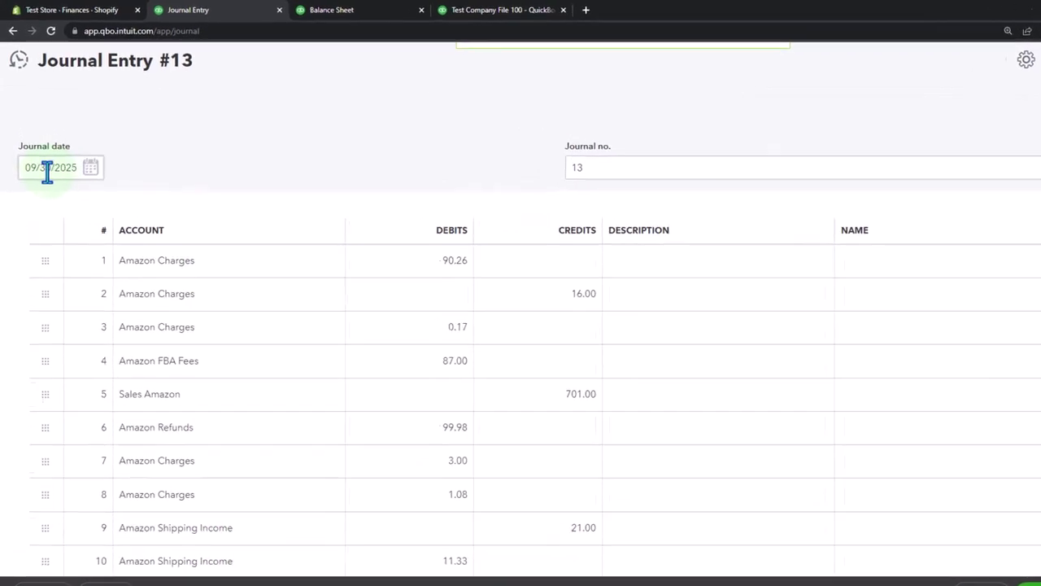
pyautogui.click(47, 171)
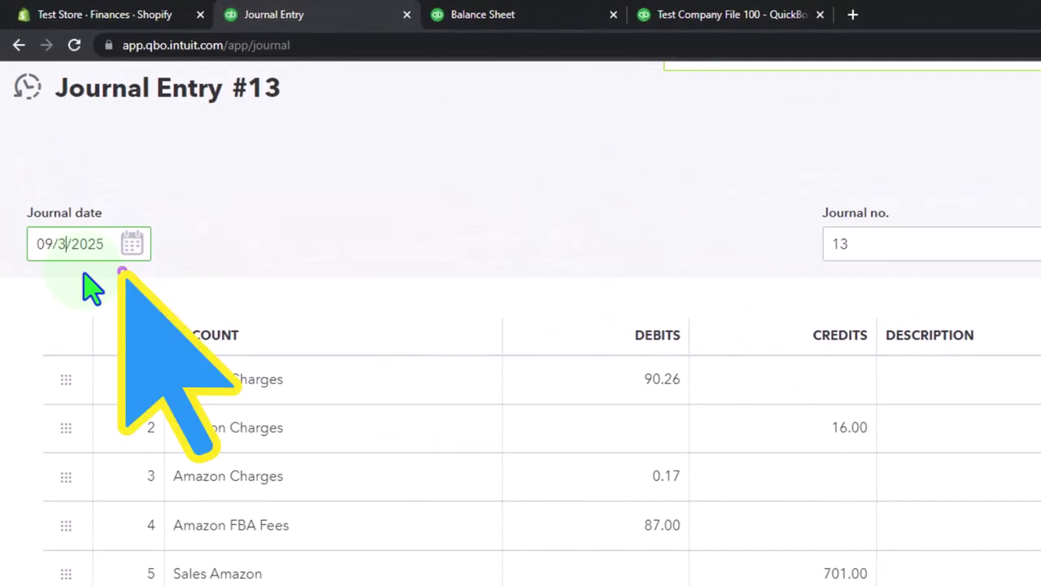
pyautogui.press('BackSpace')
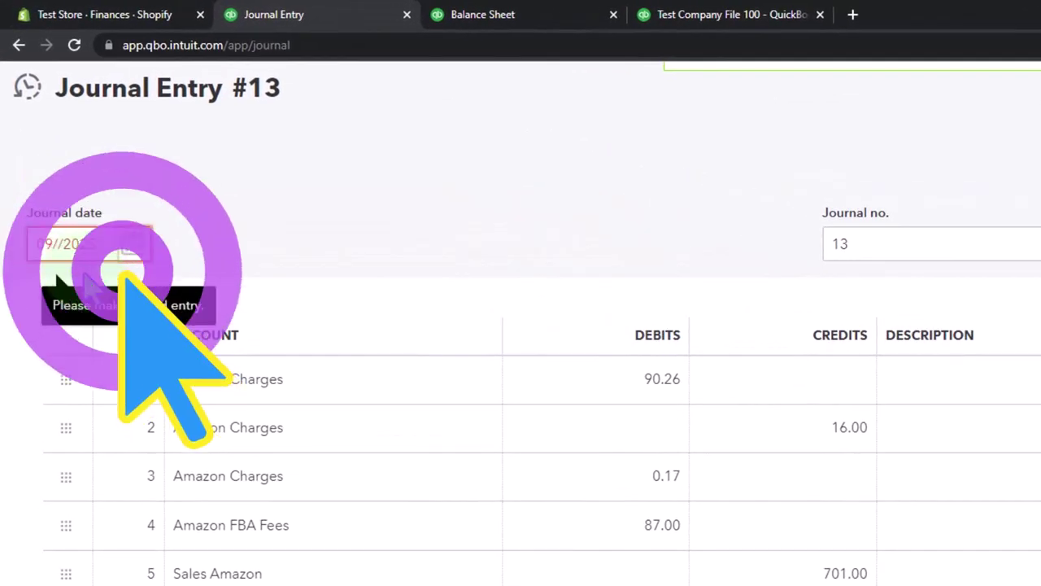
pyautogui.write('25')
pyautogui.scroll(-5, 670, 569)
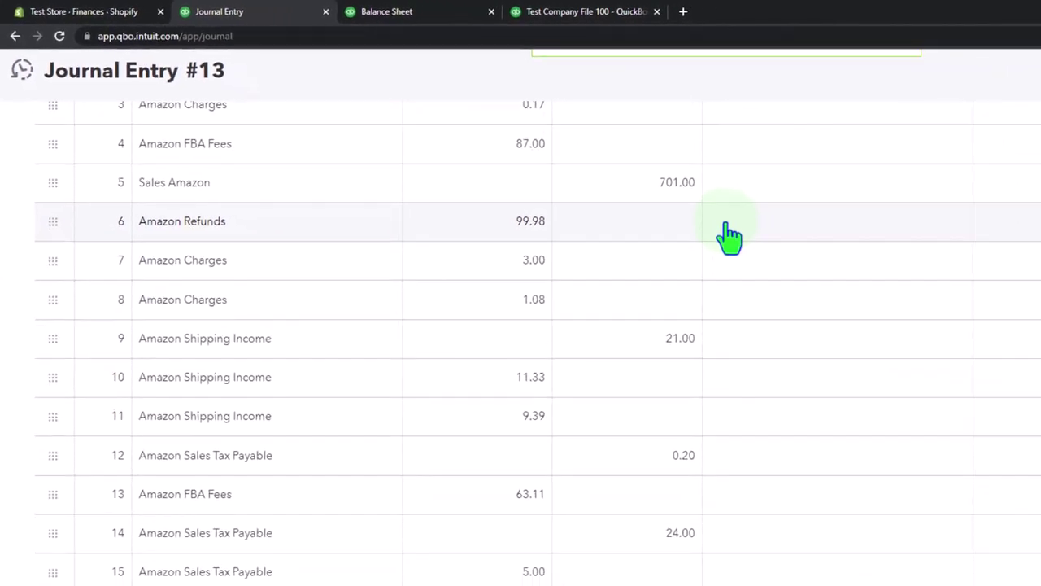
pyautogui.hotkey('ctrl', 'alt', 'd')
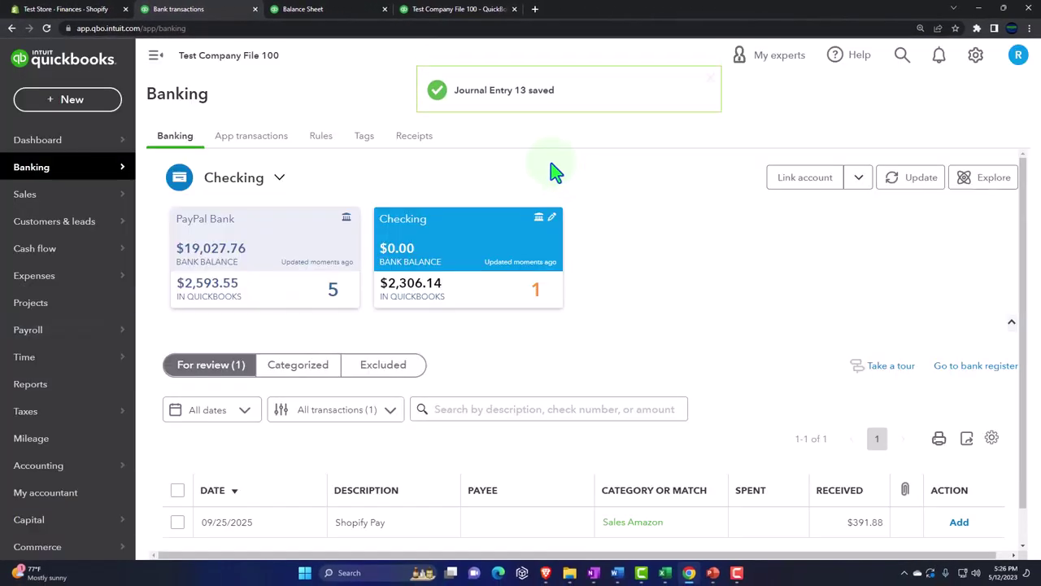
# Step: Go to the open Balance Sheet report and set the start of its report period to 09/01/2025
pyautogui.click(305, 9)
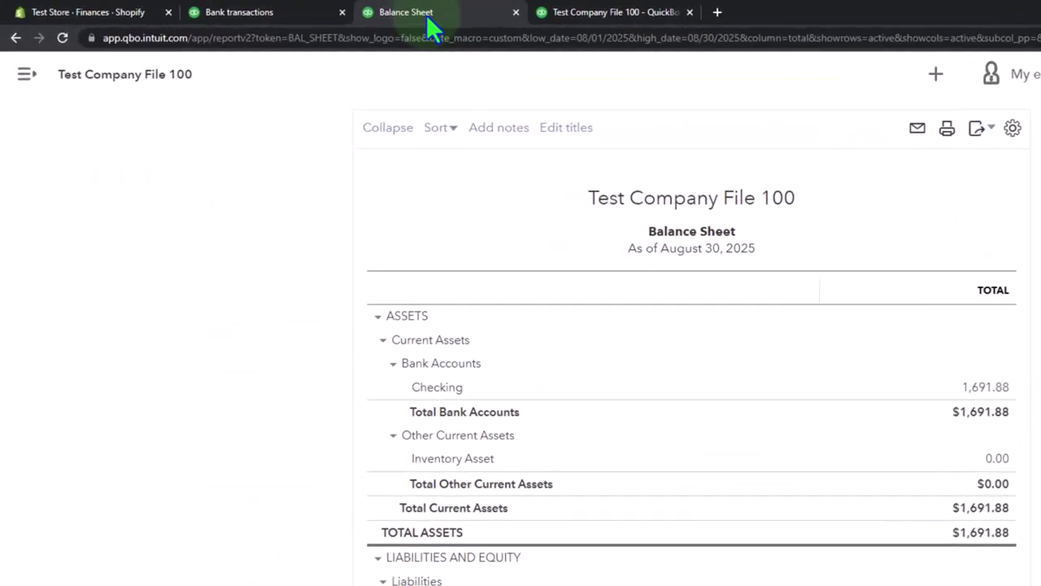
pyautogui.scroll(3, 506, 446)
pyautogui.click(330, 230)
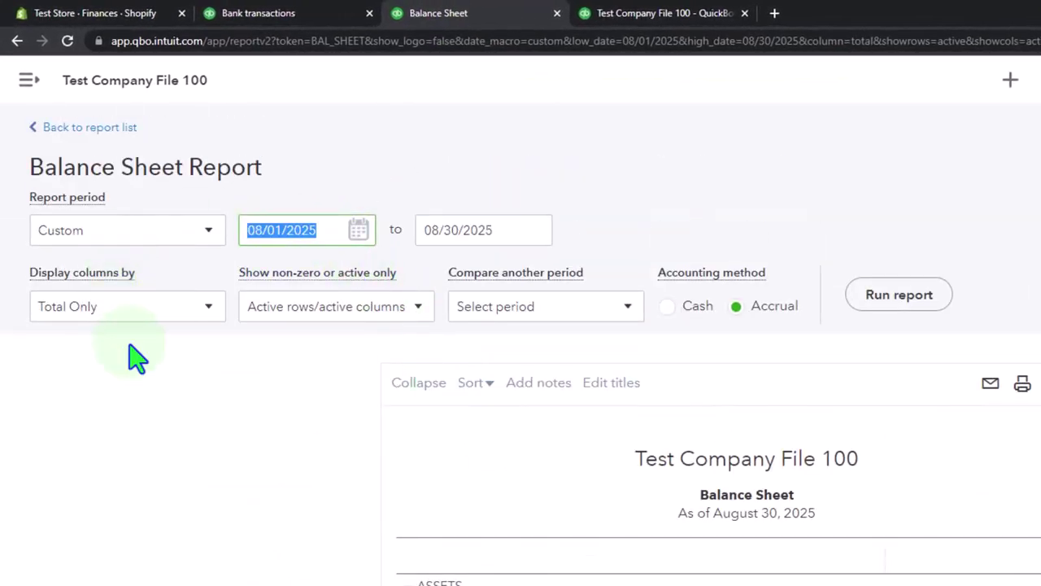
pyautogui.write('09')
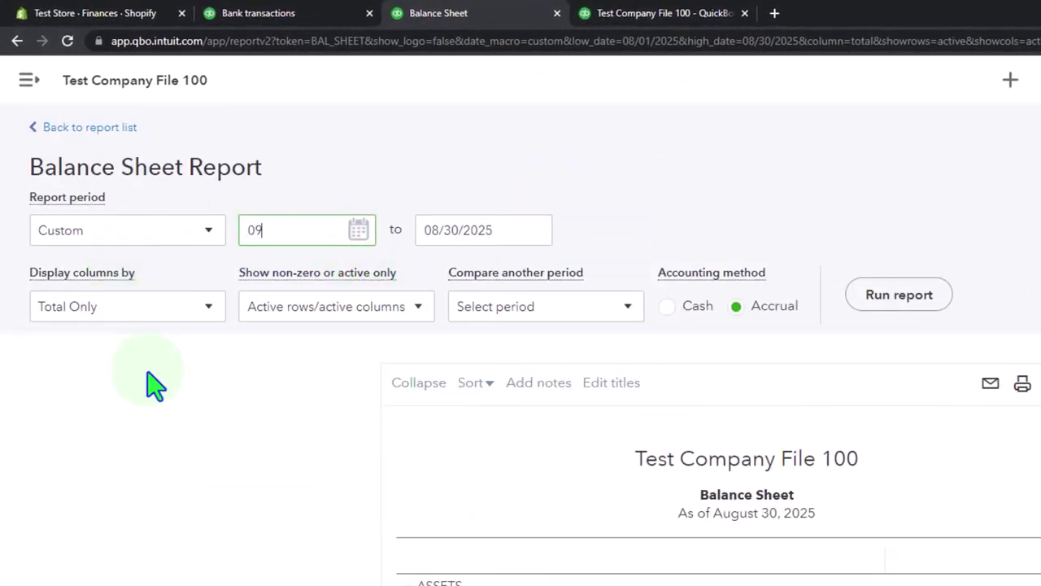
pyautogui.write('/01/2025')
pyautogui.press('Tab')
# Step: Try to set the report period's end date to 093125 and display the balance sheet columns by Months
pyautogui.write('0')
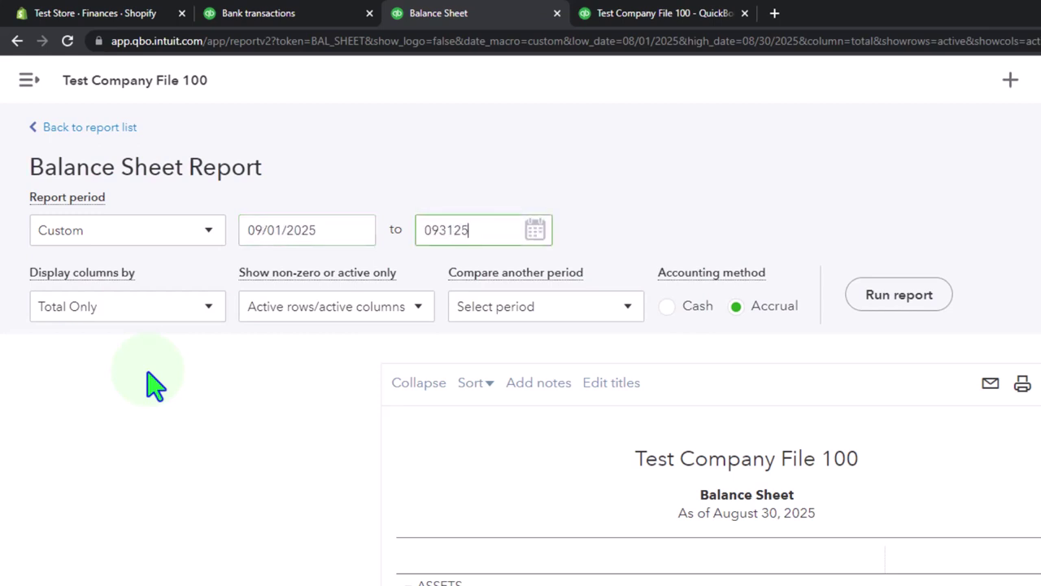
pyautogui.click(151, 384)
pyautogui.click(202, 323)
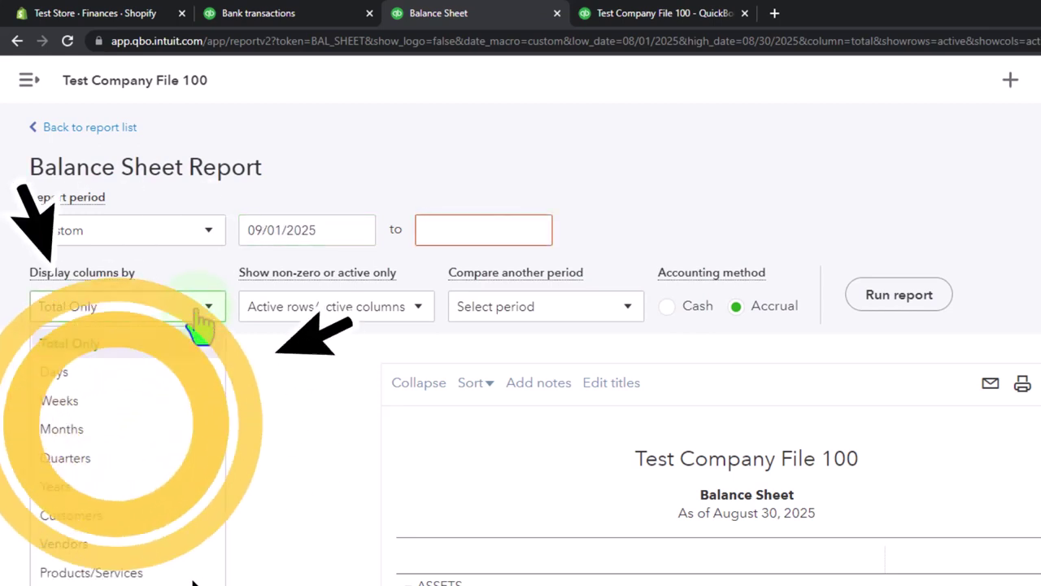
pyautogui.click(134, 431)
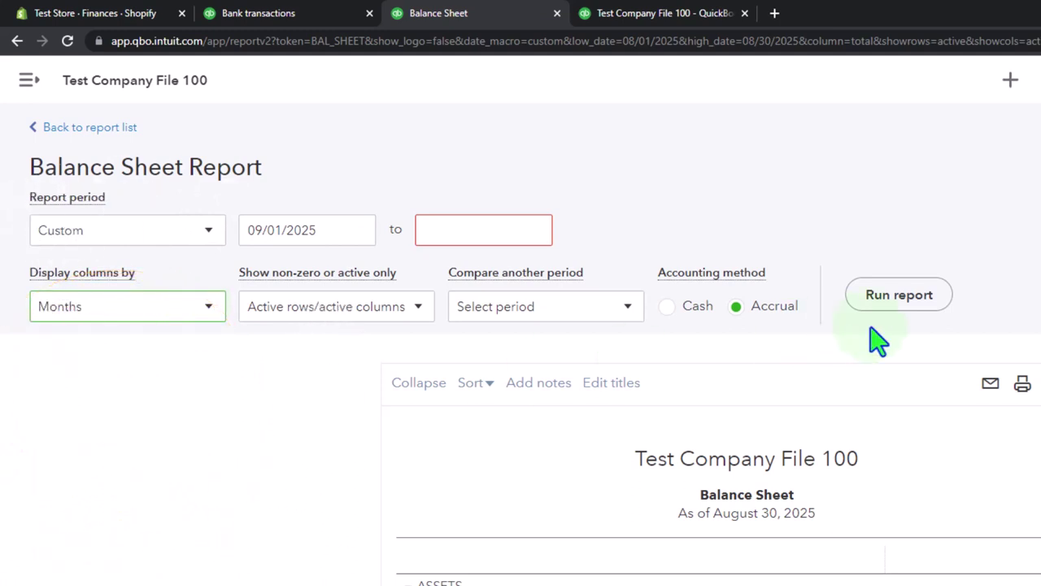
pyautogui.click(896, 301)
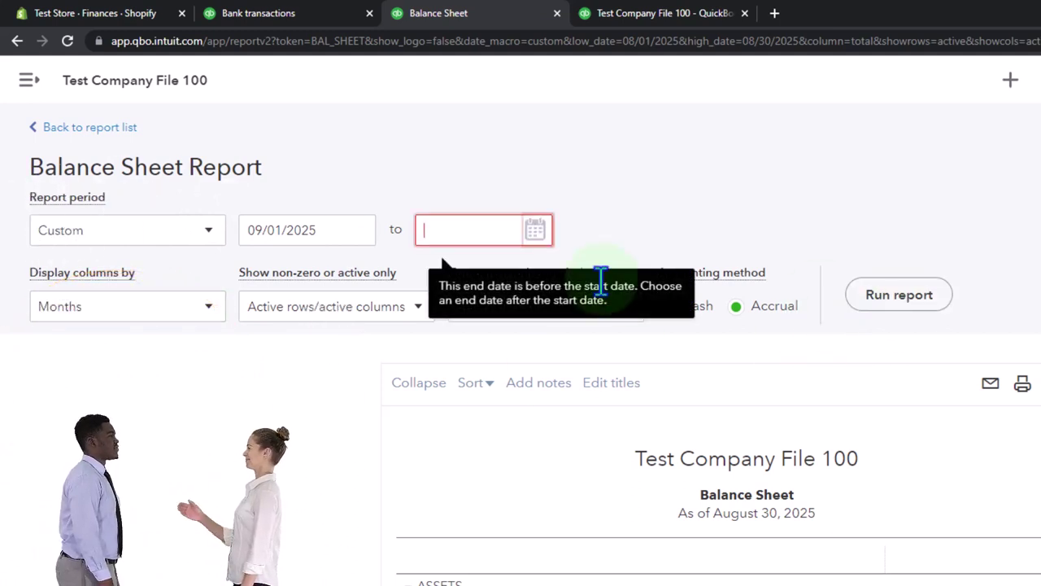
# Step: Set the report period's end date to 09/30/2025, run the balance sheet and view its asset balances
pyautogui.write('09/30/')
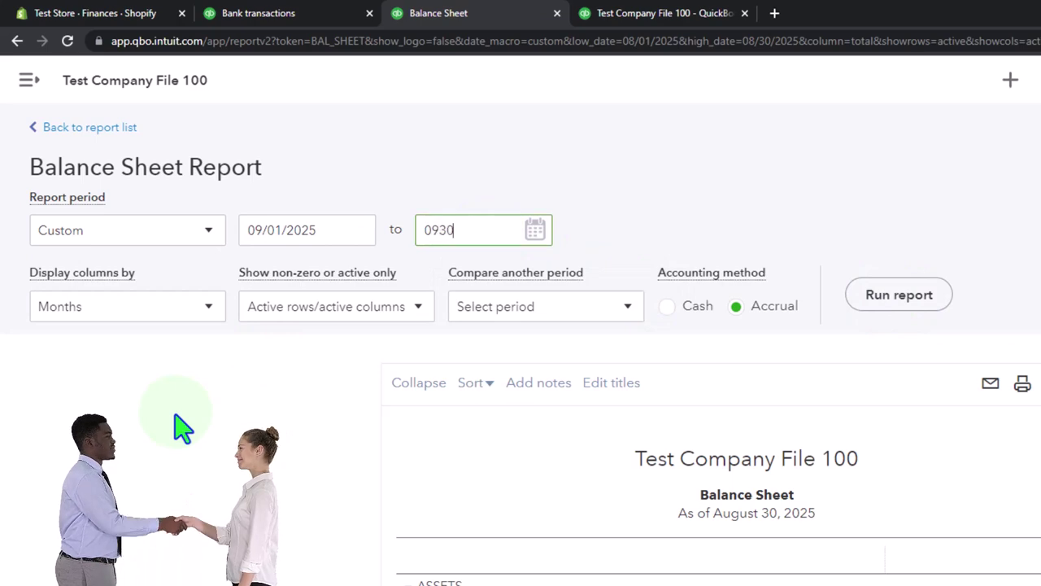
pyautogui.write('2025')
pyautogui.click(886, 298)
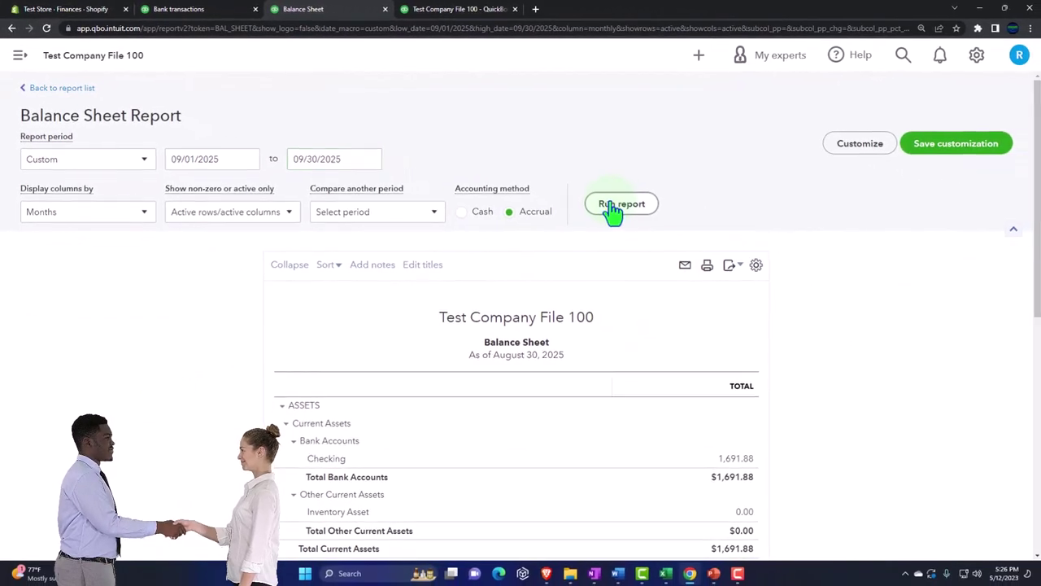
pyautogui.scroll(-2, 612, 209)
pyautogui.hotkey('ctrl', '+')
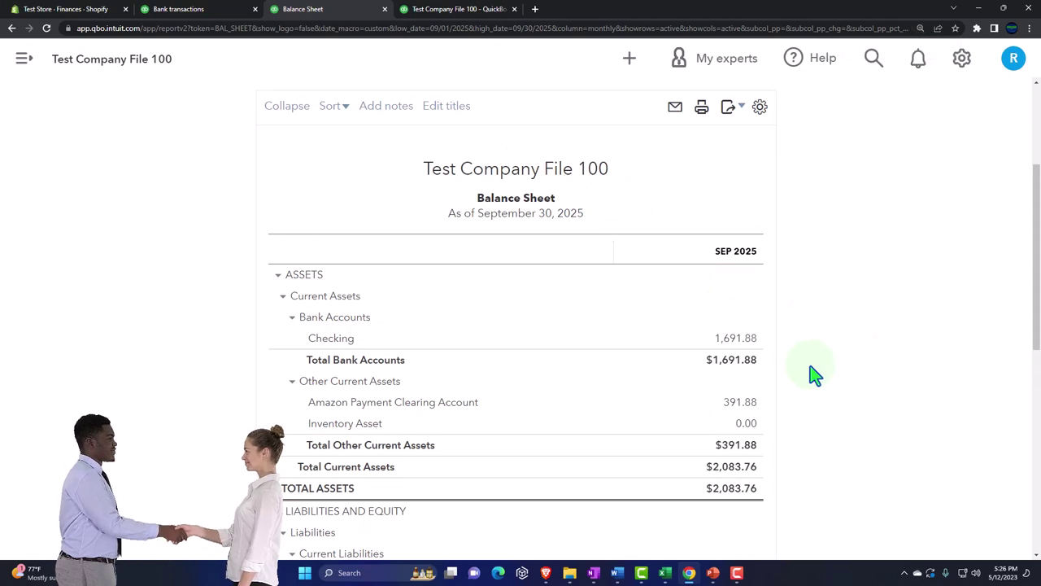
# Step: Set the start of the balance sheet period to 08/01/2025 and rerun the report to compare the months
pyautogui.scroll(2, 781, 366)
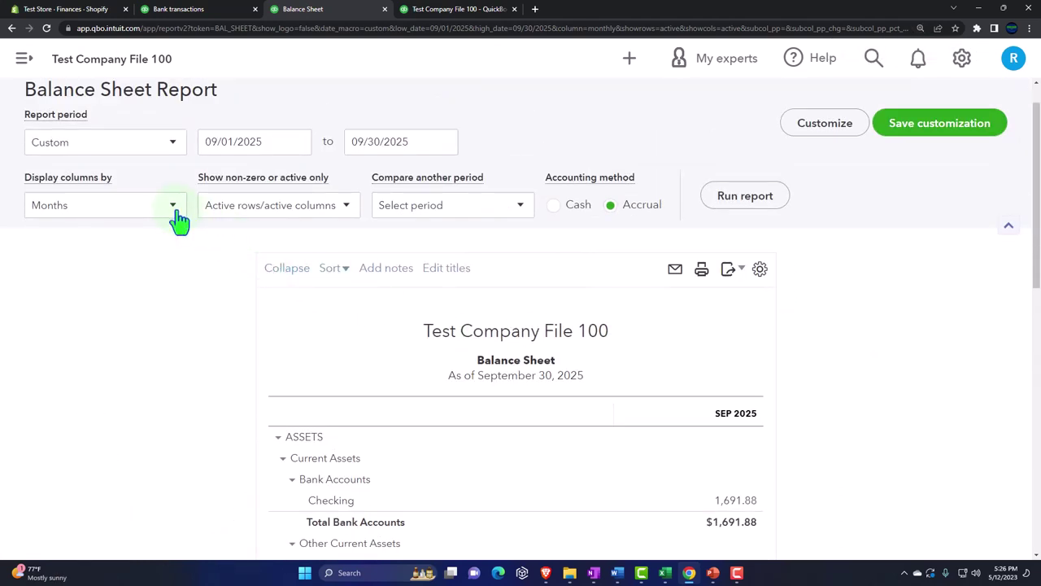
pyautogui.click(268, 142)
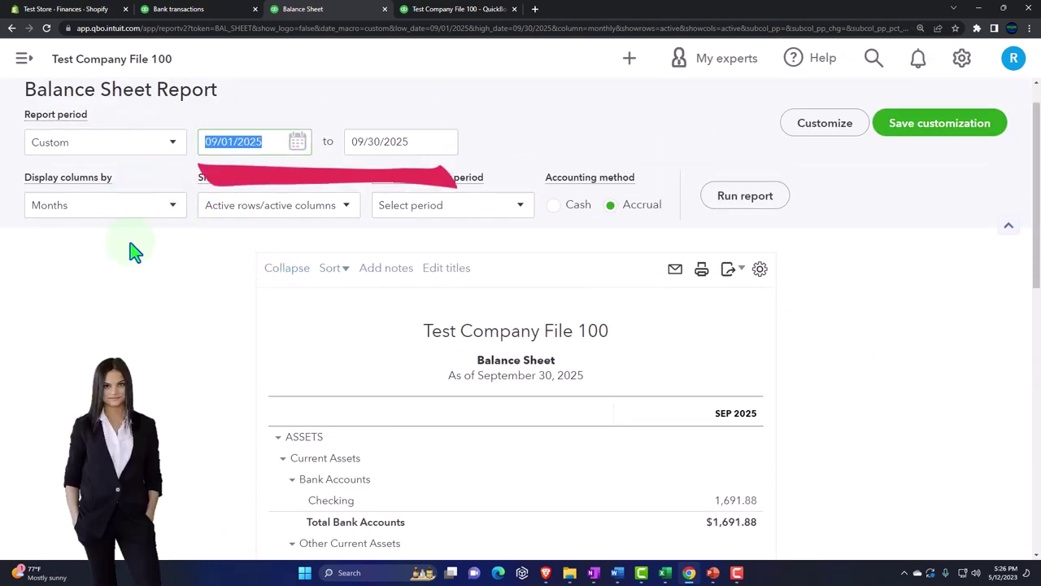
pyautogui.write('08/01/2025')
pyautogui.press('Tab')
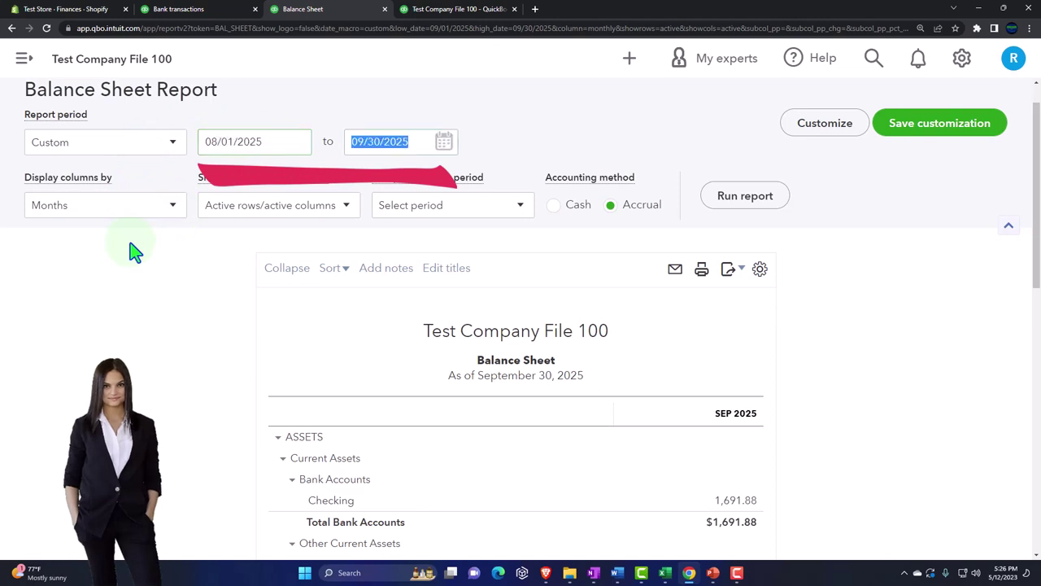
pyautogui.click(757, 205)
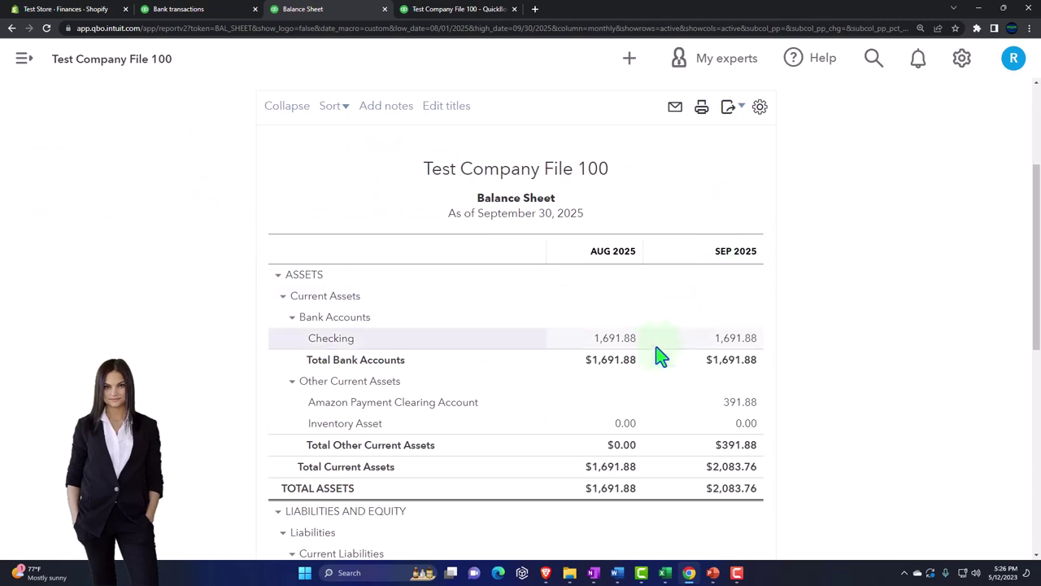
# Step: Open the transactions behind the September Checking balance and return to the balance sheet without saving the report
pyautogui.click(730, 351)
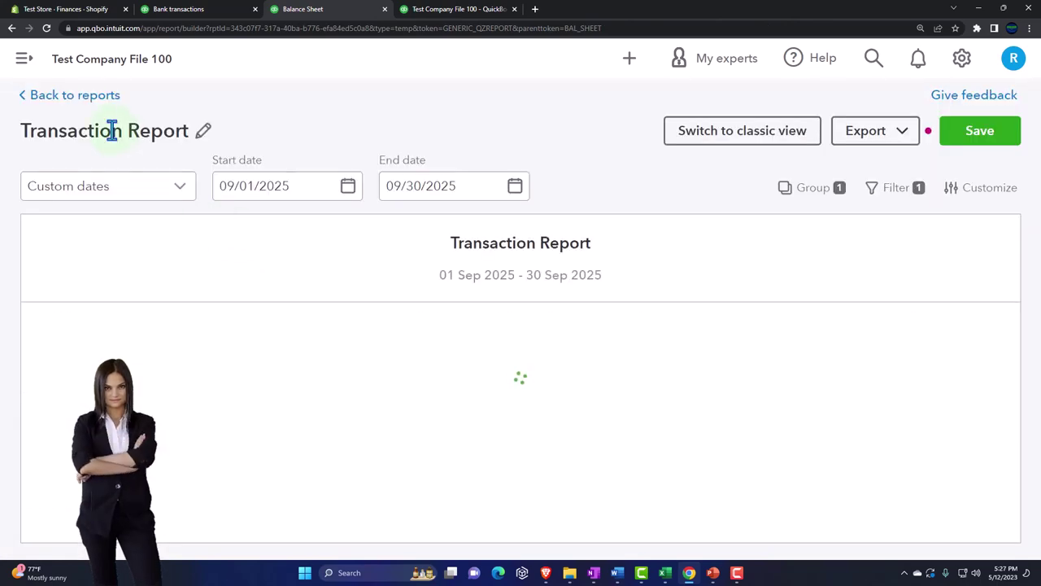
pyautogui.click(77, 102)
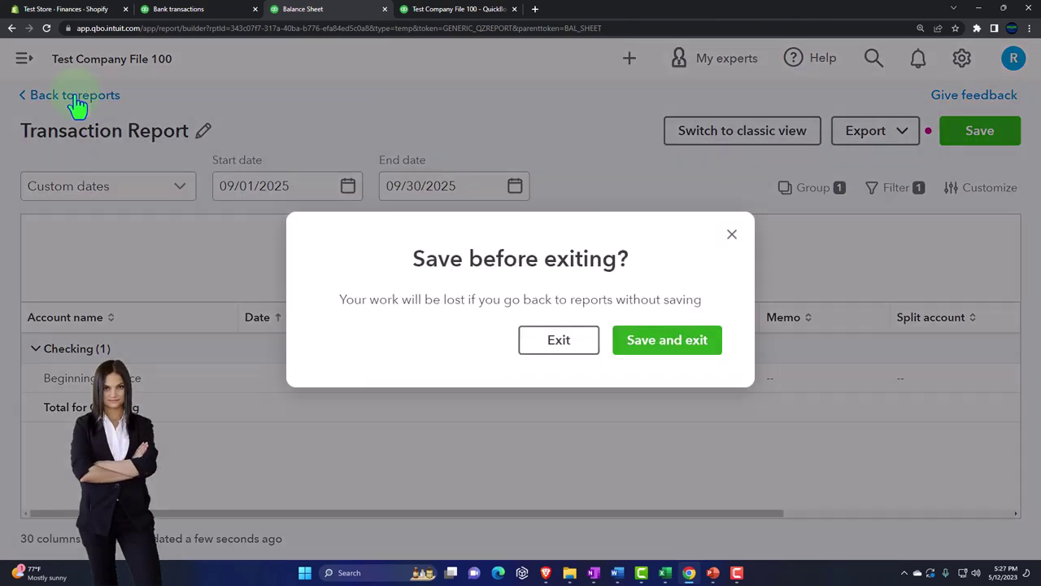
pyautogui.click(540, 348)
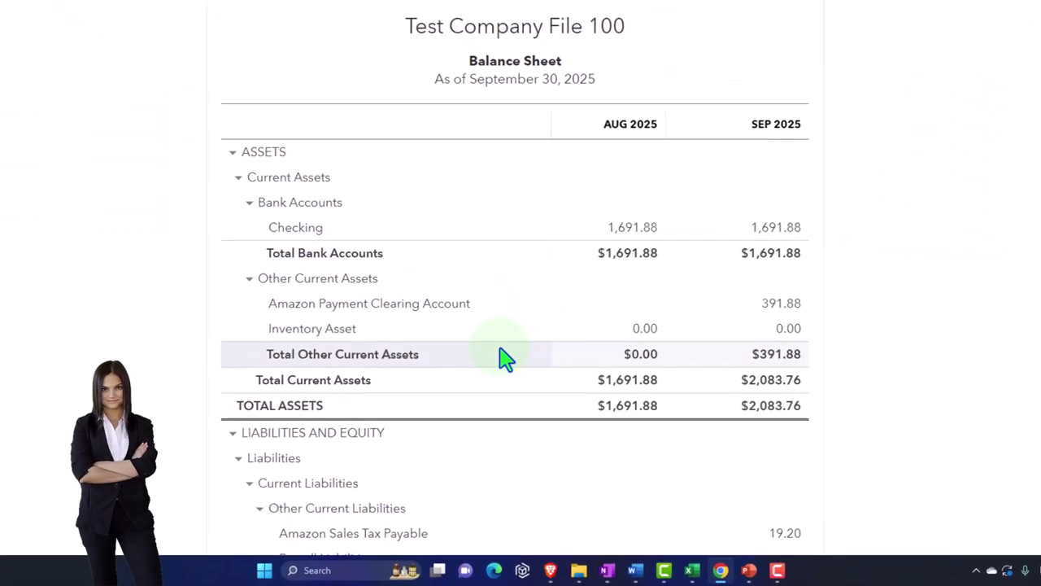
# Step: Compare the August and September asset and liability balances in the balance sheet, including the Checking and Amazon Payment Clearing accounts
pyautogui.scroll(-2, 504, 370)
pyautogui.scroll(-3, 504, 354)
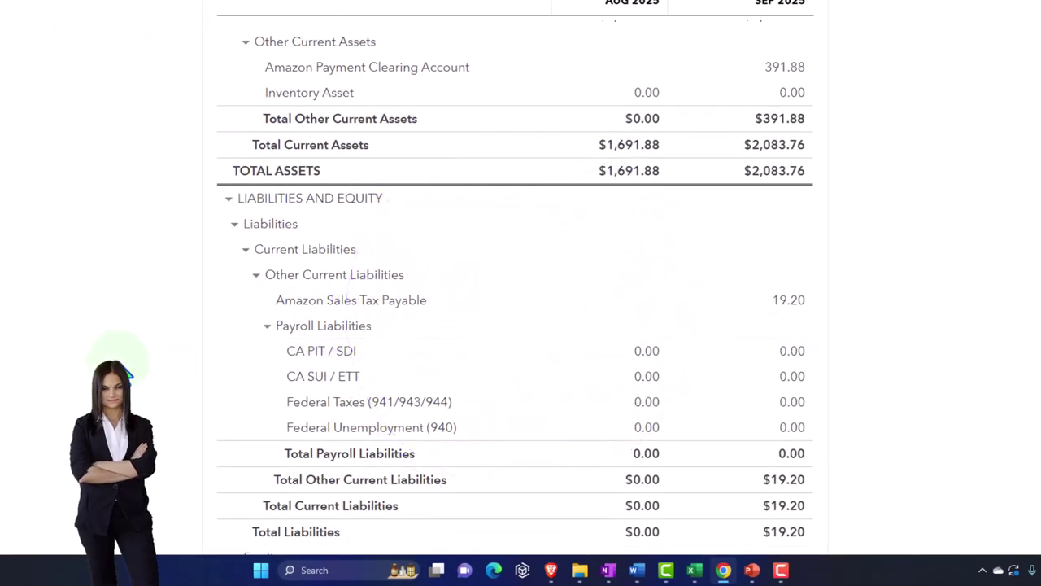
pyautogui.scroll(2, 127, 372)
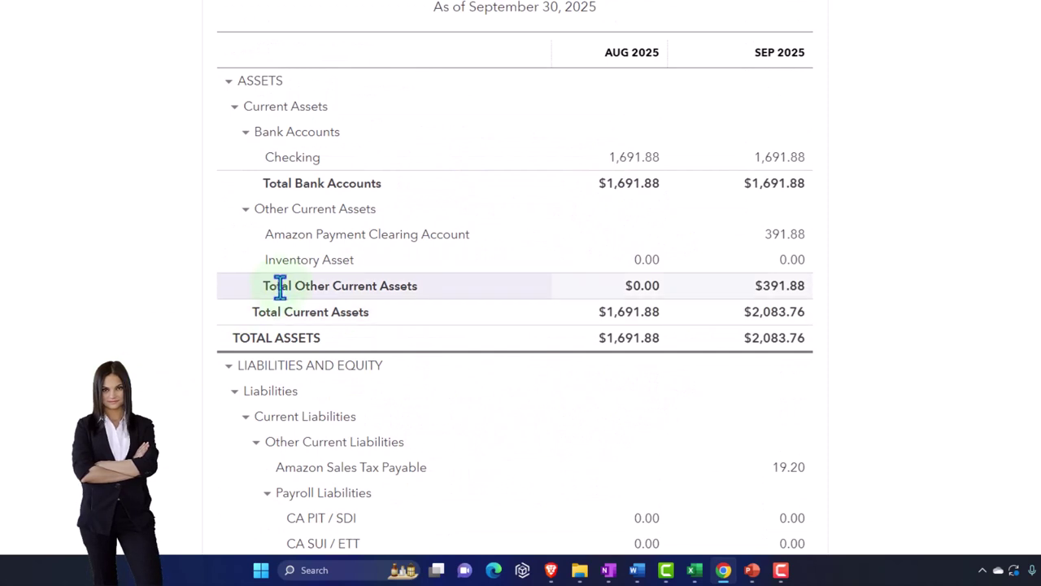
pyautogui.hotkey('ctrl', '+')
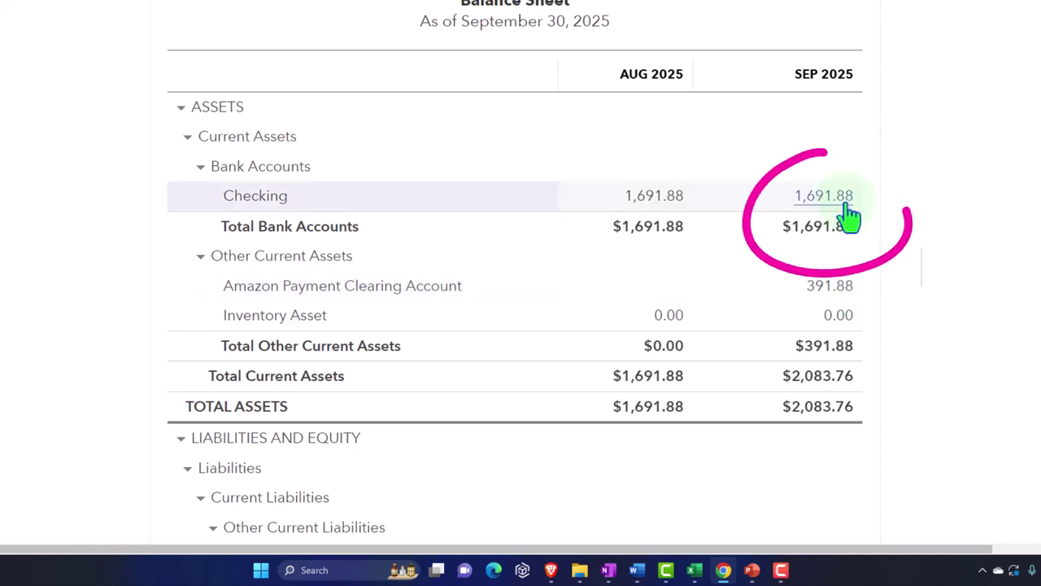
pyautogui.scroll(-1, 851, 212)
pyautogui.scroll(1, 855, 219)
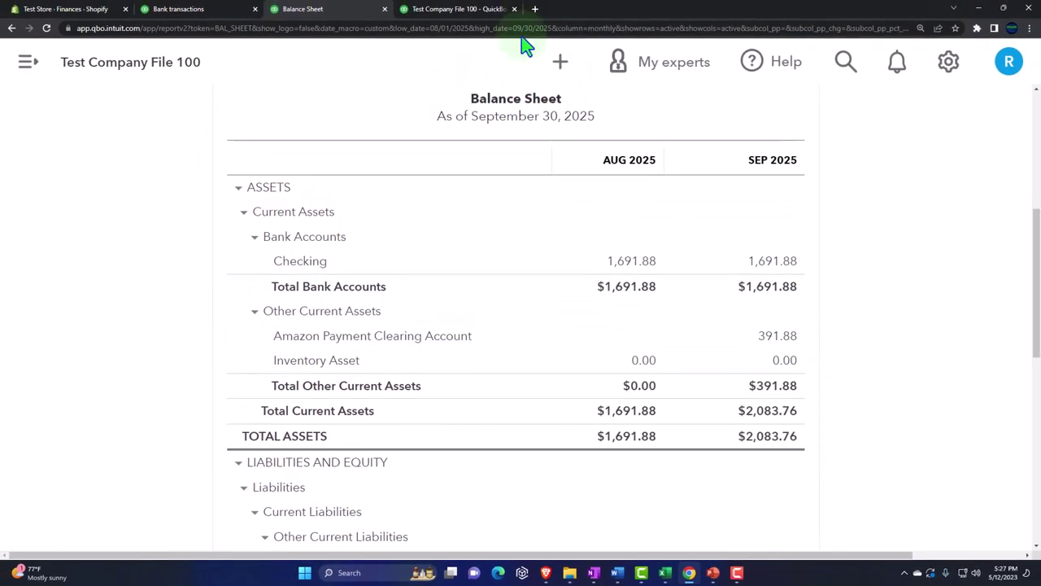
# Step: Go to the open Profit and Loss report and set its report period's end date to 09/30/2025
pyautogui.click(461, 10)
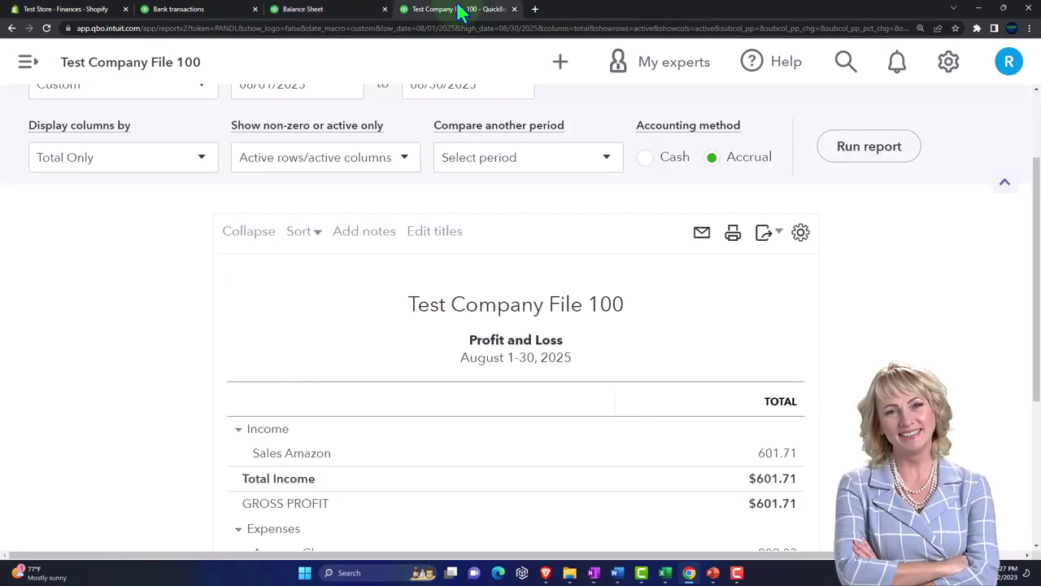
pyautogui.scroll(3, 275, 320)
pyautogui.click(485, 205)
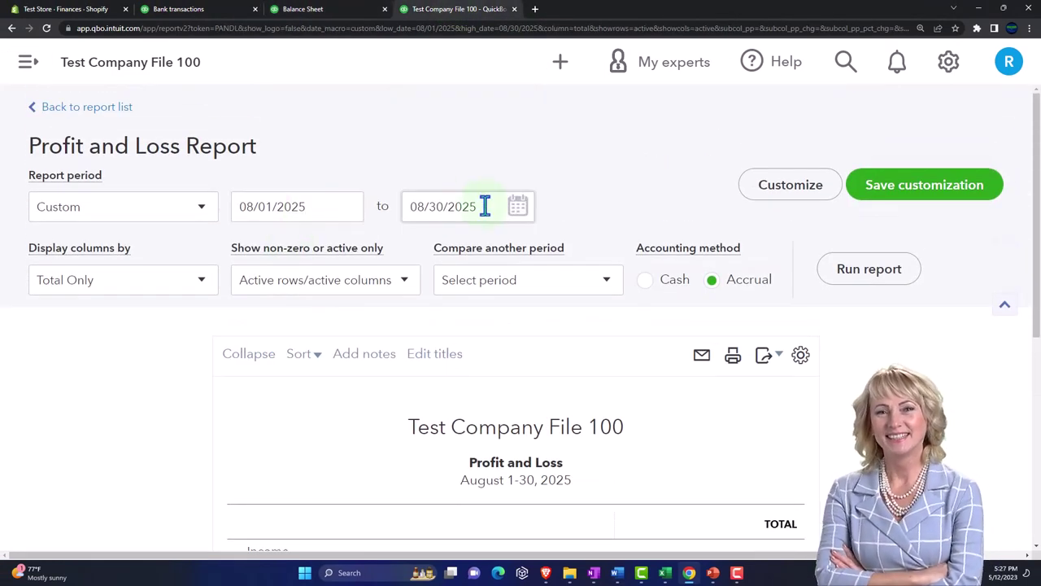
pyautogui.moveTo(485, 204); pyautogui.dragTo(274, 353)
pyautogui.write('093025')
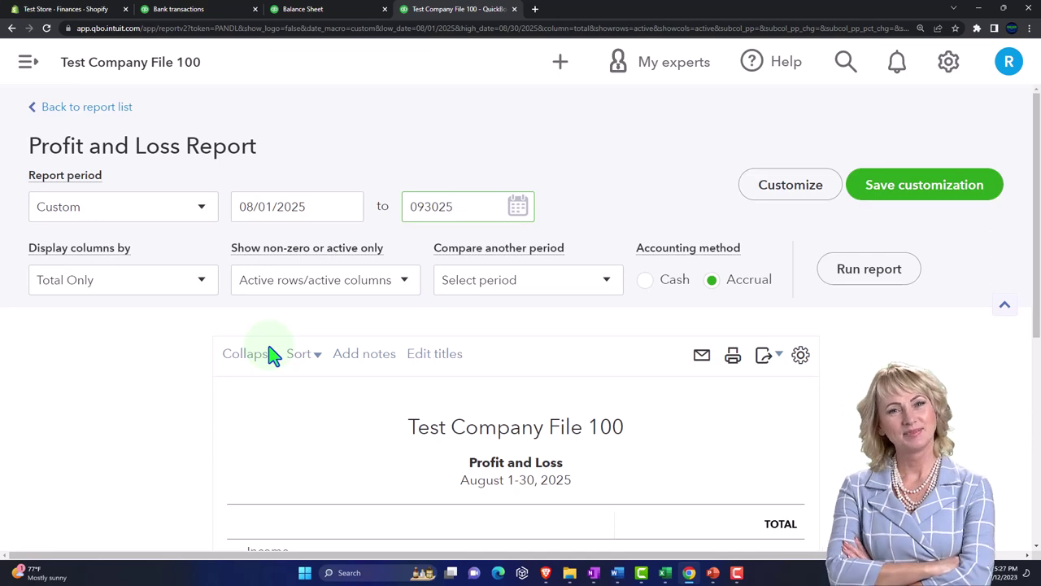
pyautogui.press('Tab')
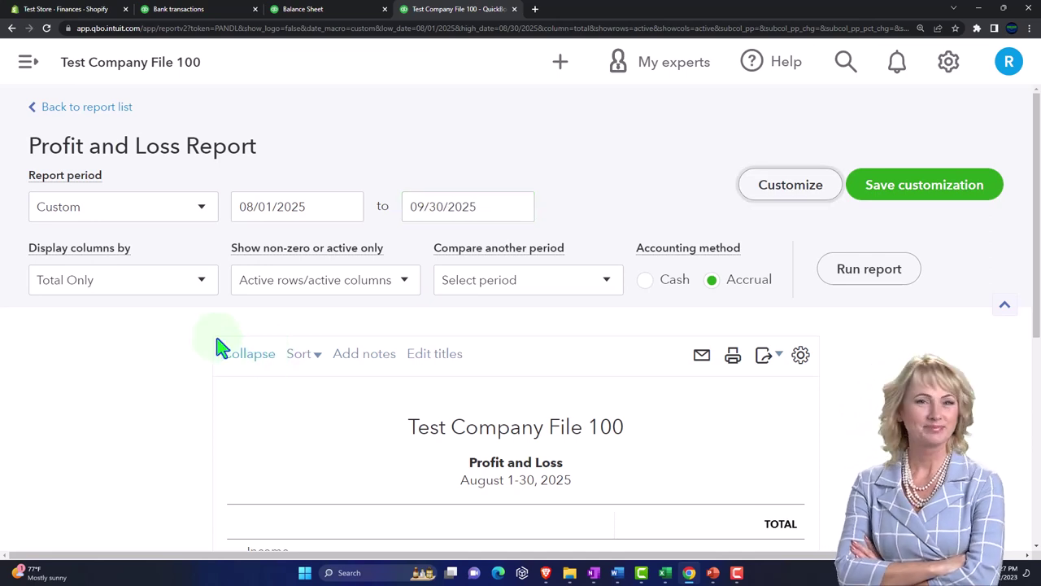
# Step: Display the Profit and Loss columns by Months, run the report and review the Amazon income and expense lines
pyautogui.click(202, 286)
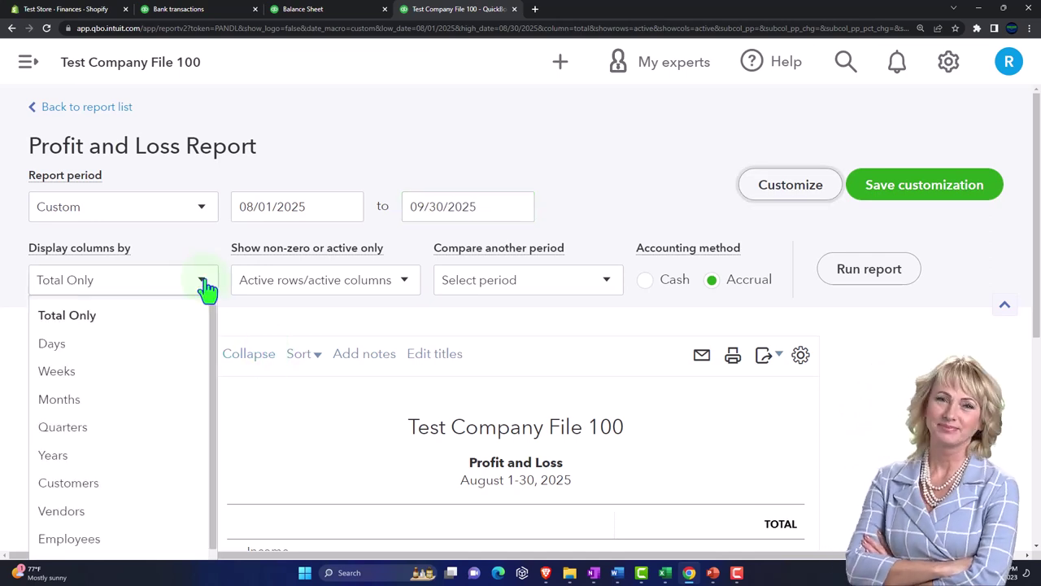
pyautogui.click(134, 400)
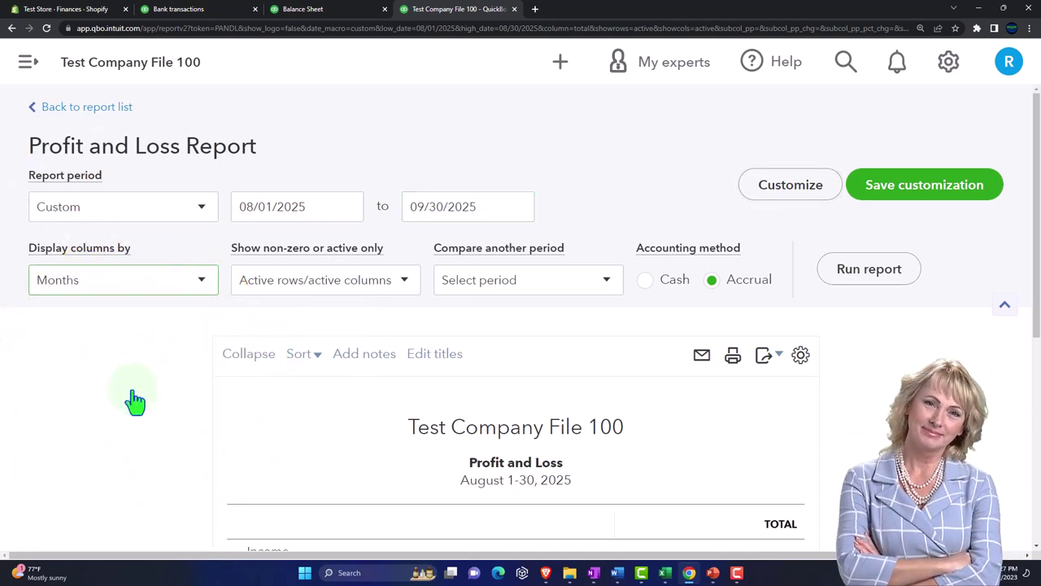
pyautogui.click(862, 279)
pyautogui.scroll(-4, 858, 367)
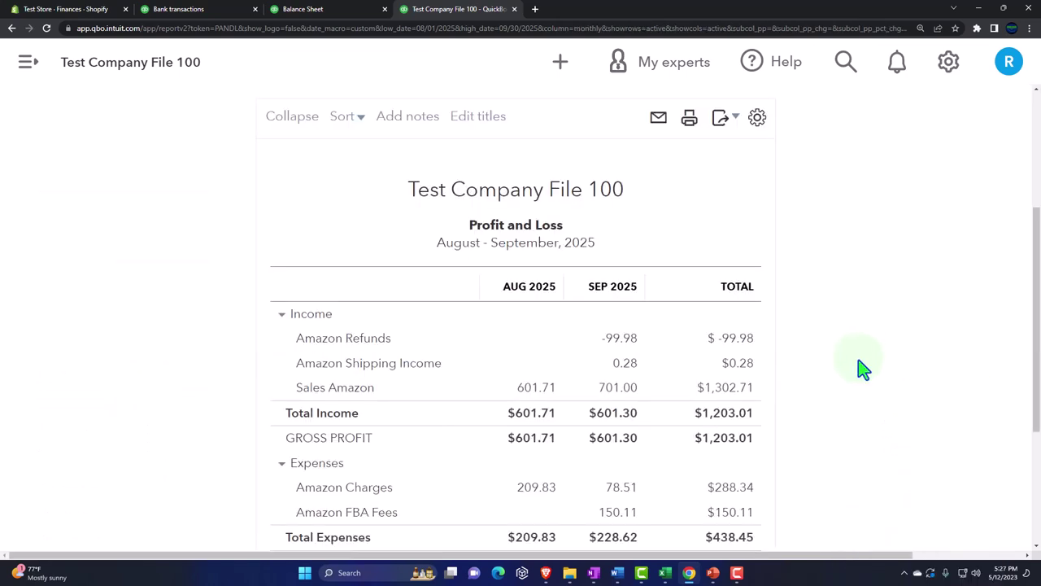
pyautogui.scroll(-1, 861, 369)
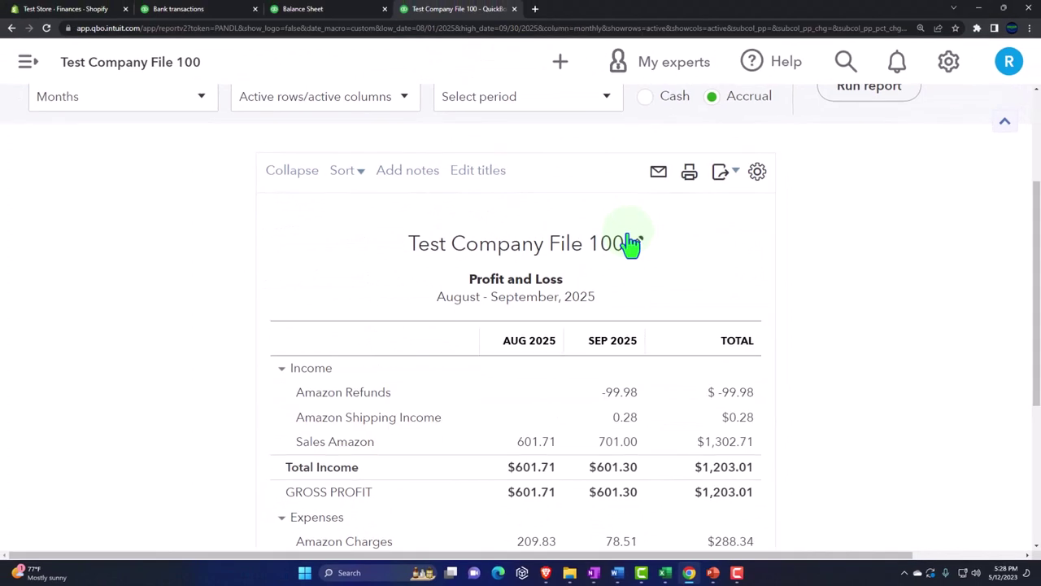
pyautogui.scroll(-2, 630, 260)
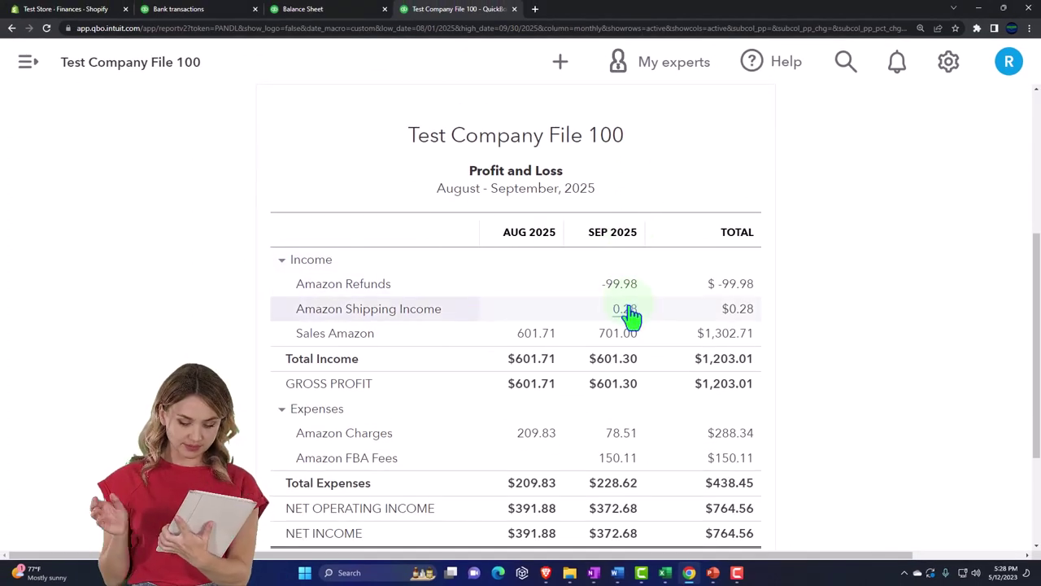
pyautogui.scroll(-1, 631, 370)
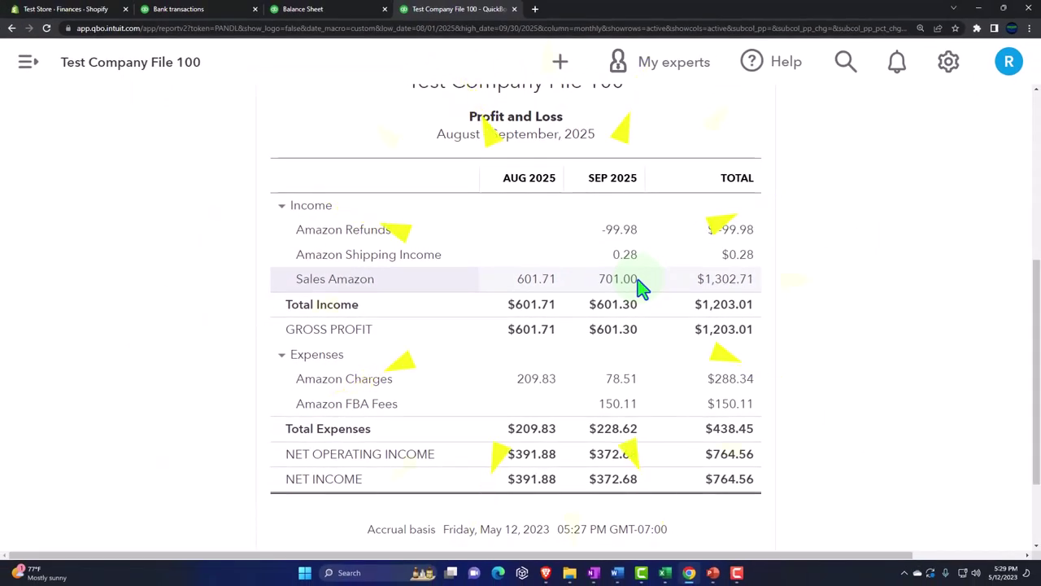
# Step: Return to the balance sheet and examine the September Amazon Sales Tax Payable and Amazon Payment Clearing Account balances
pyautogui.click(345, 9)
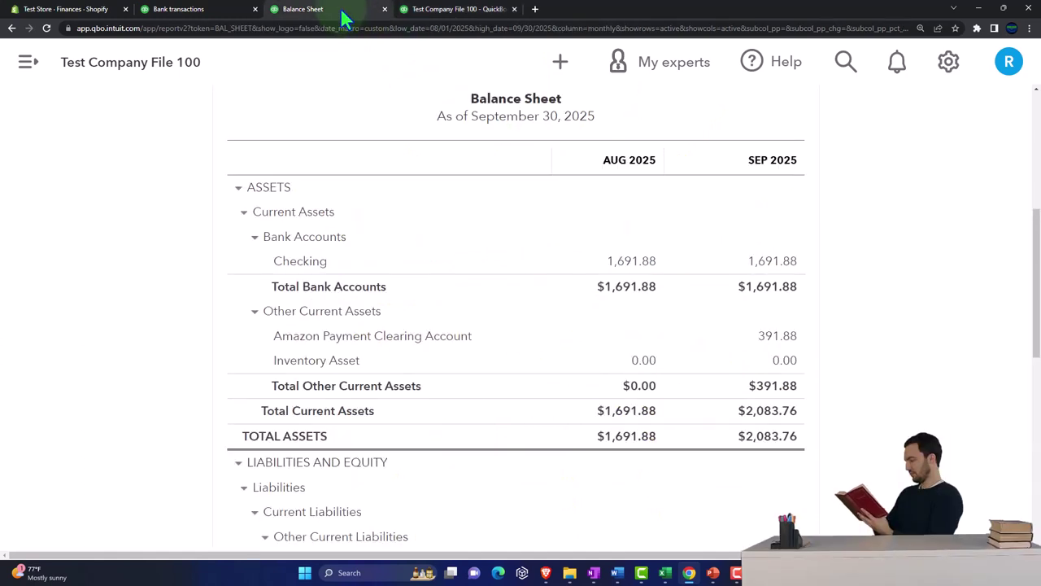
pyautogui.scroll(-1, 481, 390)
pyautogui.scroll(-1, 482, 389)
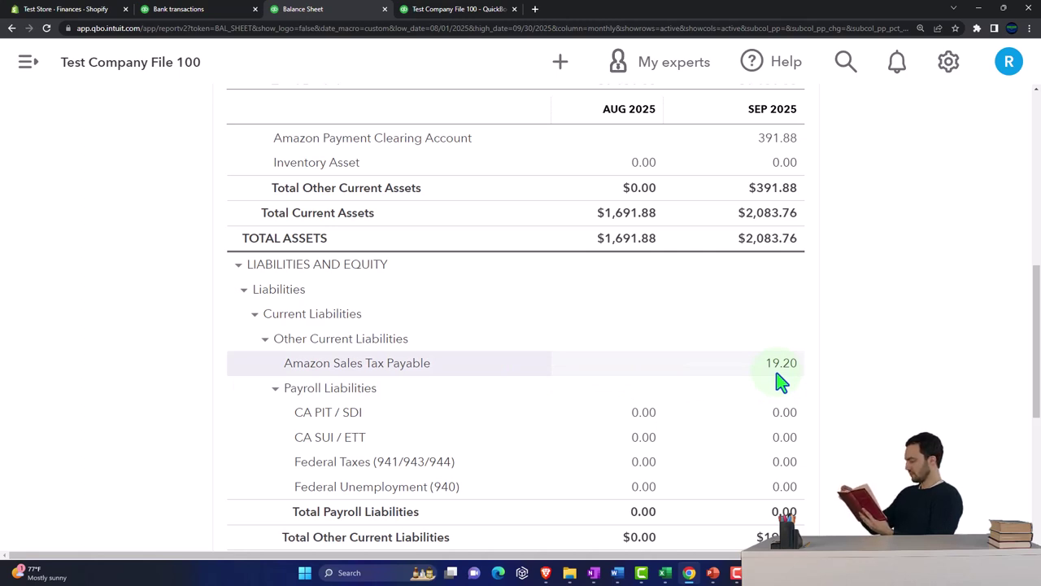
pyautogui.scroll(3, 779, 383)
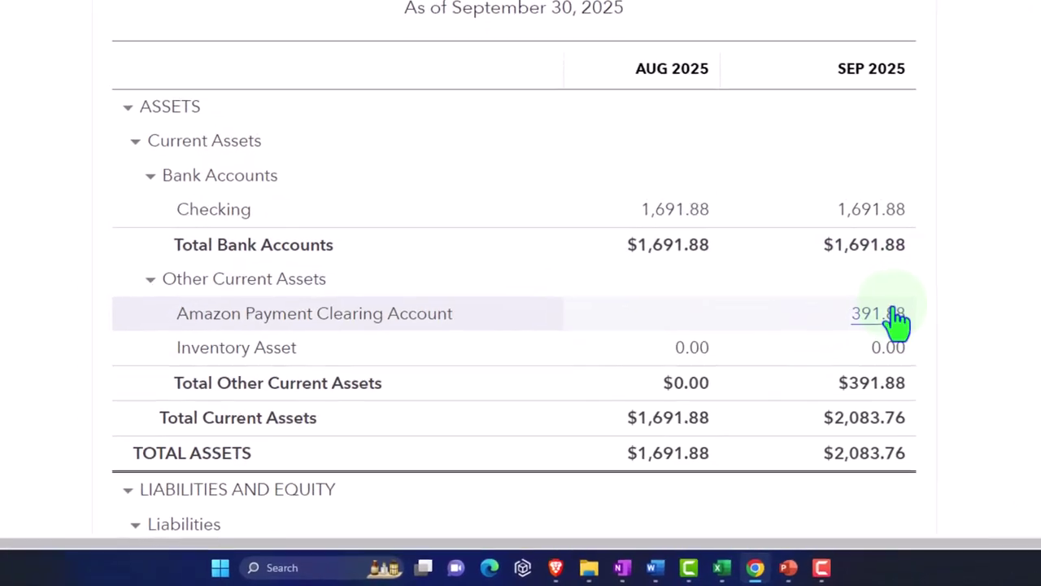
pyautogui.click(924, 309)
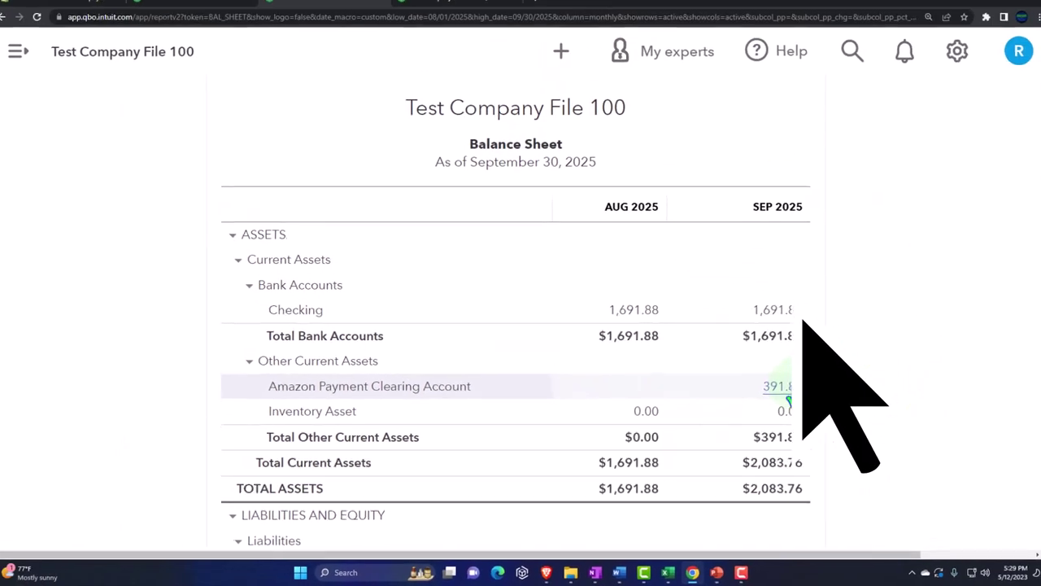
# Step: Find the Shopify Pay deposit awaiting review in the Checking bank feed and compare it with the clearing account in the balance sheet
pyautogui.click(201, 12)
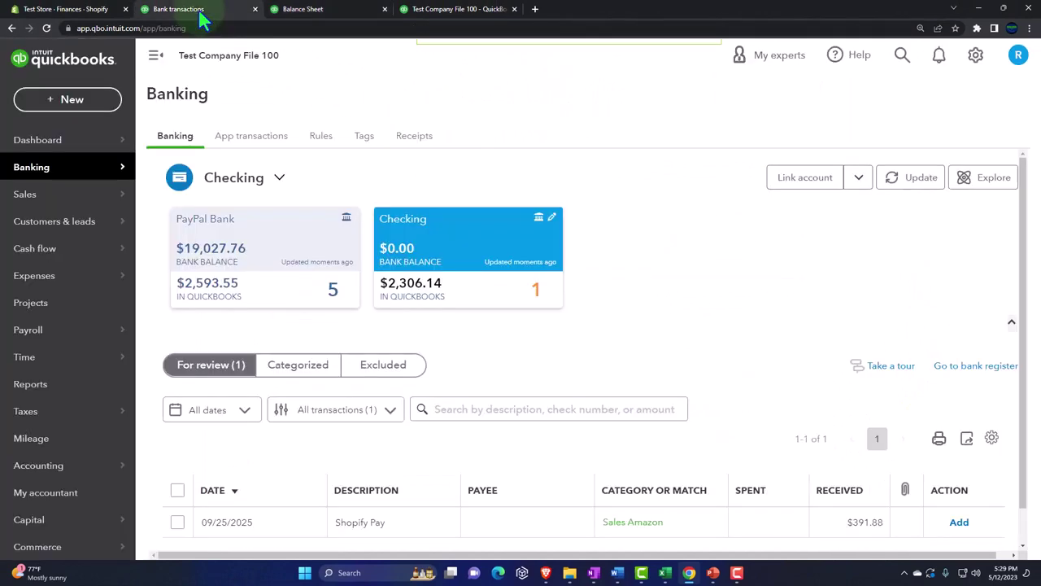
pyautogui.hotkey('ctrl', '+')
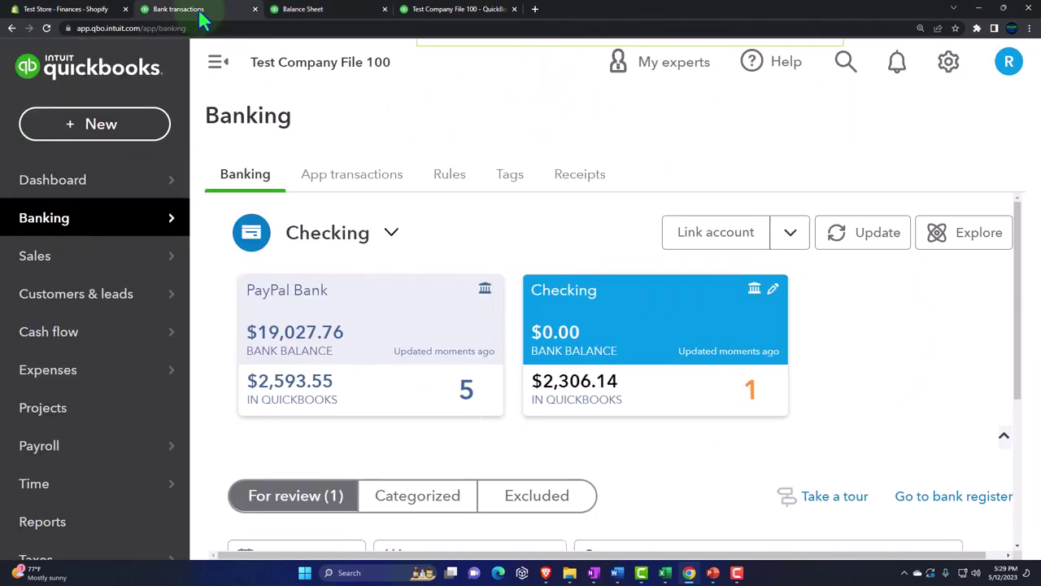
pyautogui.click(218, 65)
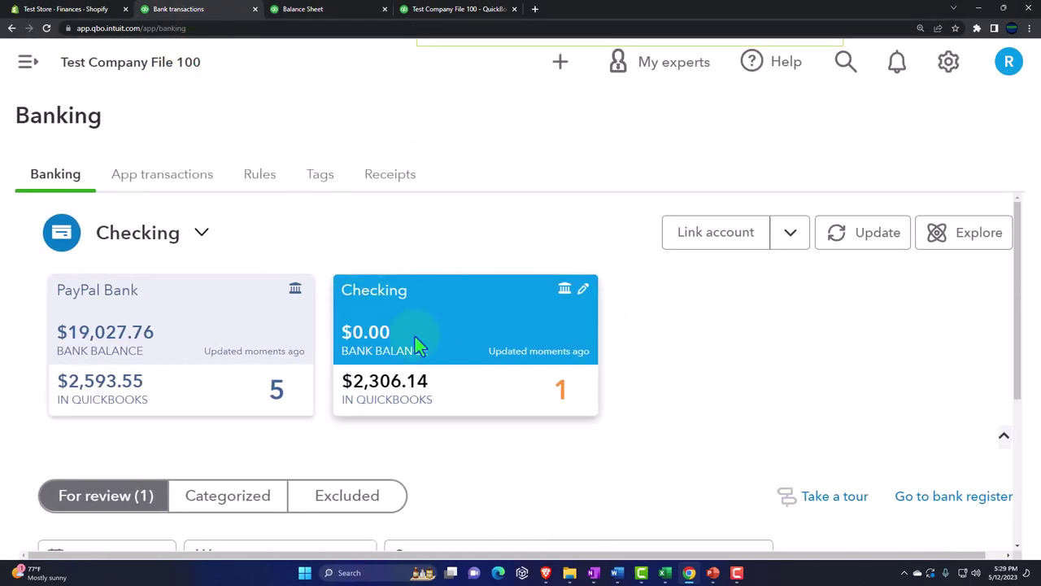
pyautogui.scroll(-5, 416, 342)
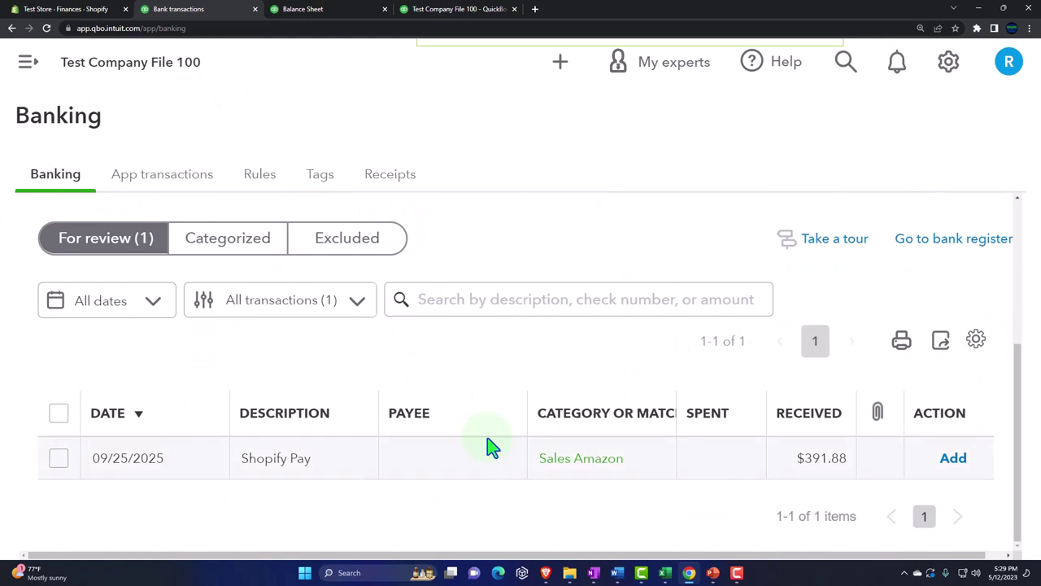
pyautogui.click(327, 9)
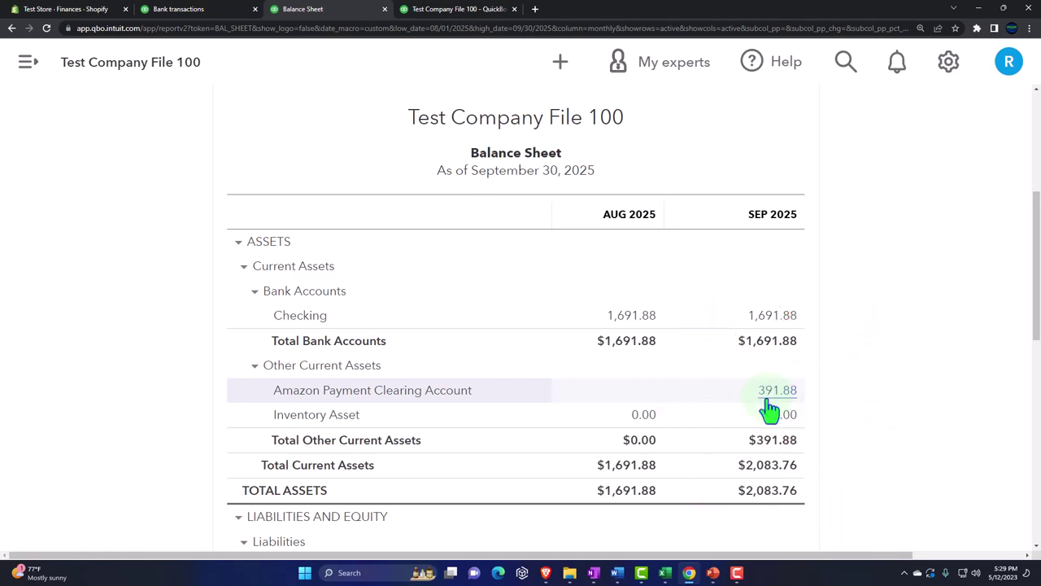
# Step: Return to the bank transactions and expand the 09/25/2025 Shopify Pay deposit to show its categorization details
pyautogui.click(200, 12)
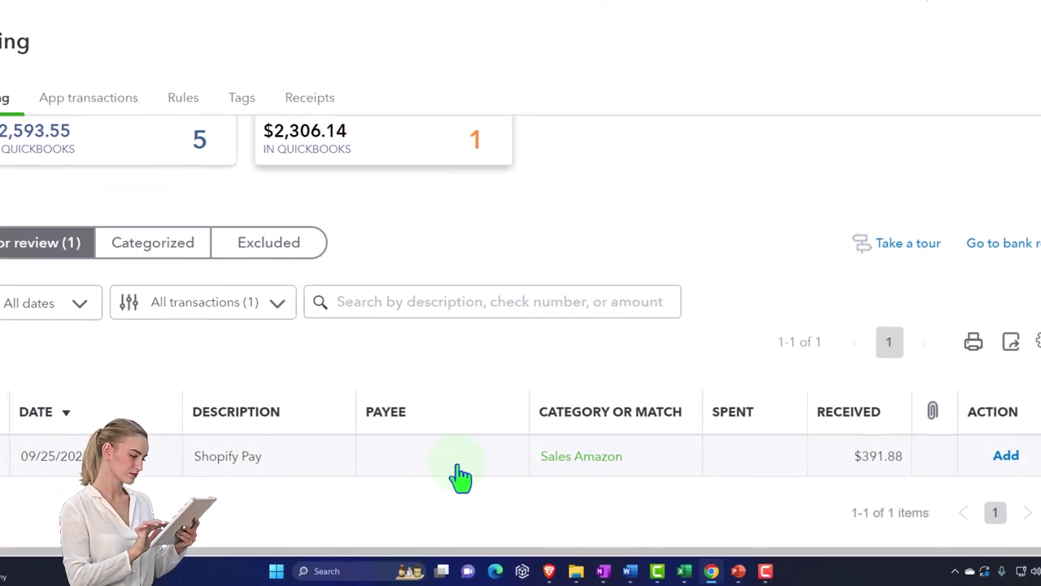
pyautogui.click(459, 466)
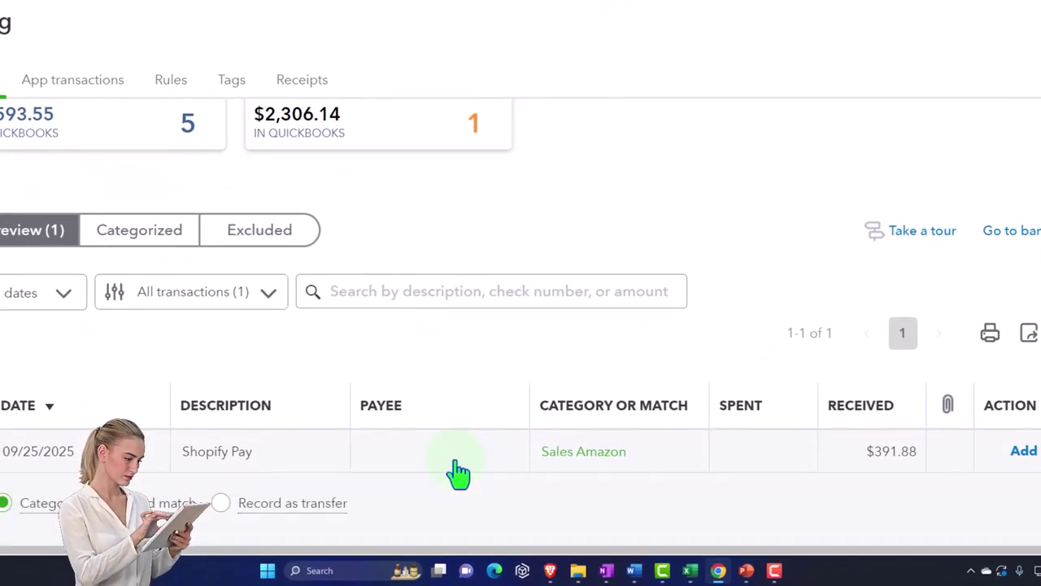
pyautogui.scroll(-4, 459, 470)
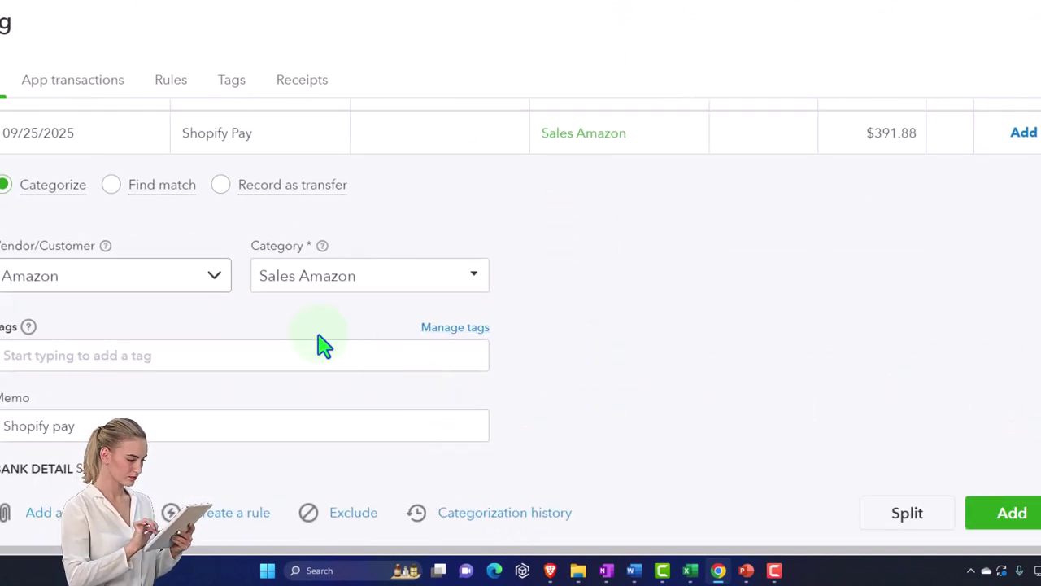
# Step: Try to find the clearing account for the Shopify Pay deposit's category by searching for "Amazon cl"
pyautogui.click(436, 275)
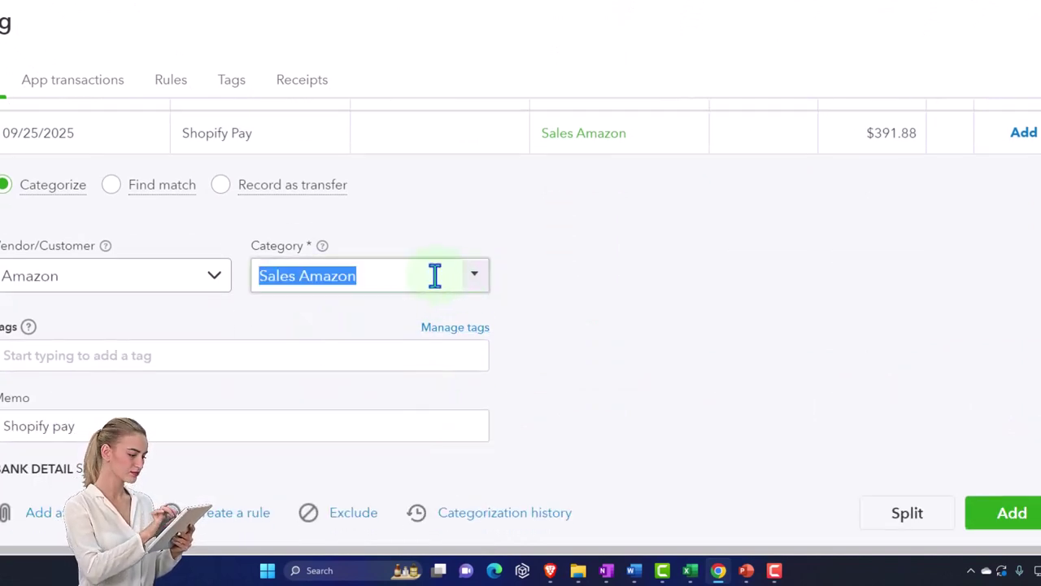
pyautogui.write('Am')
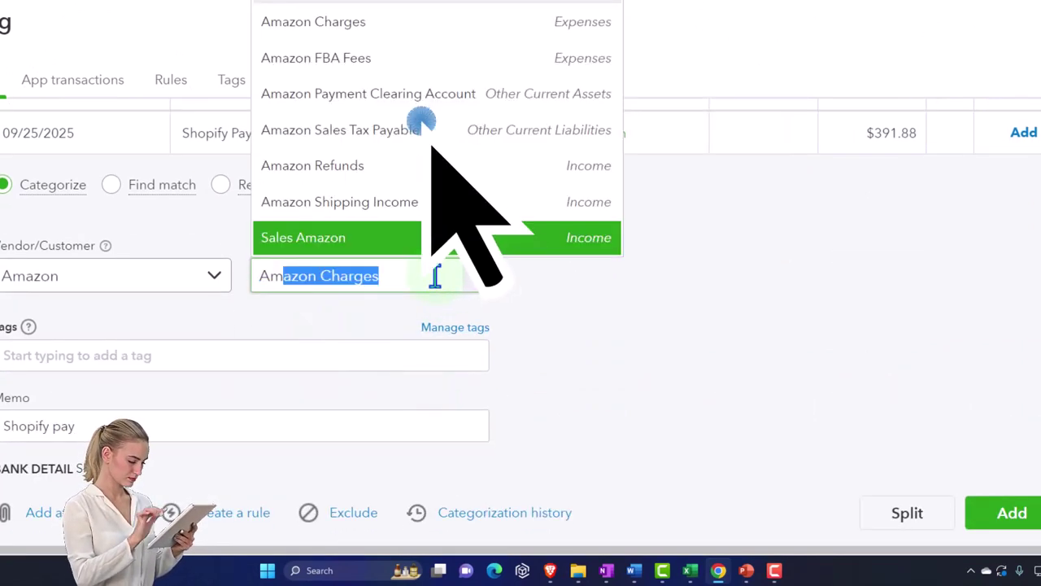
pyautogui.write('azo')
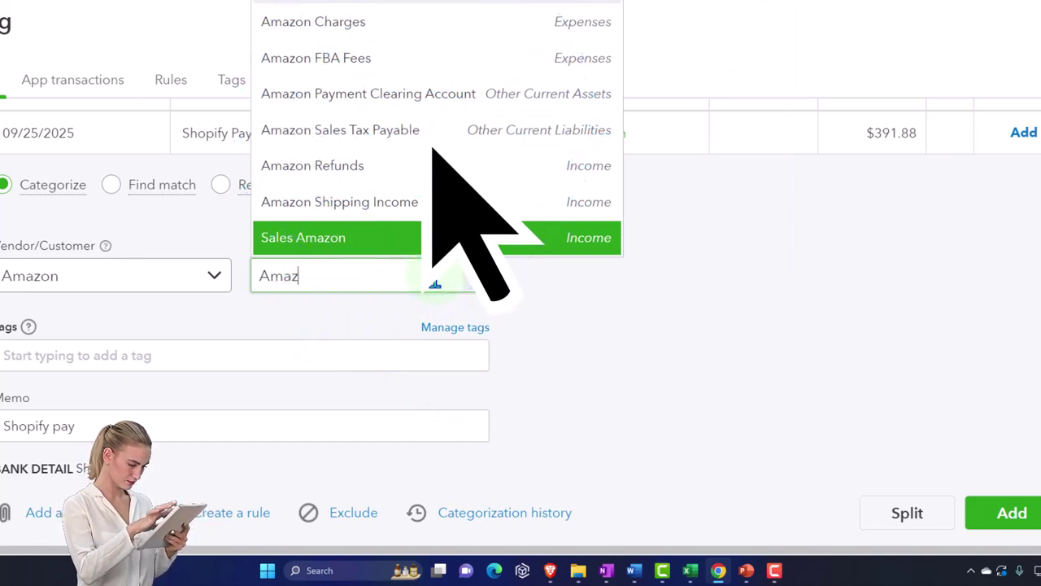
pyautogui.write('n cl')
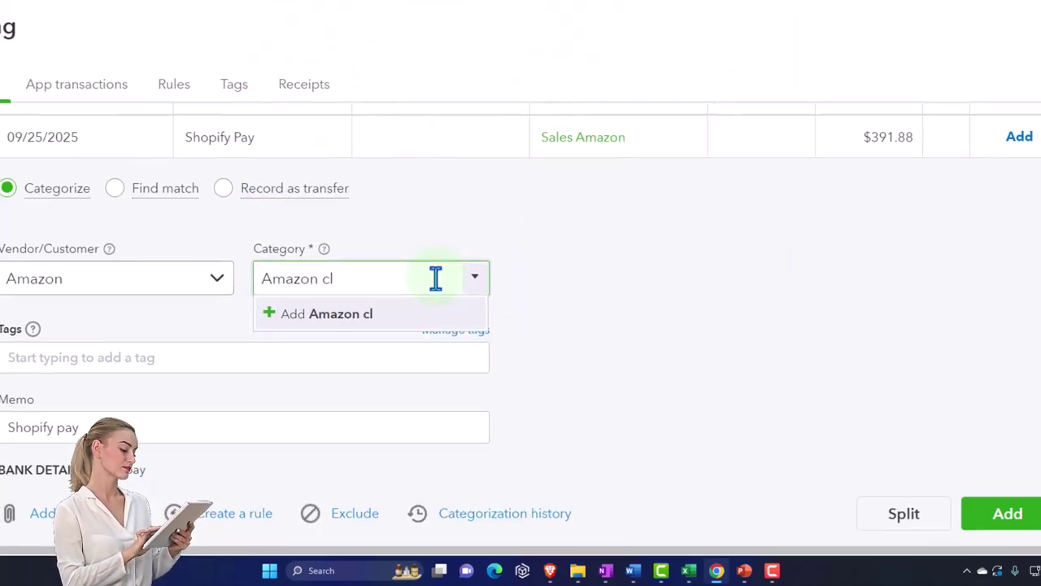
pyautogui.press('BackSpace')
pyautogui.press('BackSpace')
# Step: Check the clearing account's name in the balance sheet, then categorize the Shopify Pay deposit to Amazon Payment Clearing Account and add it
pyautogui.click(328, 14)
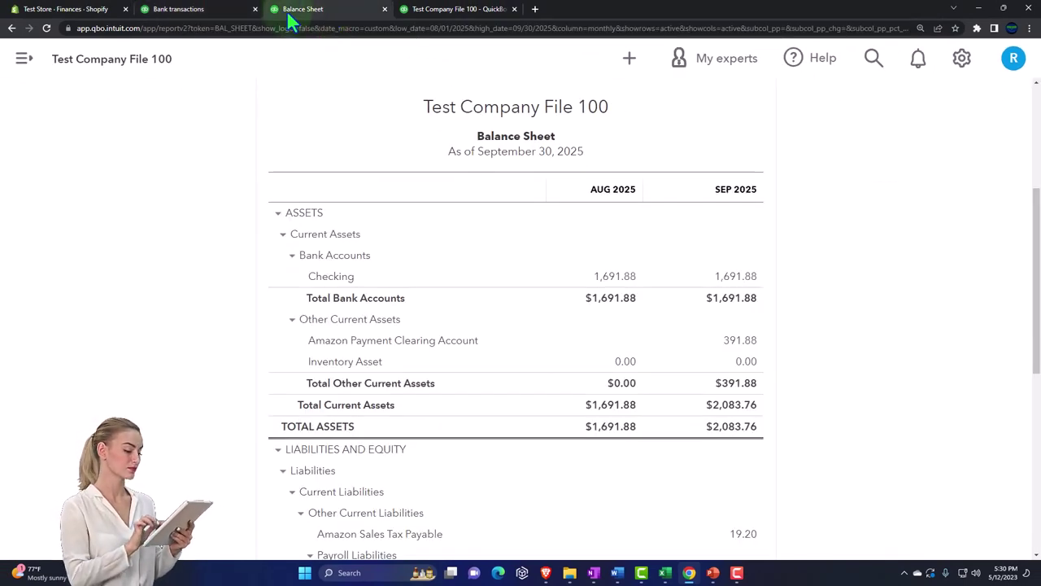
pyautogui.click(200, 9)
pyautogui.click(367, 299)
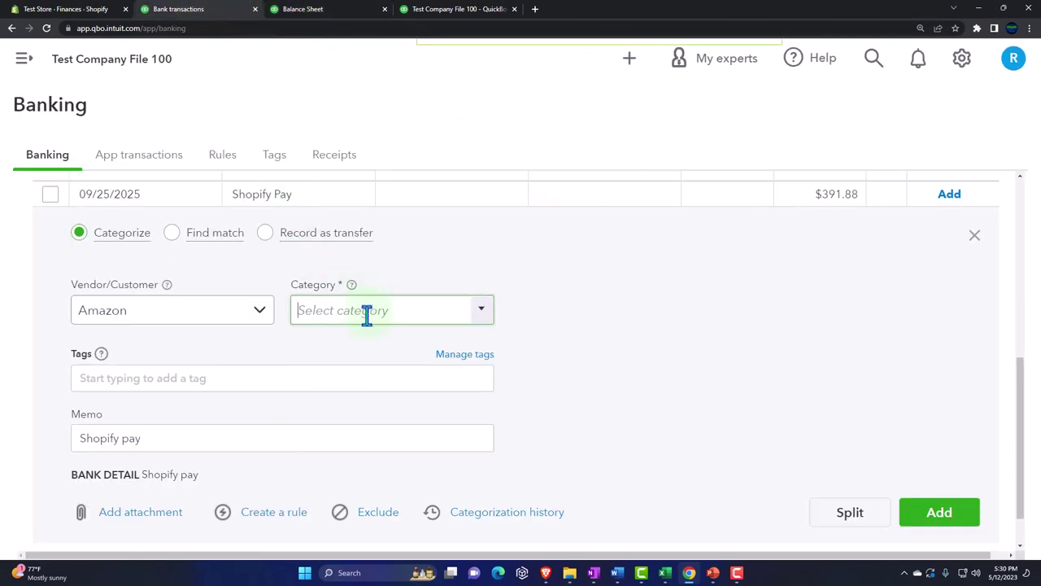
pyautogui.click(367, 315)
pyautogui.write('Amazon')
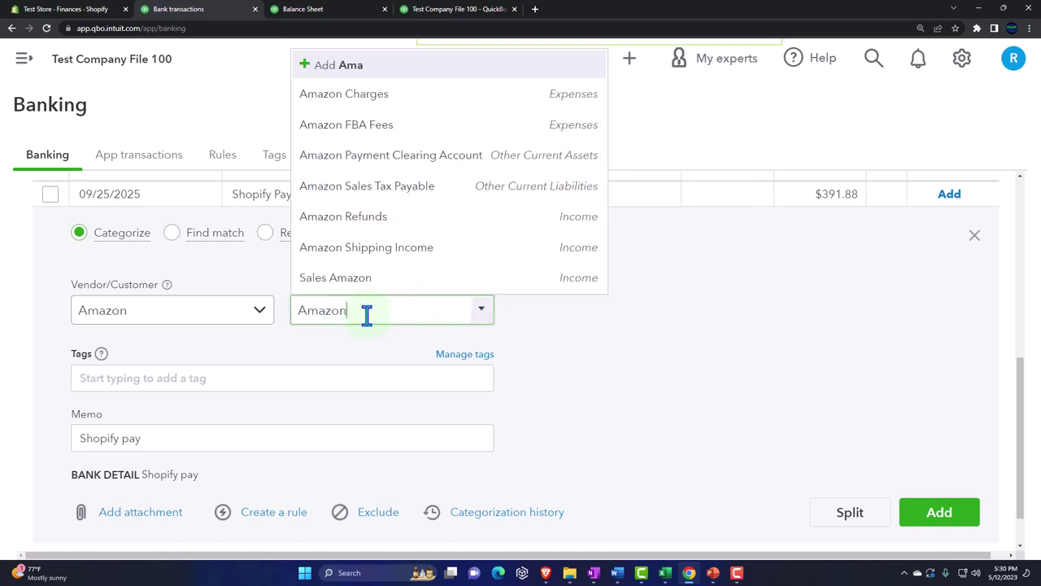
pyautogui.write(' Payment')
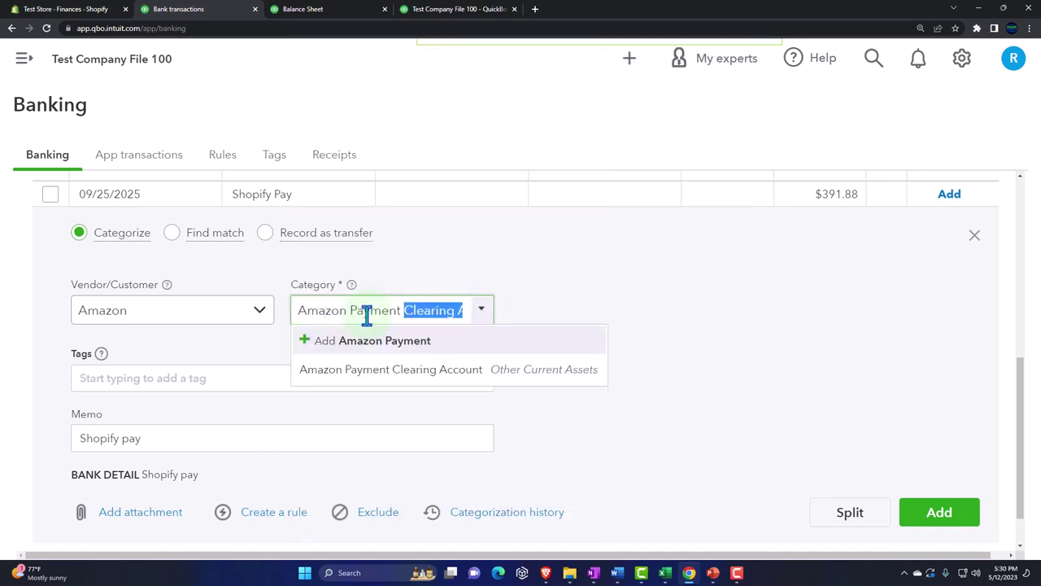
pyautogui.press('Tab')
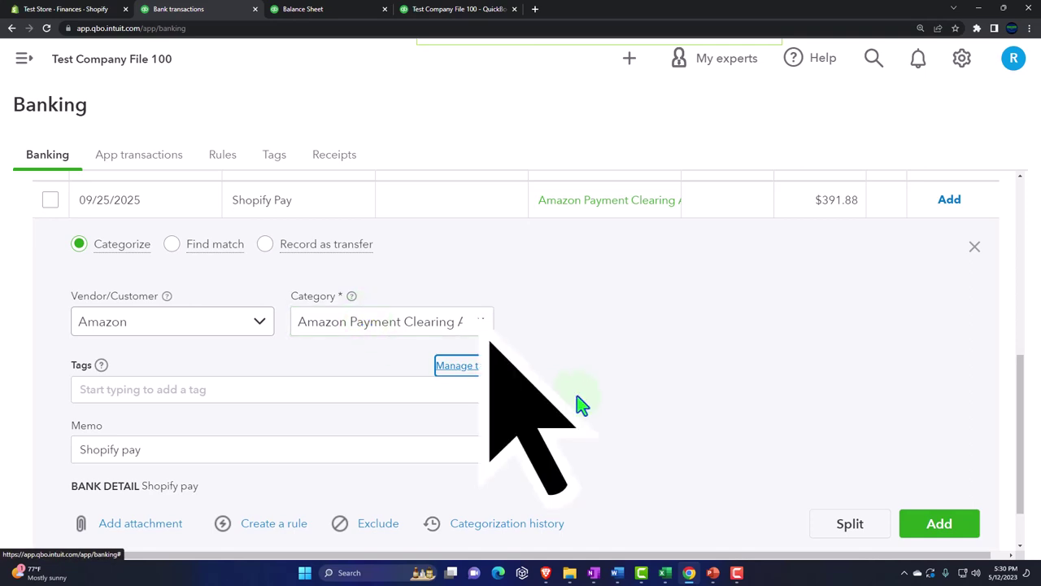
pyautogui.scroll(-1, 582, 405)
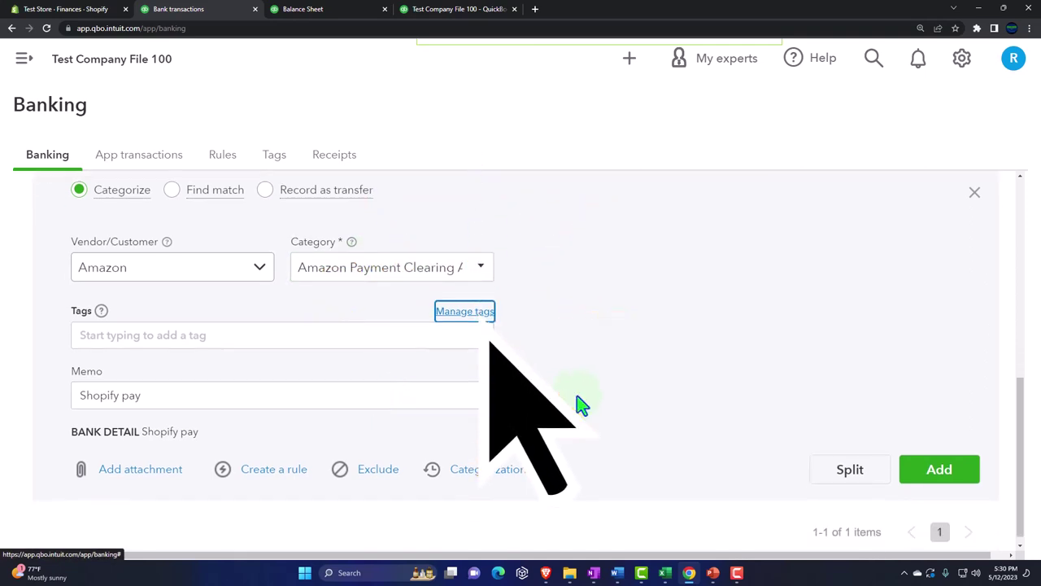
pyautogui.click(928, 480)
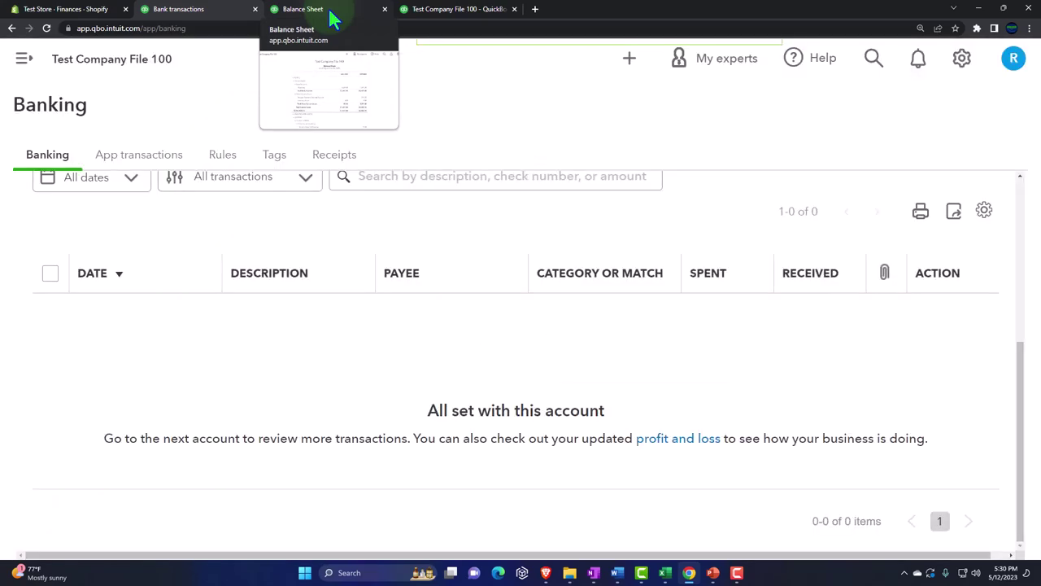
# Step: Rerun the balance sheet report and examine the September Checking and Amazon Payment Clearing Account balances
pyautogui.click(334, 16)
pyautogui.scroll(3, 348, 76)
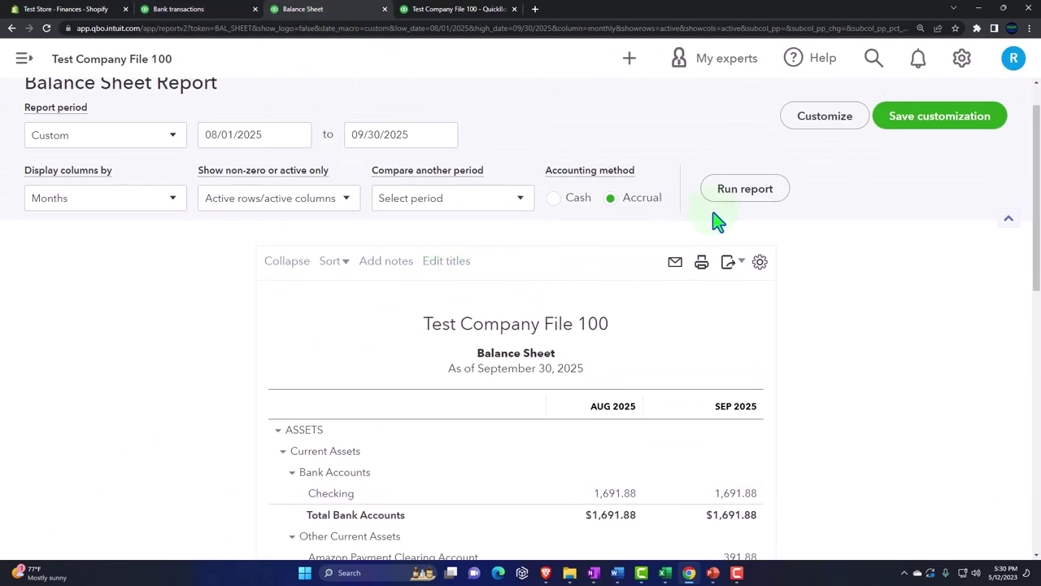
pyautogui.click(777, 200)
pyautogui.scroll(-2, 781, 299)
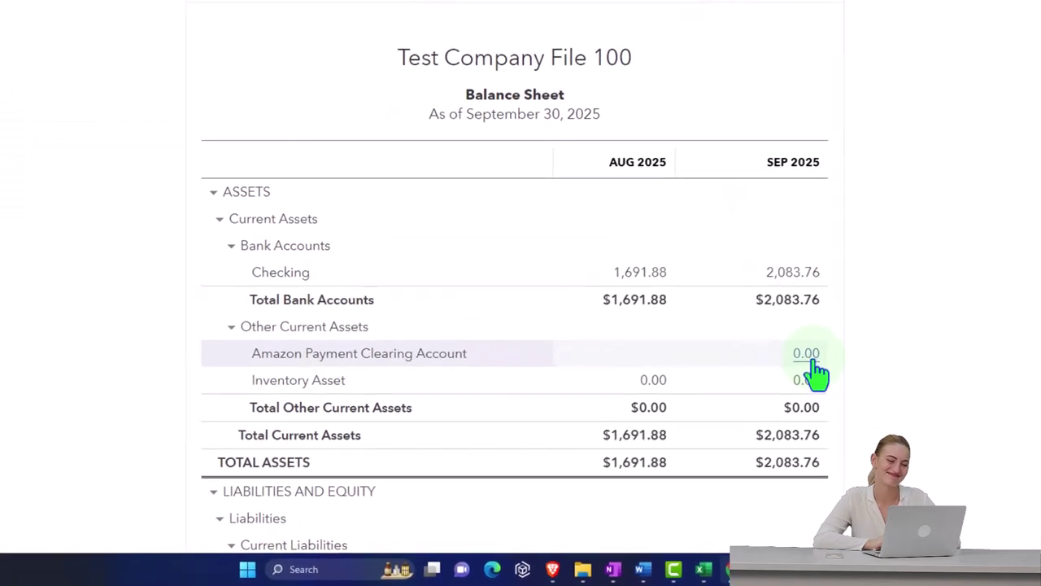
# Step: Examine the September transactions behind the Amazon Payment Clearing Account balance and return to the balance sheet without saving the transaction report
pyautogui.click(816, 355)
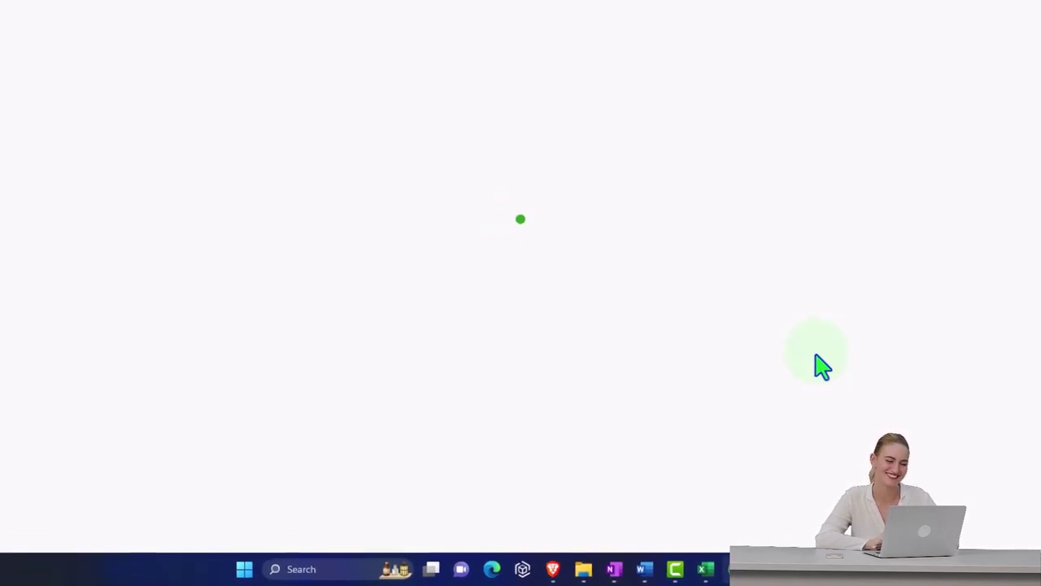
pyautogui.hotkey('ctrl', '-')
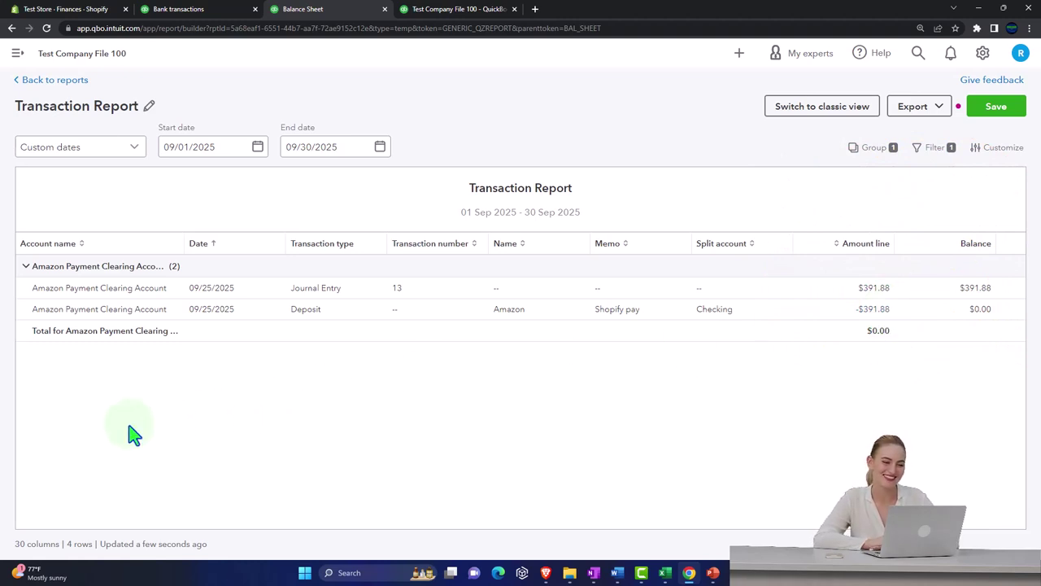
pyautogui.click(32, 80)
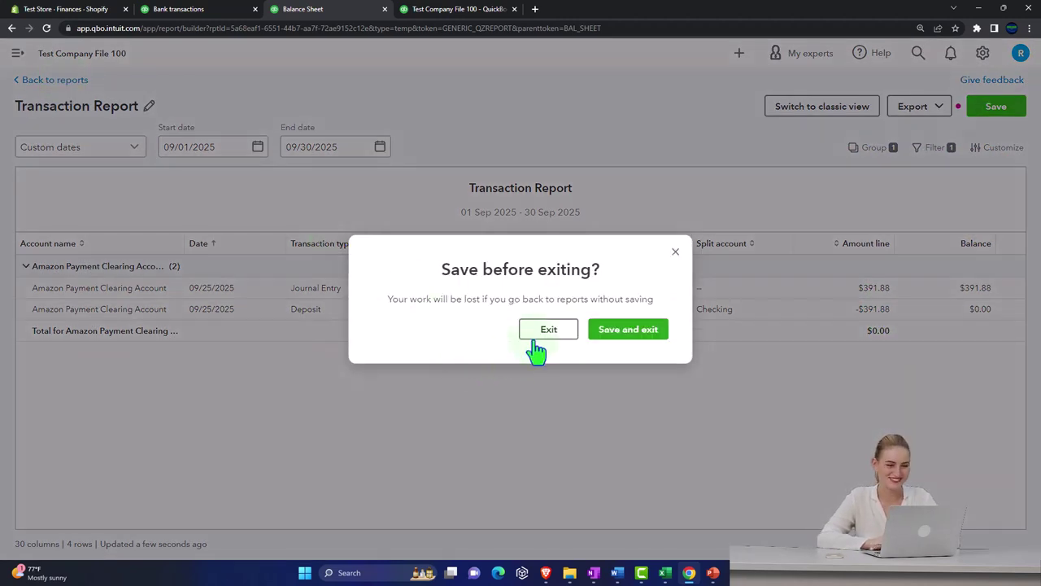
pyautogui.click(536, 338)
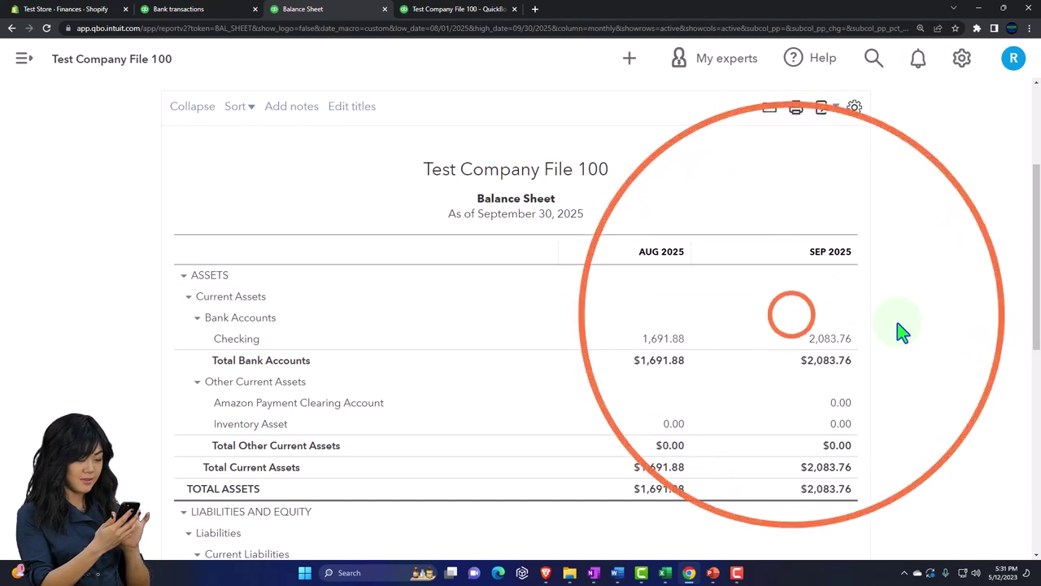
# Step: Return to the bank transactions and open the Commerce overview with the navigation sidebar collapsed
pyautogui.click(198, 10)
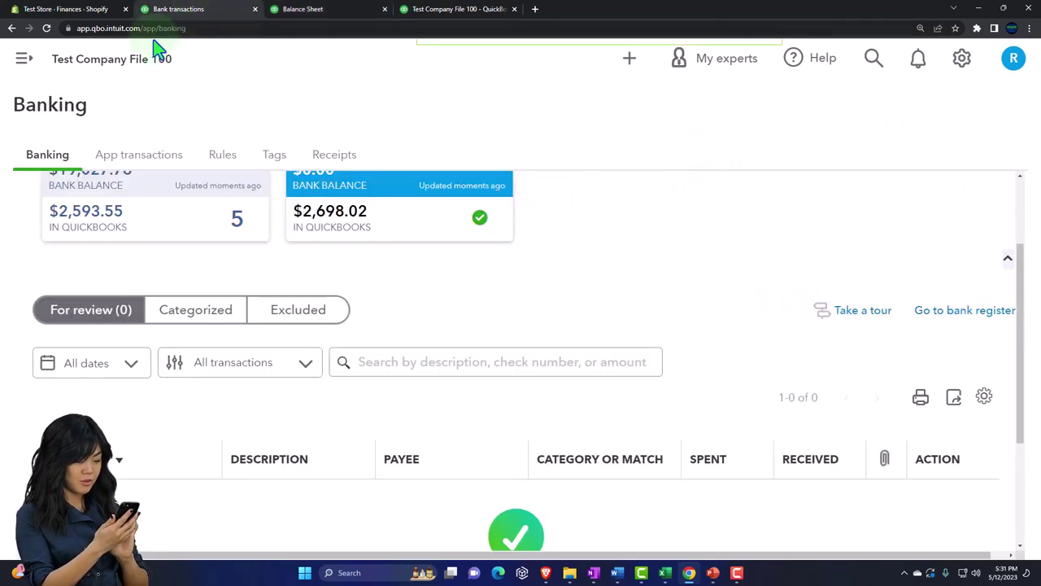
pyautogui.click(24, 58)
pyautogui.scroll(-2, 49, 236)
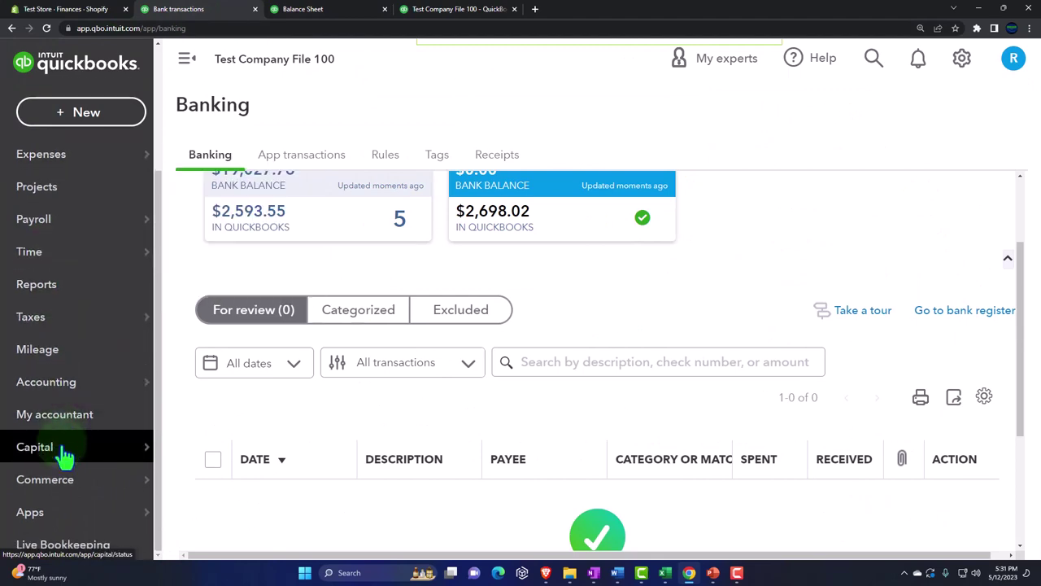
pyautogui.click(55, 485)
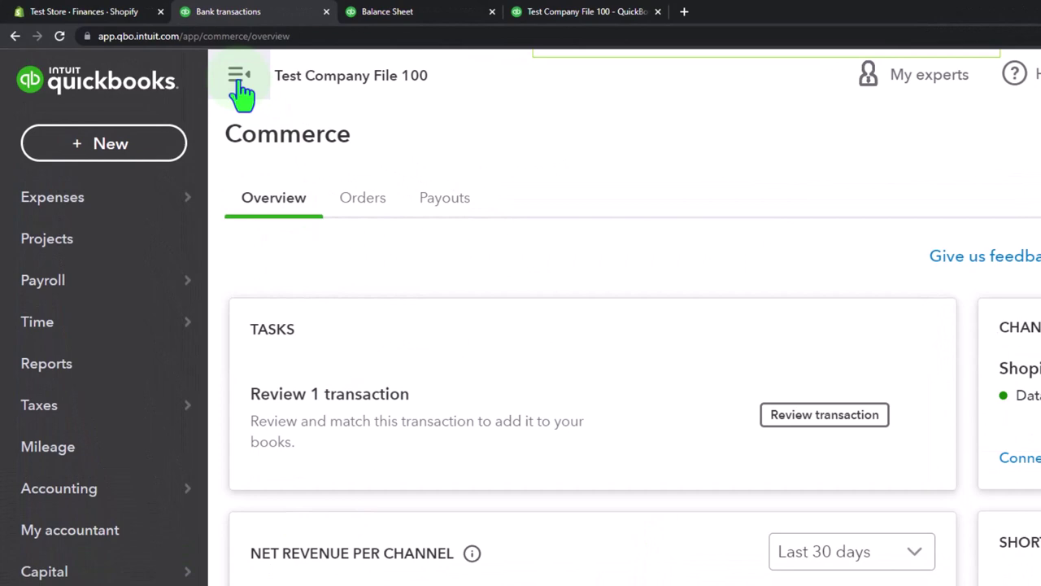
pyautogui.click(239, 79)
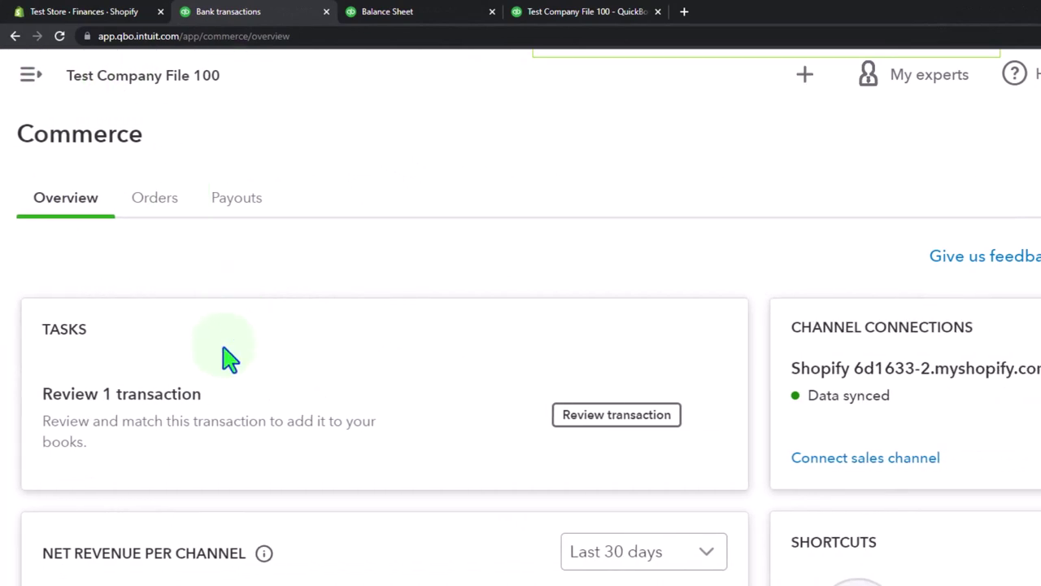
# Step: Look through the Commerce overview and orders, and open the list of payouts
pyautogui.scroll(-3, 228, 355)
pyautogui.scroll(3, 220, 342)
pyautogui.click(159, 207)
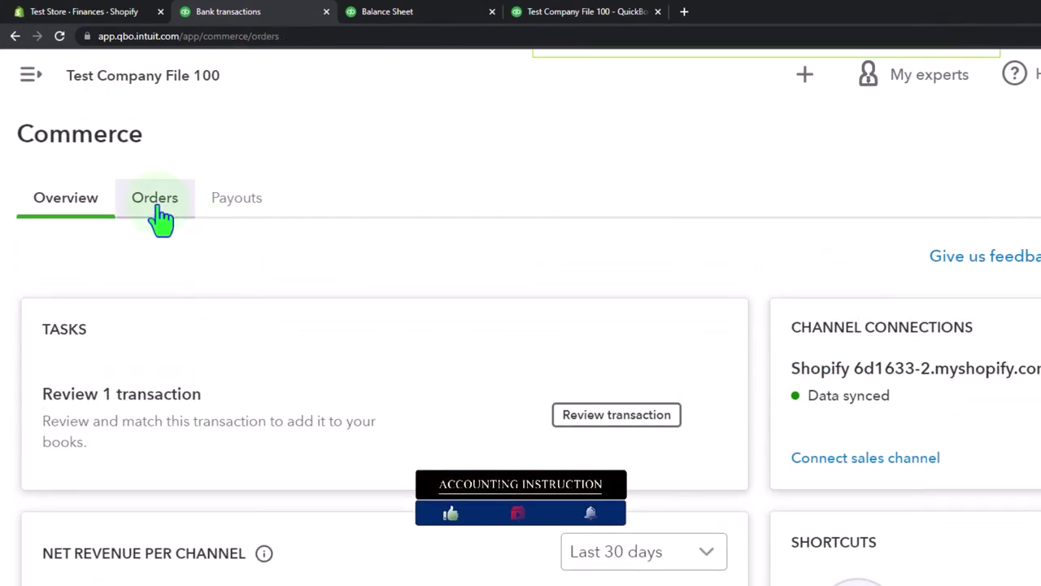
pyautogui.click(203, 188)
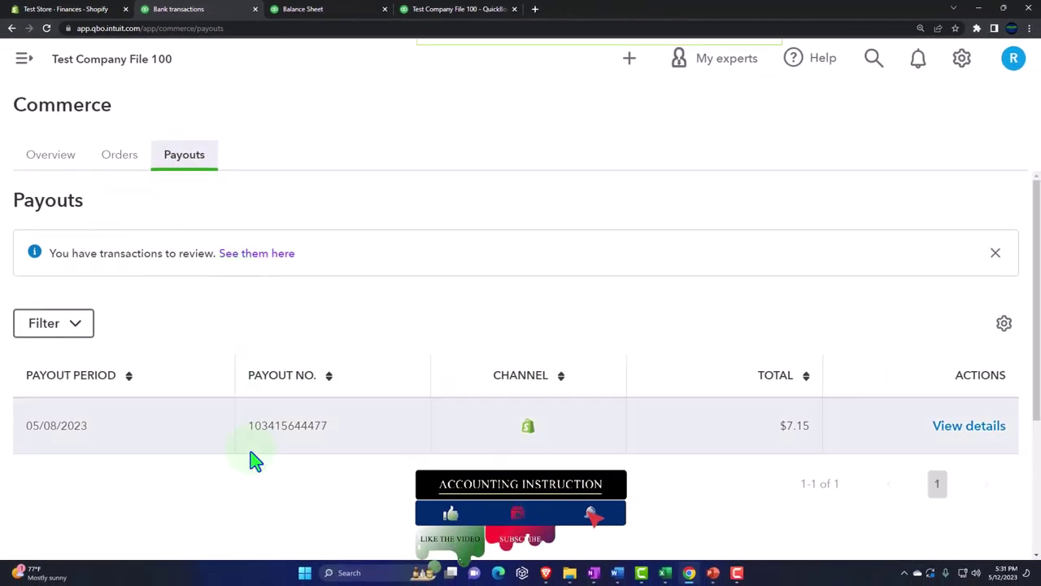